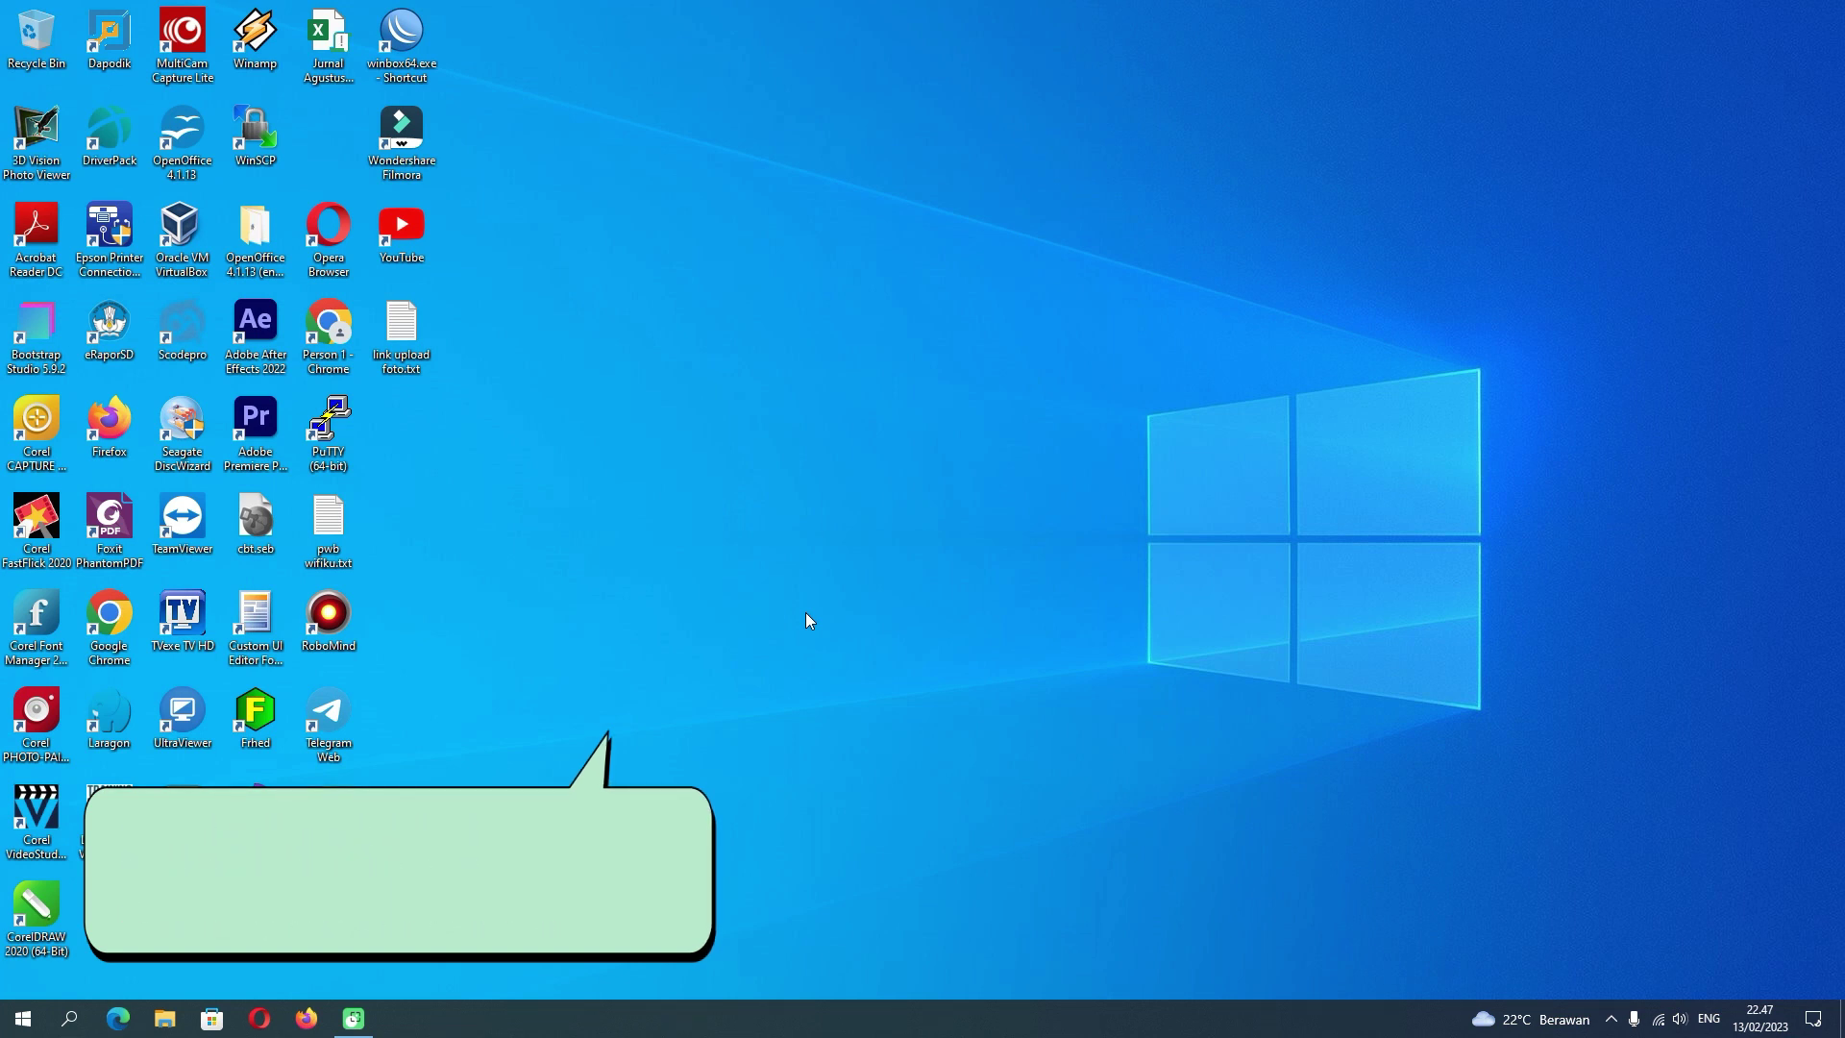
- Open the Ethernet adapter's status dialog, showing 100.0 Mbps and no network access
click(1659, 1018)
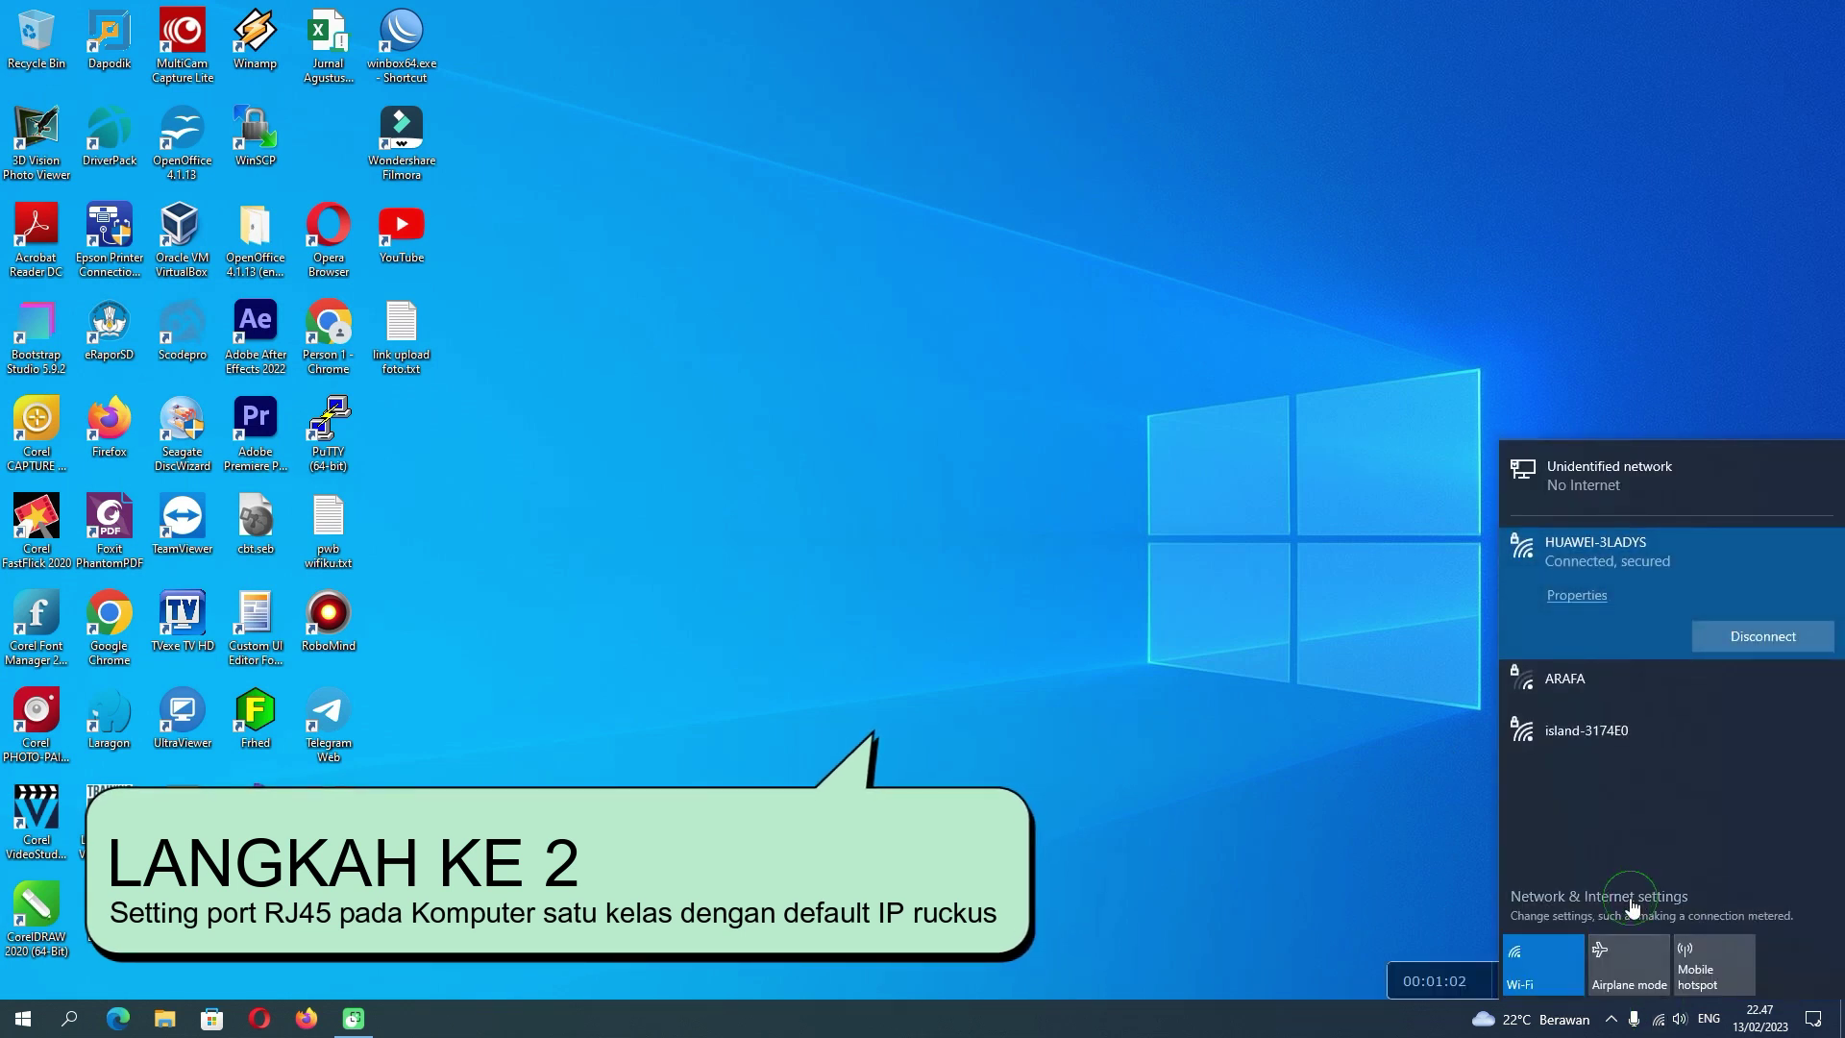
click(1631, 903)
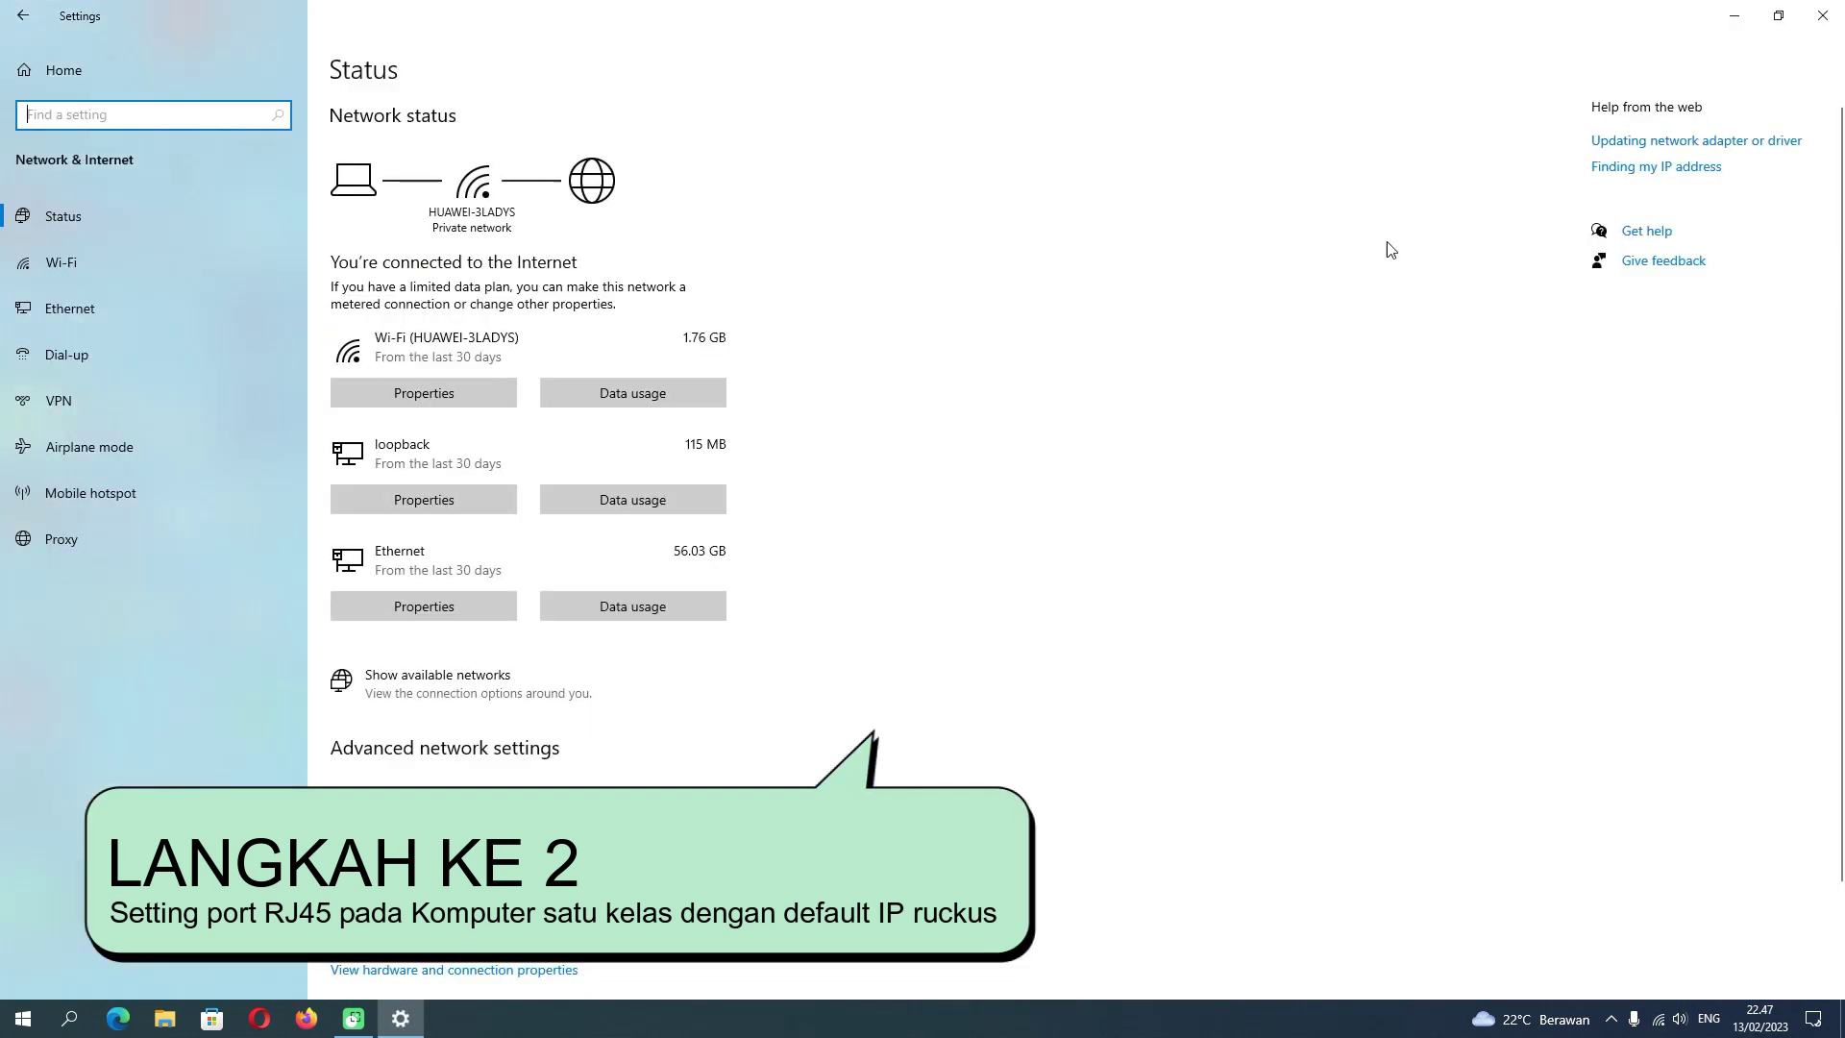
click(111, 309)
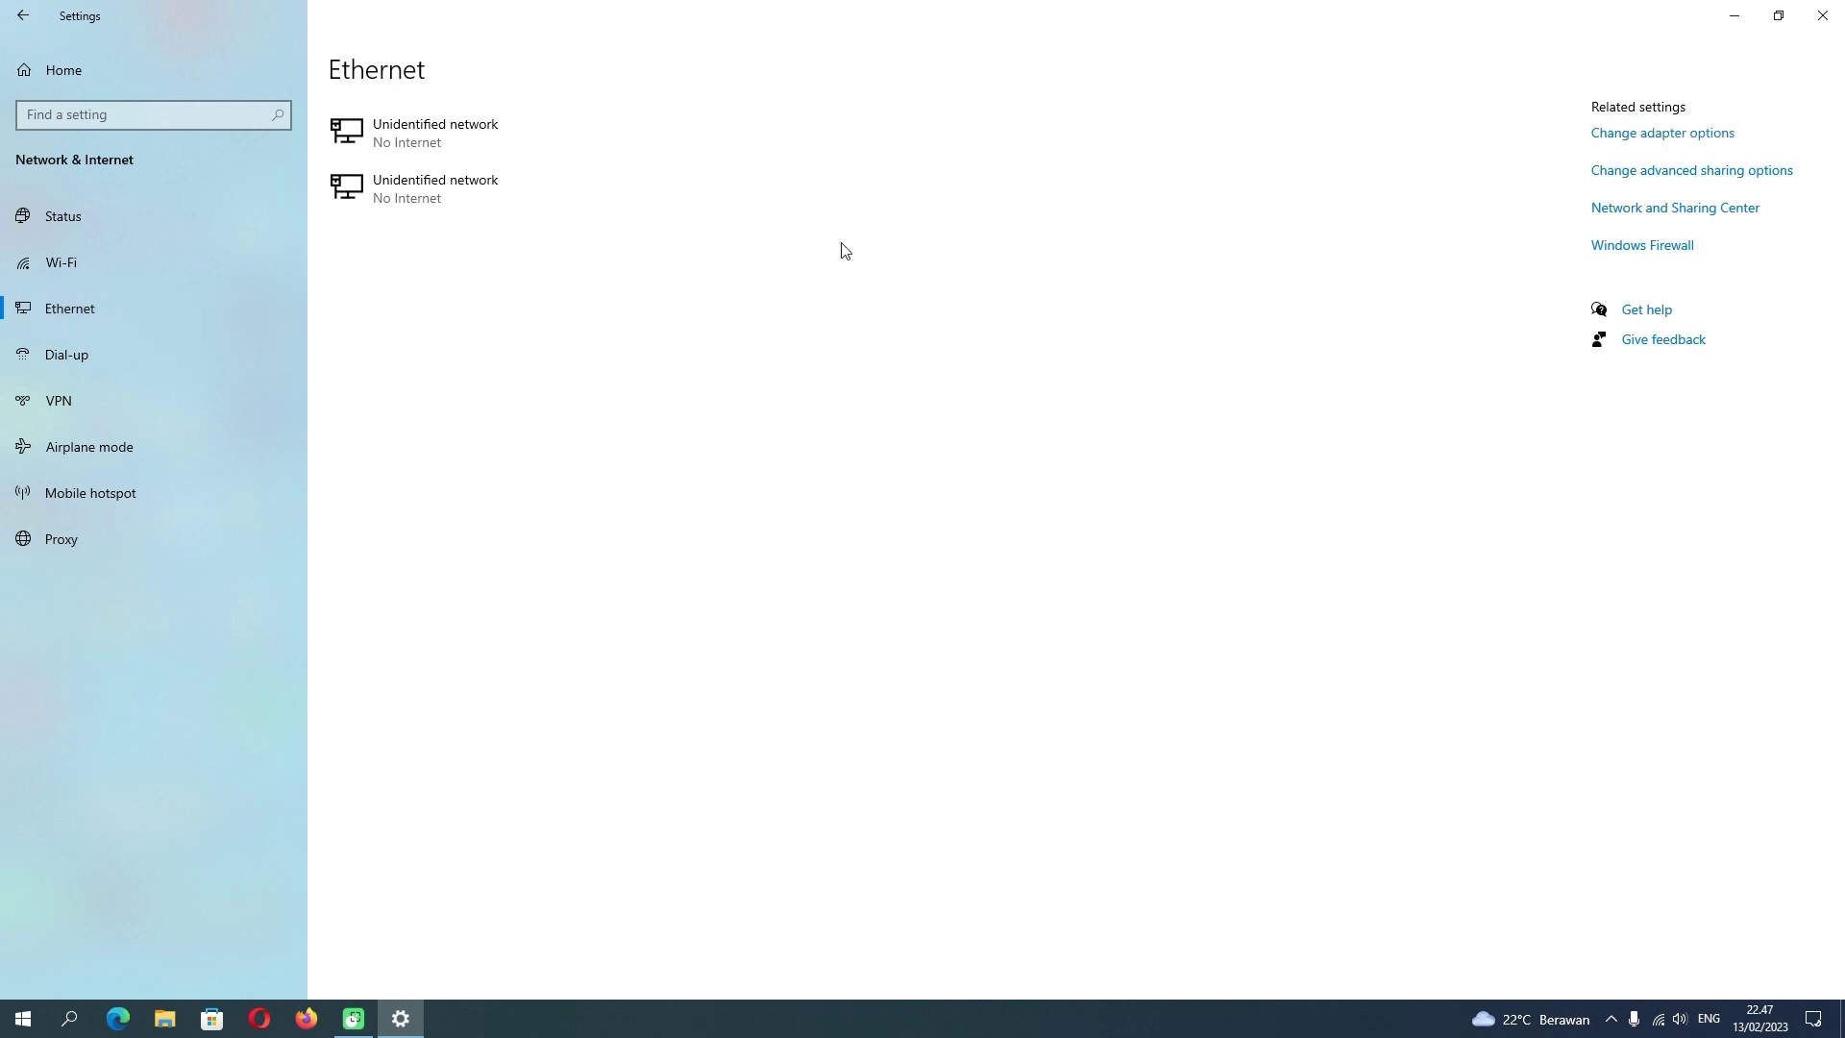
click(1085, 221)
double_click(1085, 221)
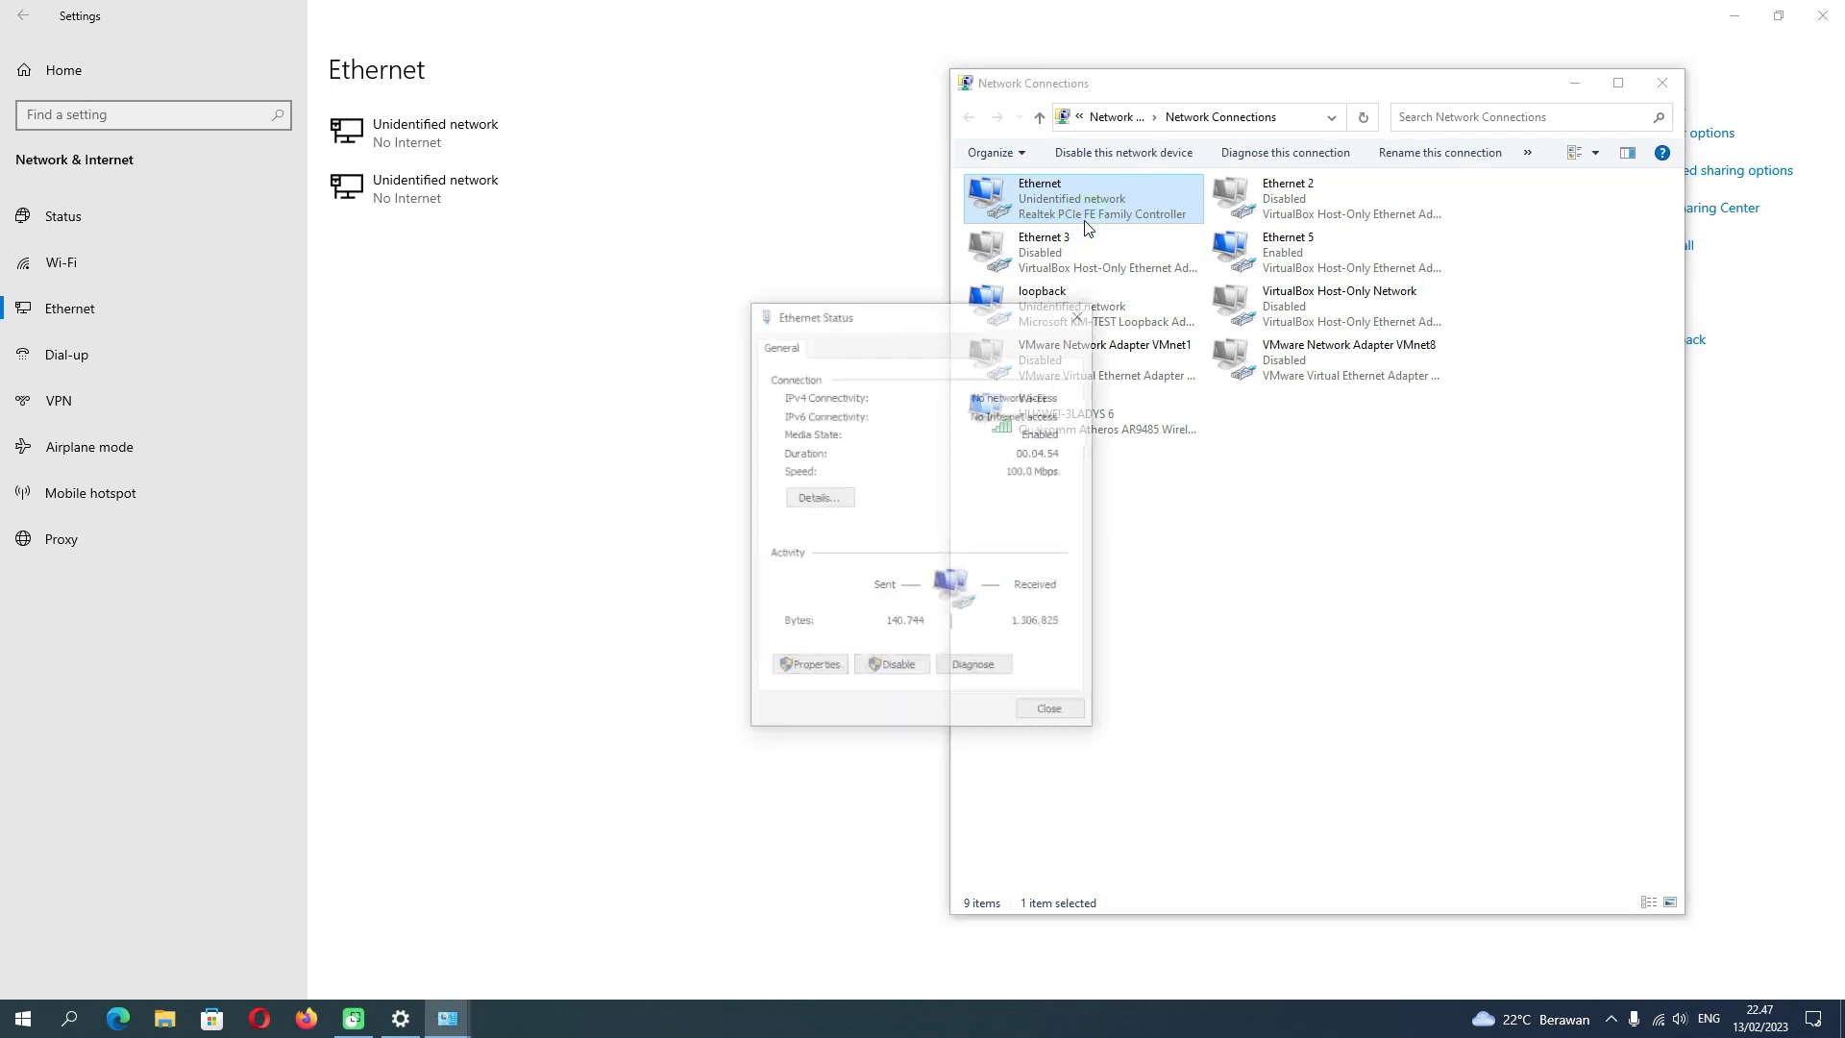
- Set the Ethernet IPv4 address to 192.168.0.8 with subnet mask 255.255.255.0
click(823, 667)
double_click(947, 583)
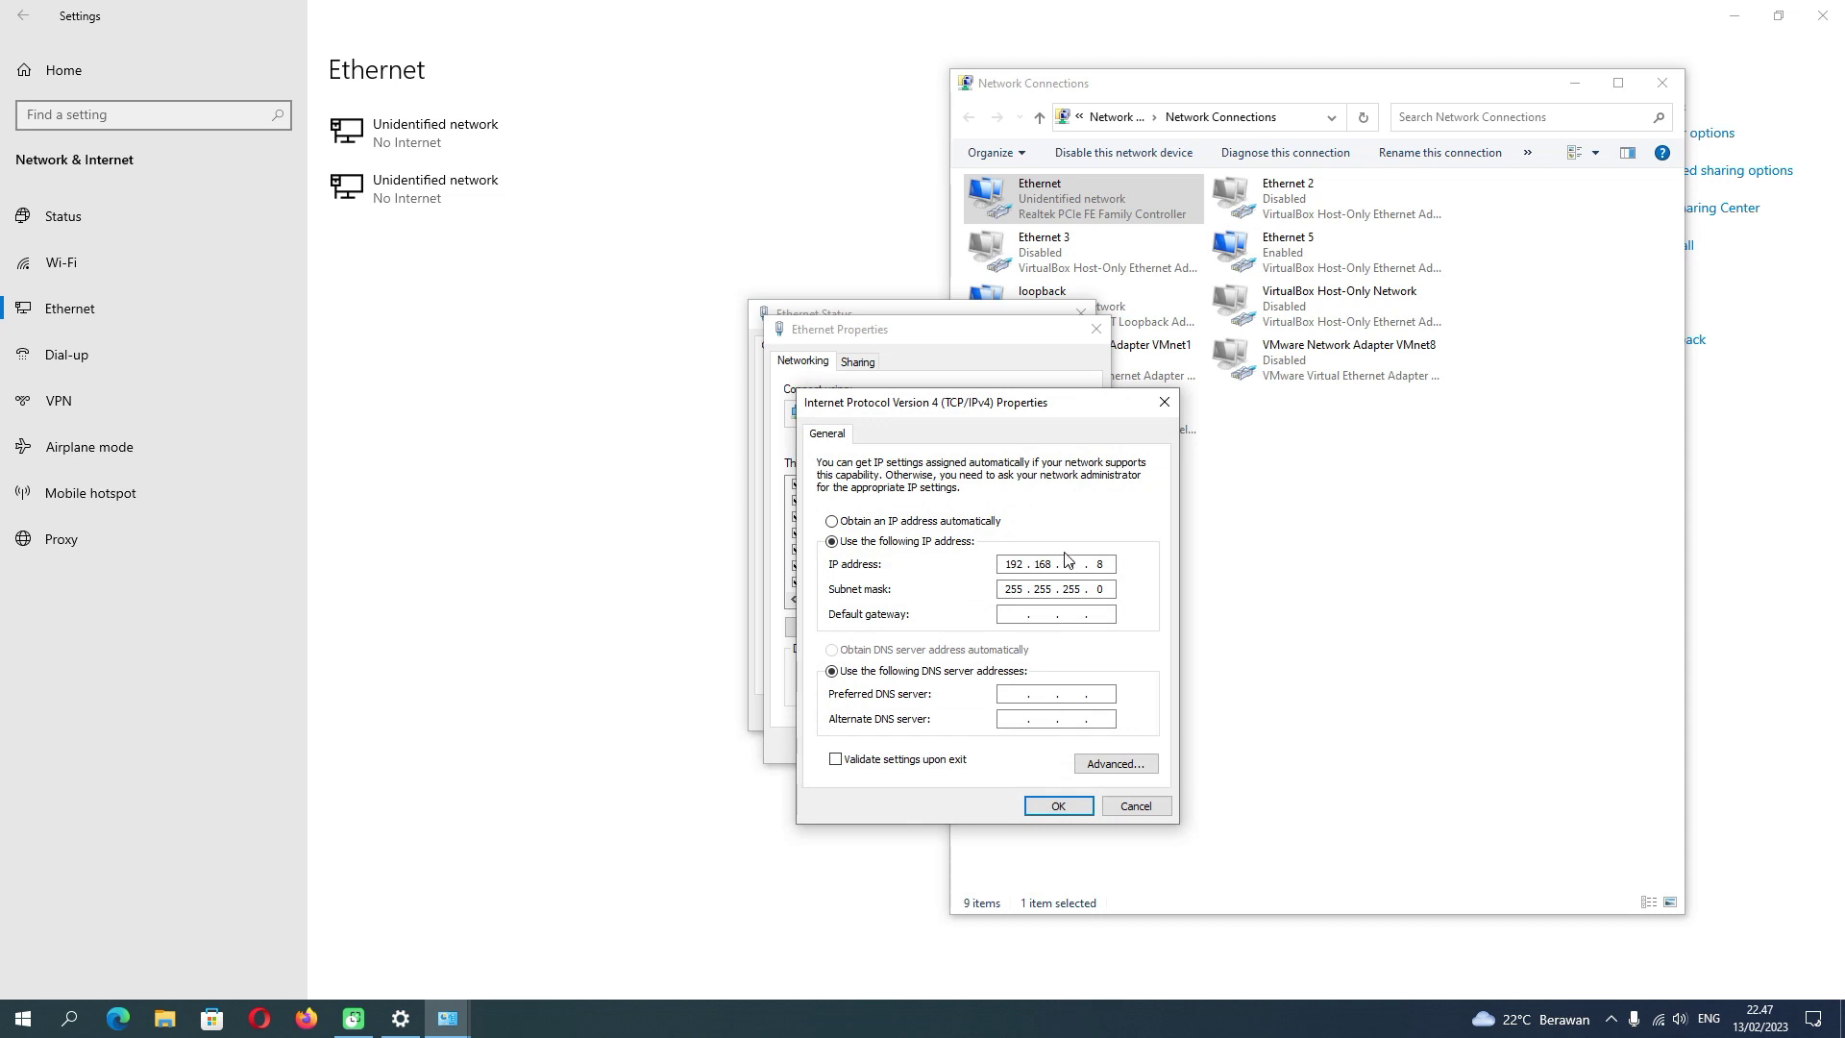
click(1069, 564)
text(0)
double_click(1101, 564)
click(1056, 807)
- Confirm the adapter properties and close the status, Network Connections and Settings windows
click(989, 744)
click(1052, 713)
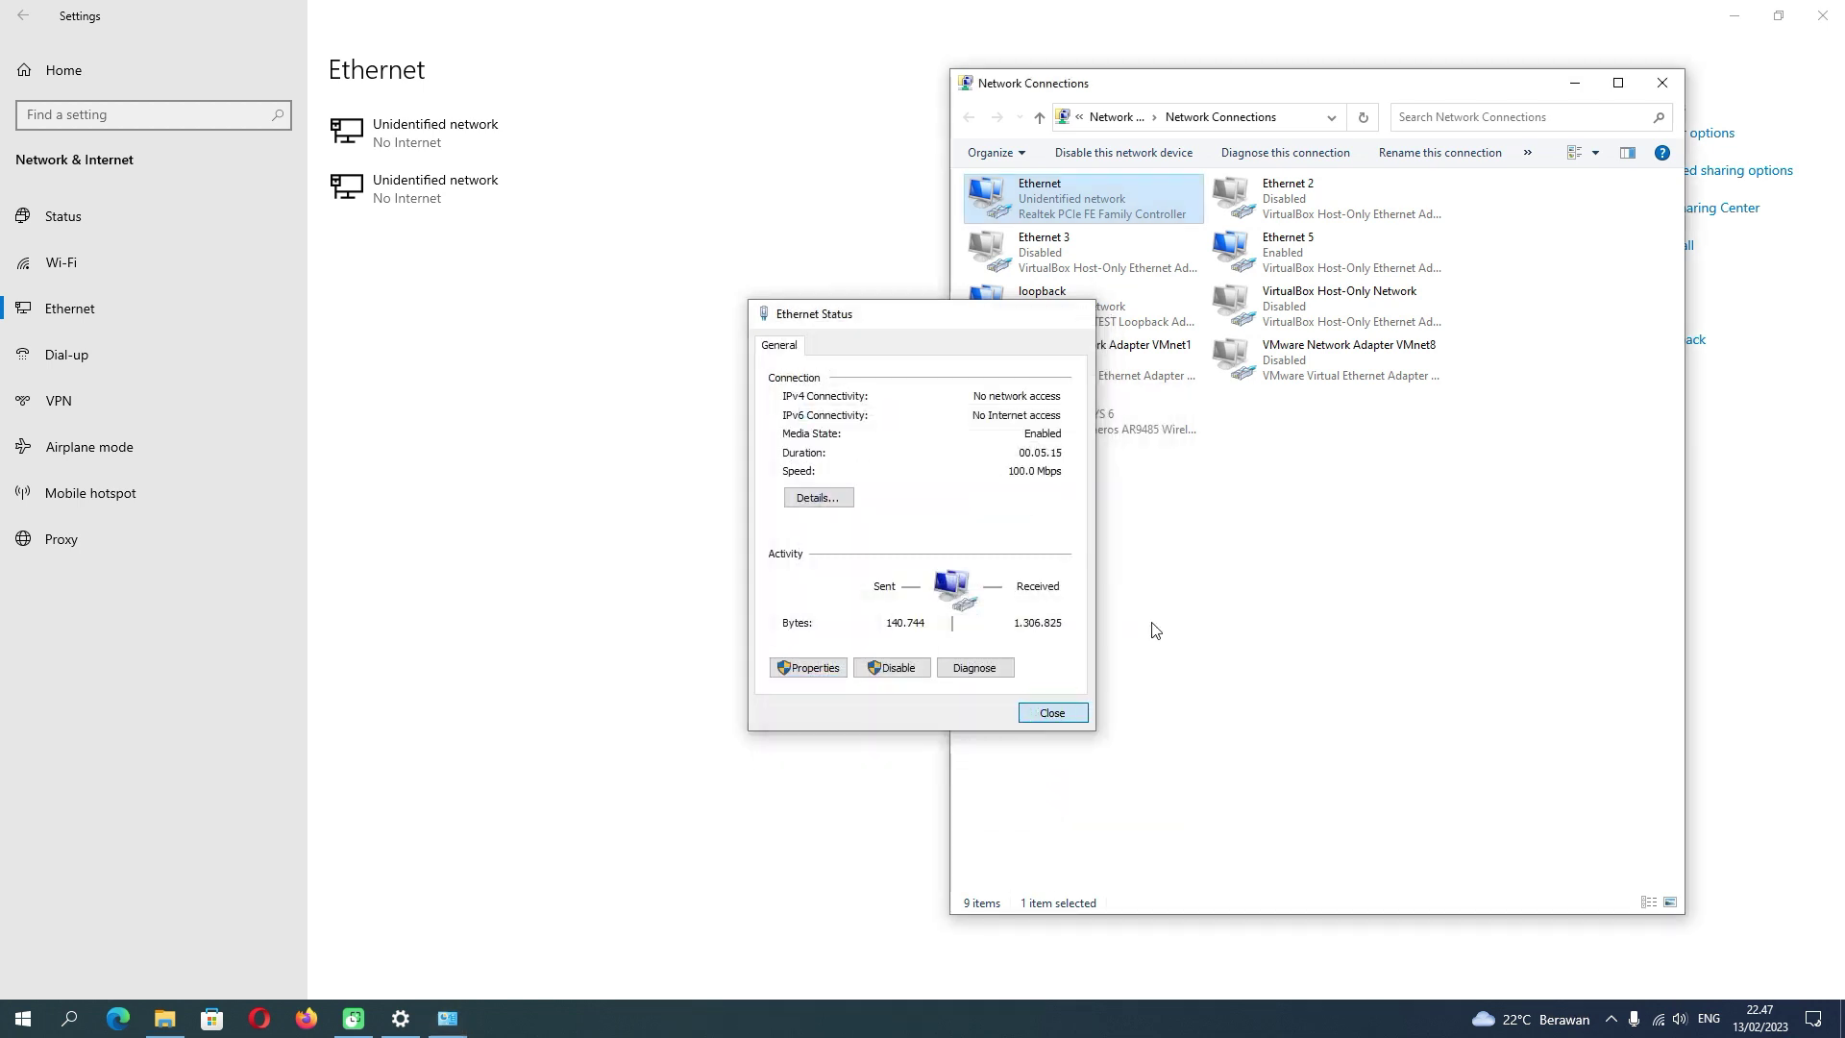
click(1662, 83)
click(1822, 18)
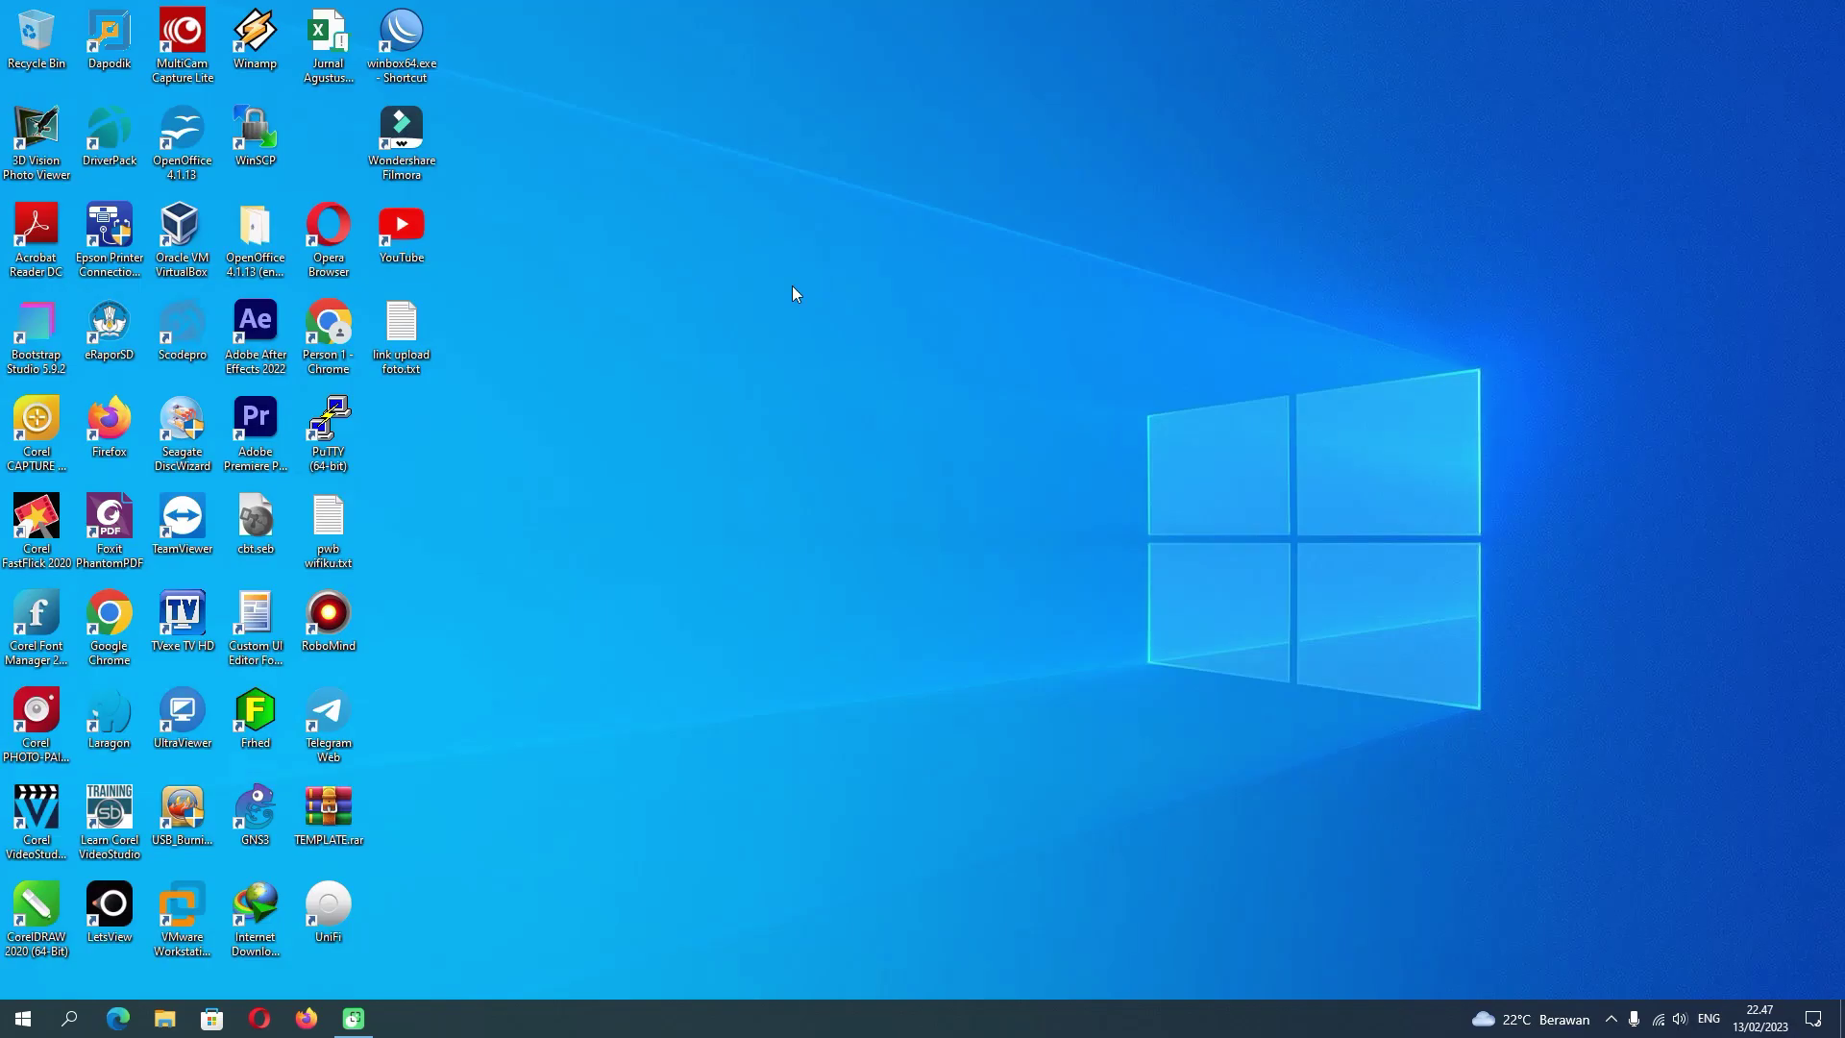
- Refresh the desktop, load 192.168.0.1 in Chrome and proceed past the certificate warning
right_click(751, 297)
click(786, 350)
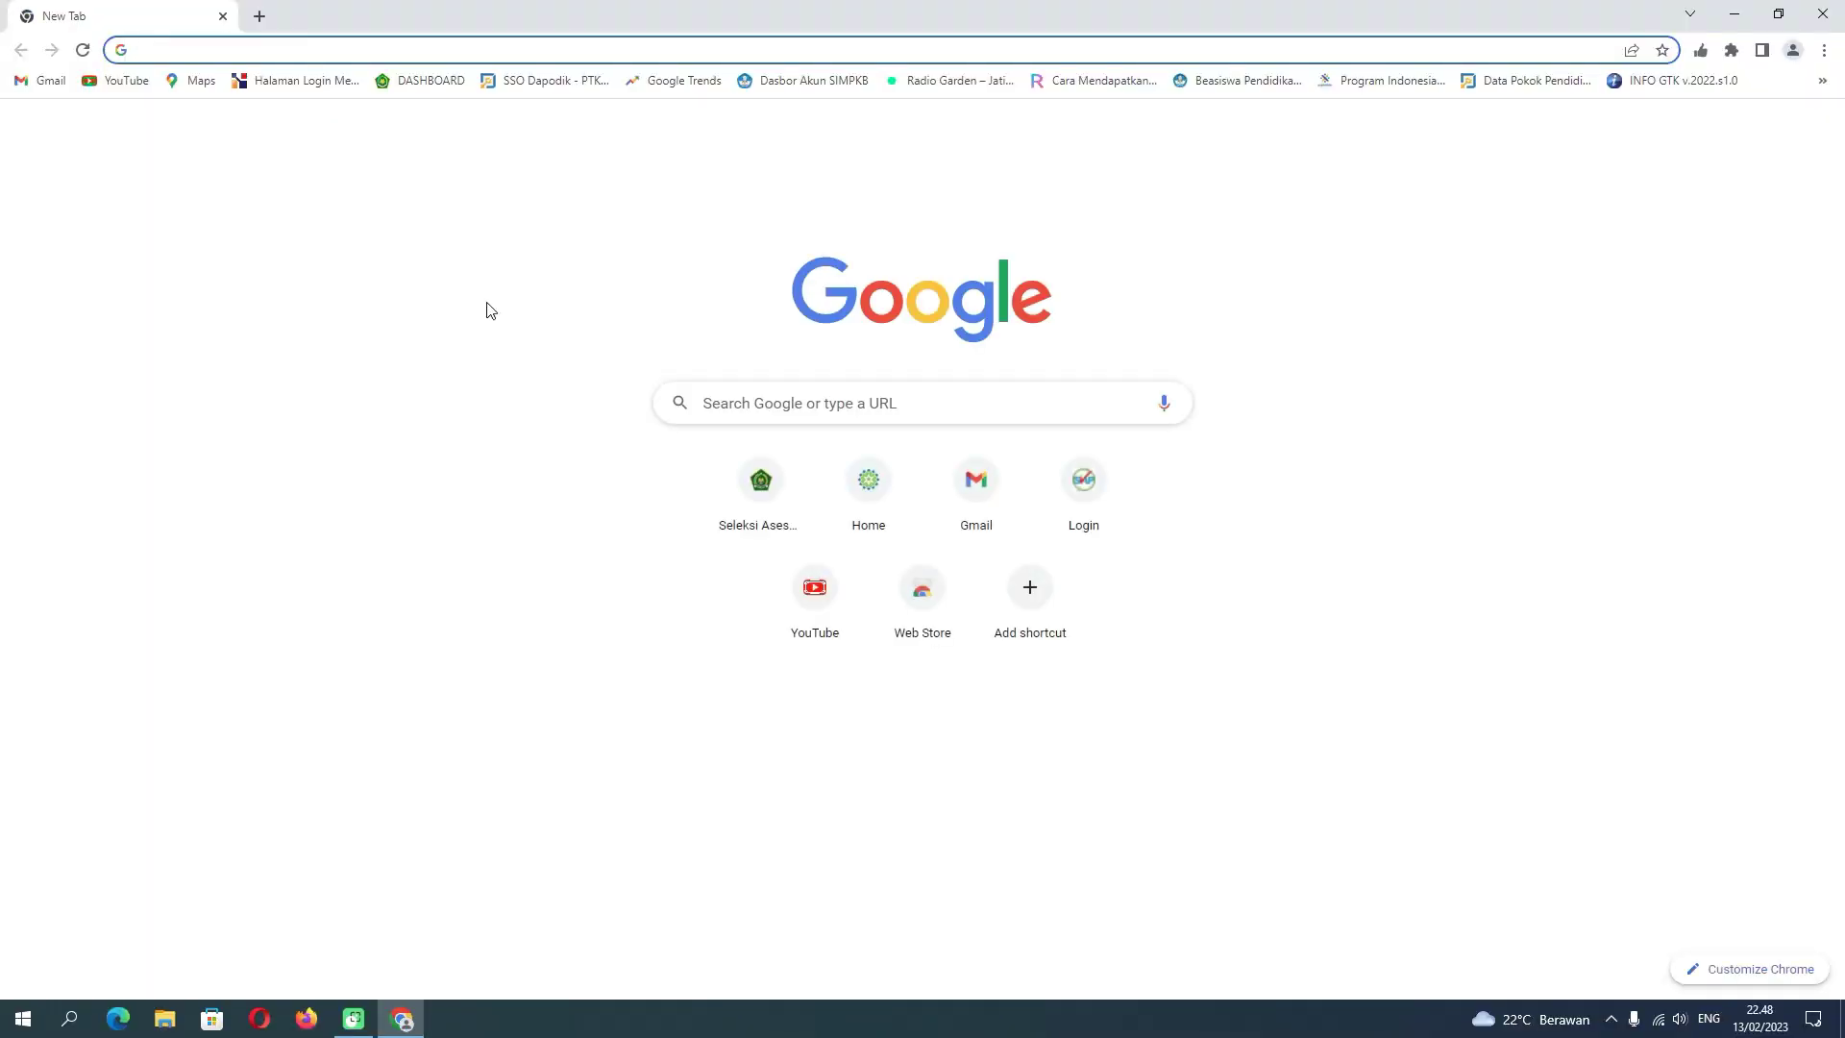
text(192.)
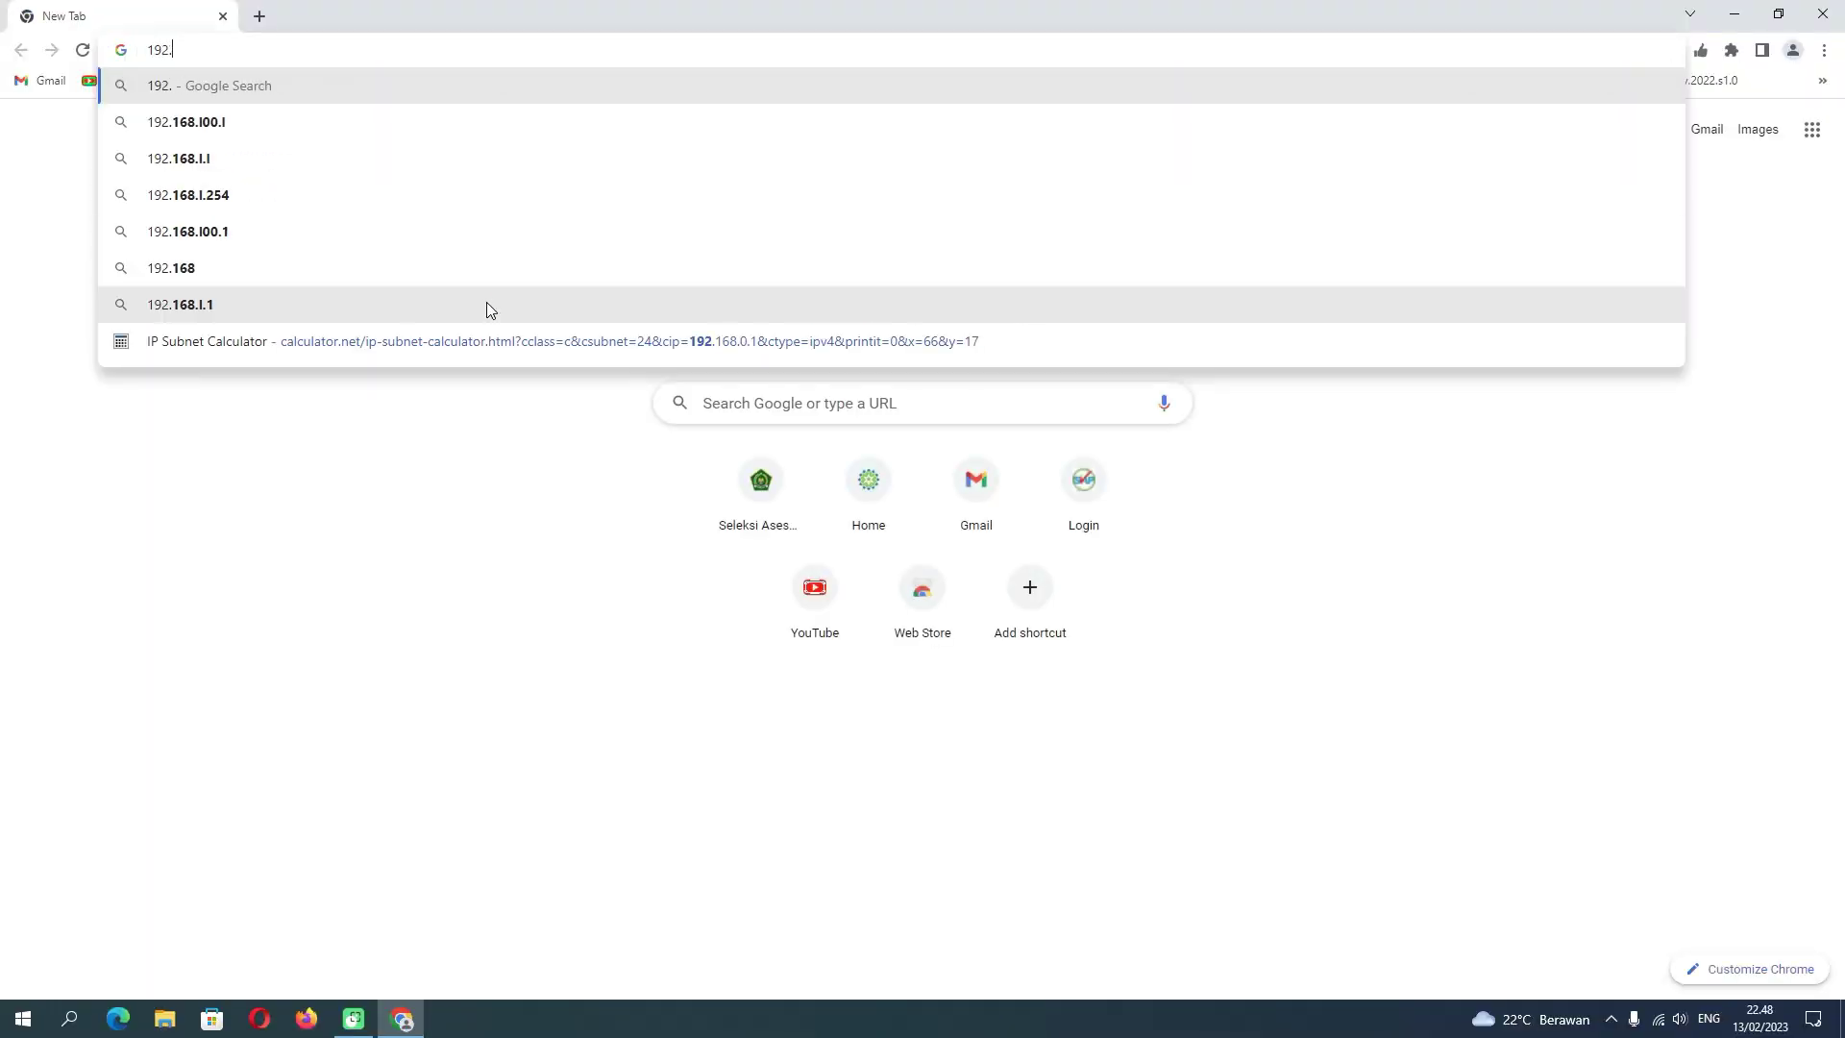
text(168.0.1)
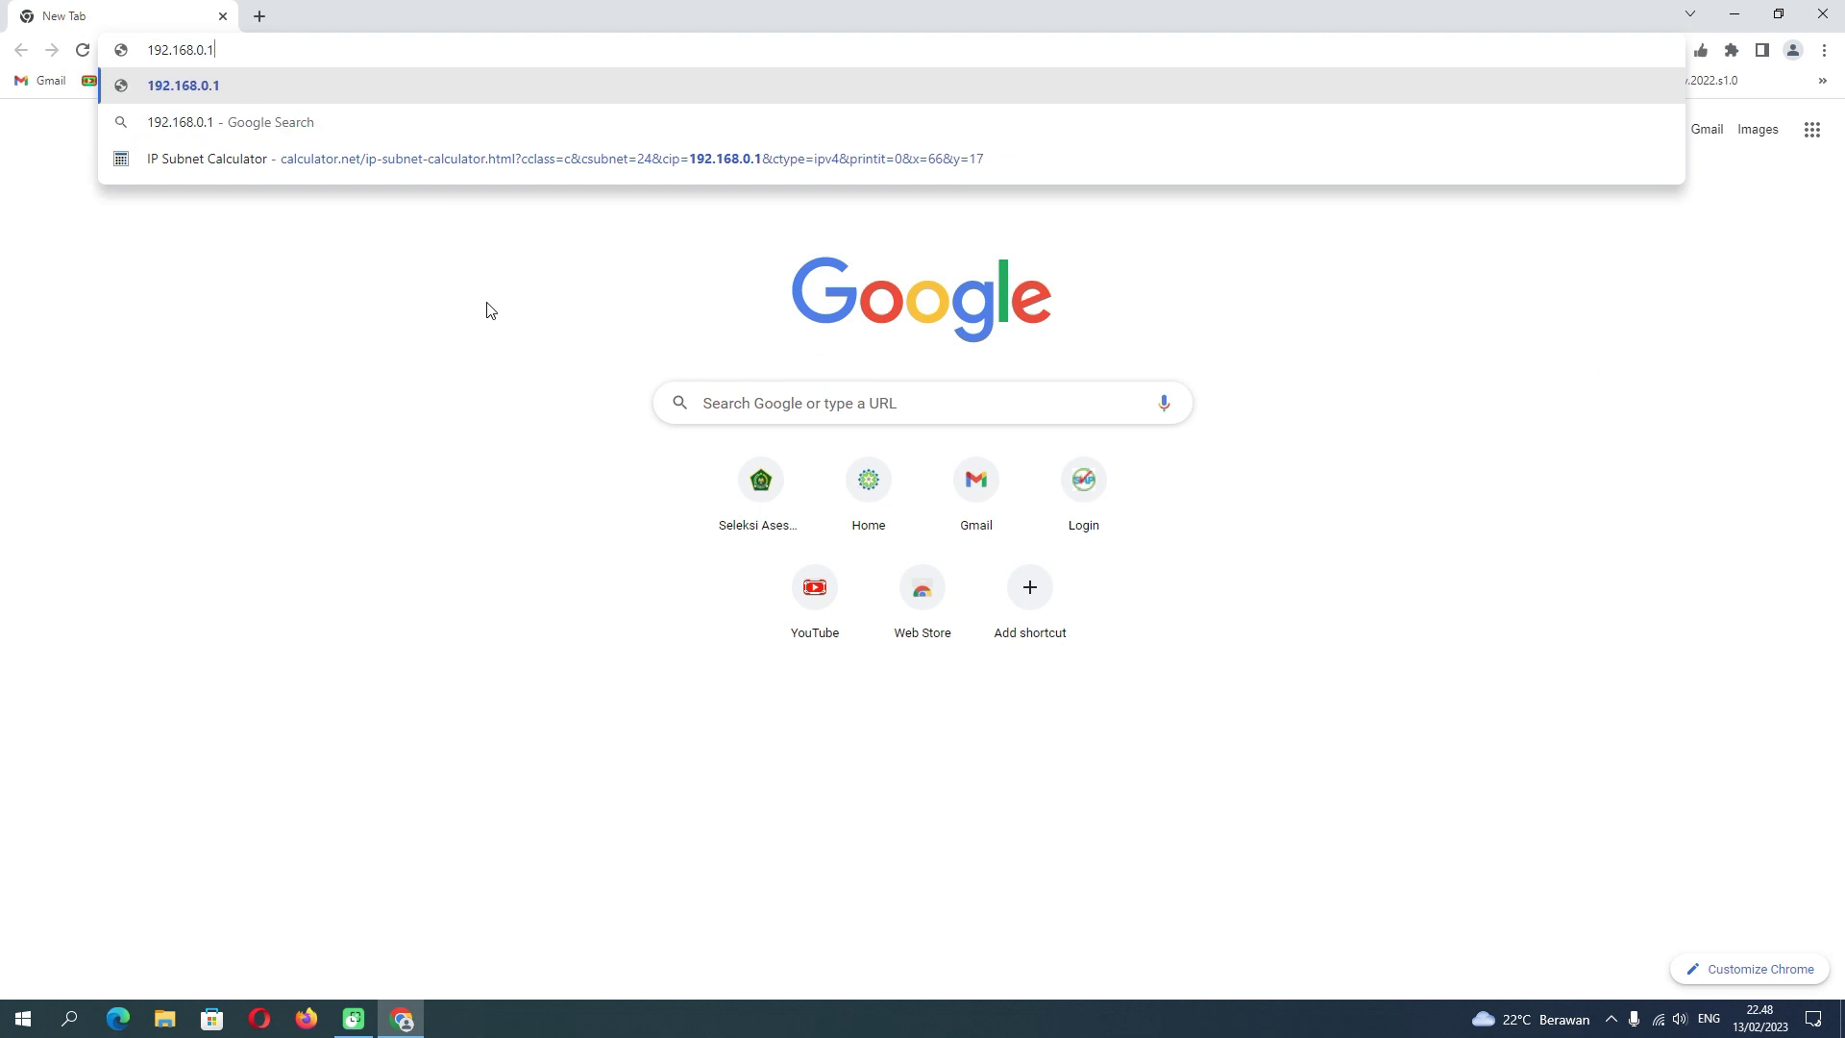
key(Return)
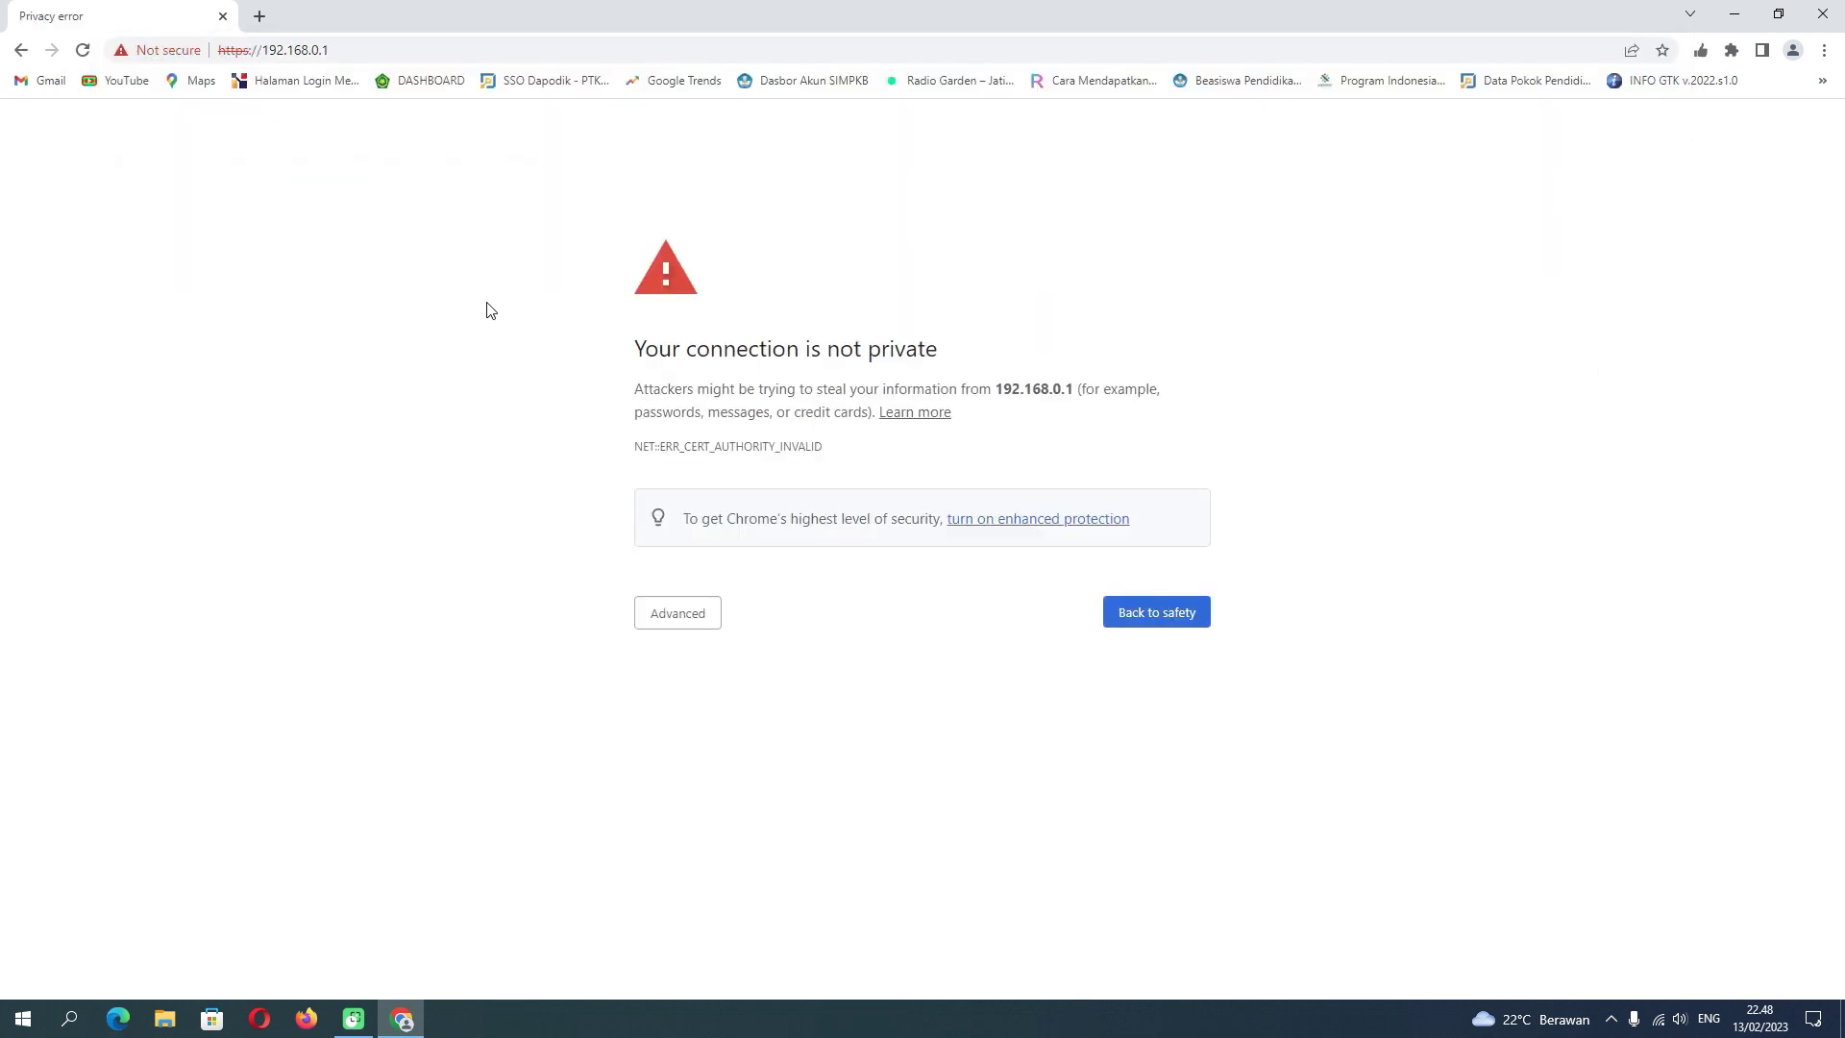
click(688, 616)
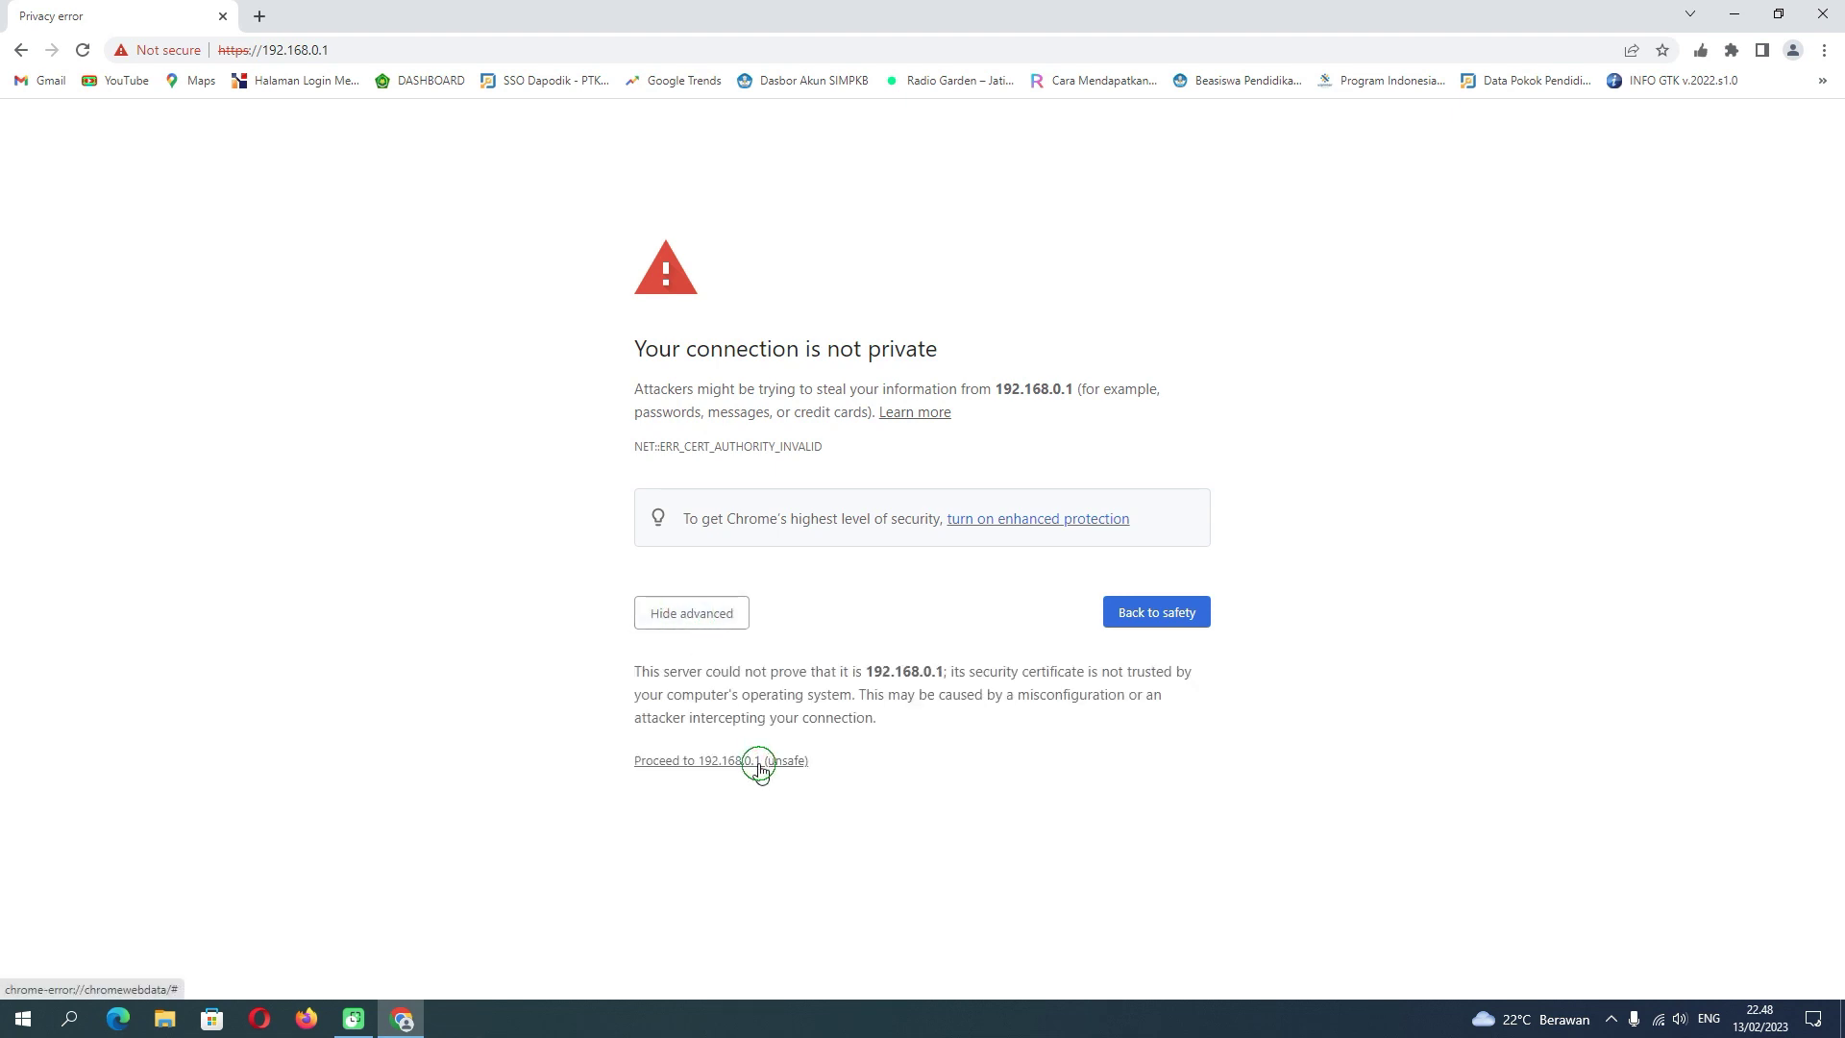
click(758, 765)
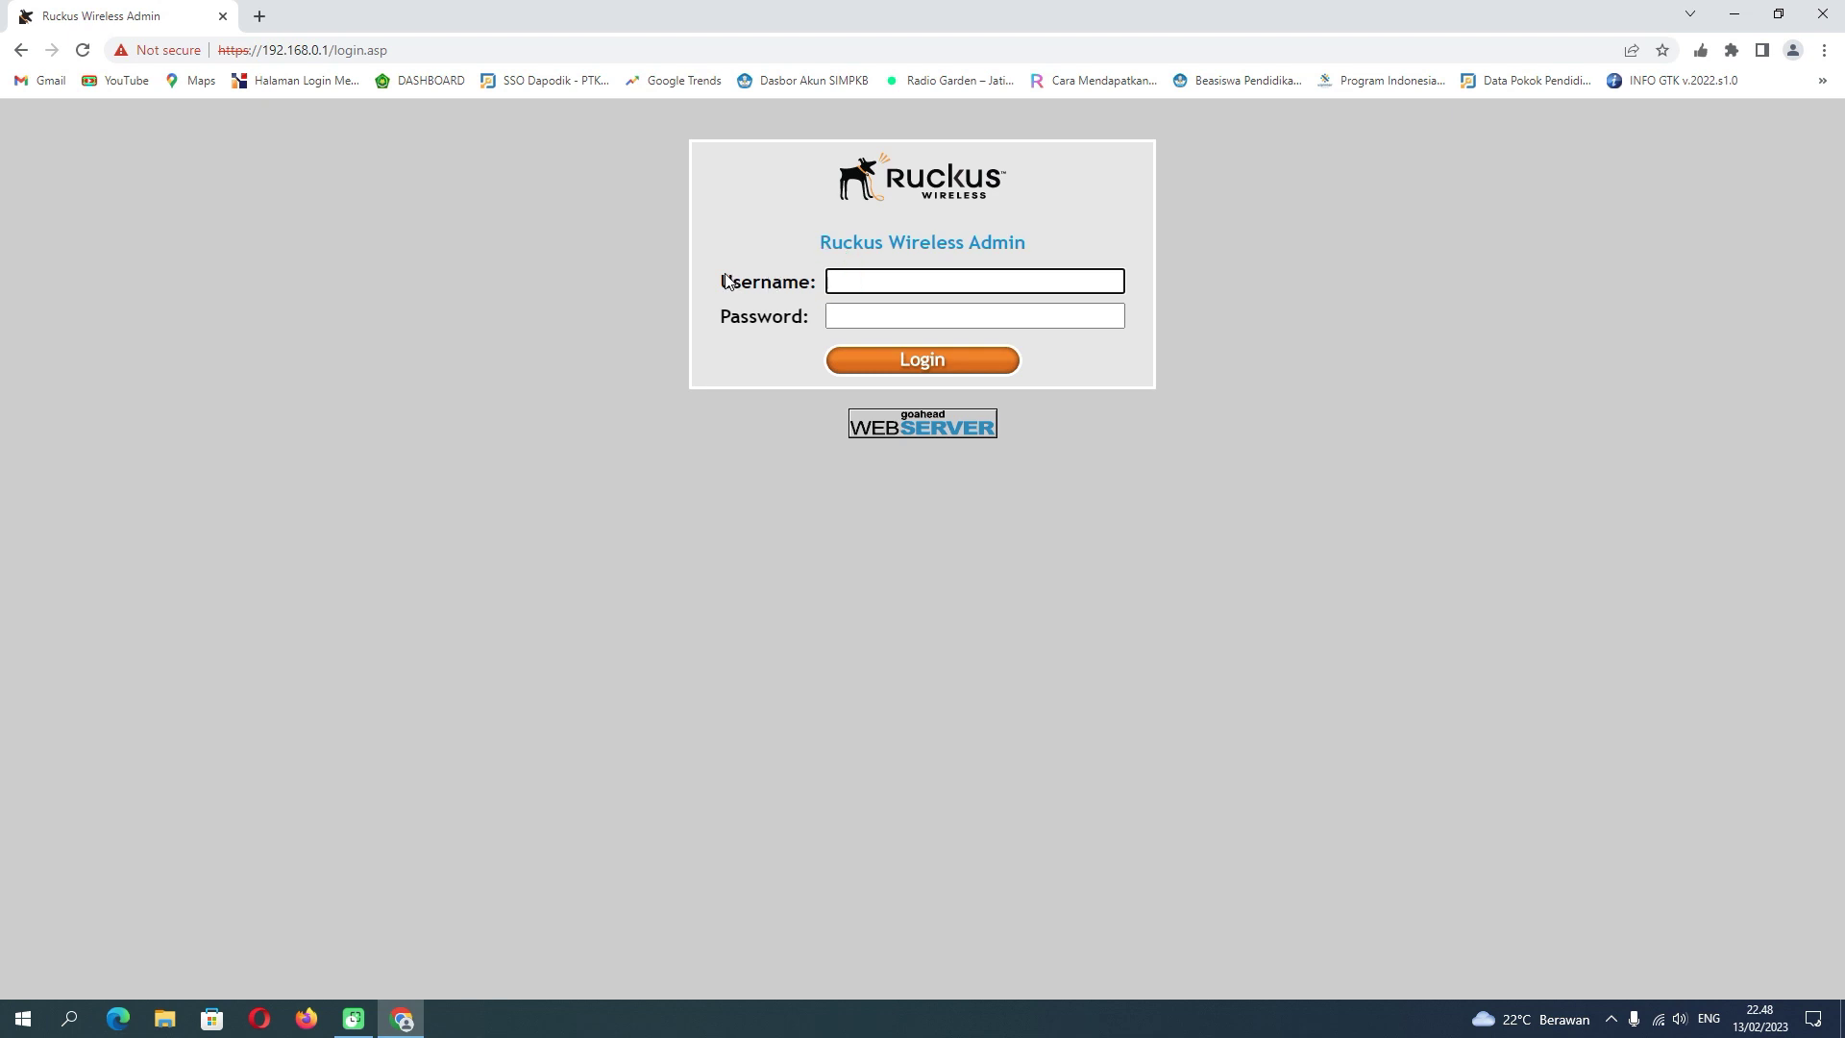
- Log in with the admin username and password to reach the RuckusAP device status page
text(s)
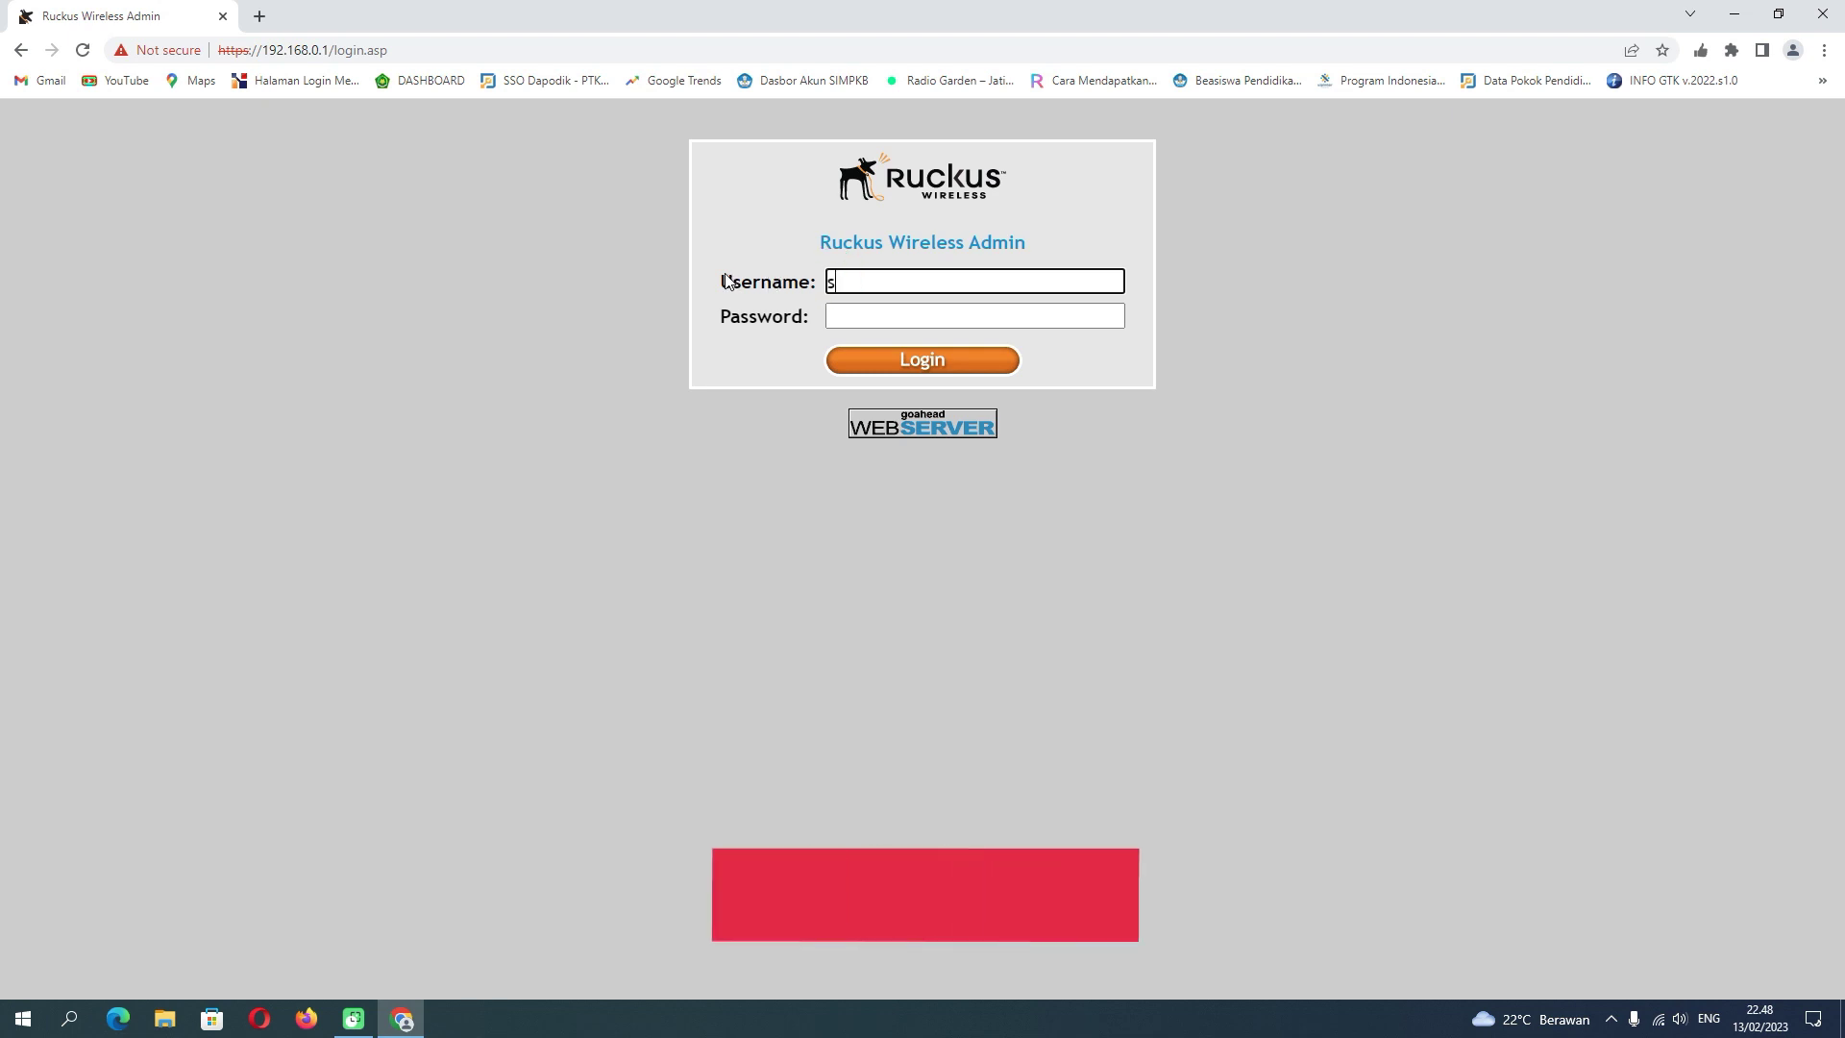
text(uper)
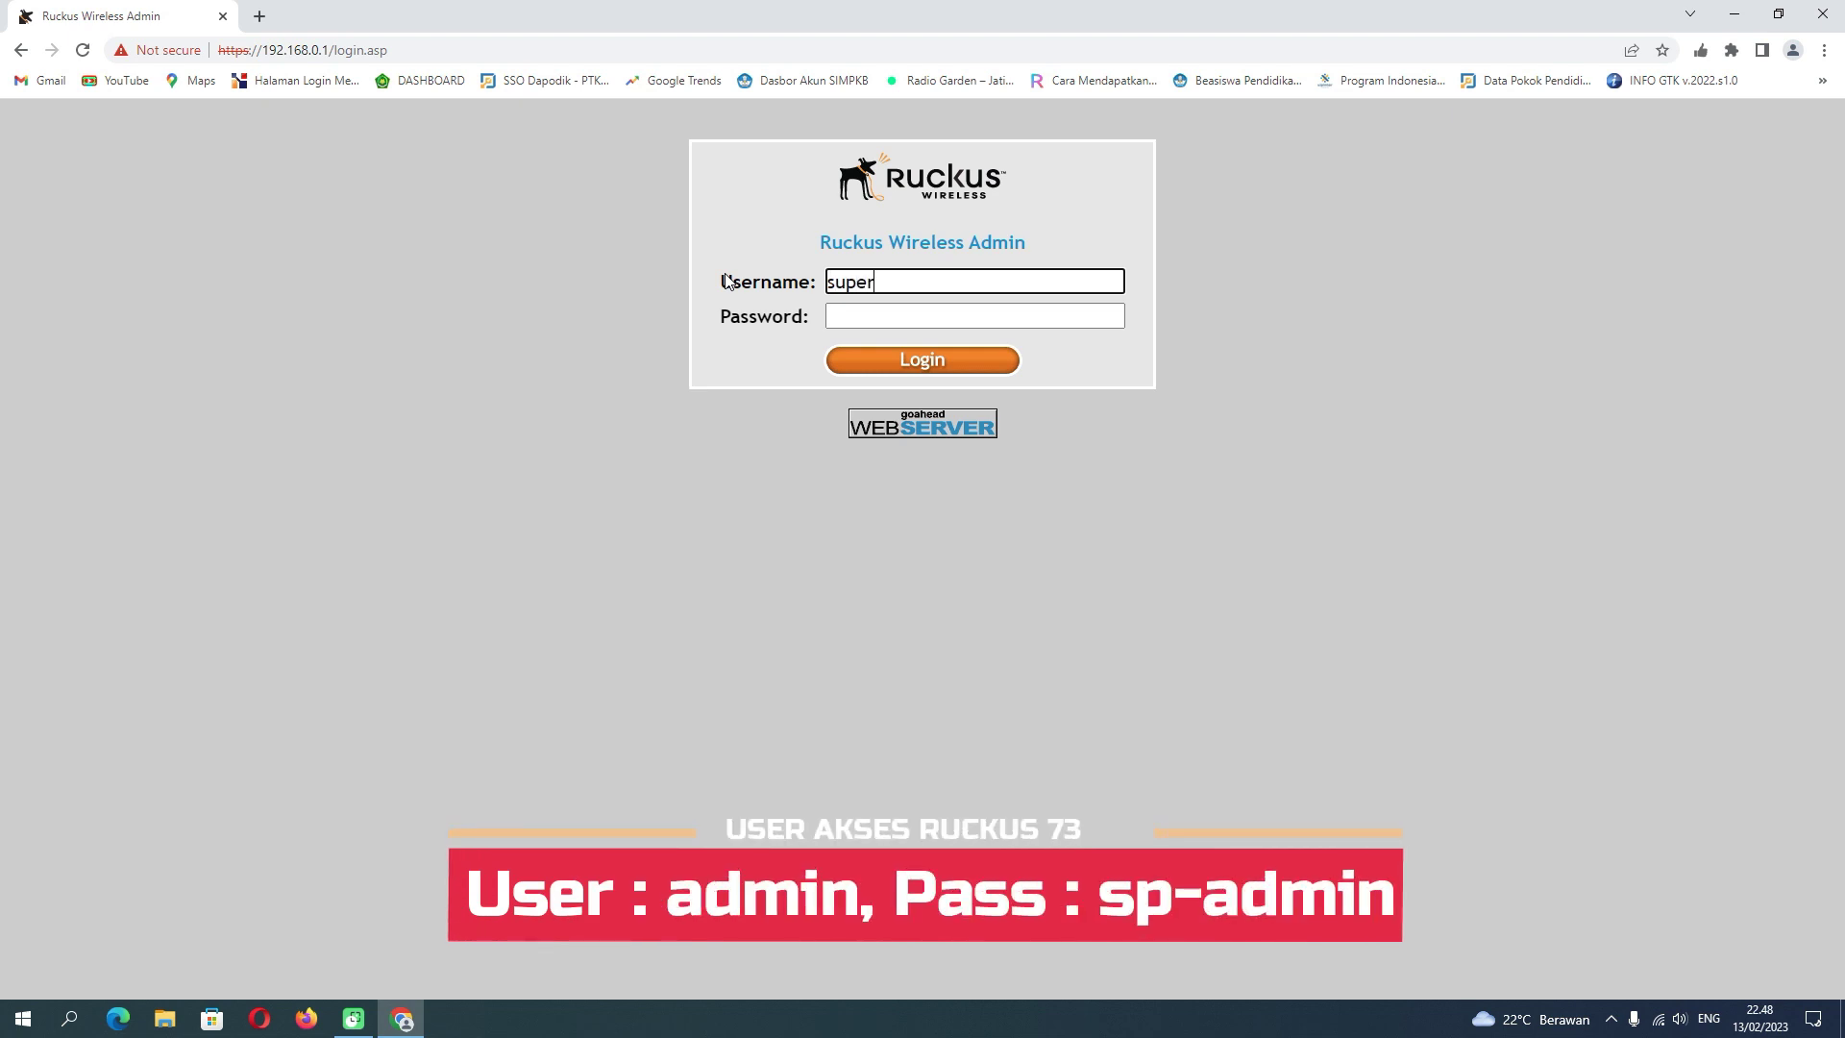
key(Tab)
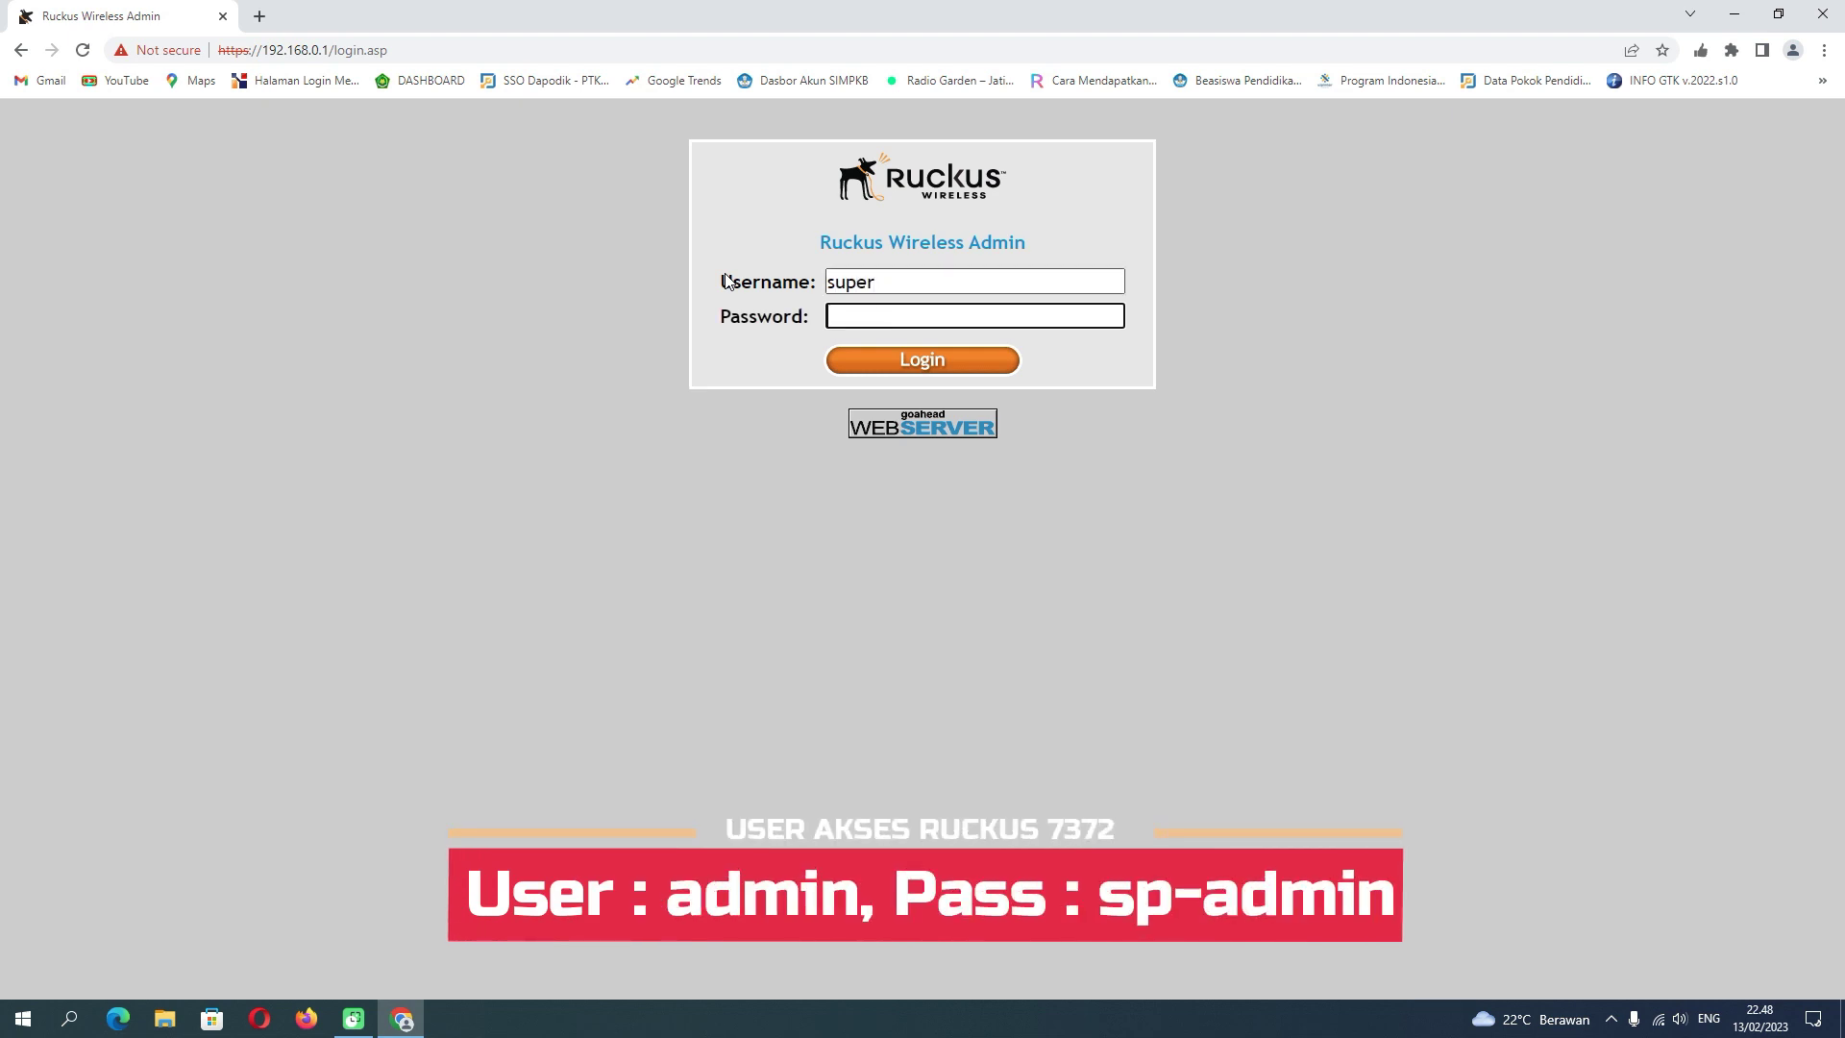
text(sp-admin)
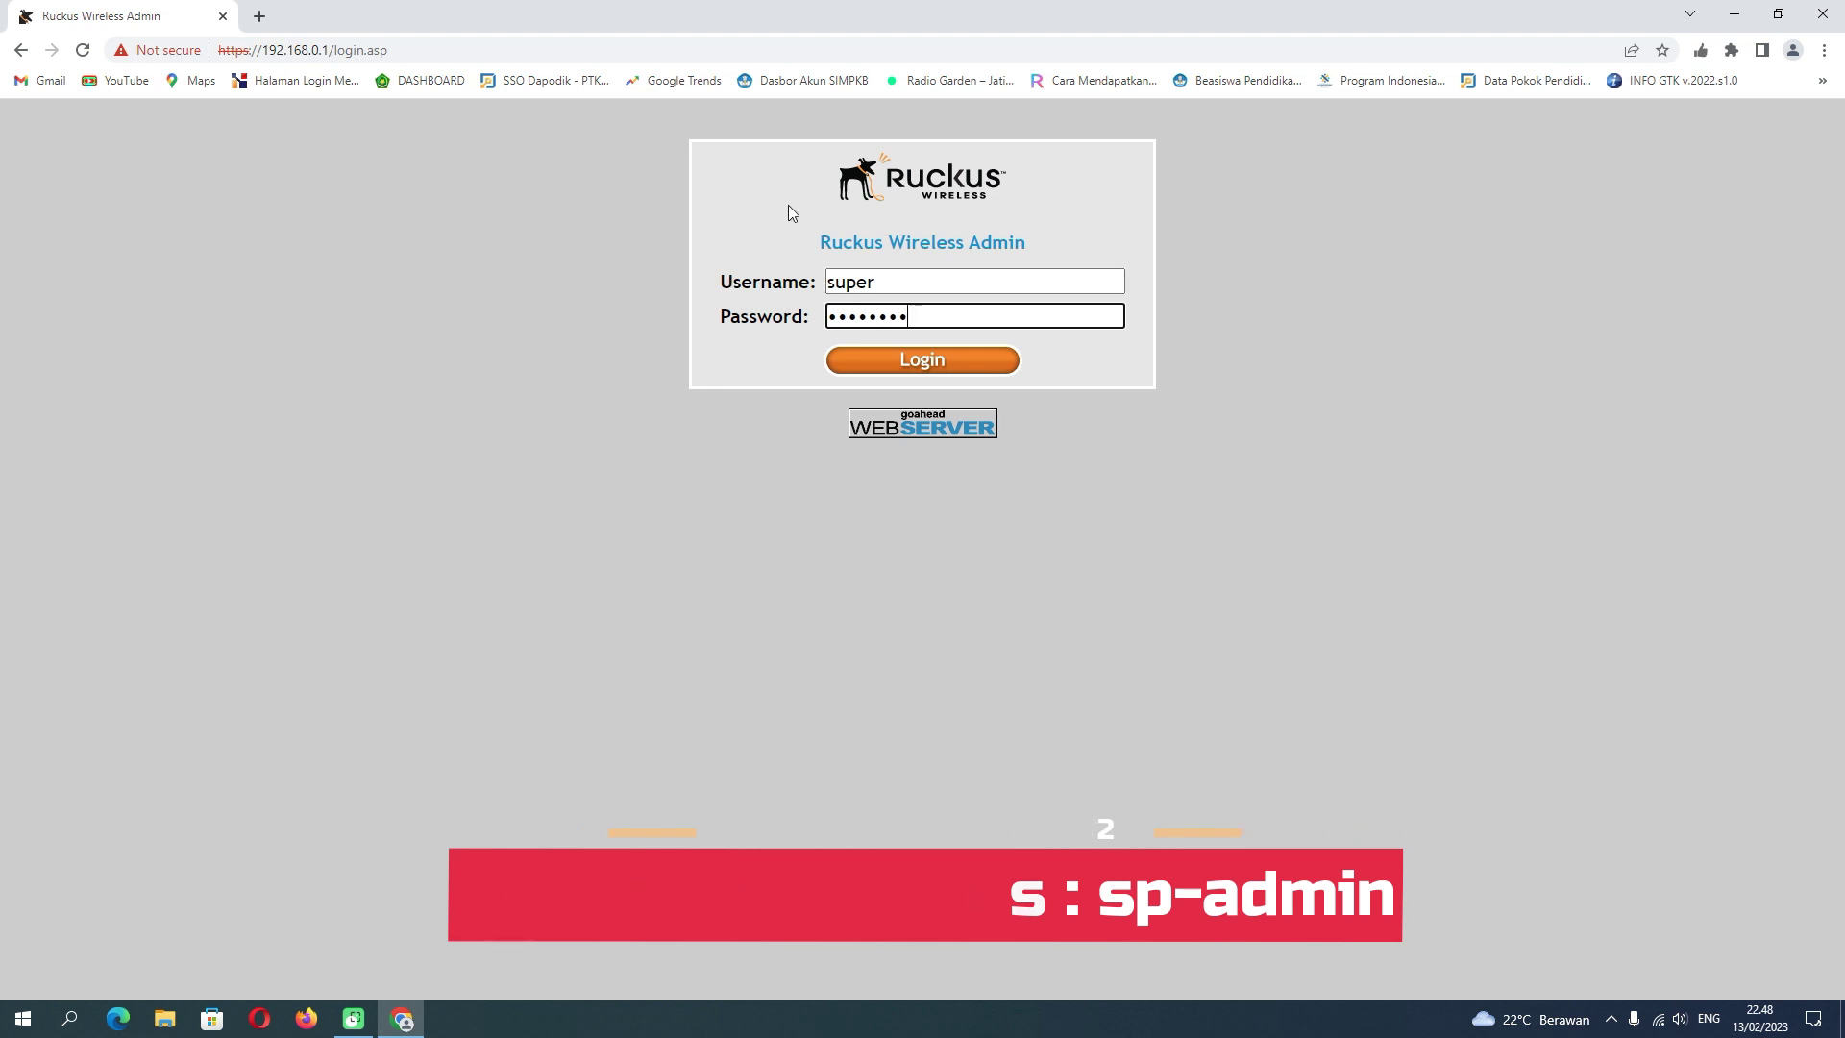
click(927, 365)
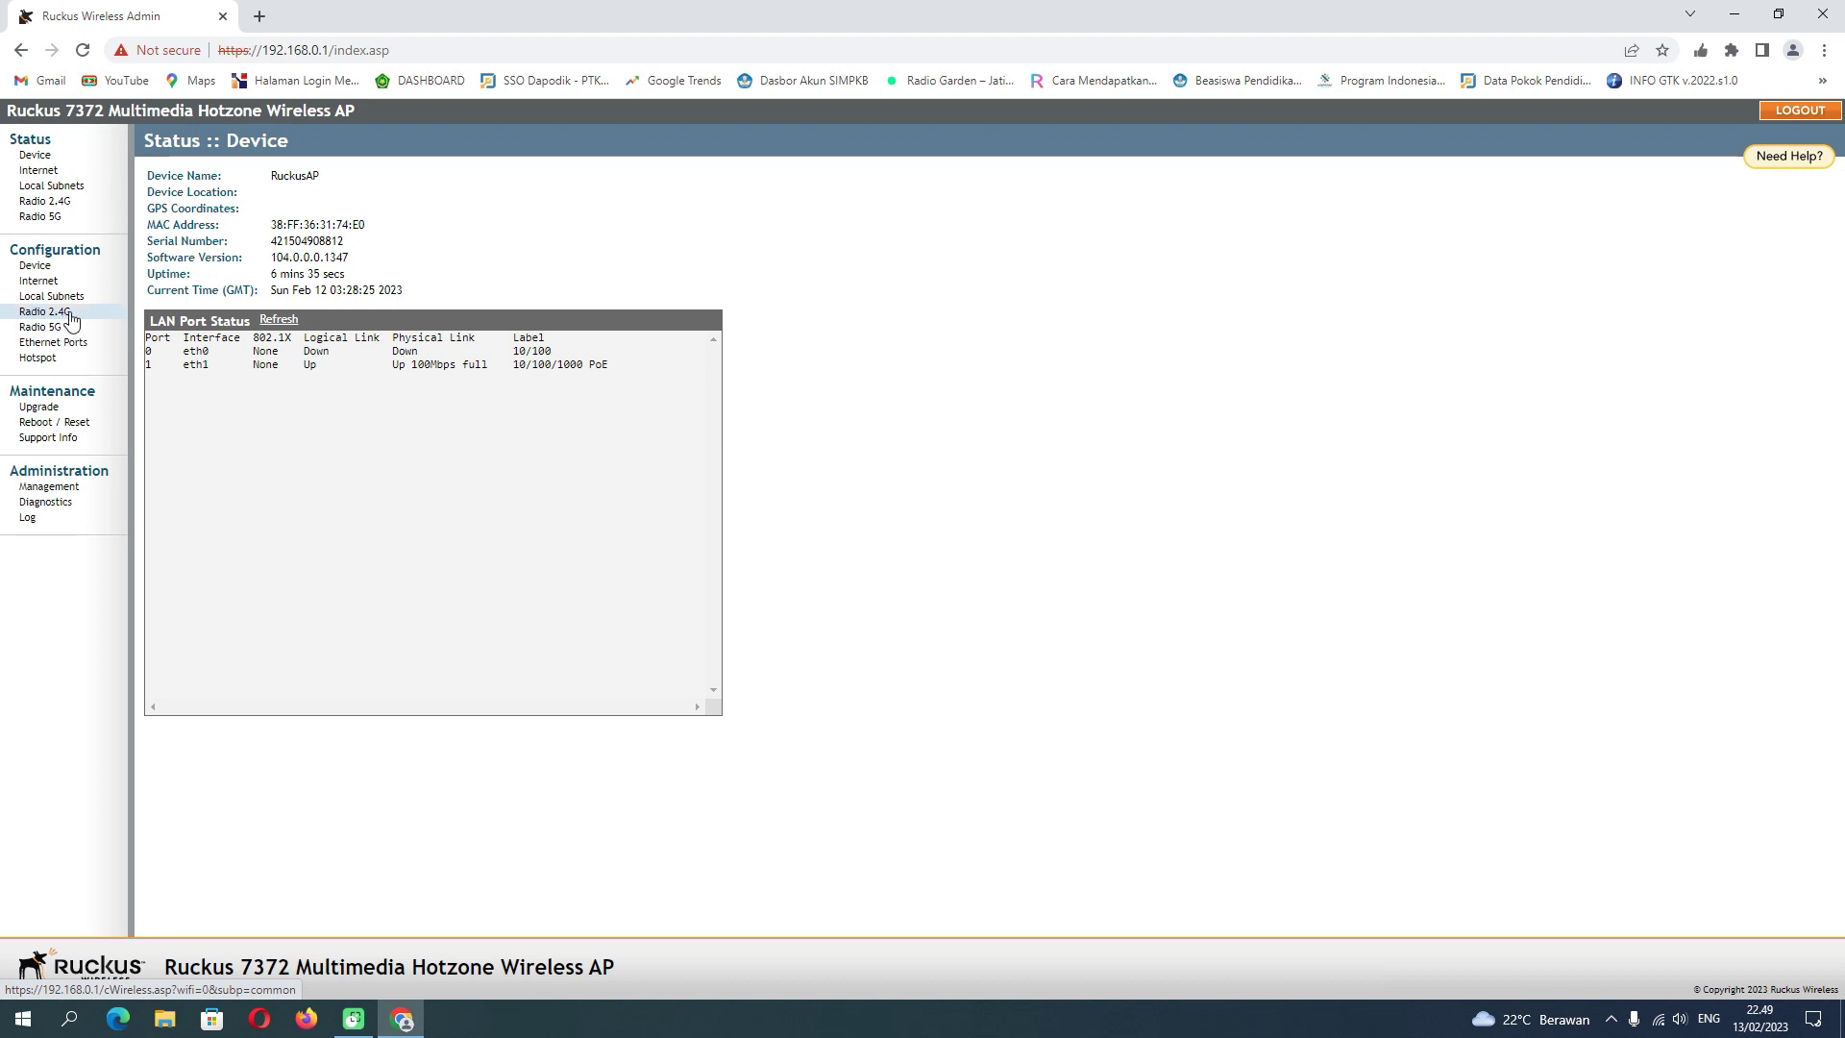
- On the Radio 2.4G page, keep country code United States and show the channel choices
click(44, 311)
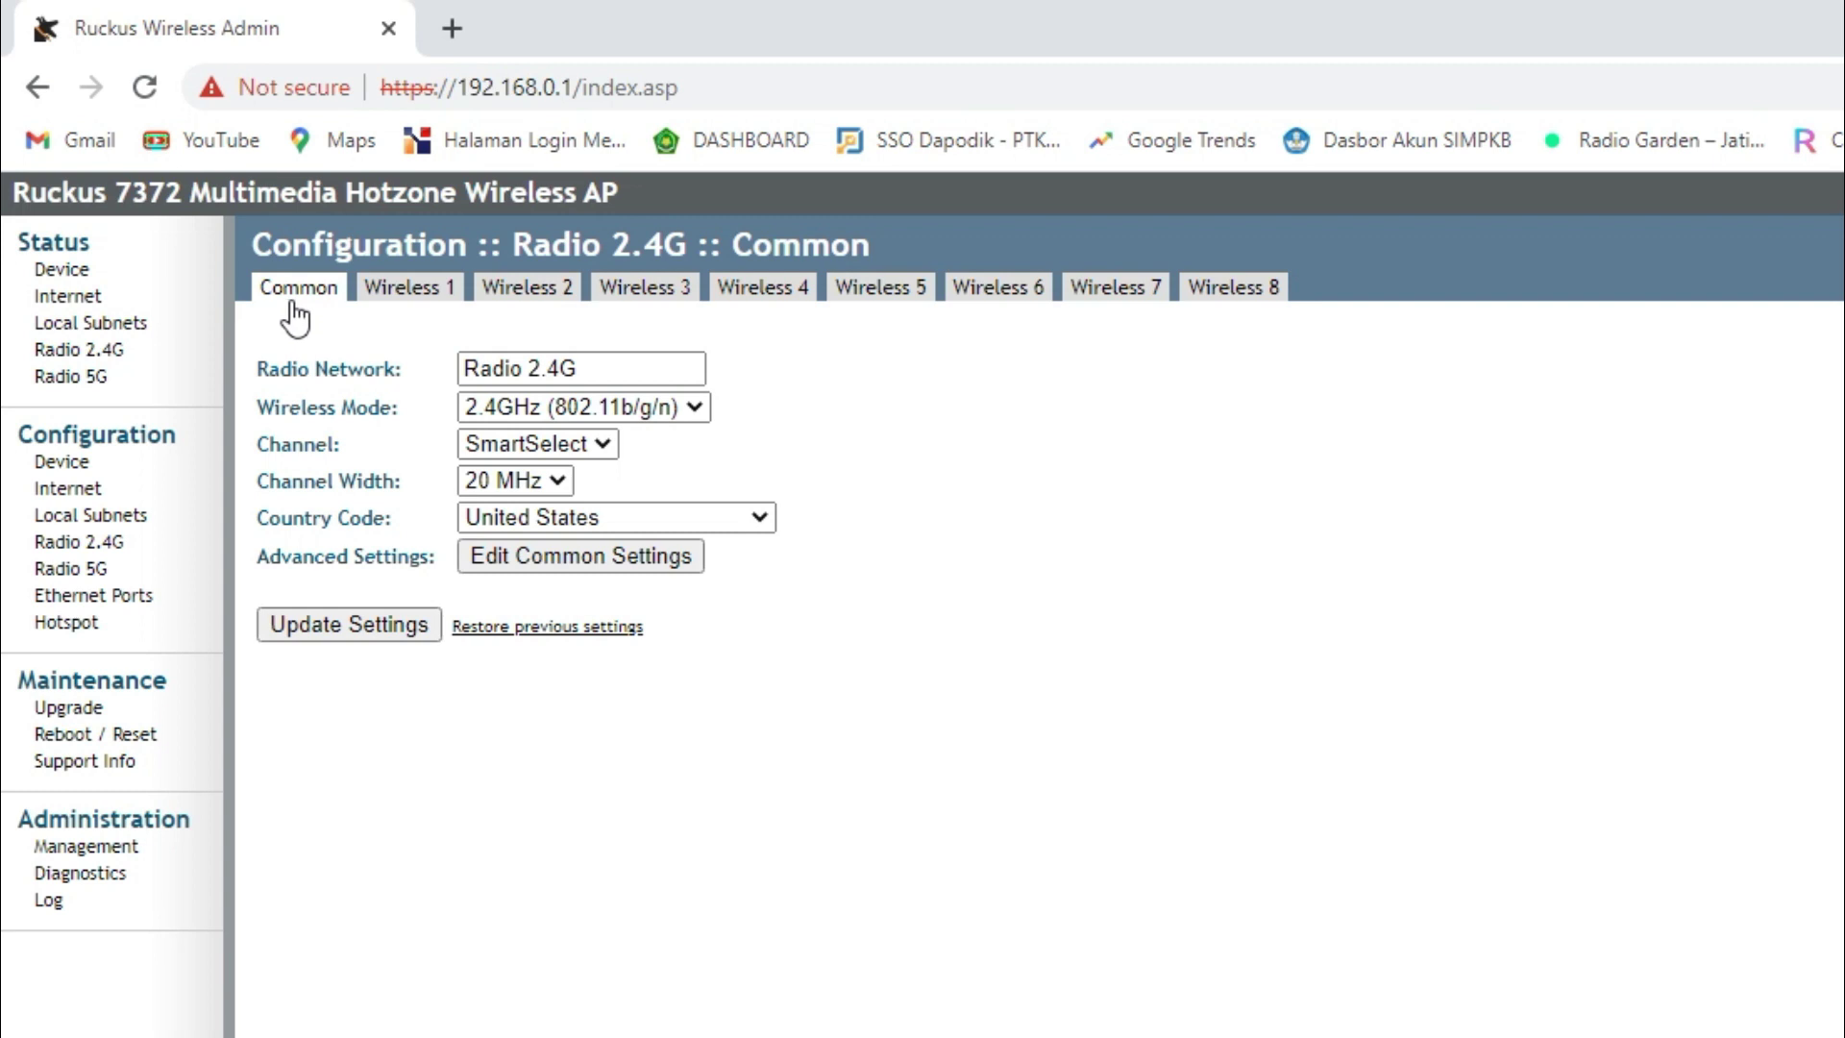
click(562, 514)
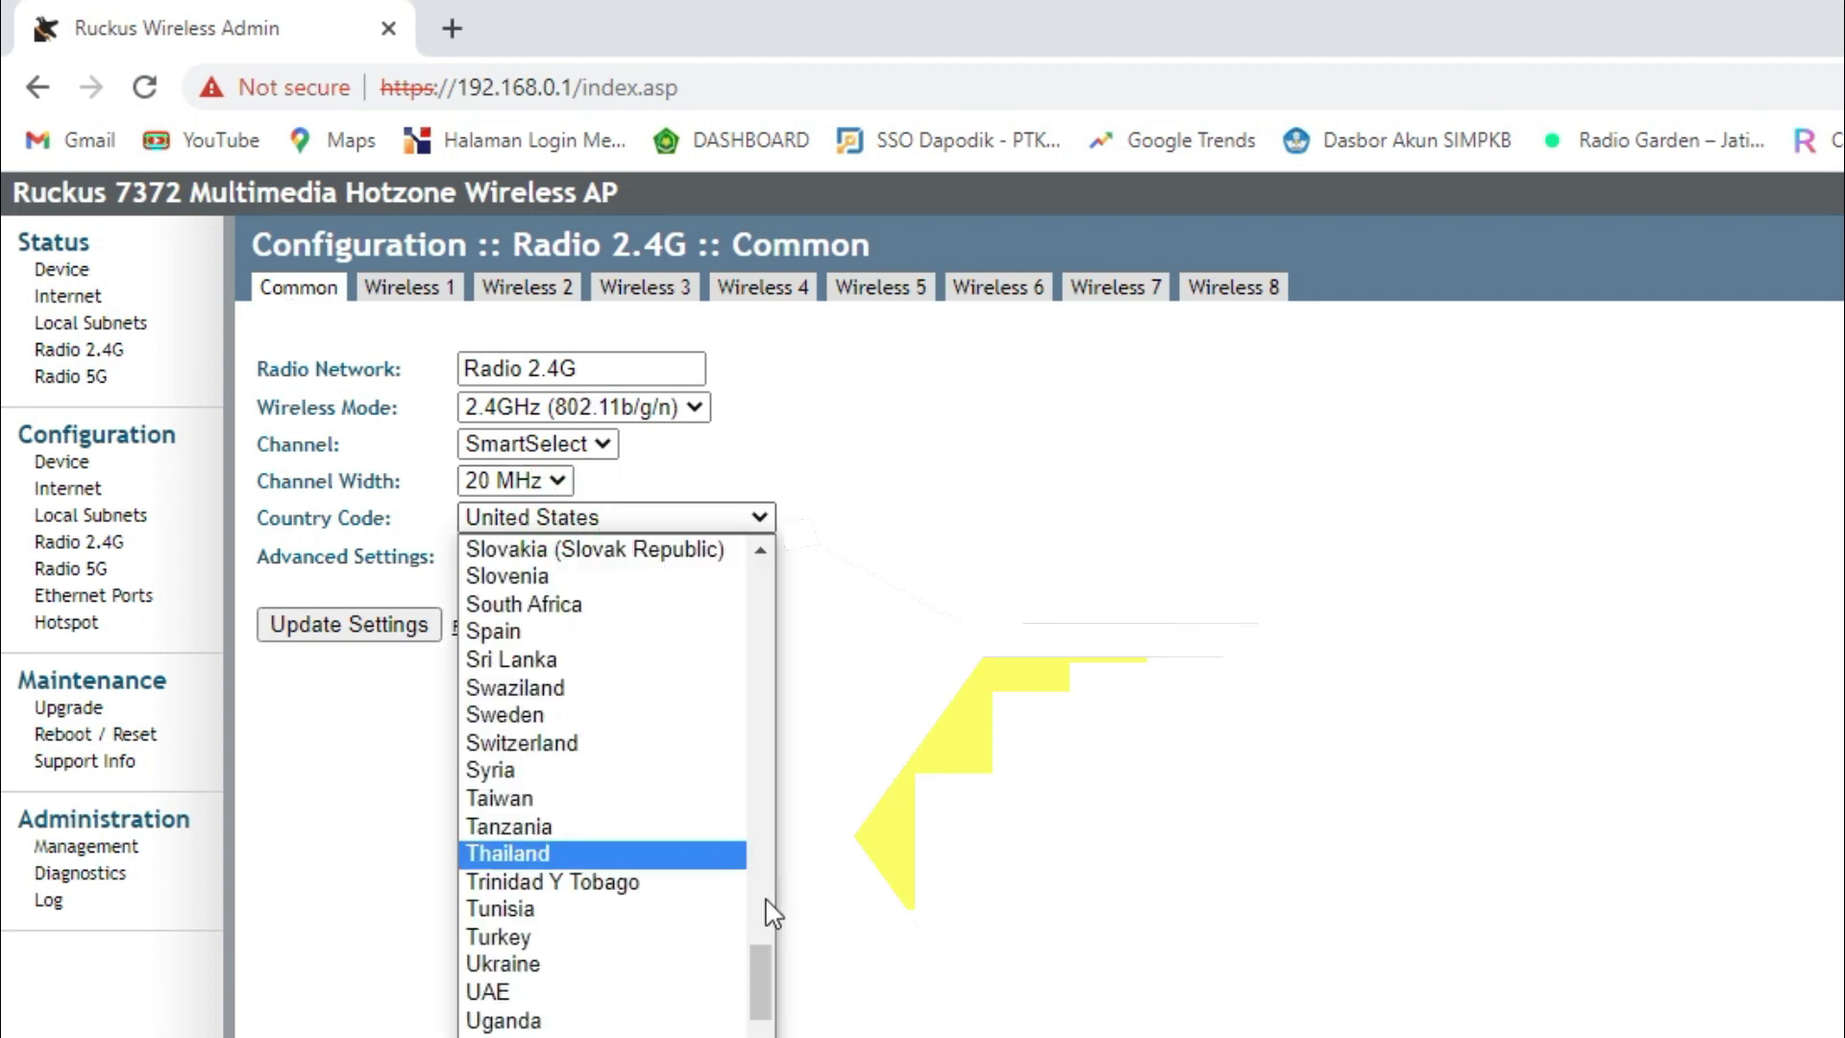
drag(764, 957, 769, 733)
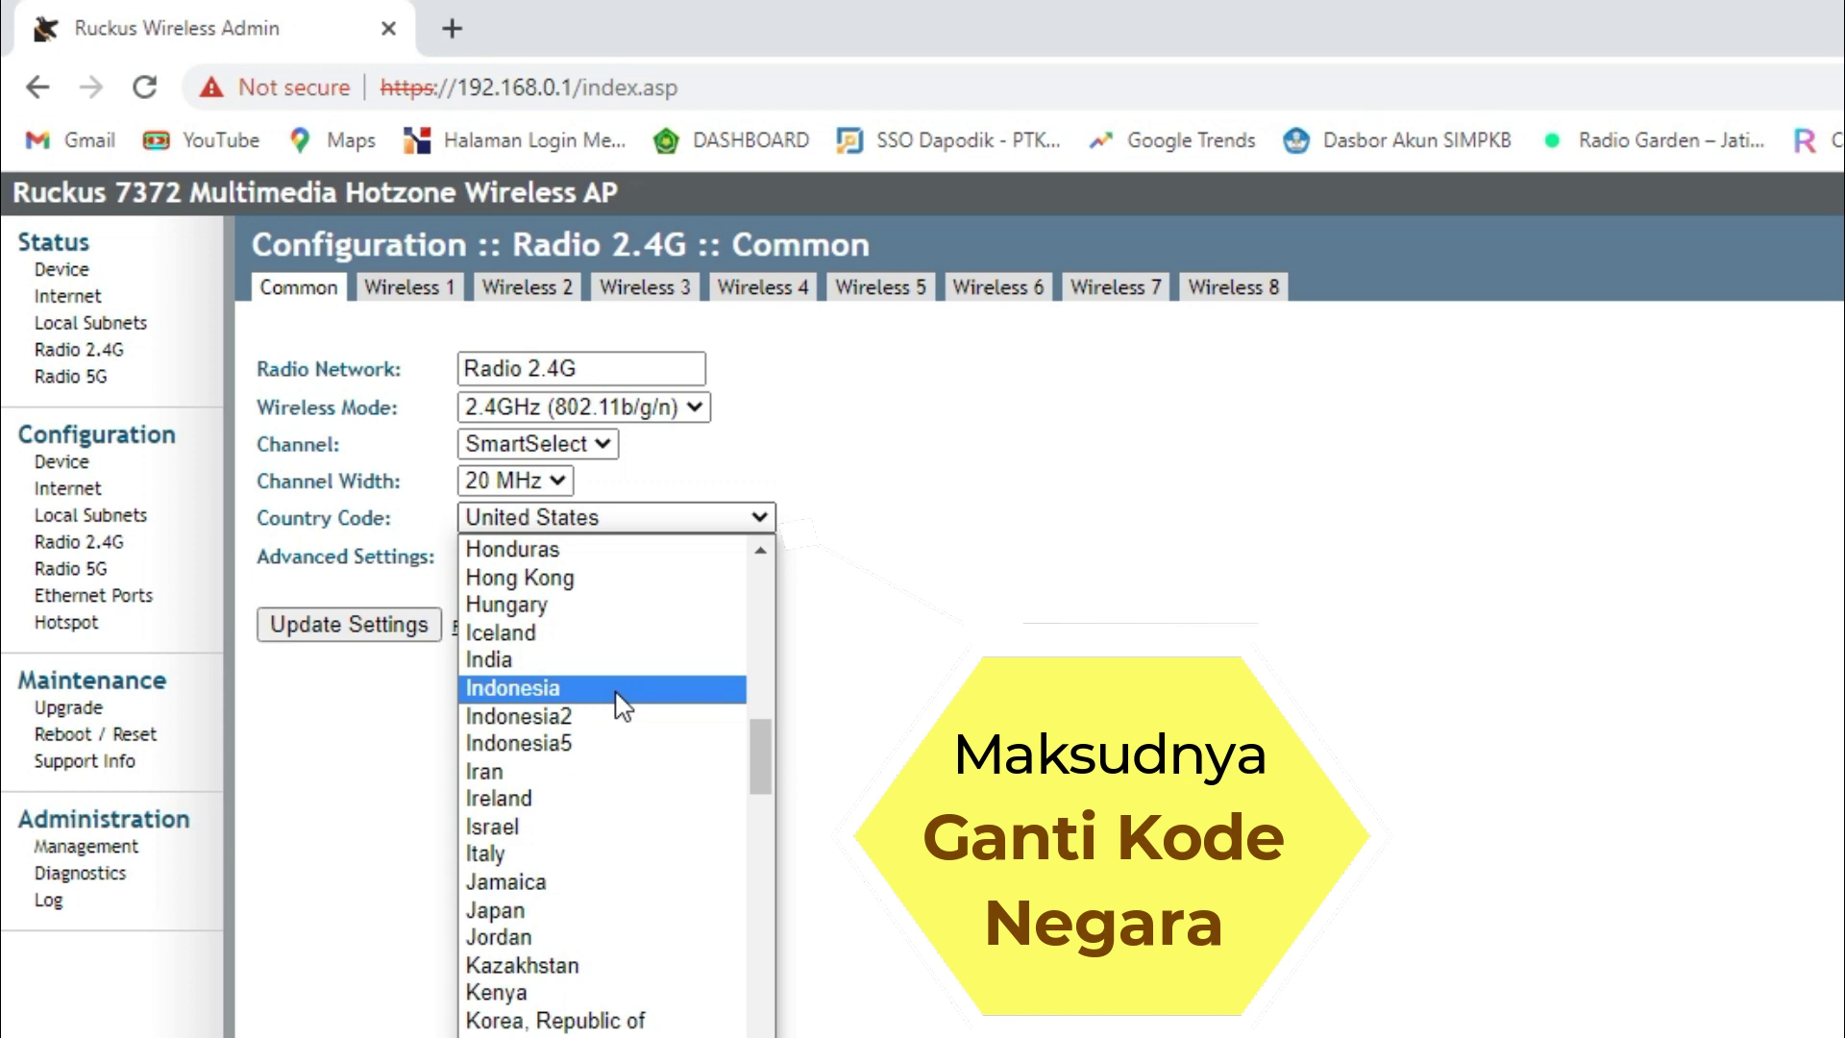
click(798, 596)
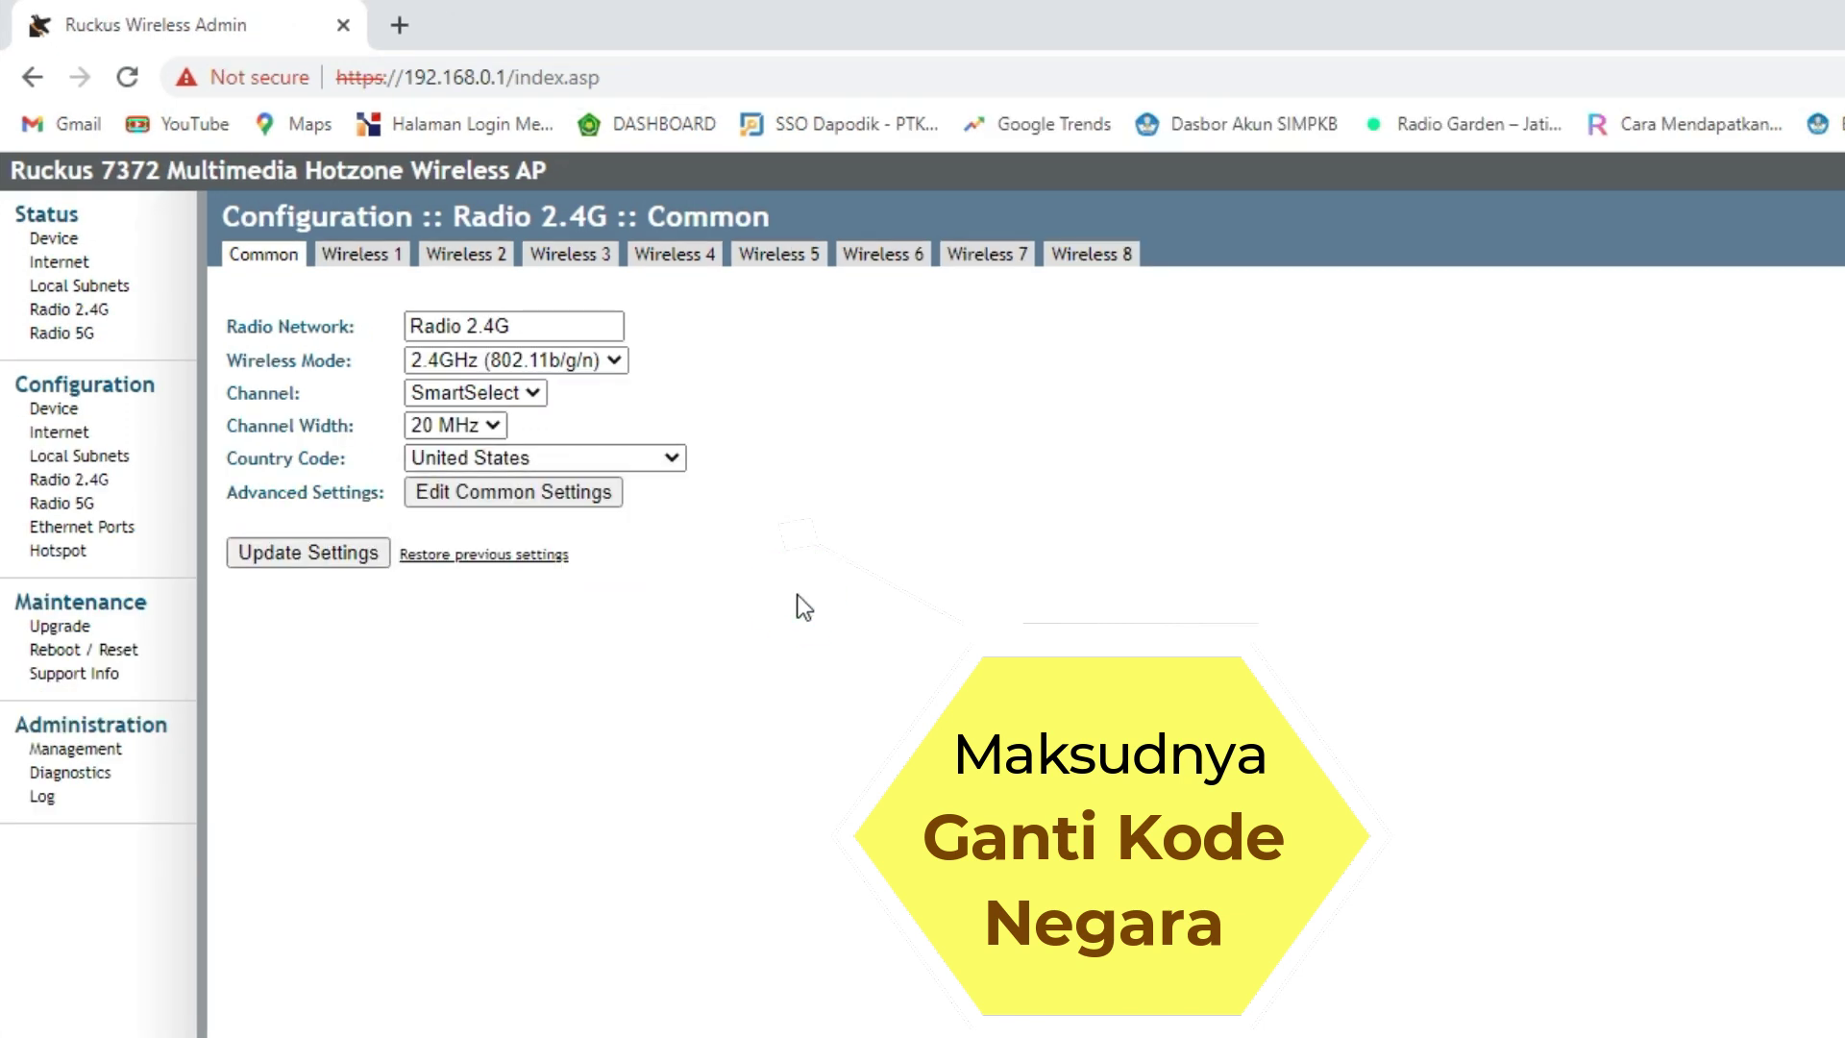
click(494, 395)
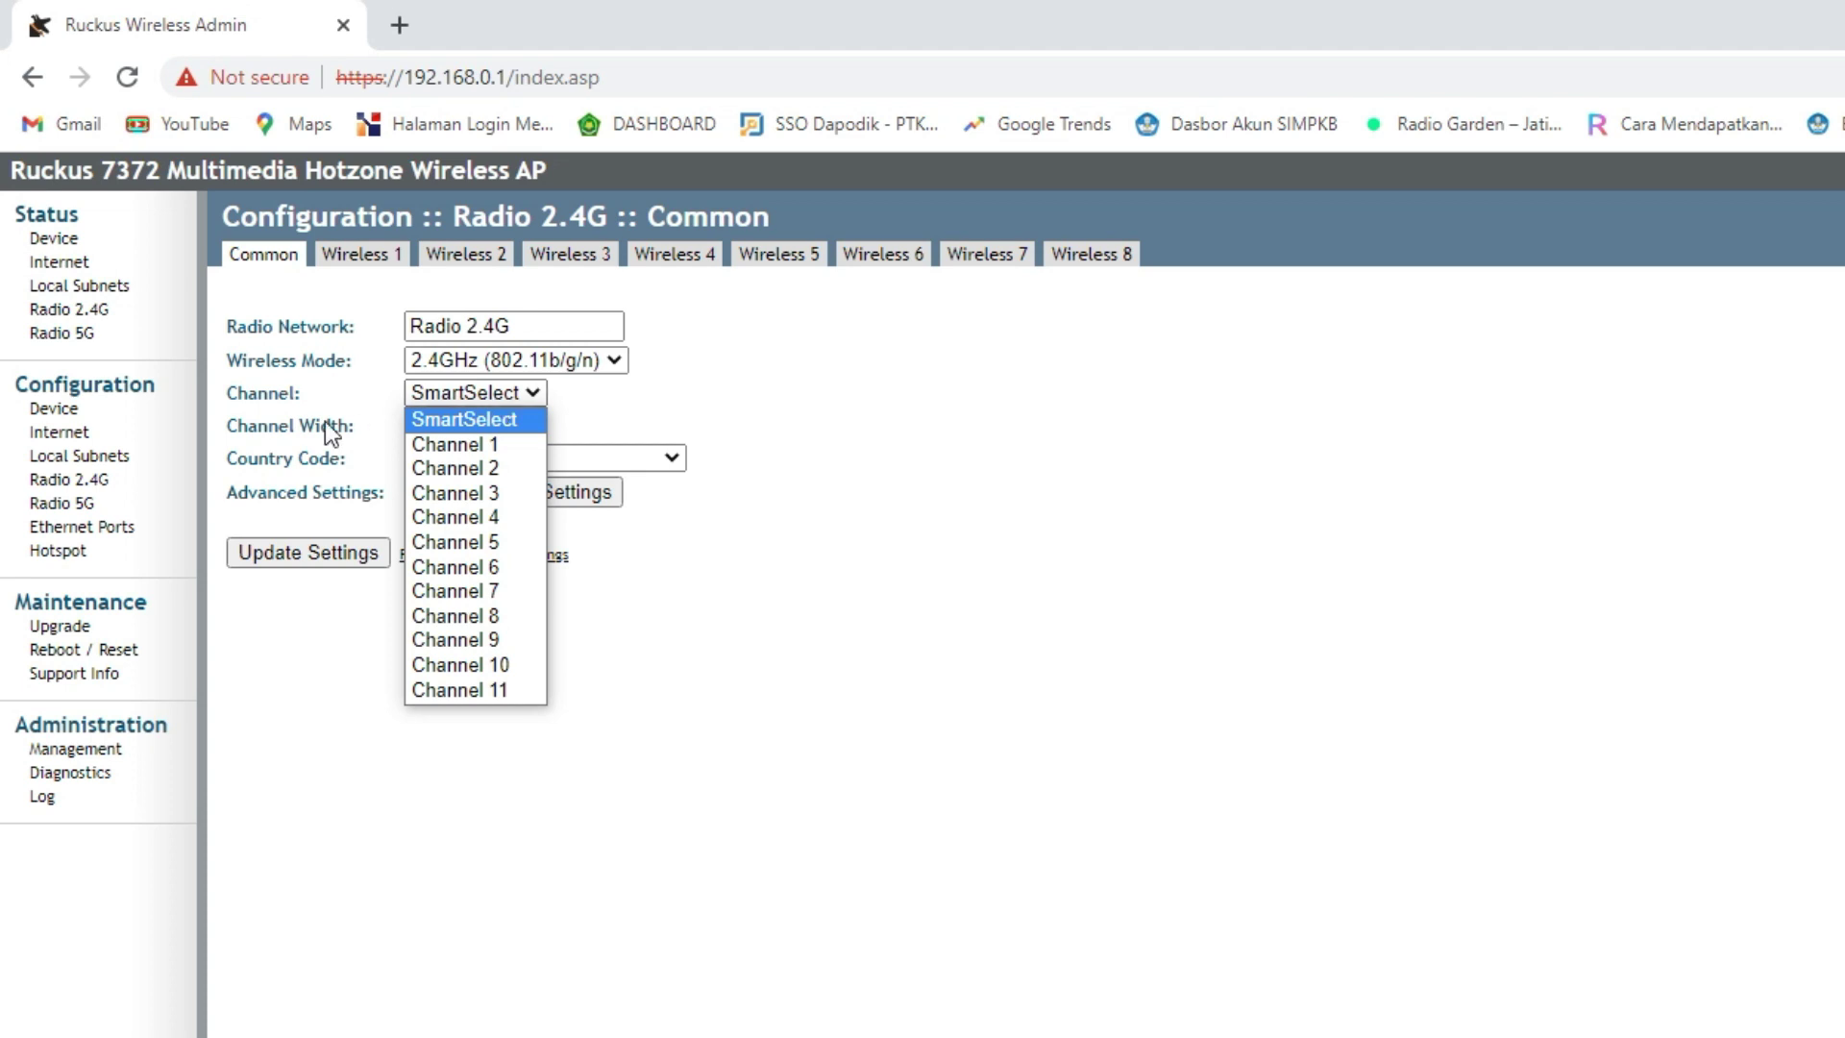
- Open the Radio 5G page and review its channels, leaving SmartSelect selected
click(87, 505)
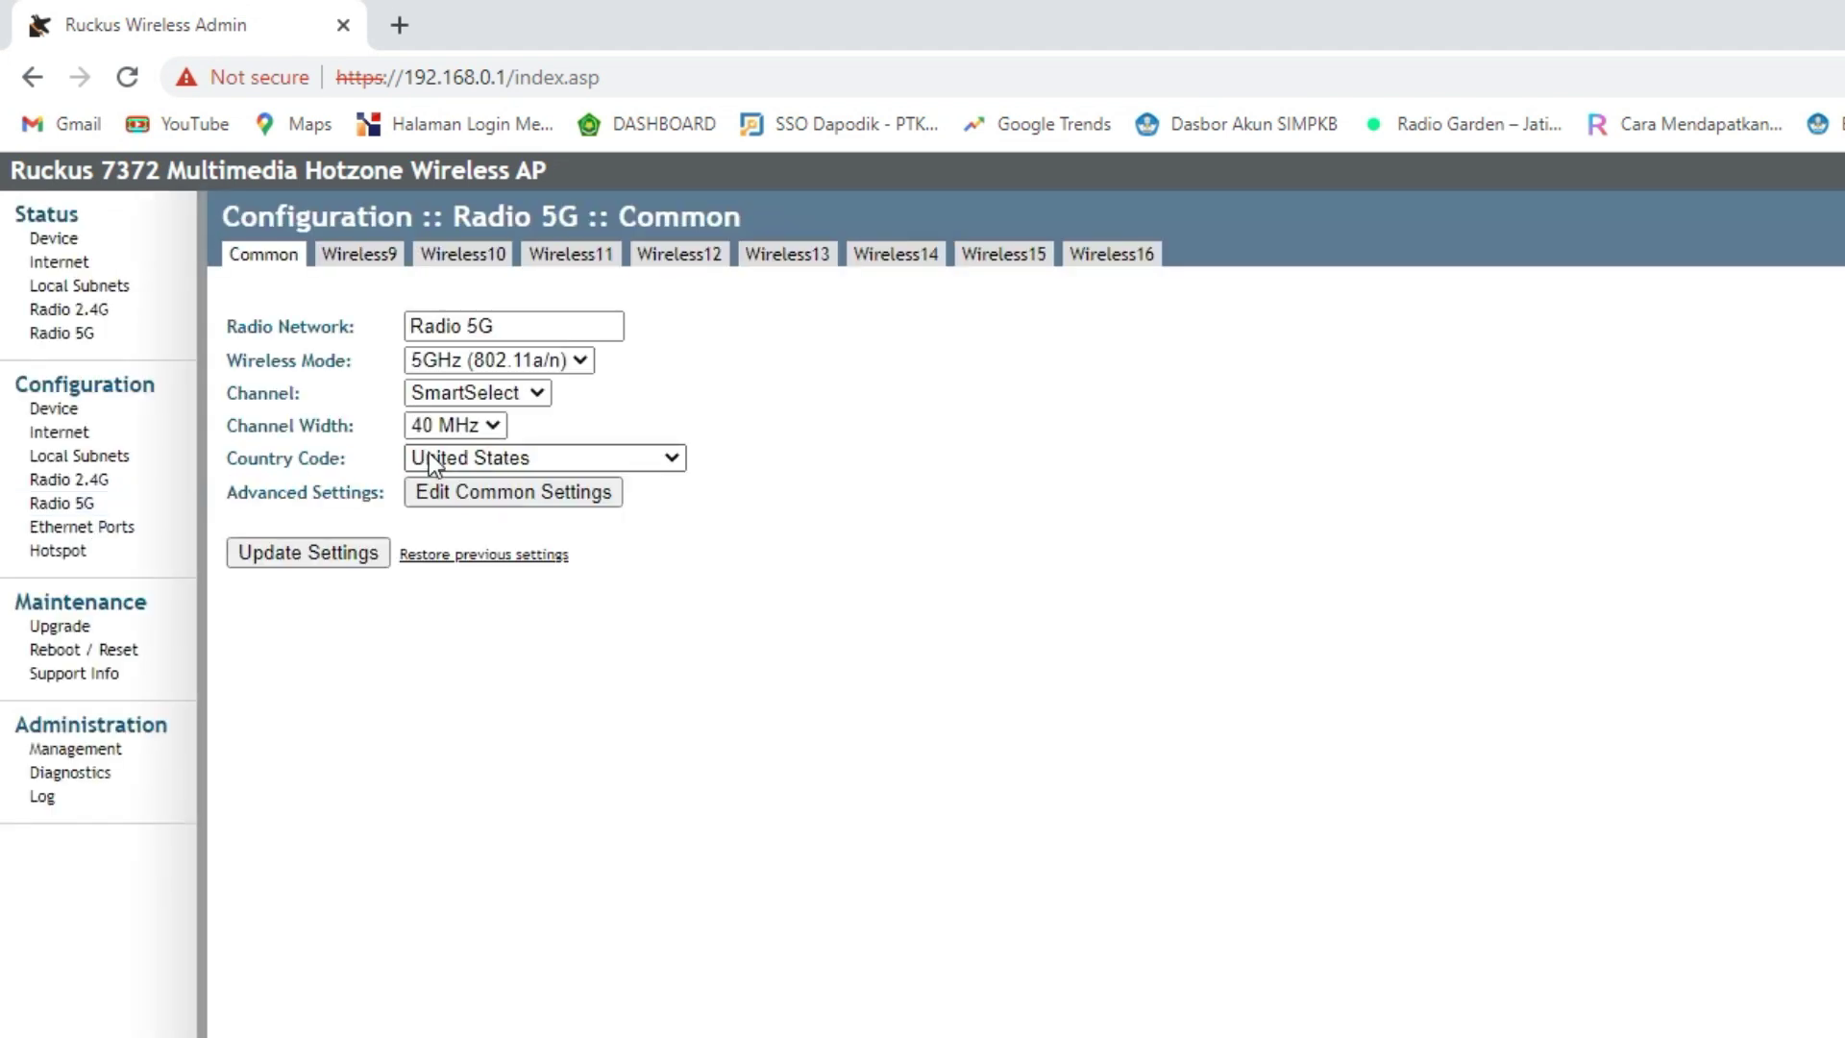
click(480, 394)
drag(546, 672, 551, 822)
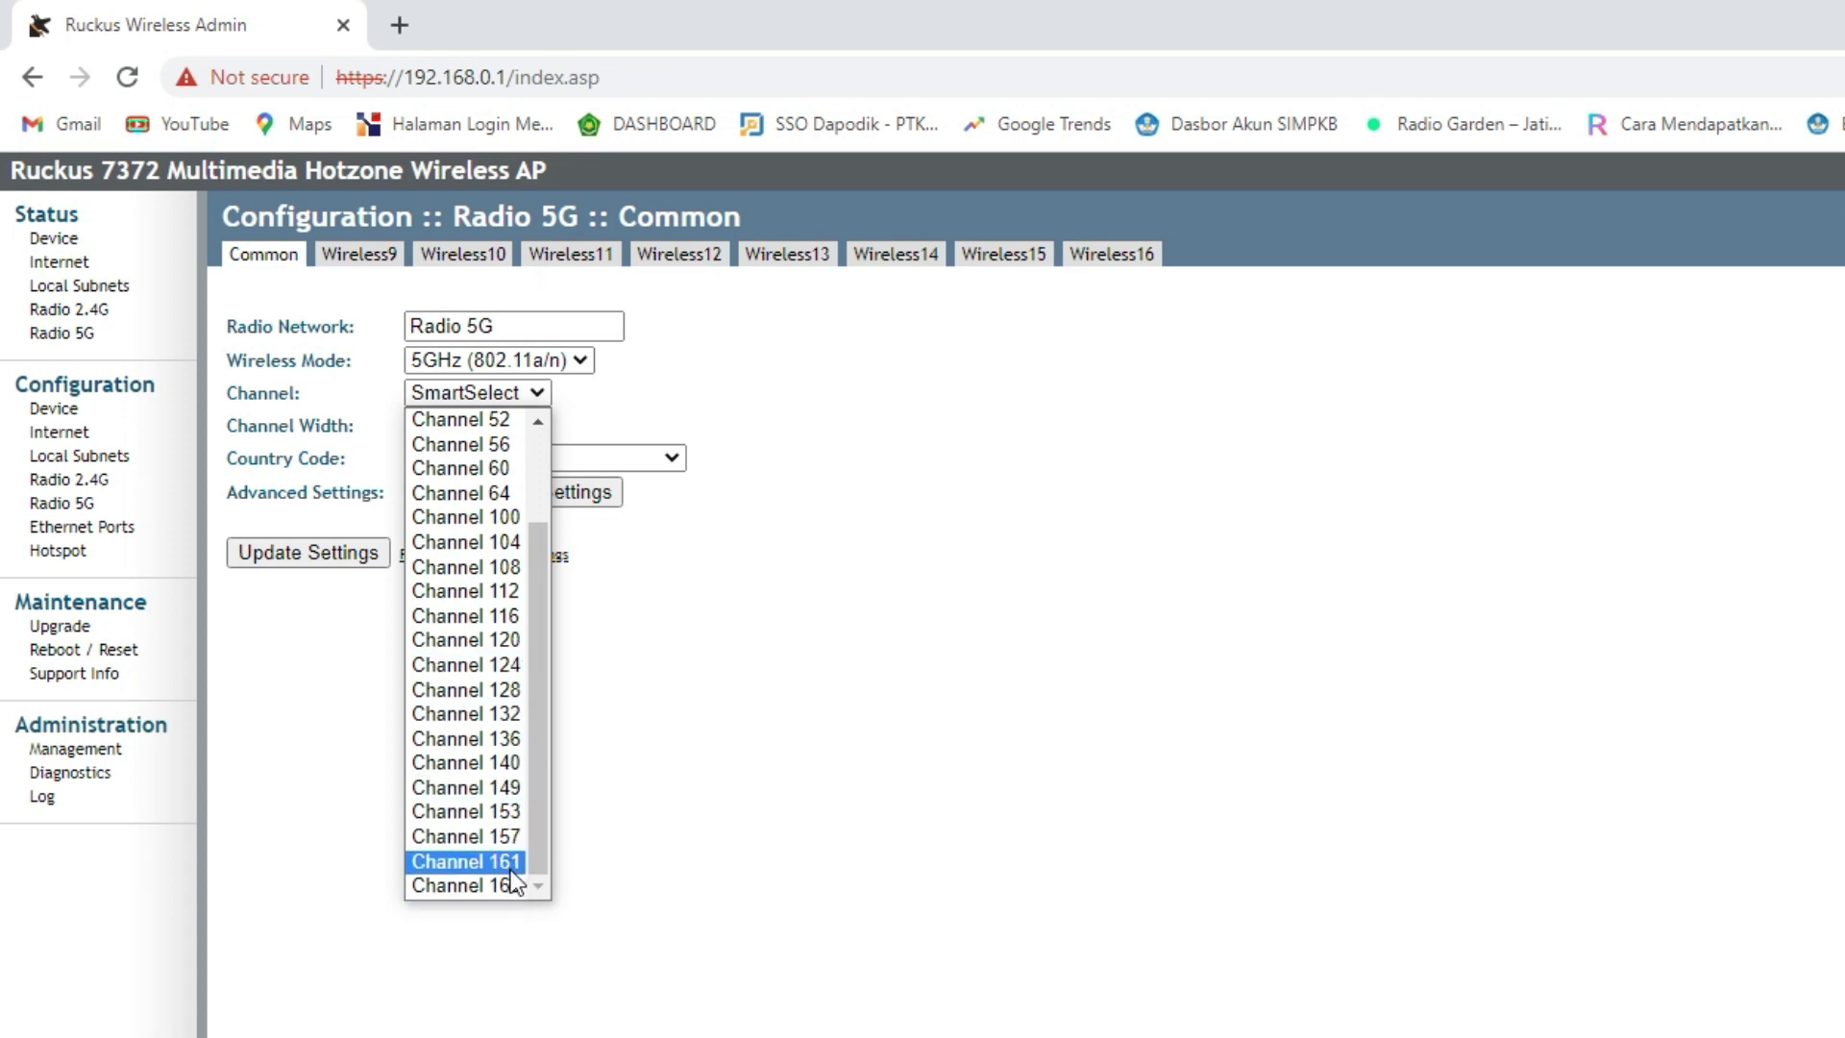
click(647, 764)
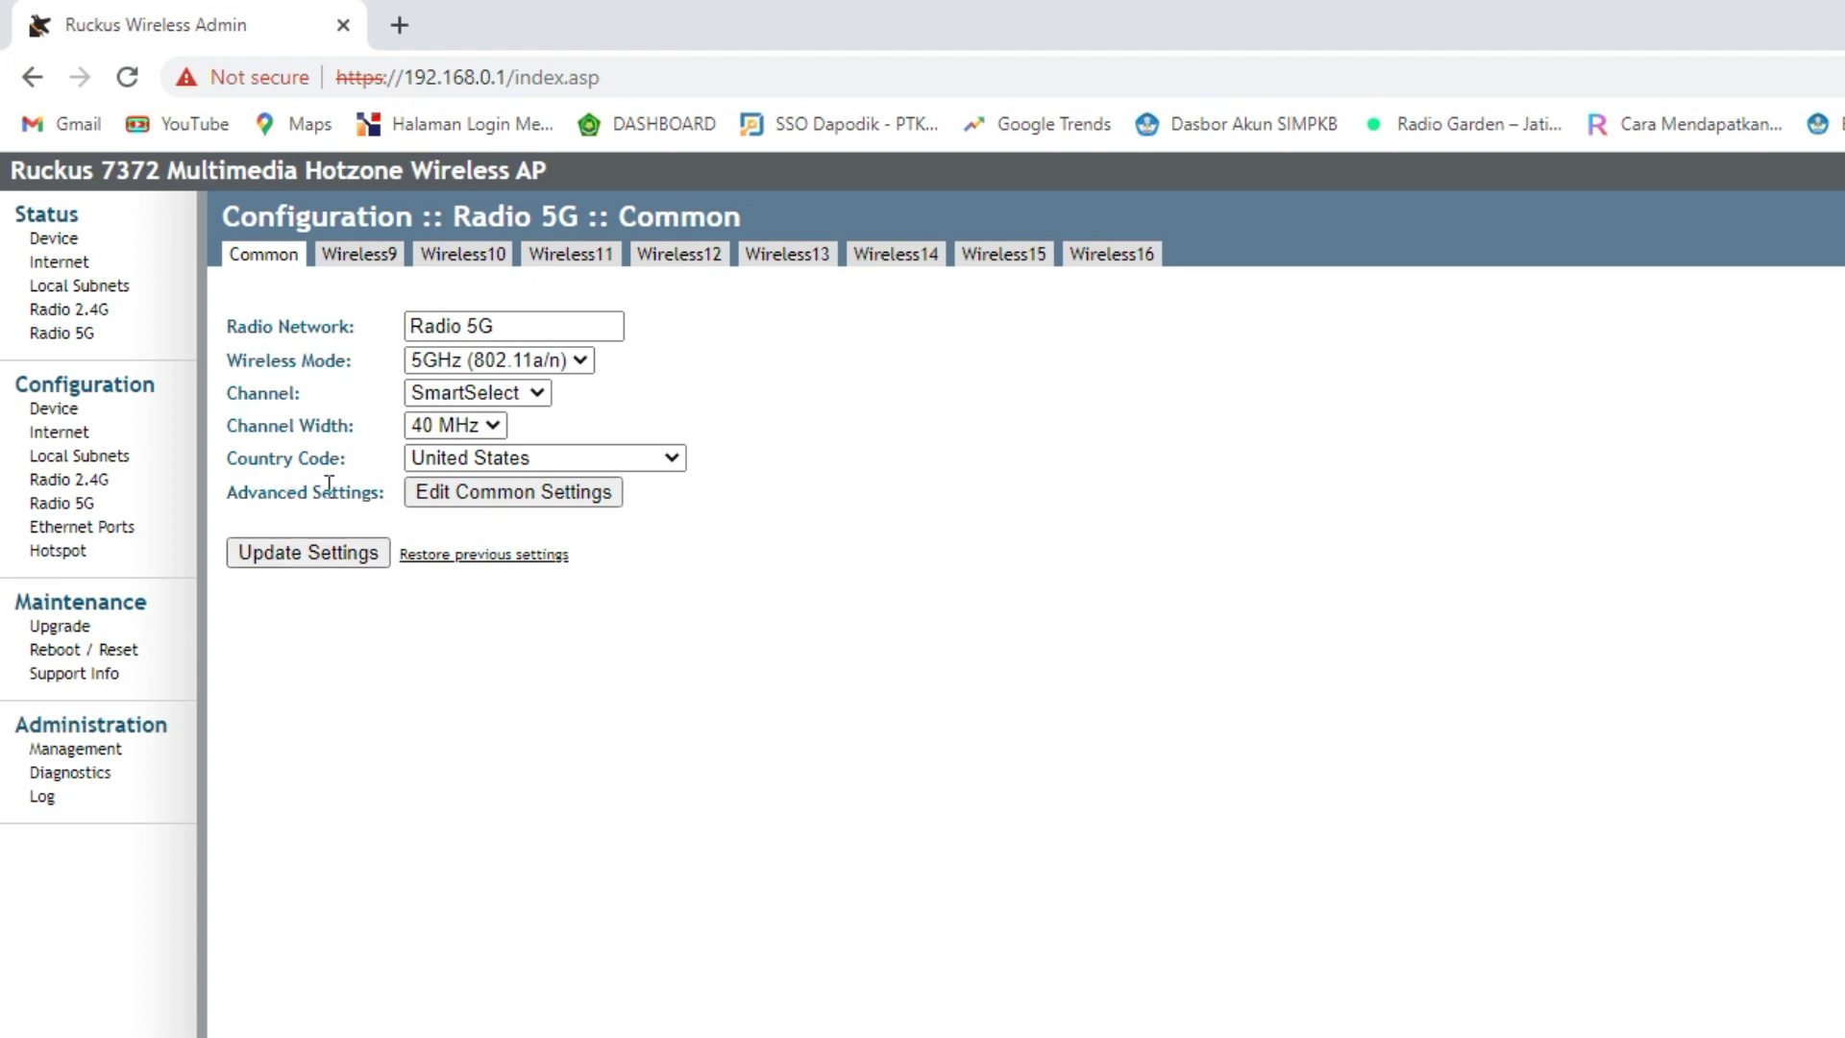
- Set the 5G country code to Indonesia and accept the reboot warning
click(482, 463)
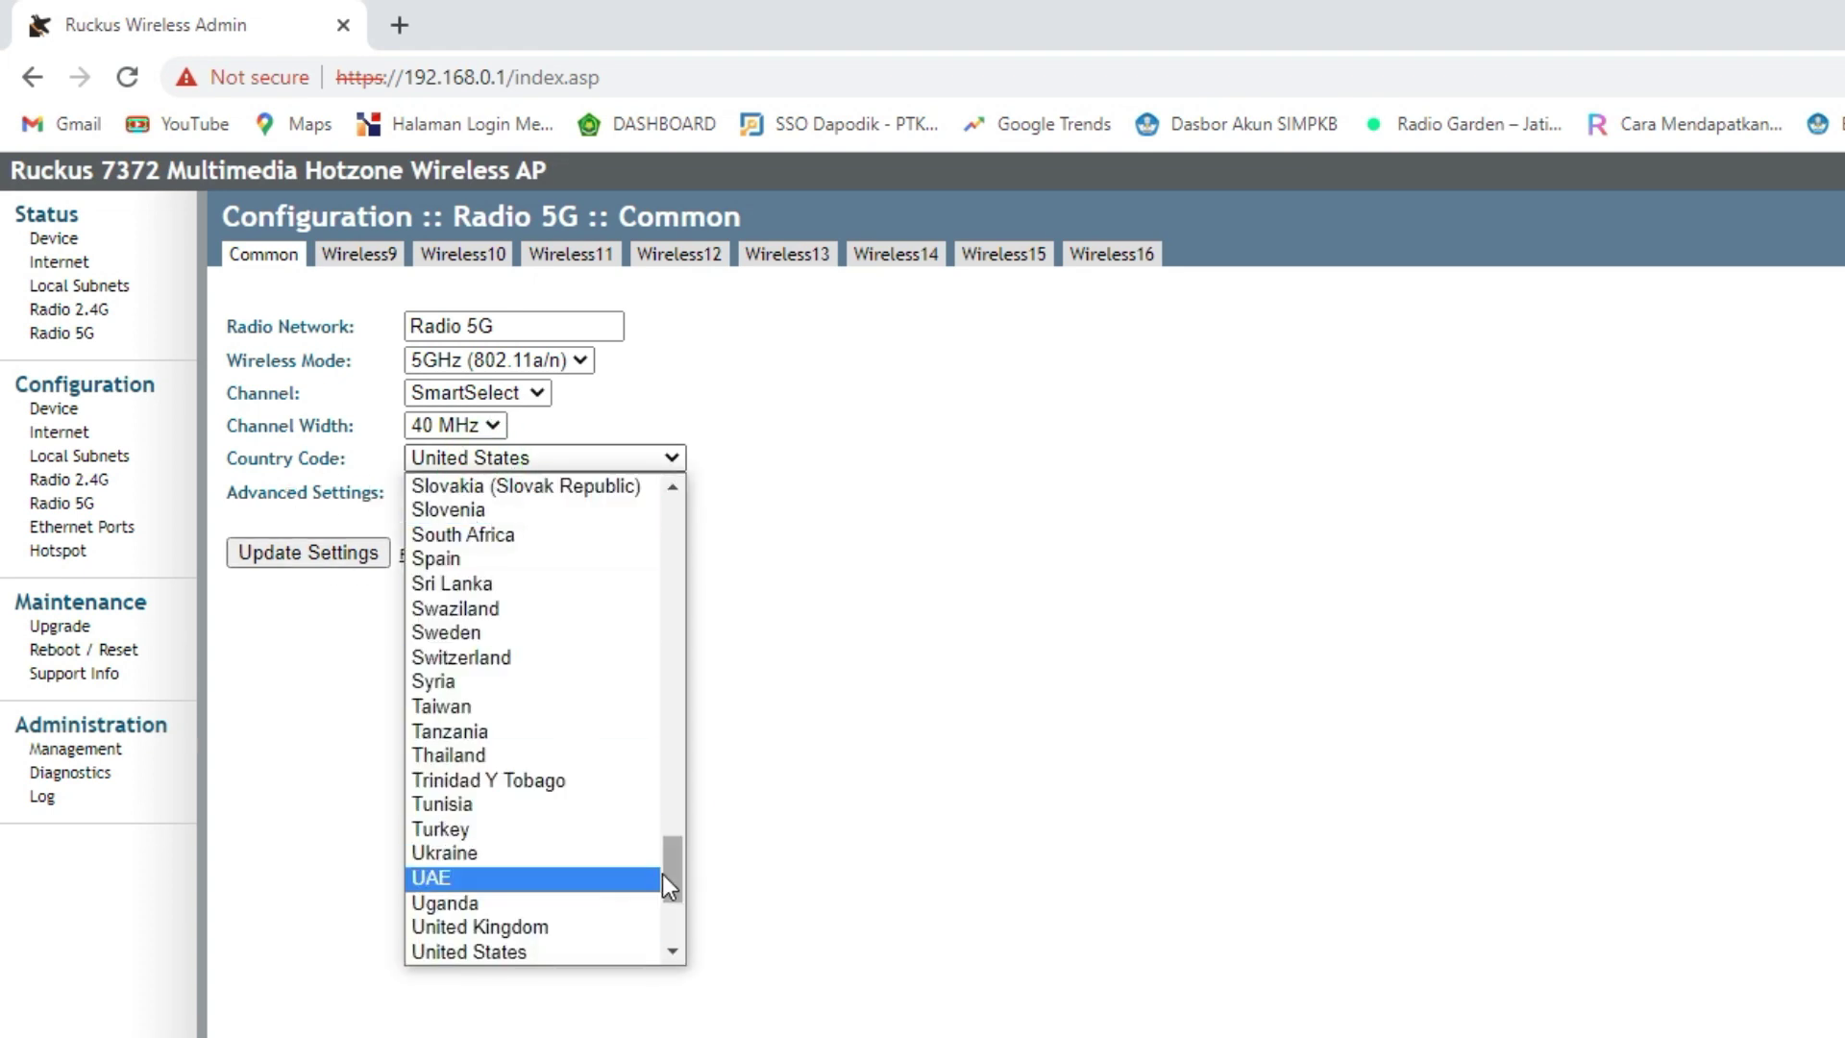
drag(661, 873, 679, 679)
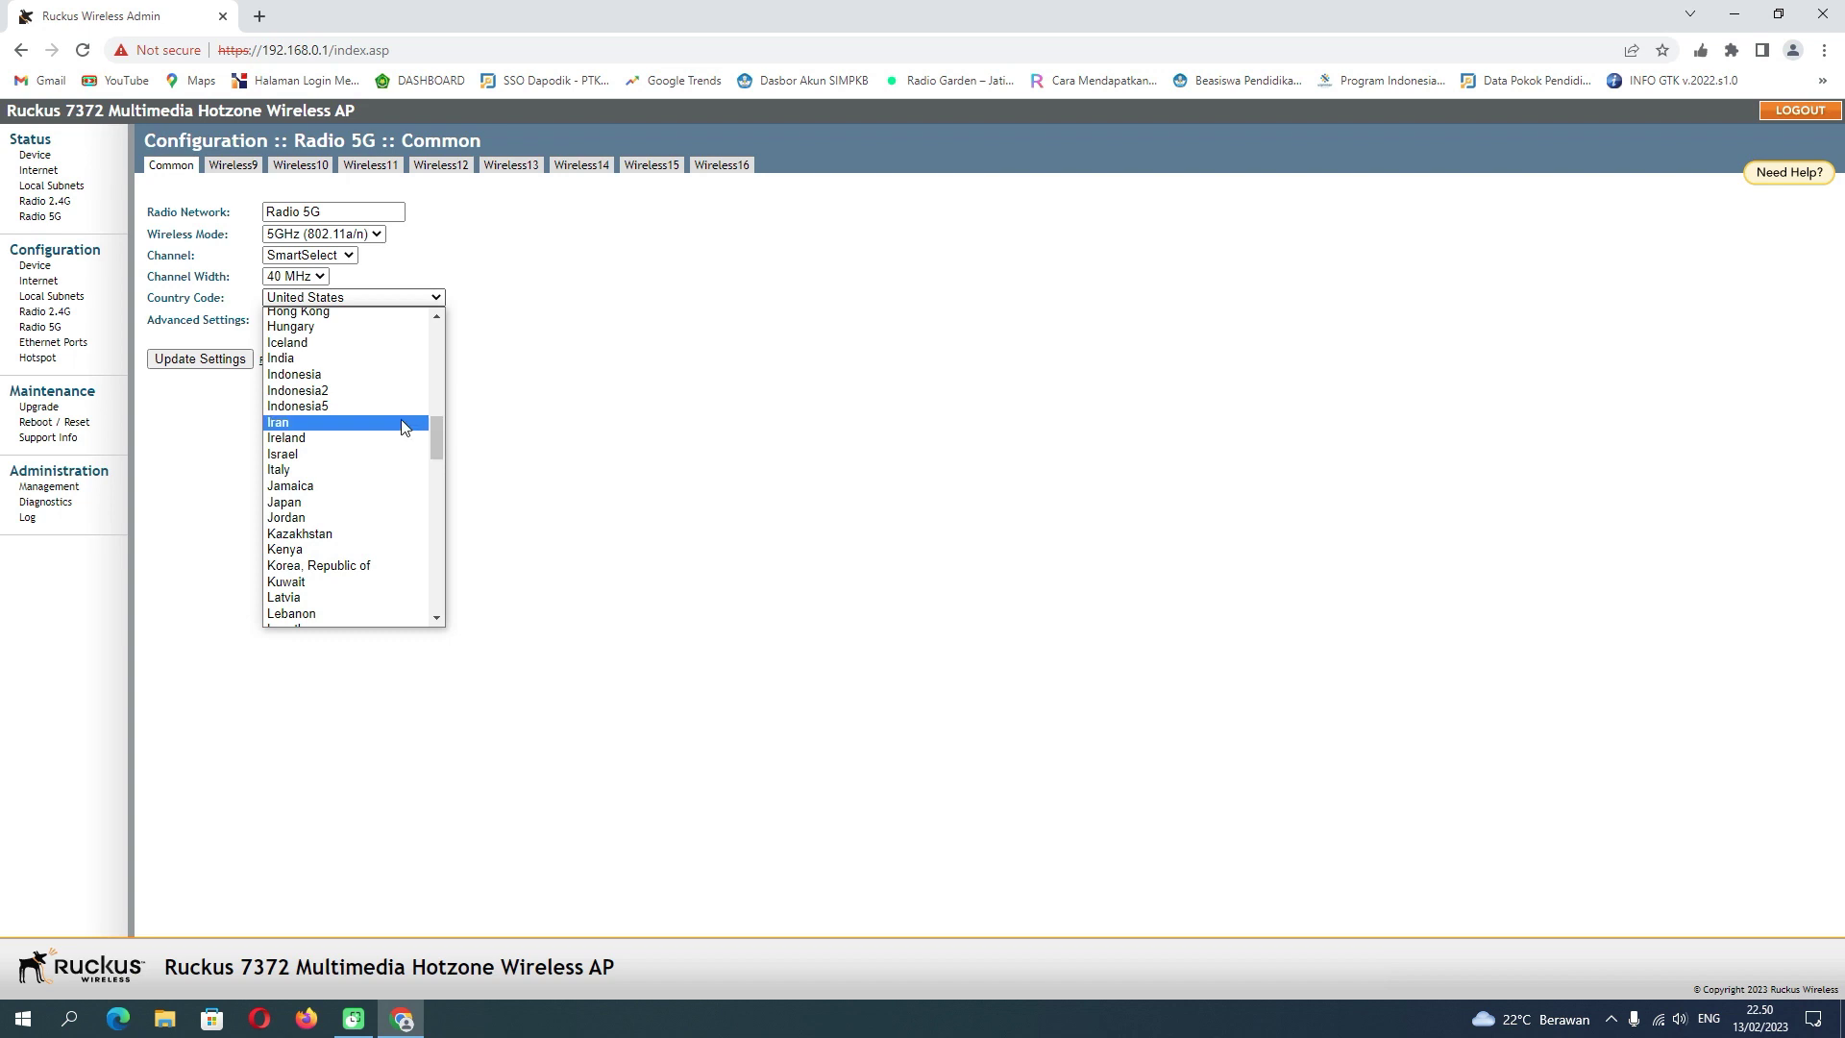
click(350, 376)
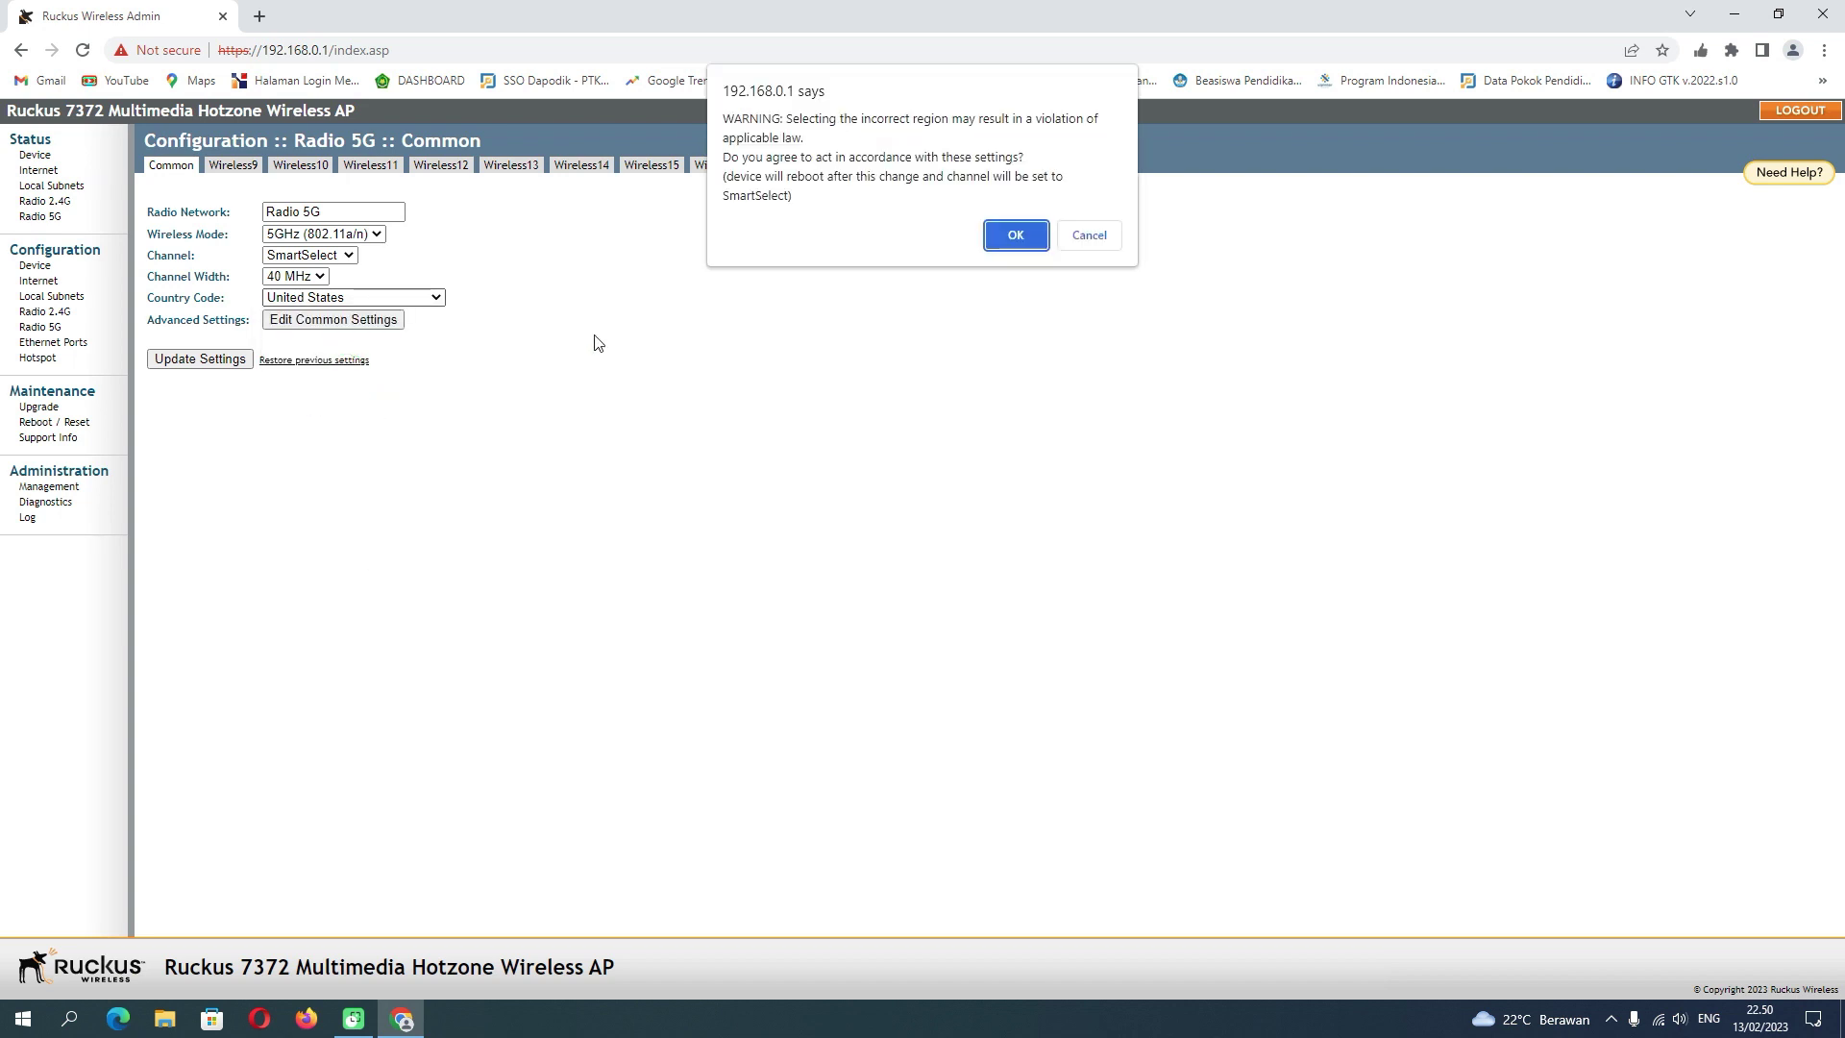
click(1016, 236)
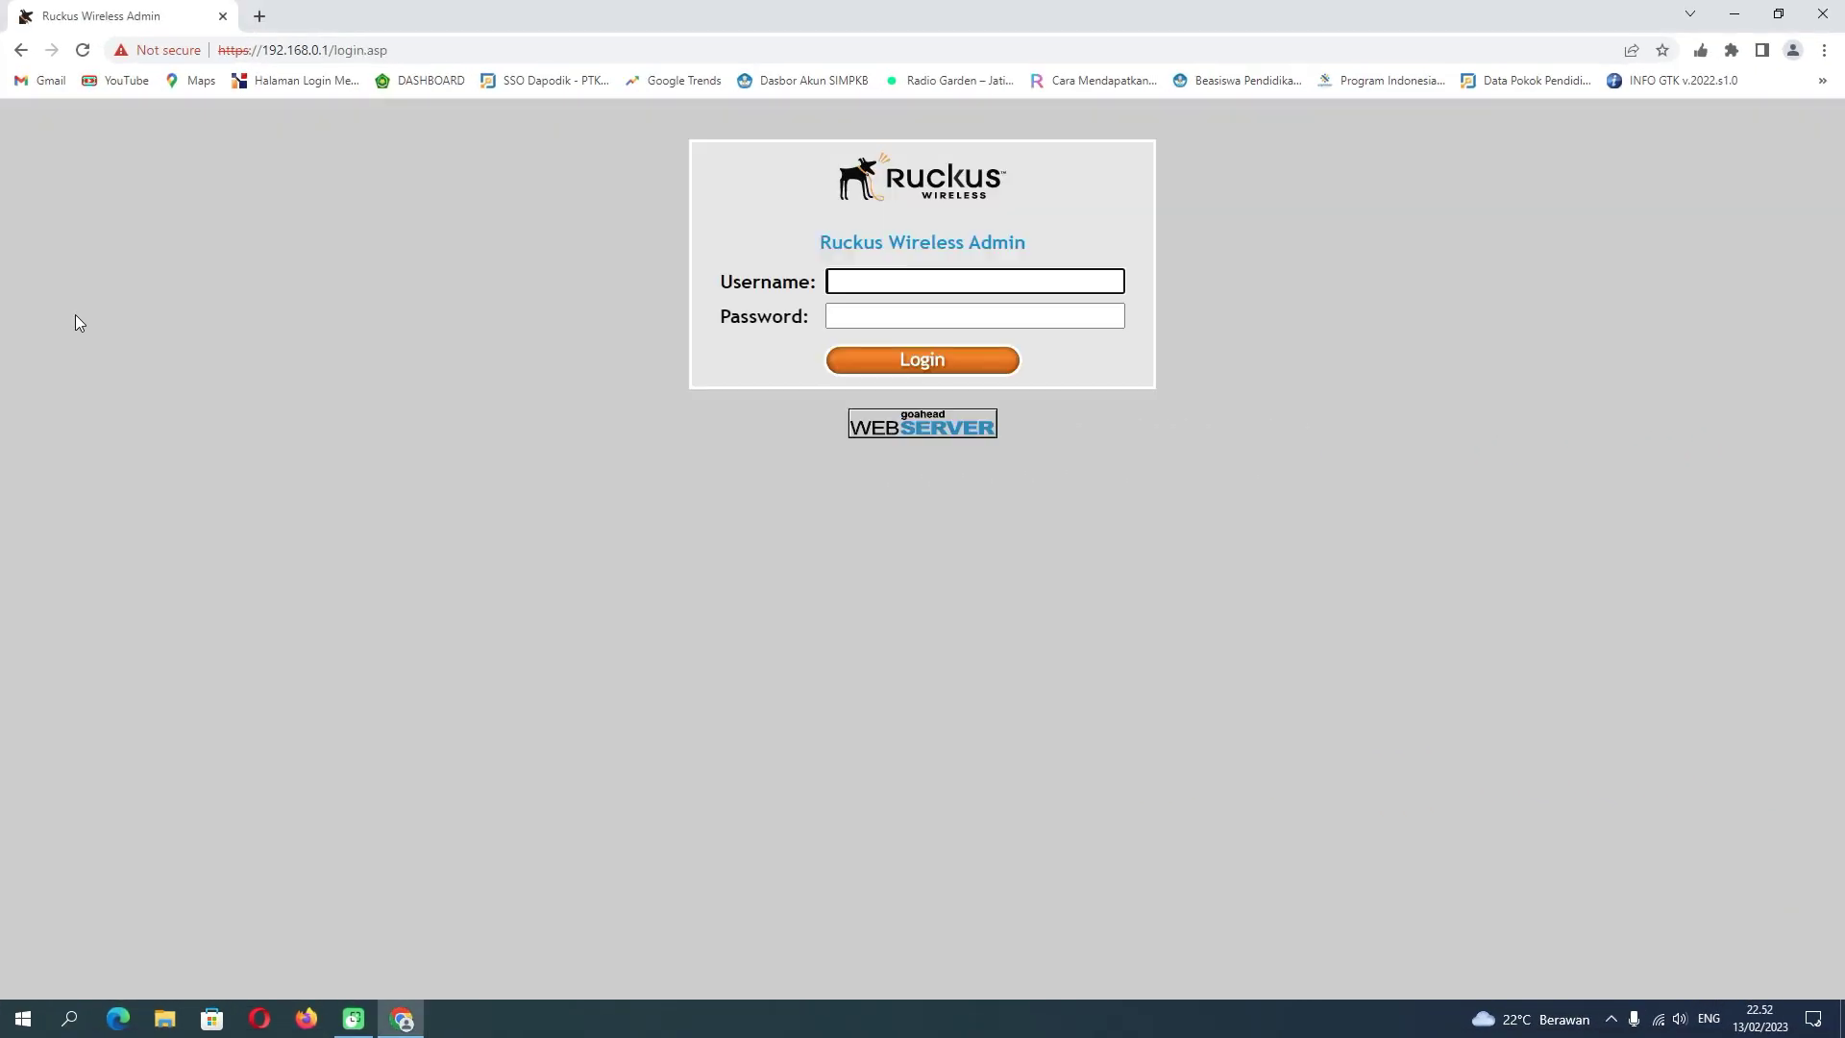
- Log back in as administrator after the reboot, correcting a mistyped username
click(859, 279)
text(sper)
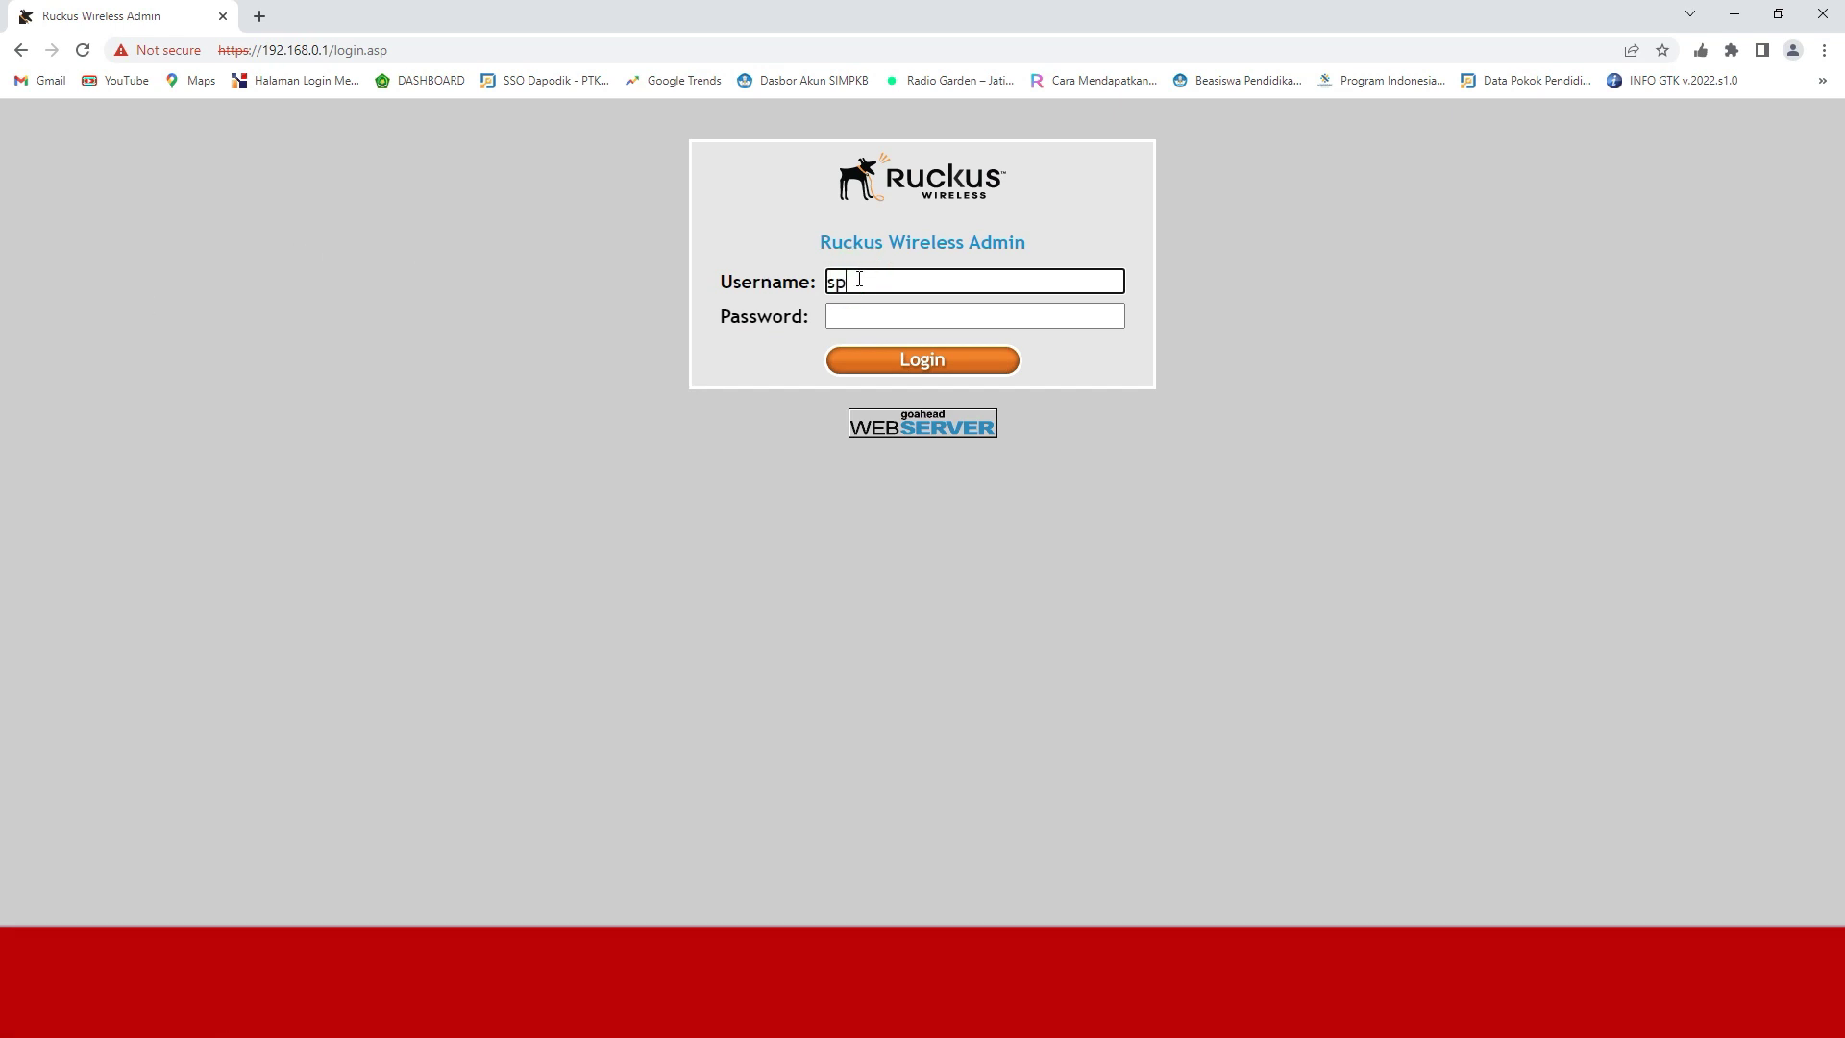
key(BackSpace)
key(BackSpace)
key(BackSpace)
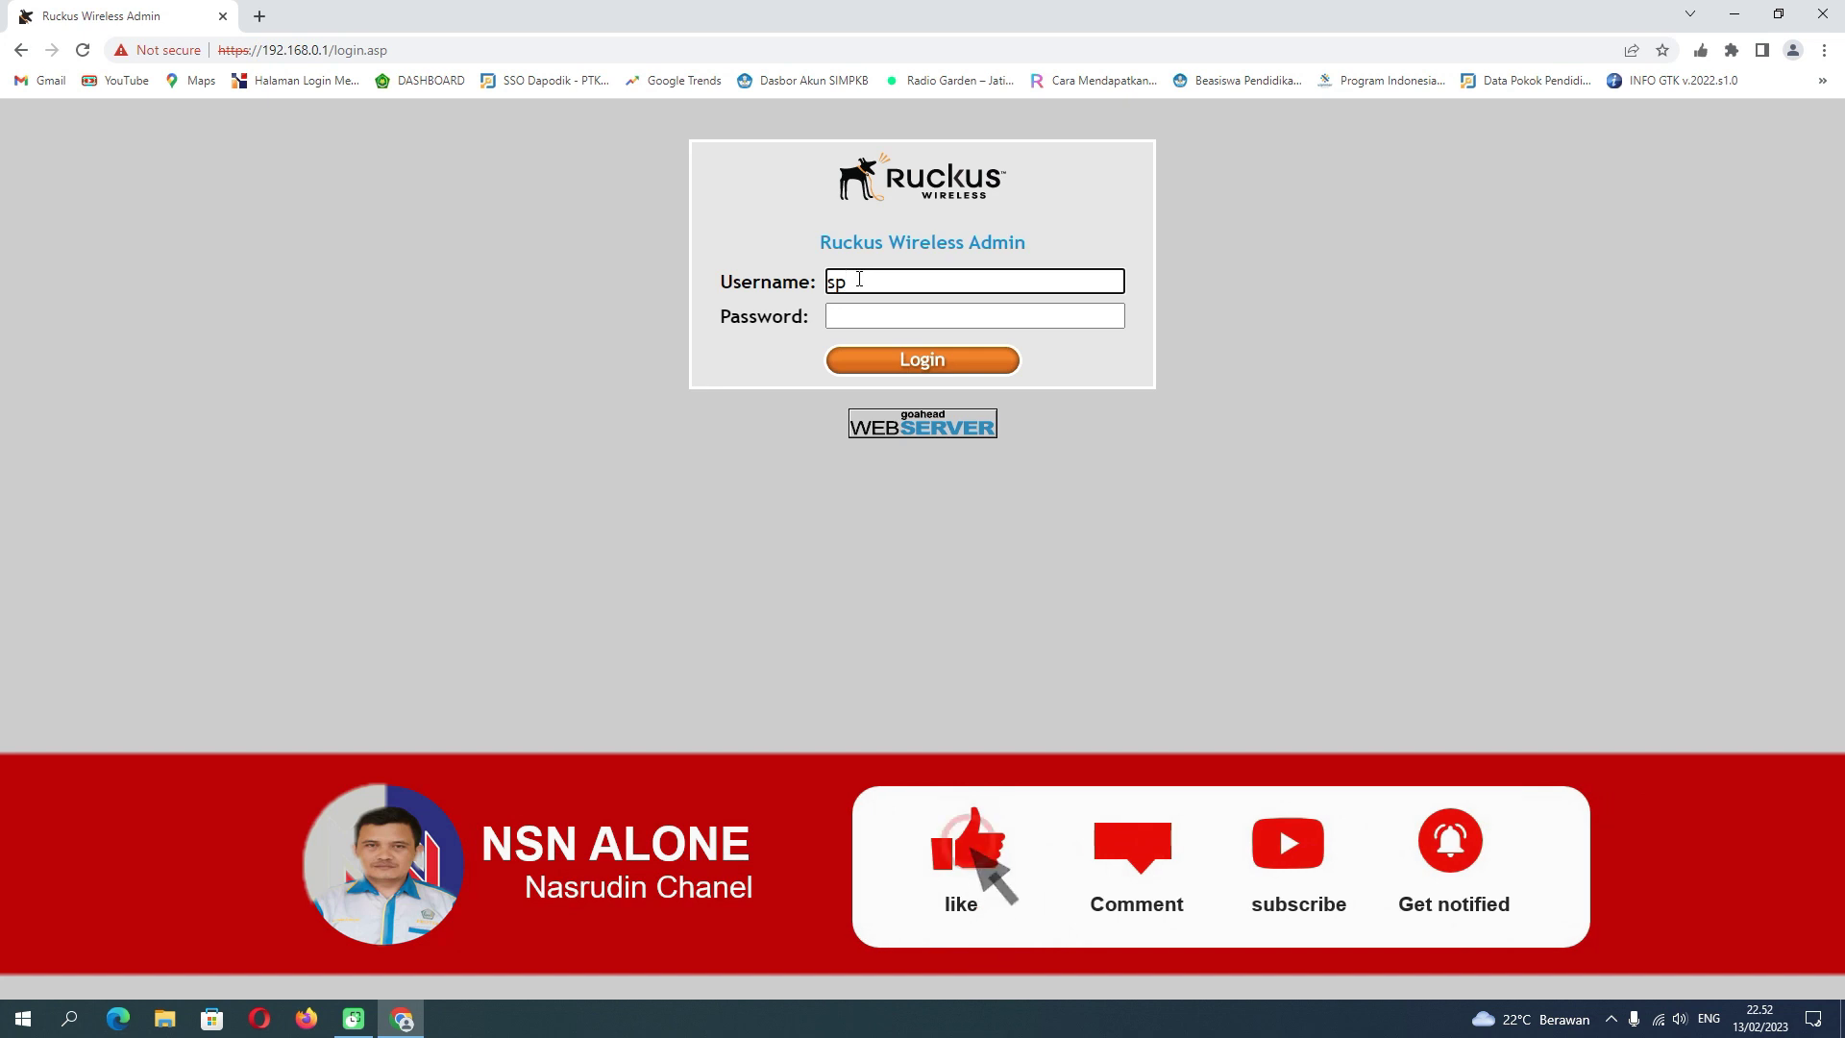
text(uper)
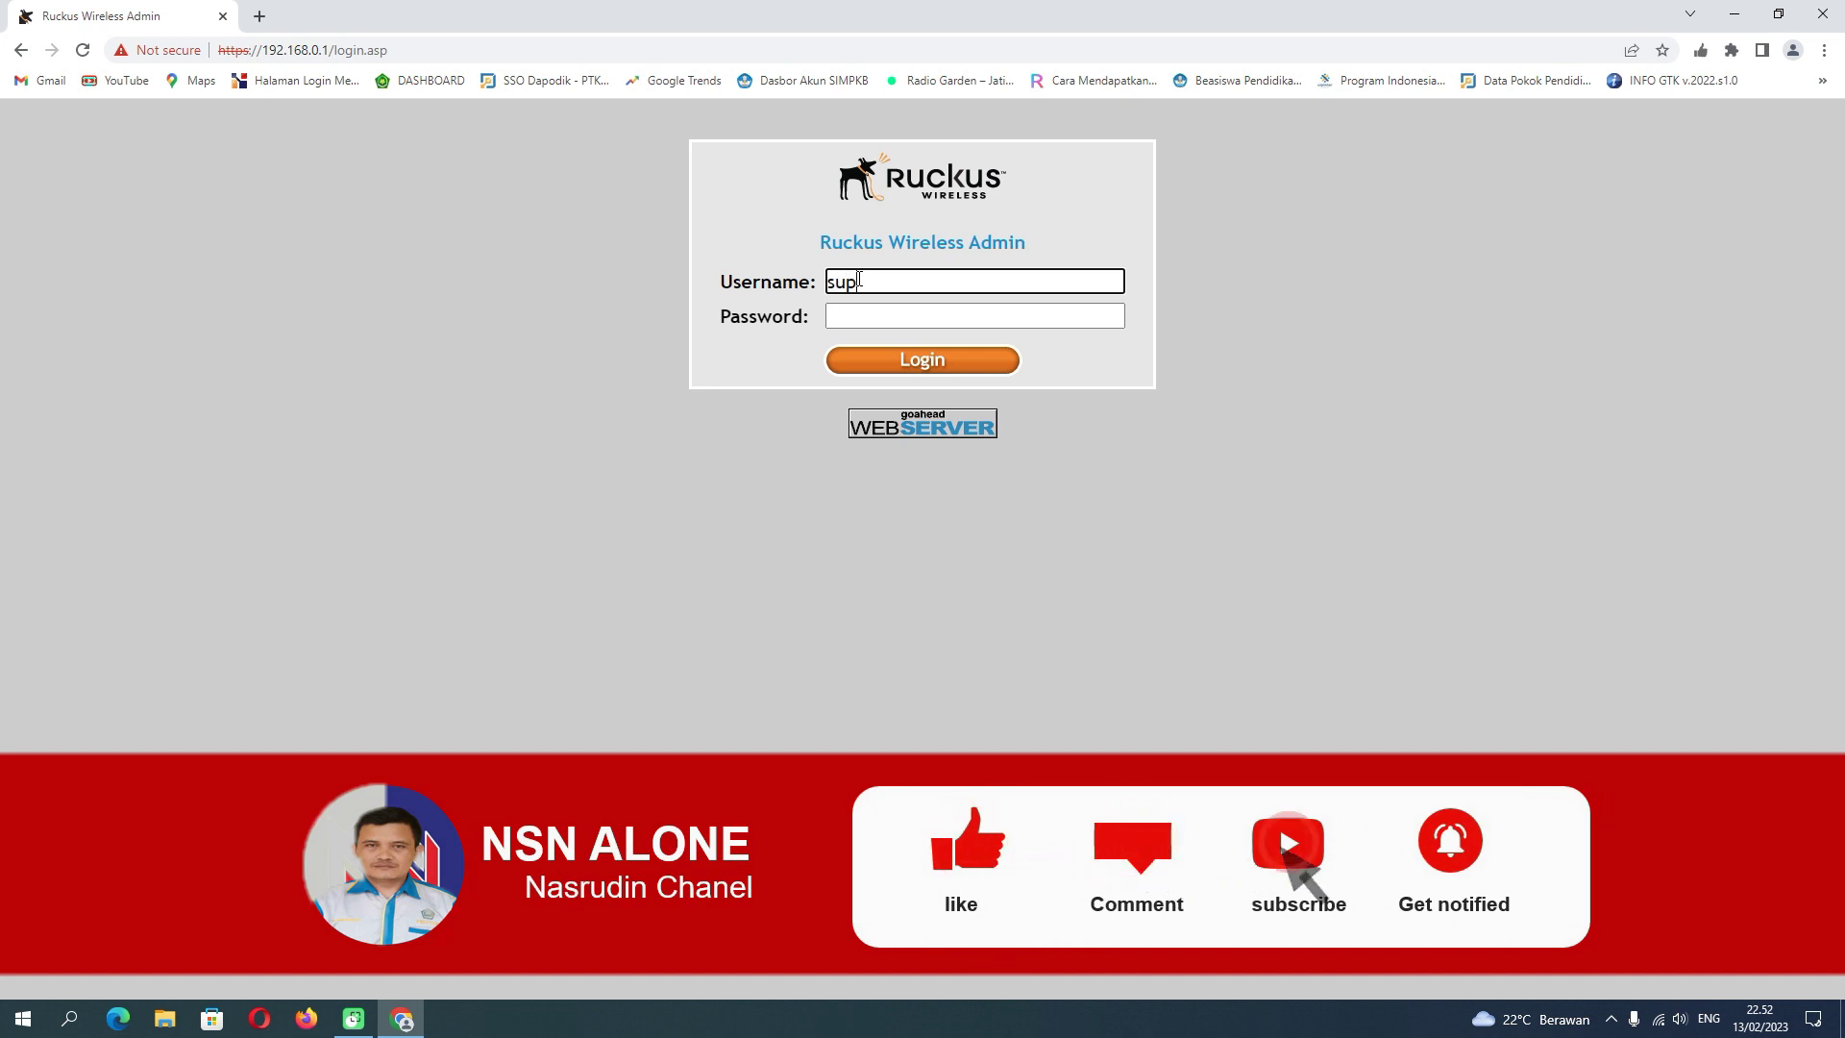
key(Tab)
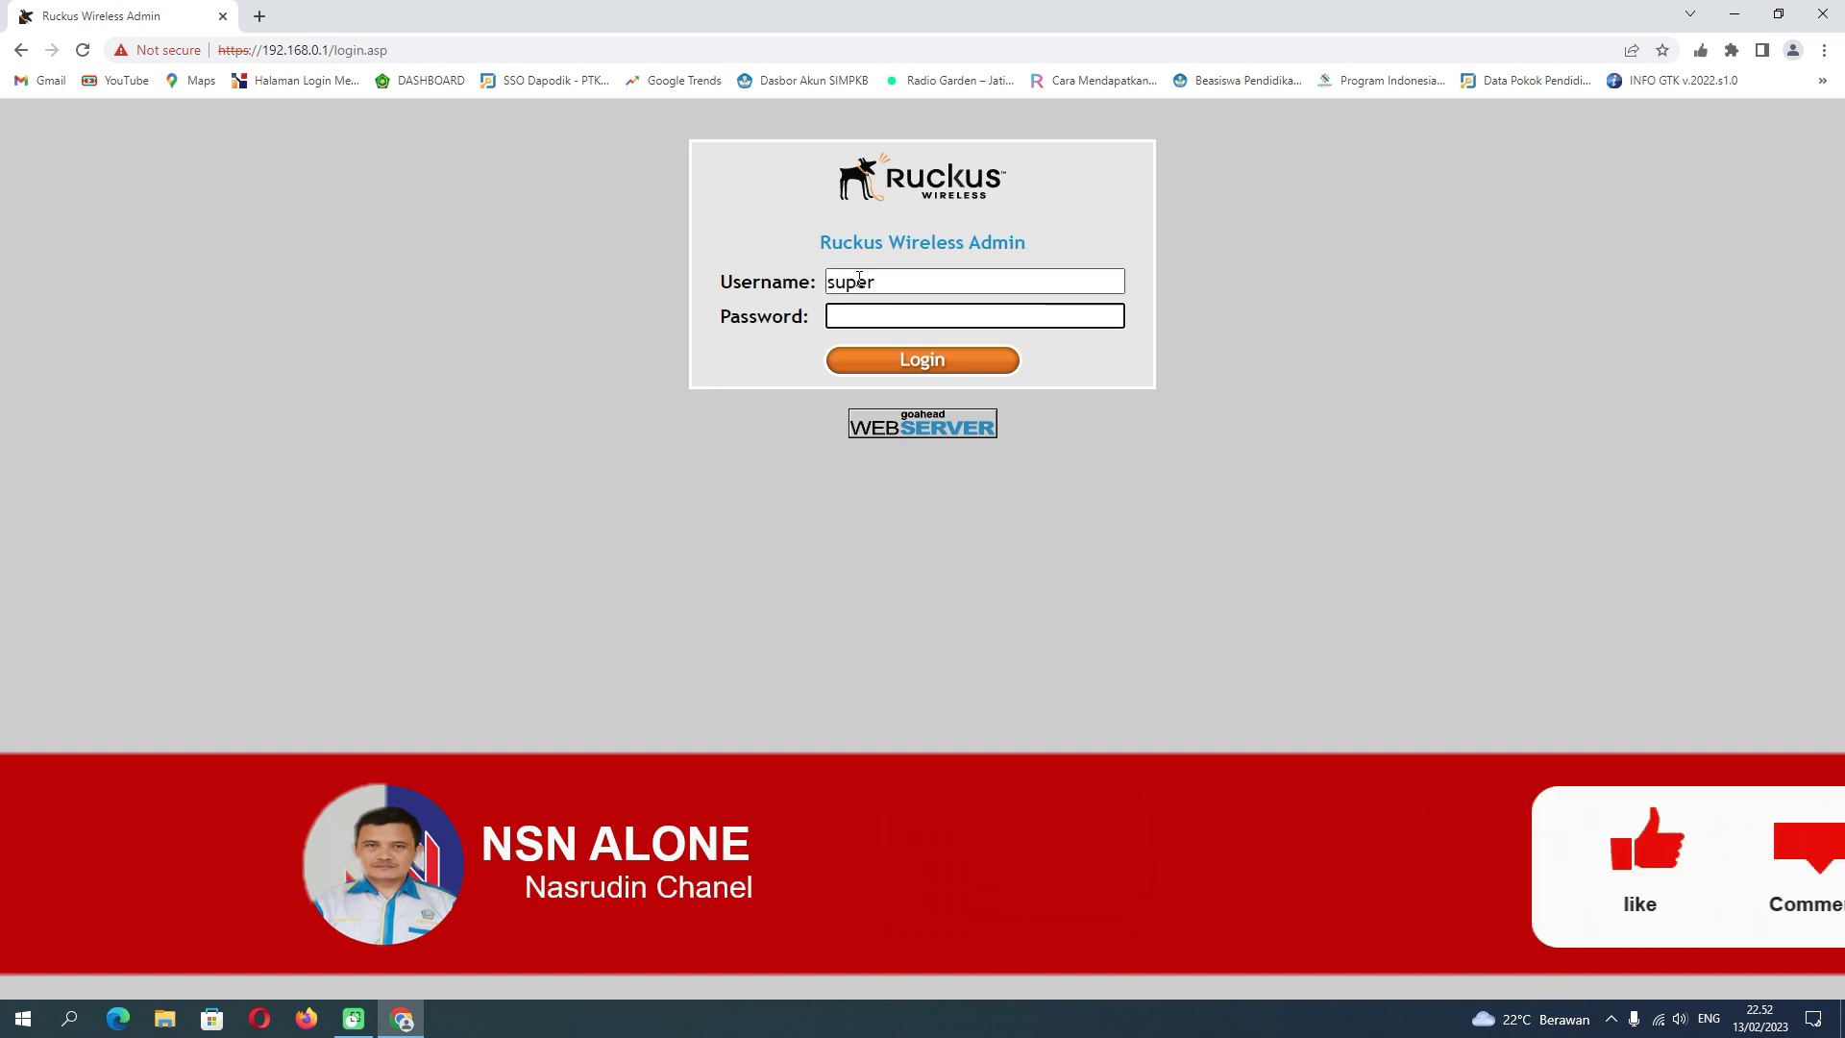
text(sp-adm)
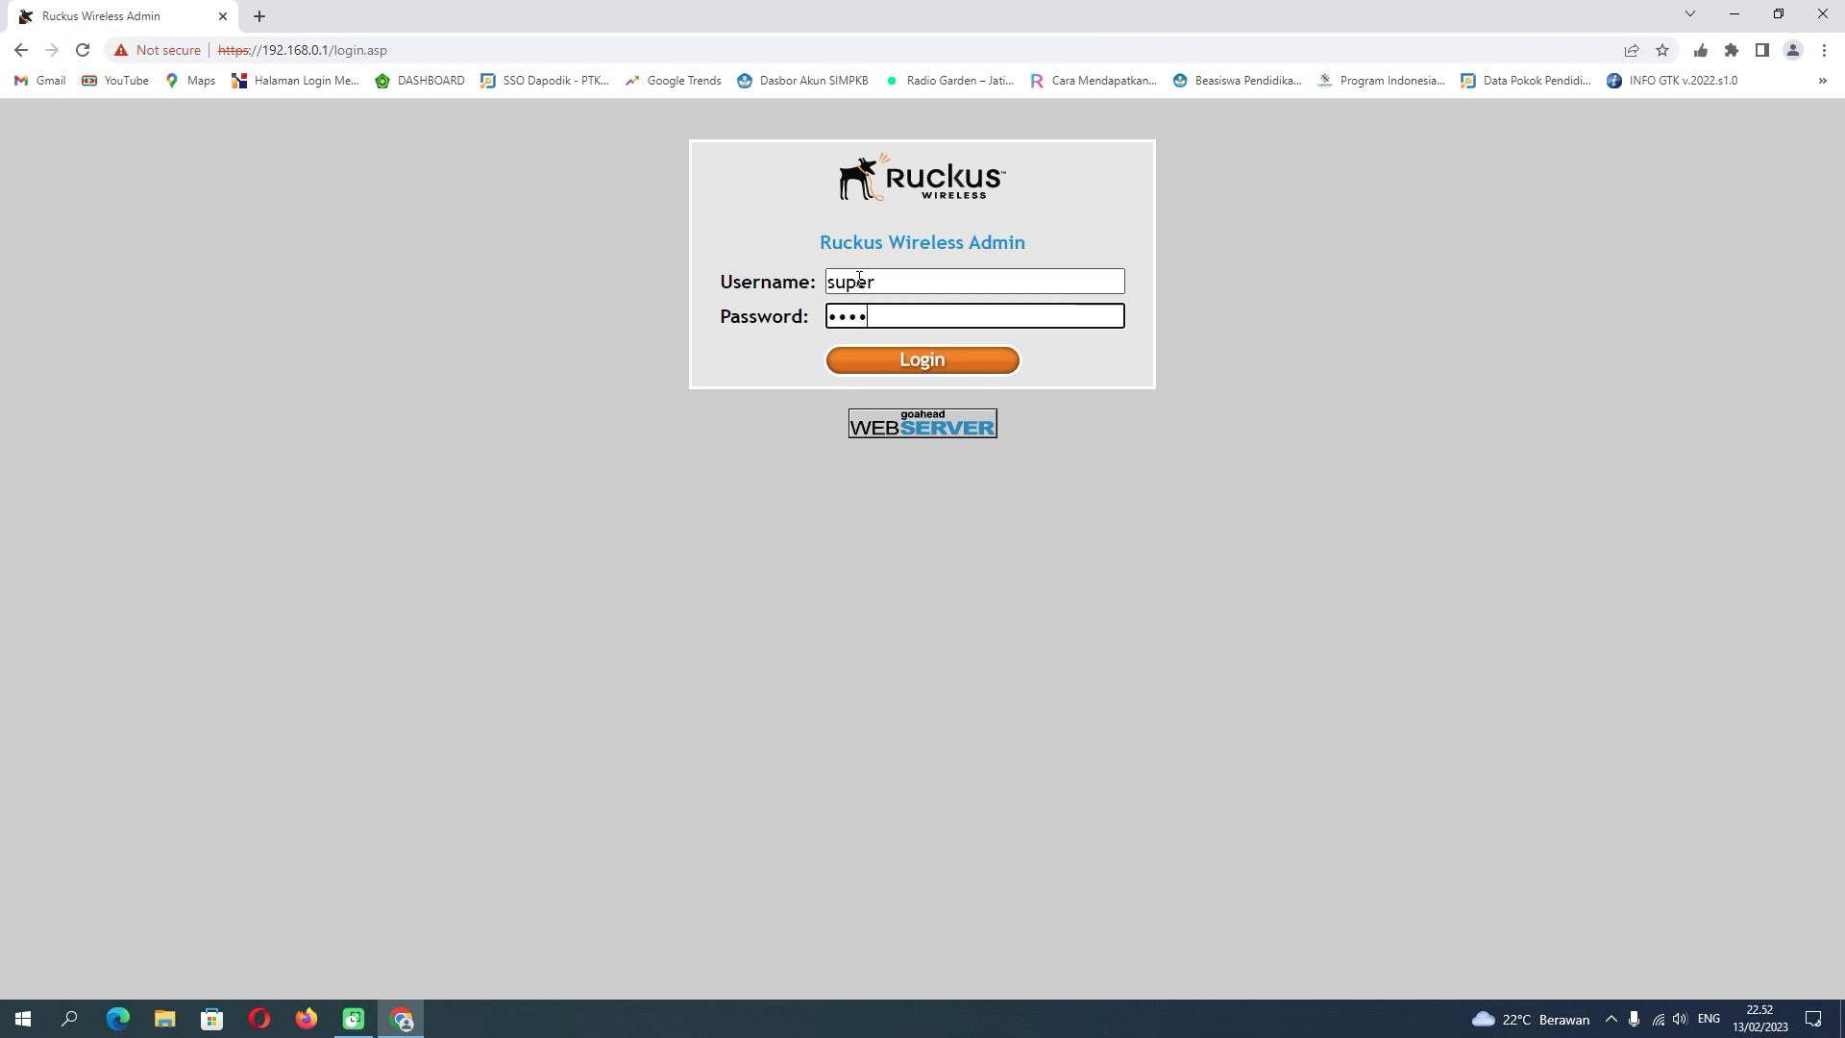
text(in)
click(896, 359)
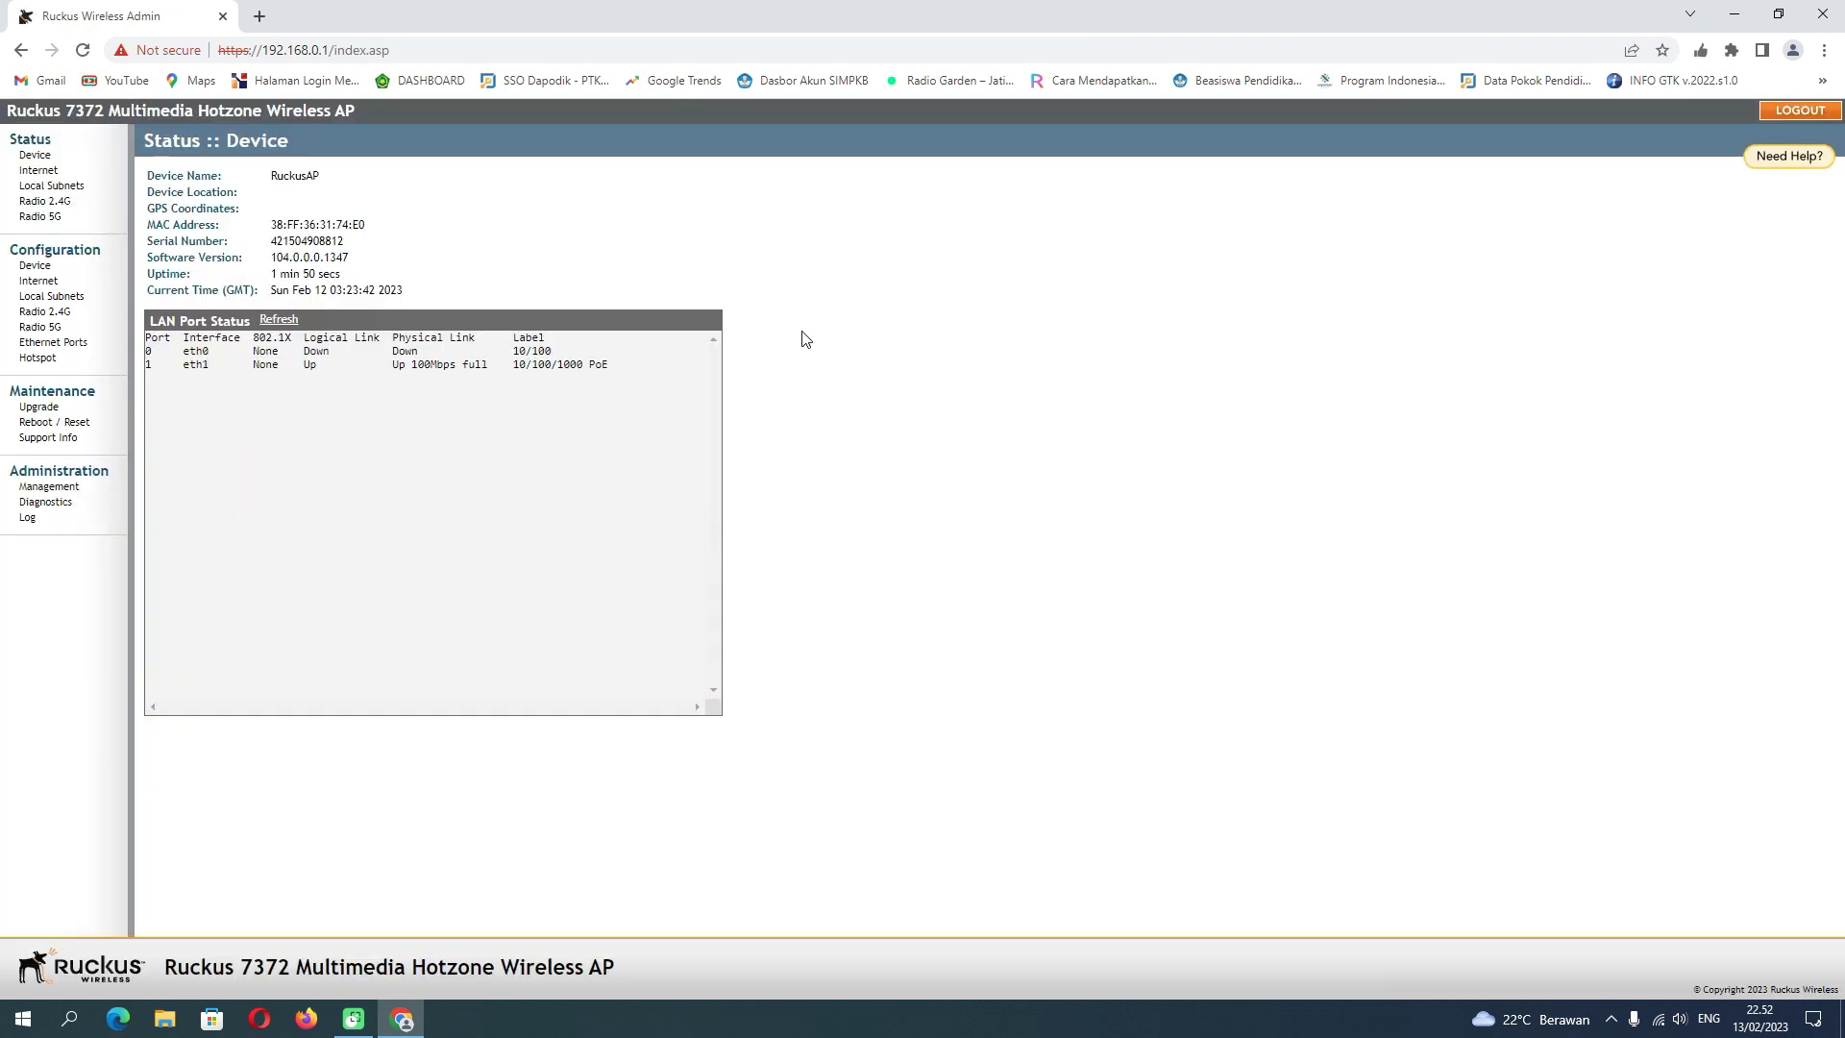
- Review the 2.4 GHz channel list, then show the 5 GHz channels 149–165 and SmartSelect
click(76, 314)
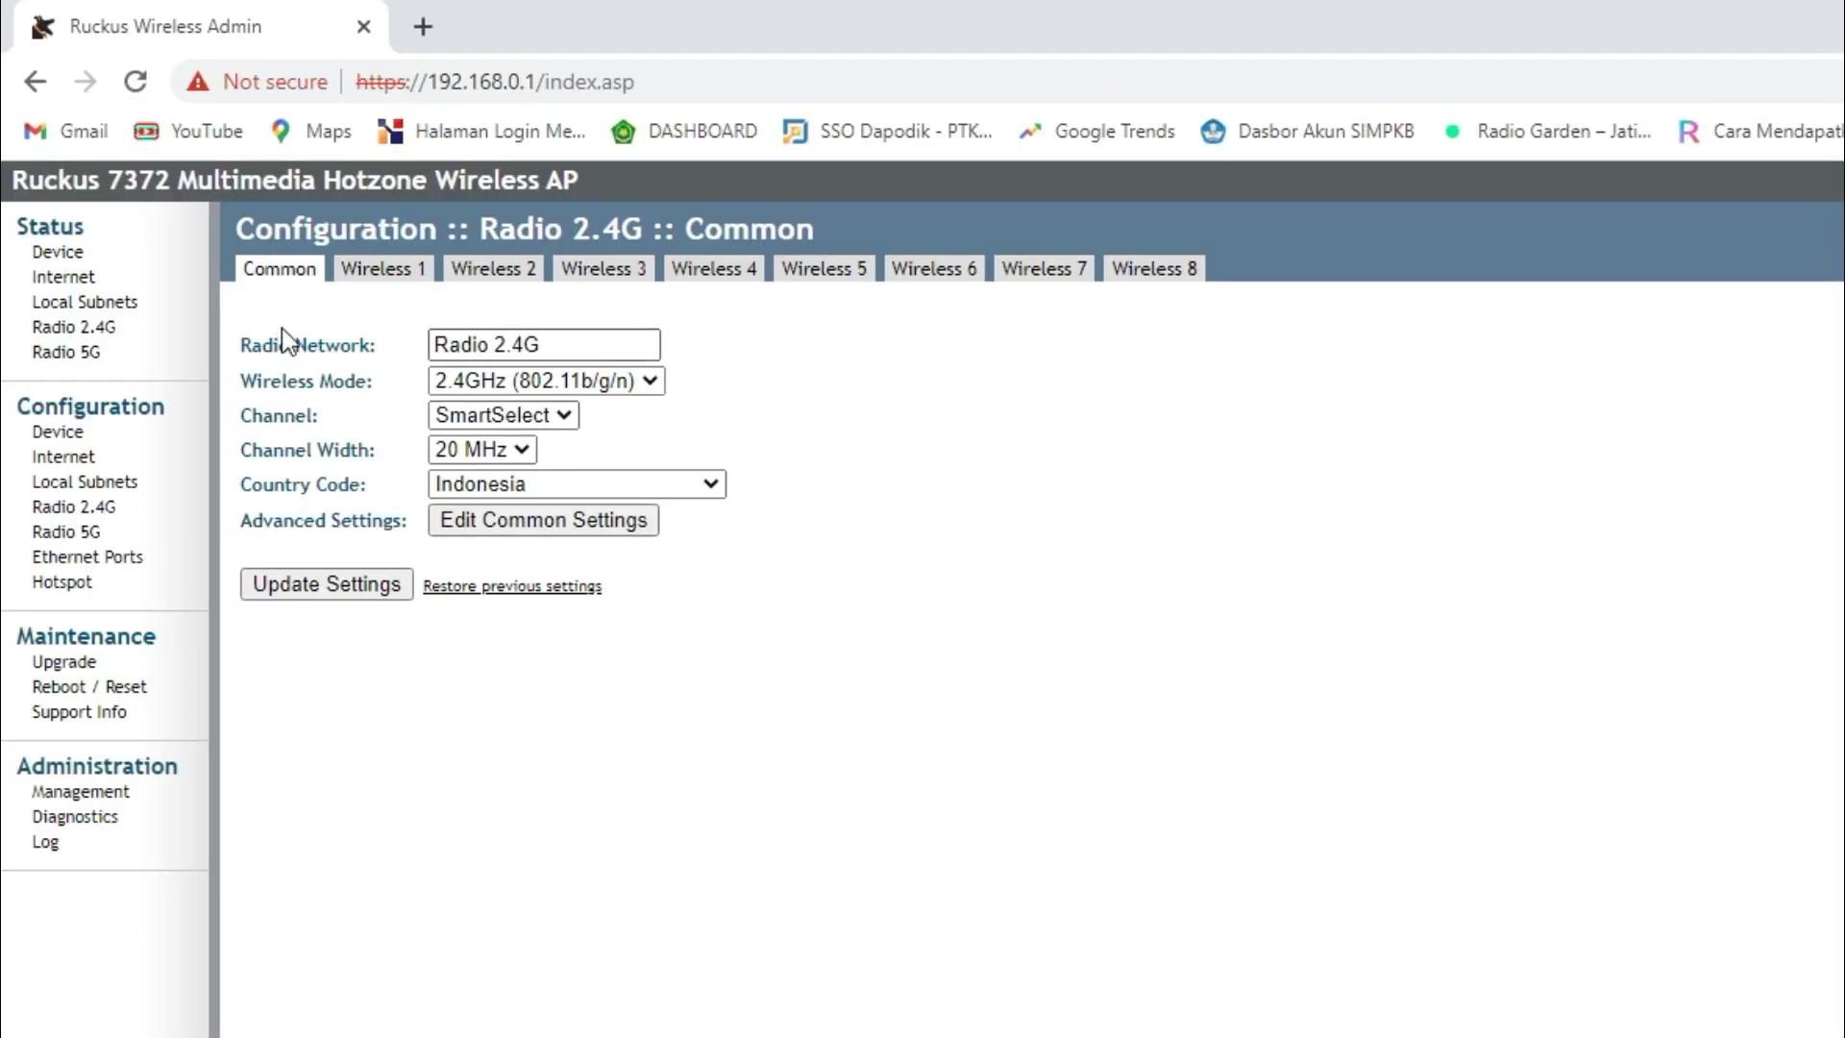
click(500, 417)
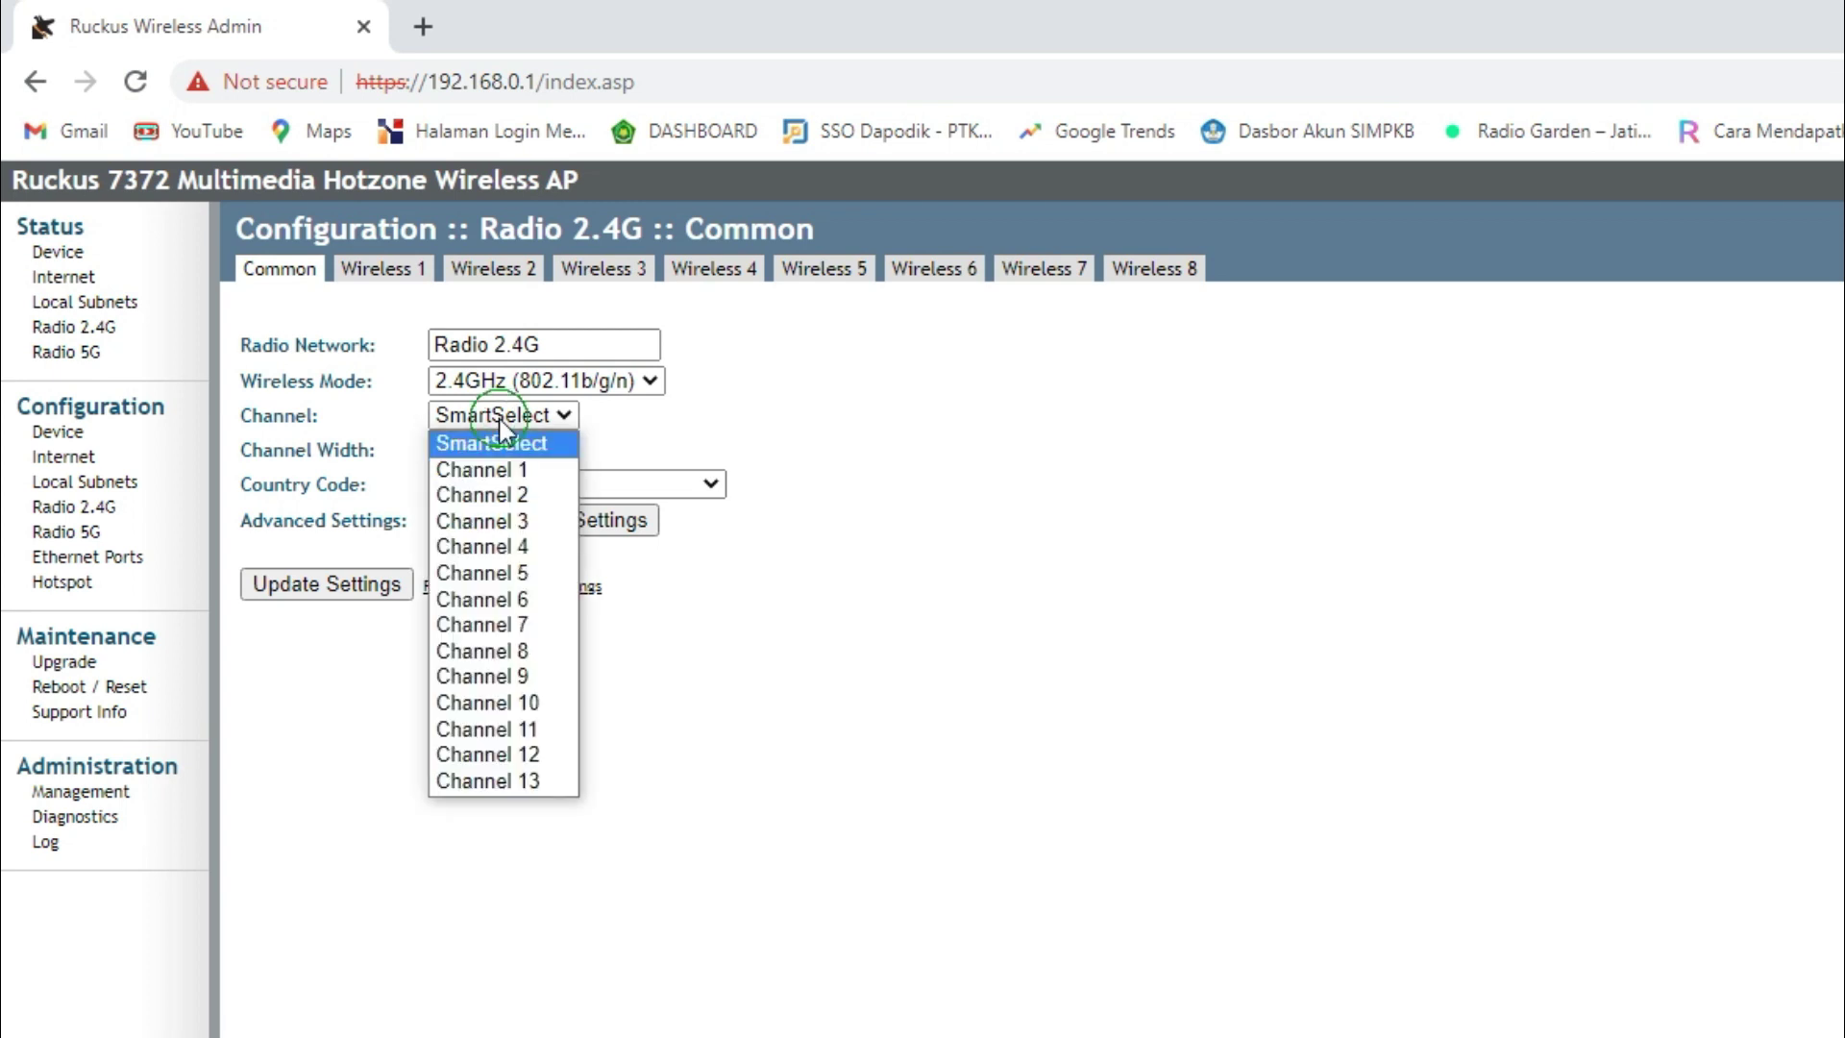
click(499, 421)
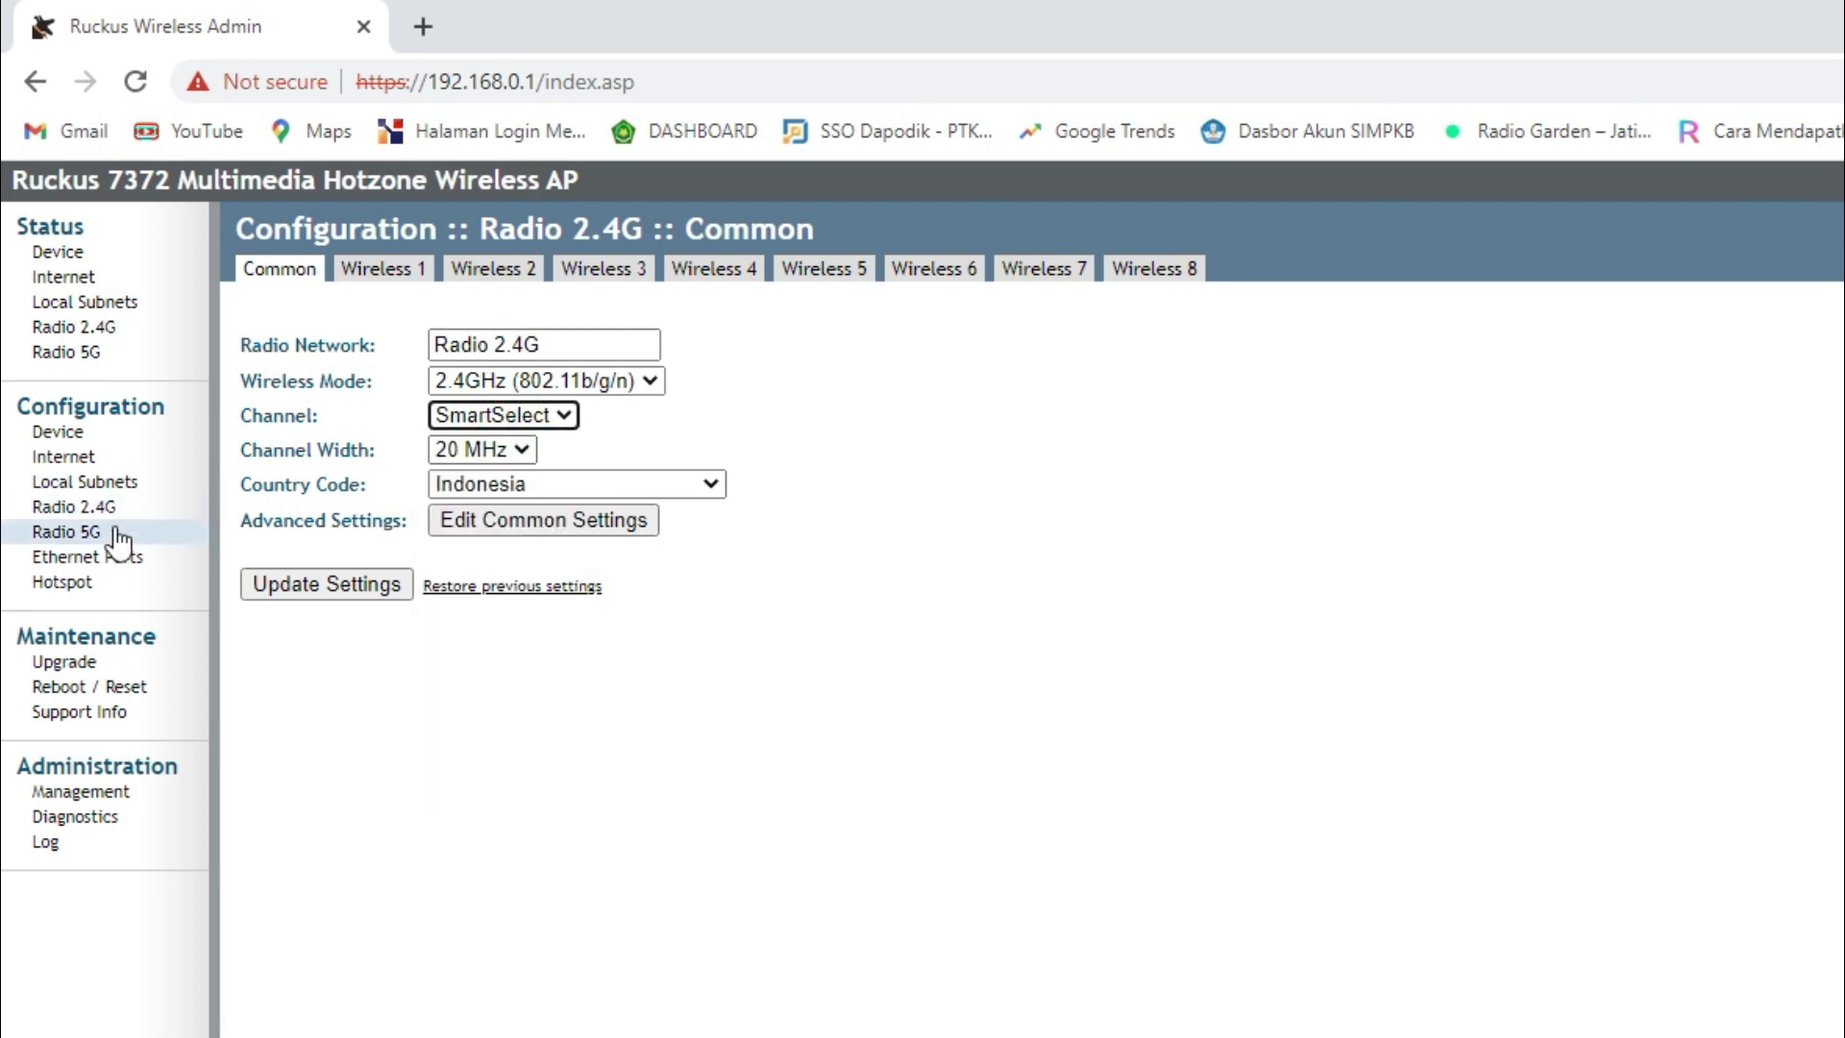
click(86, 531)
click(538, 419)
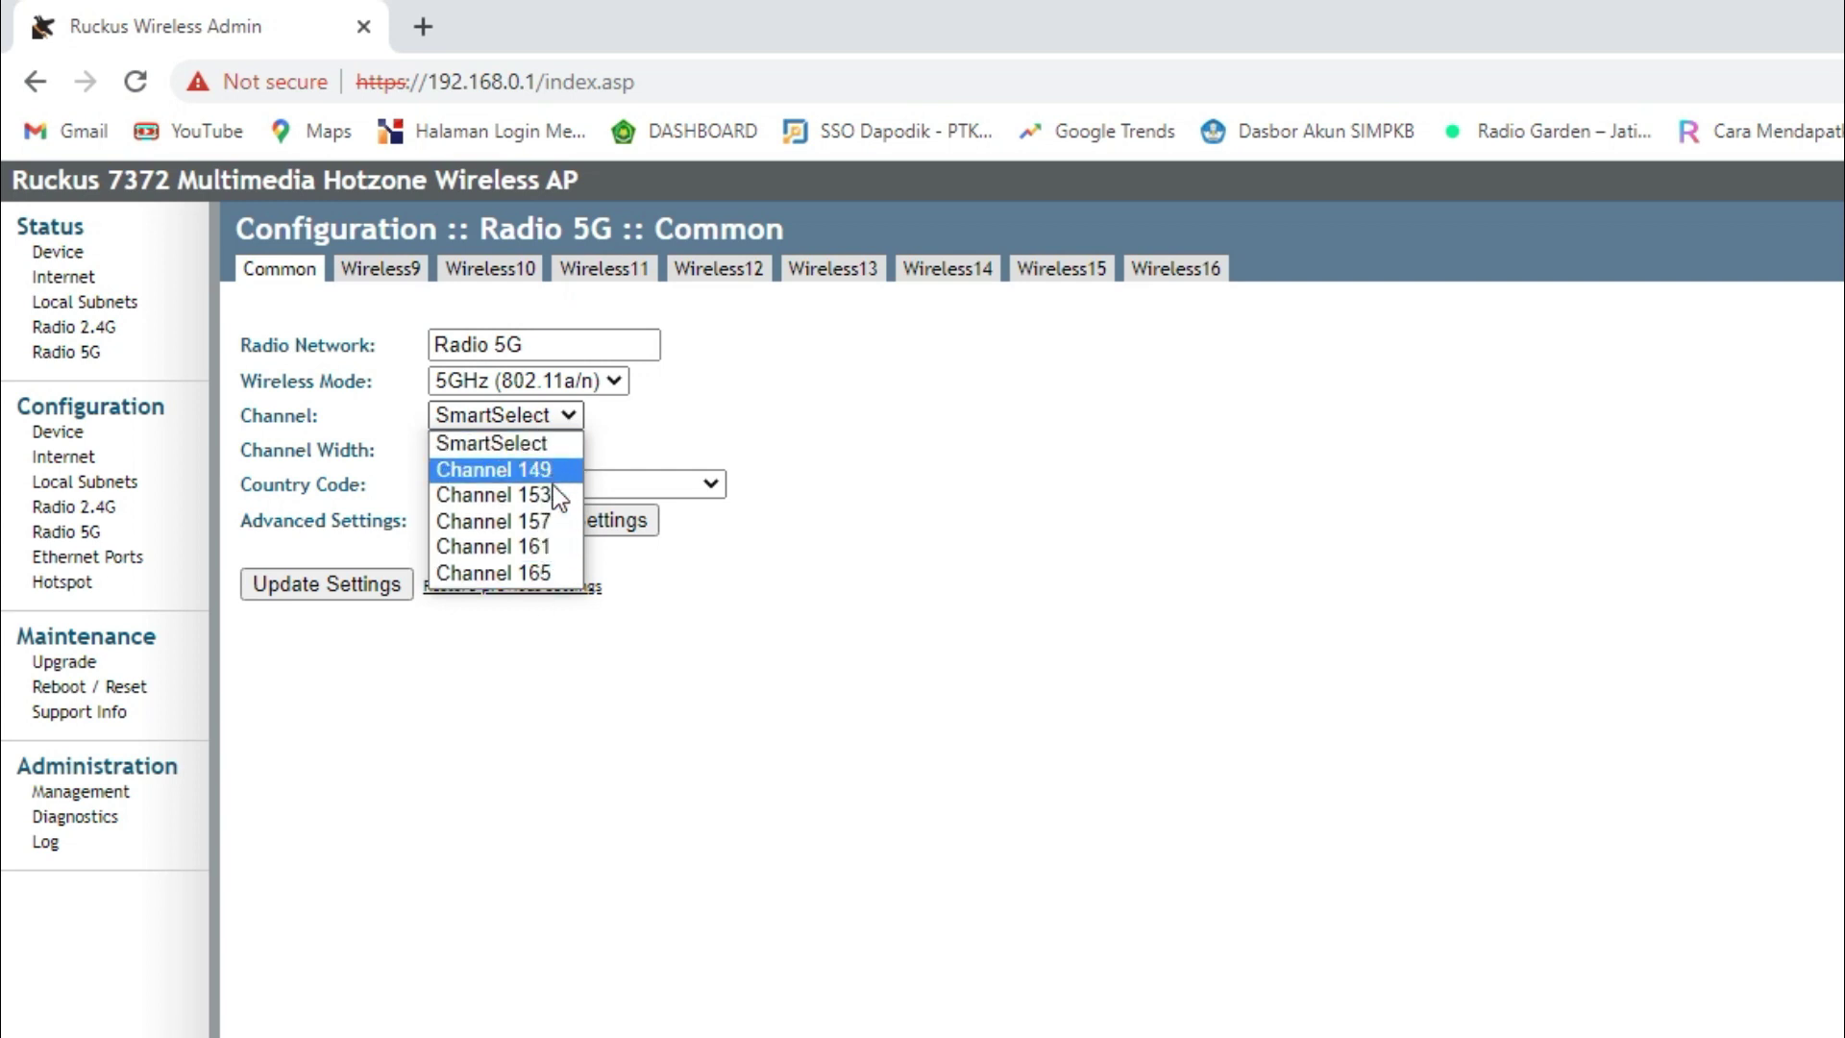
- Return to the Radio 2.4G Common page, now showing country code Indonesia
click(107, 510)
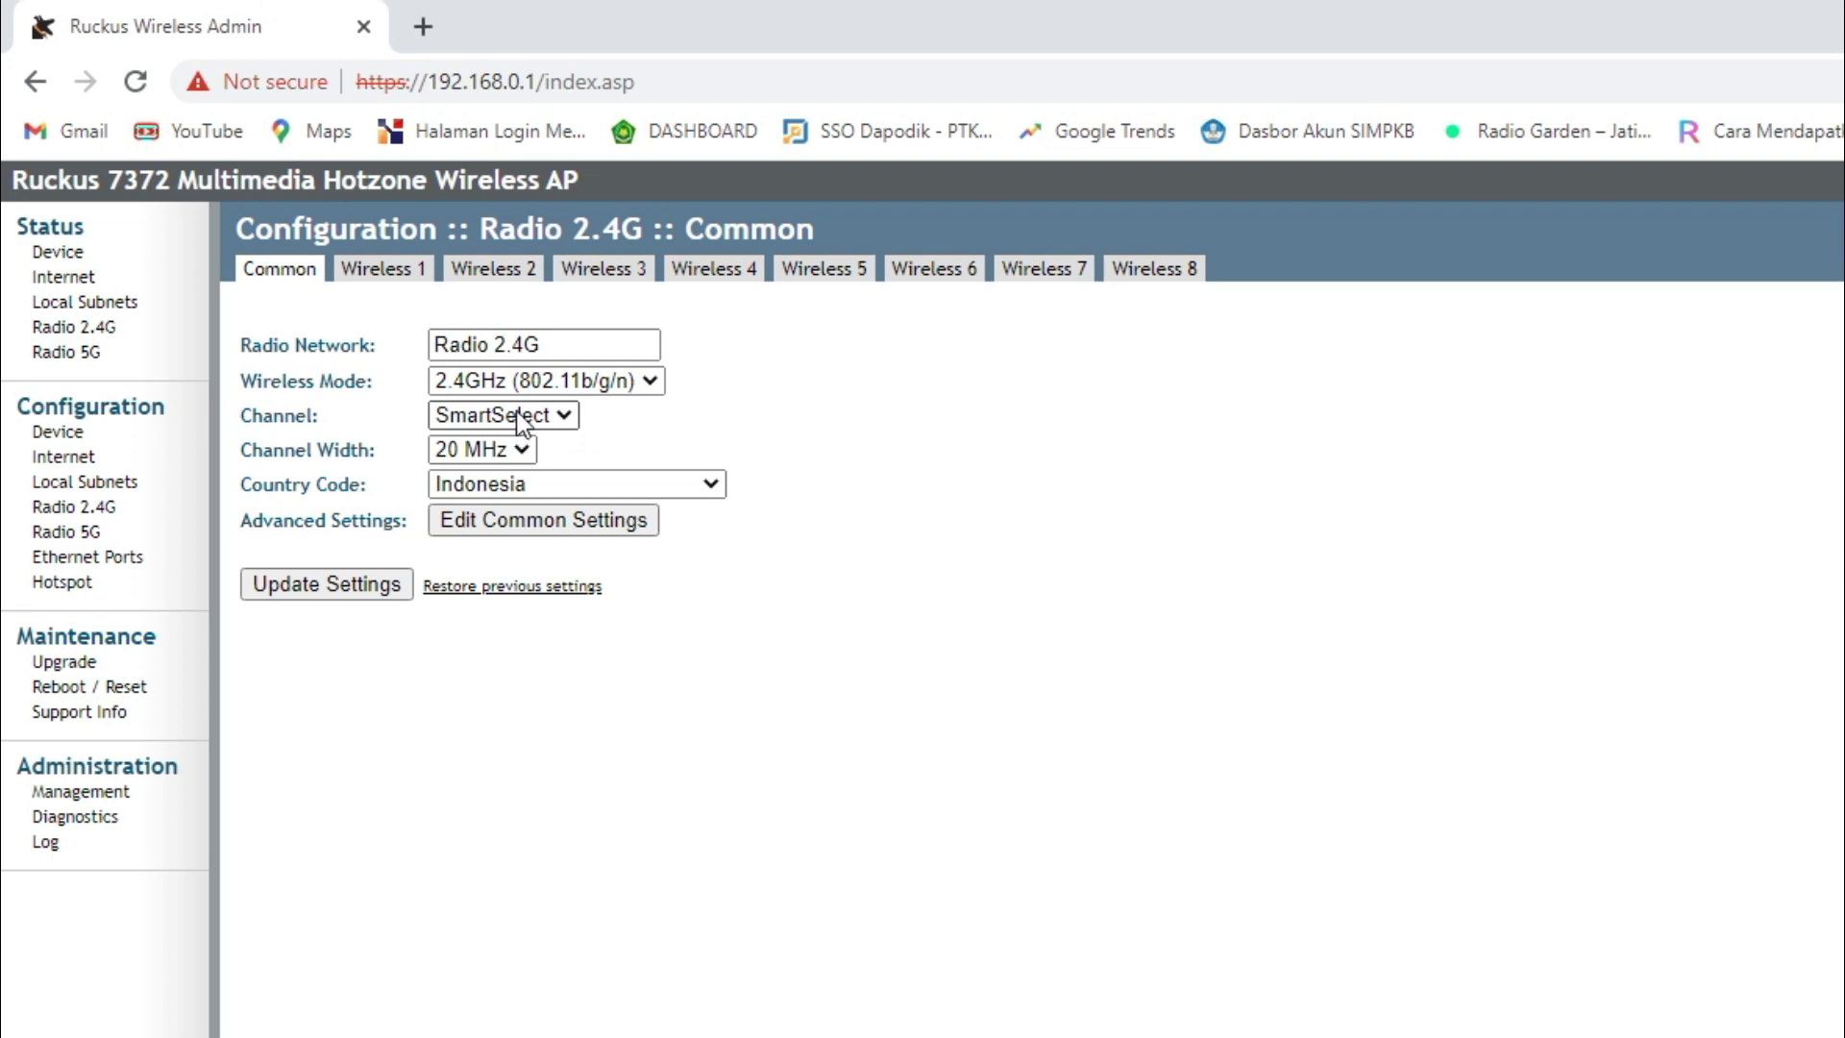
click(562, 415)
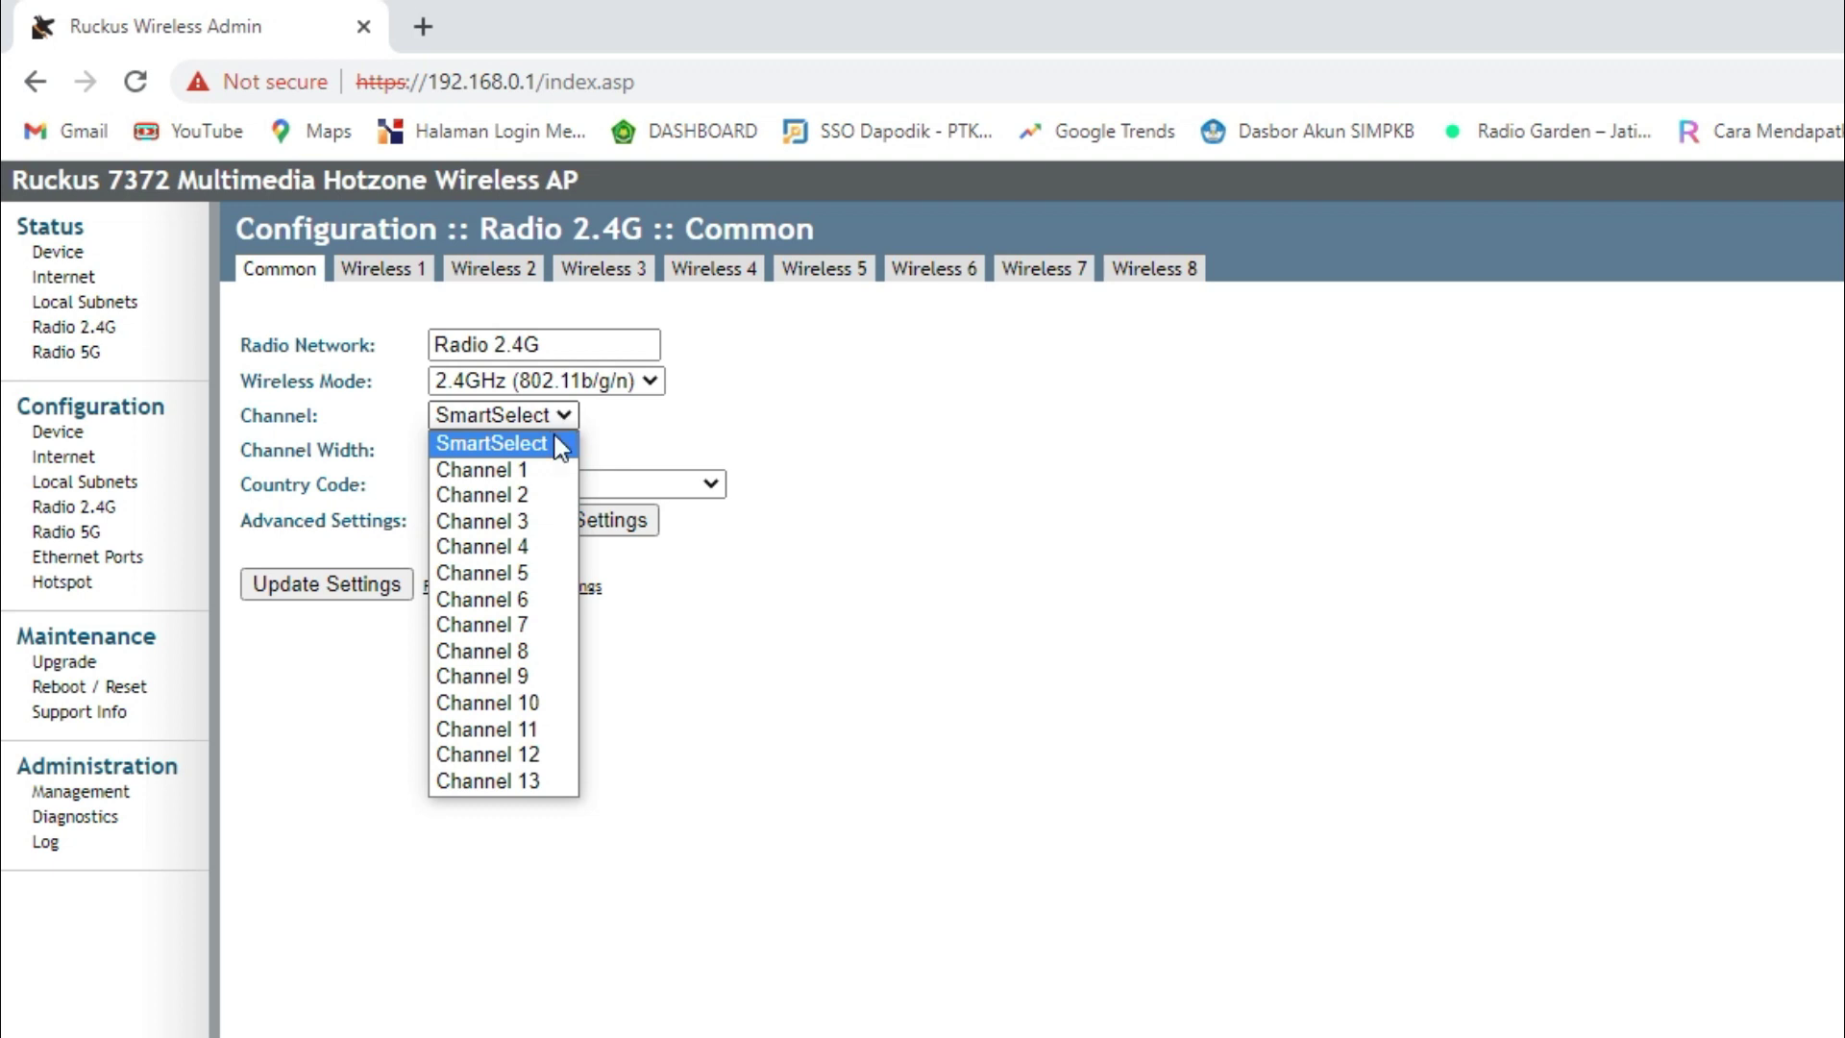
click(545, 470)
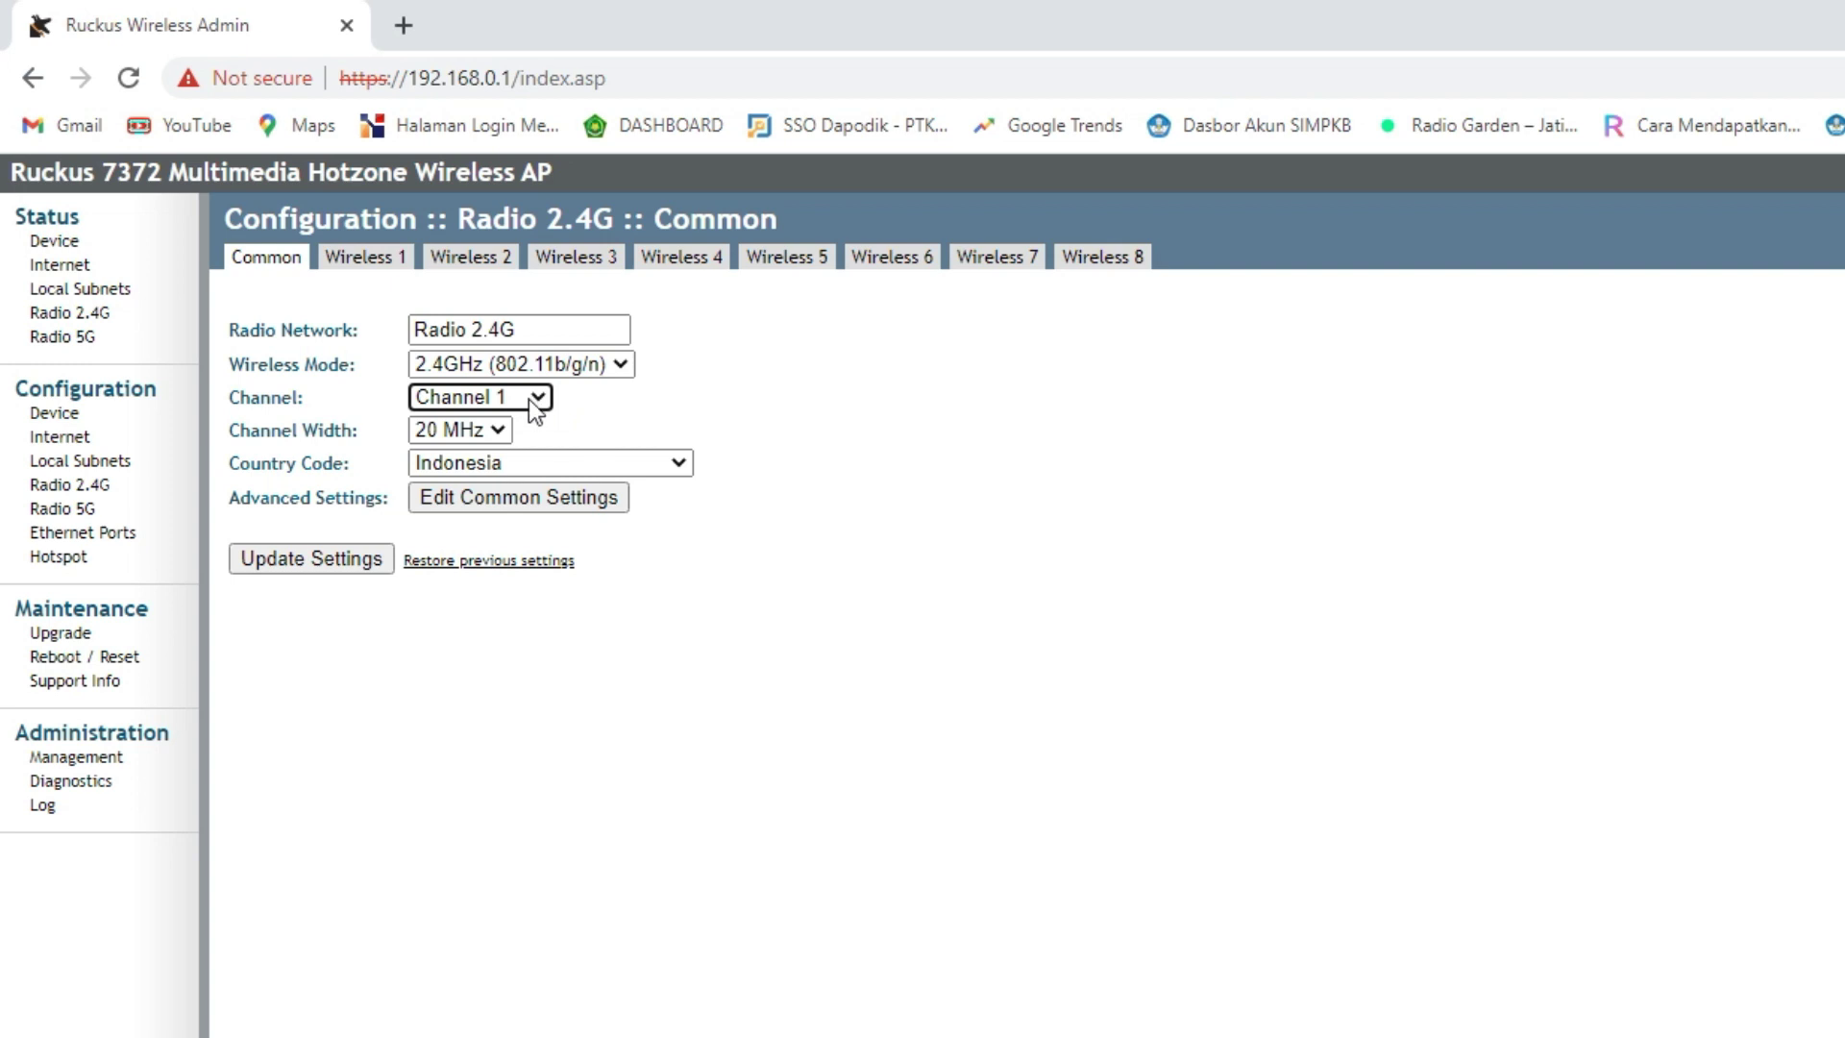
click(529, 399)
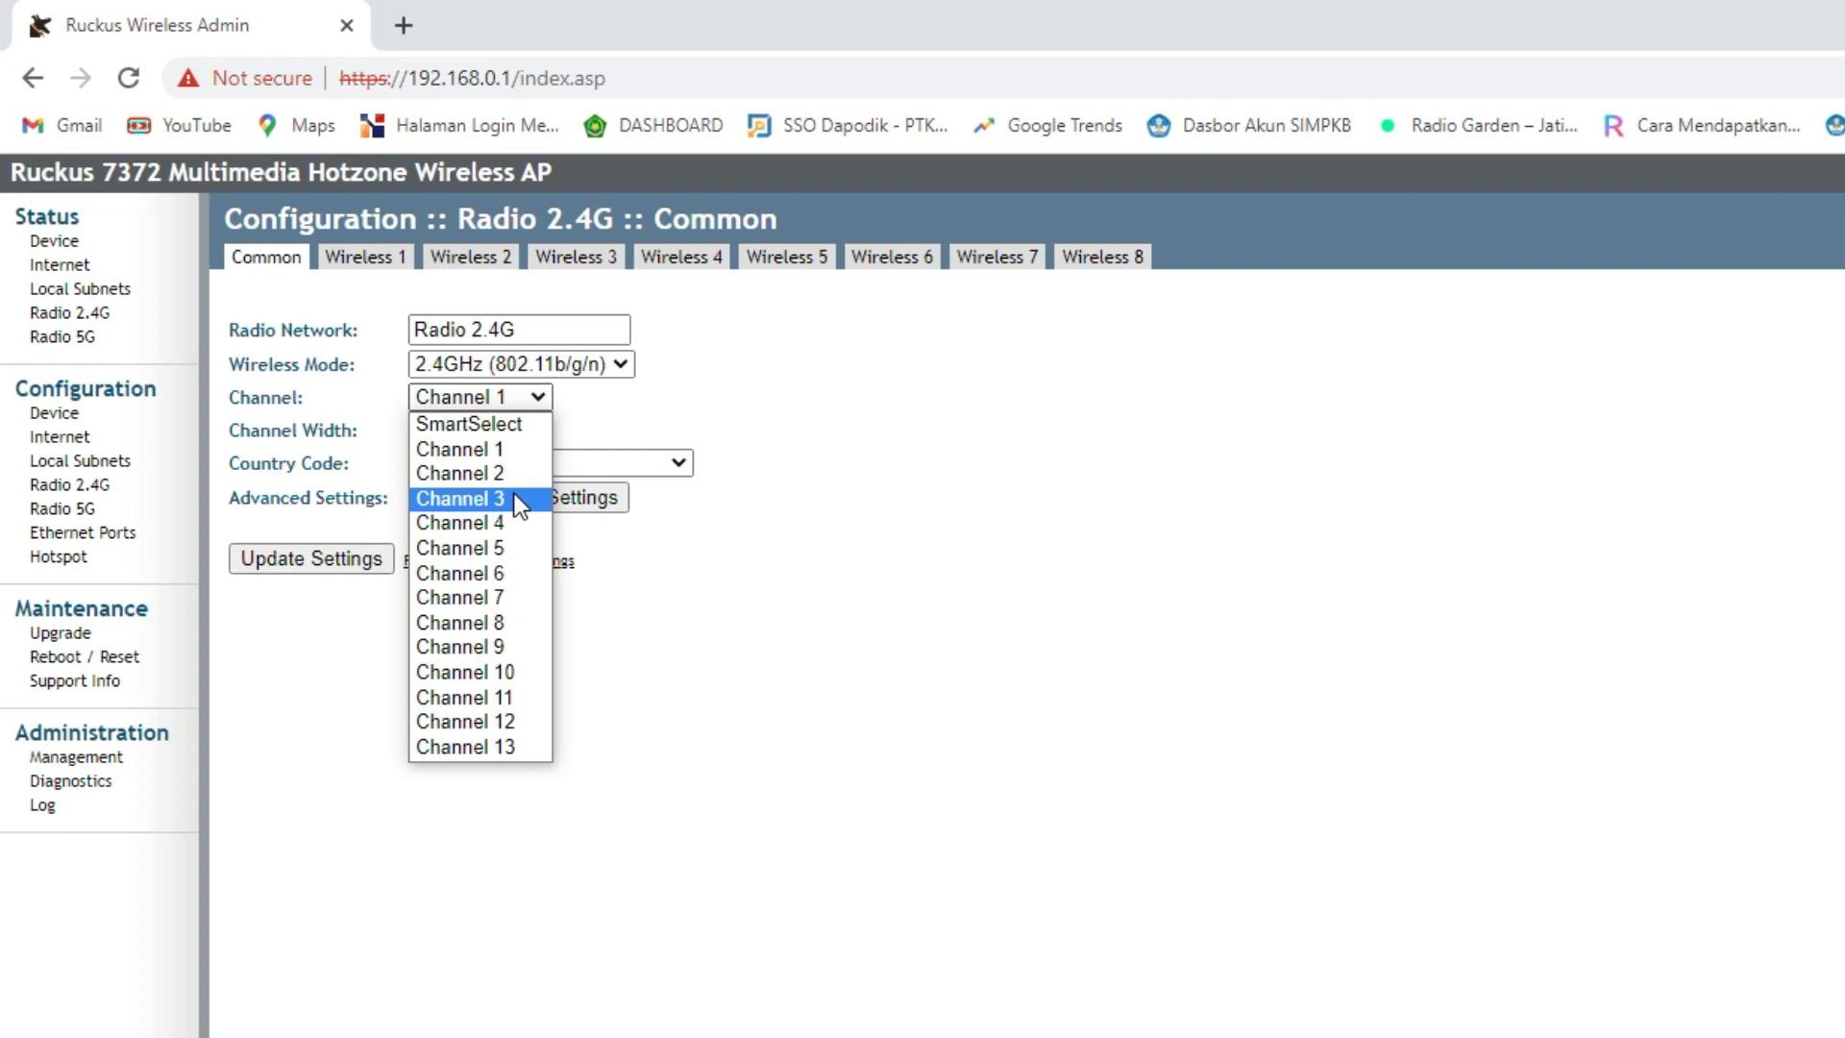
click(129, 514)
click(129, 514)
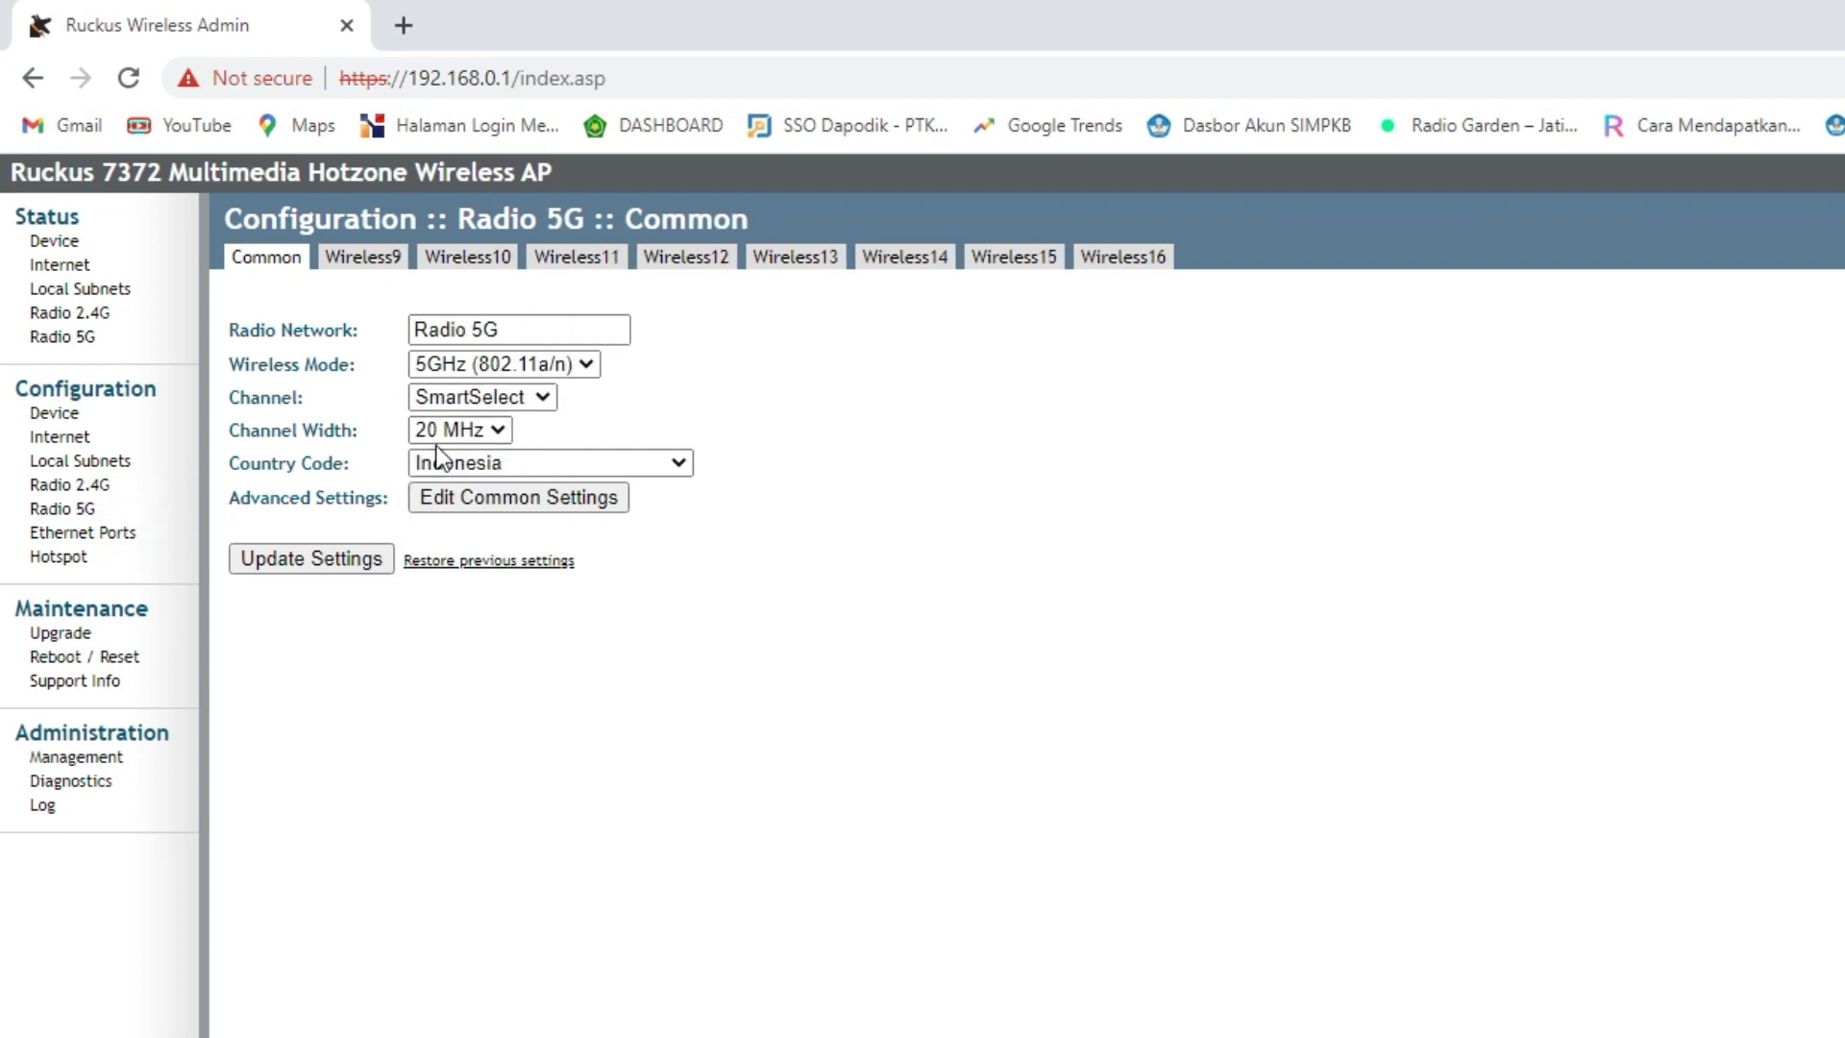
click(523, 402)
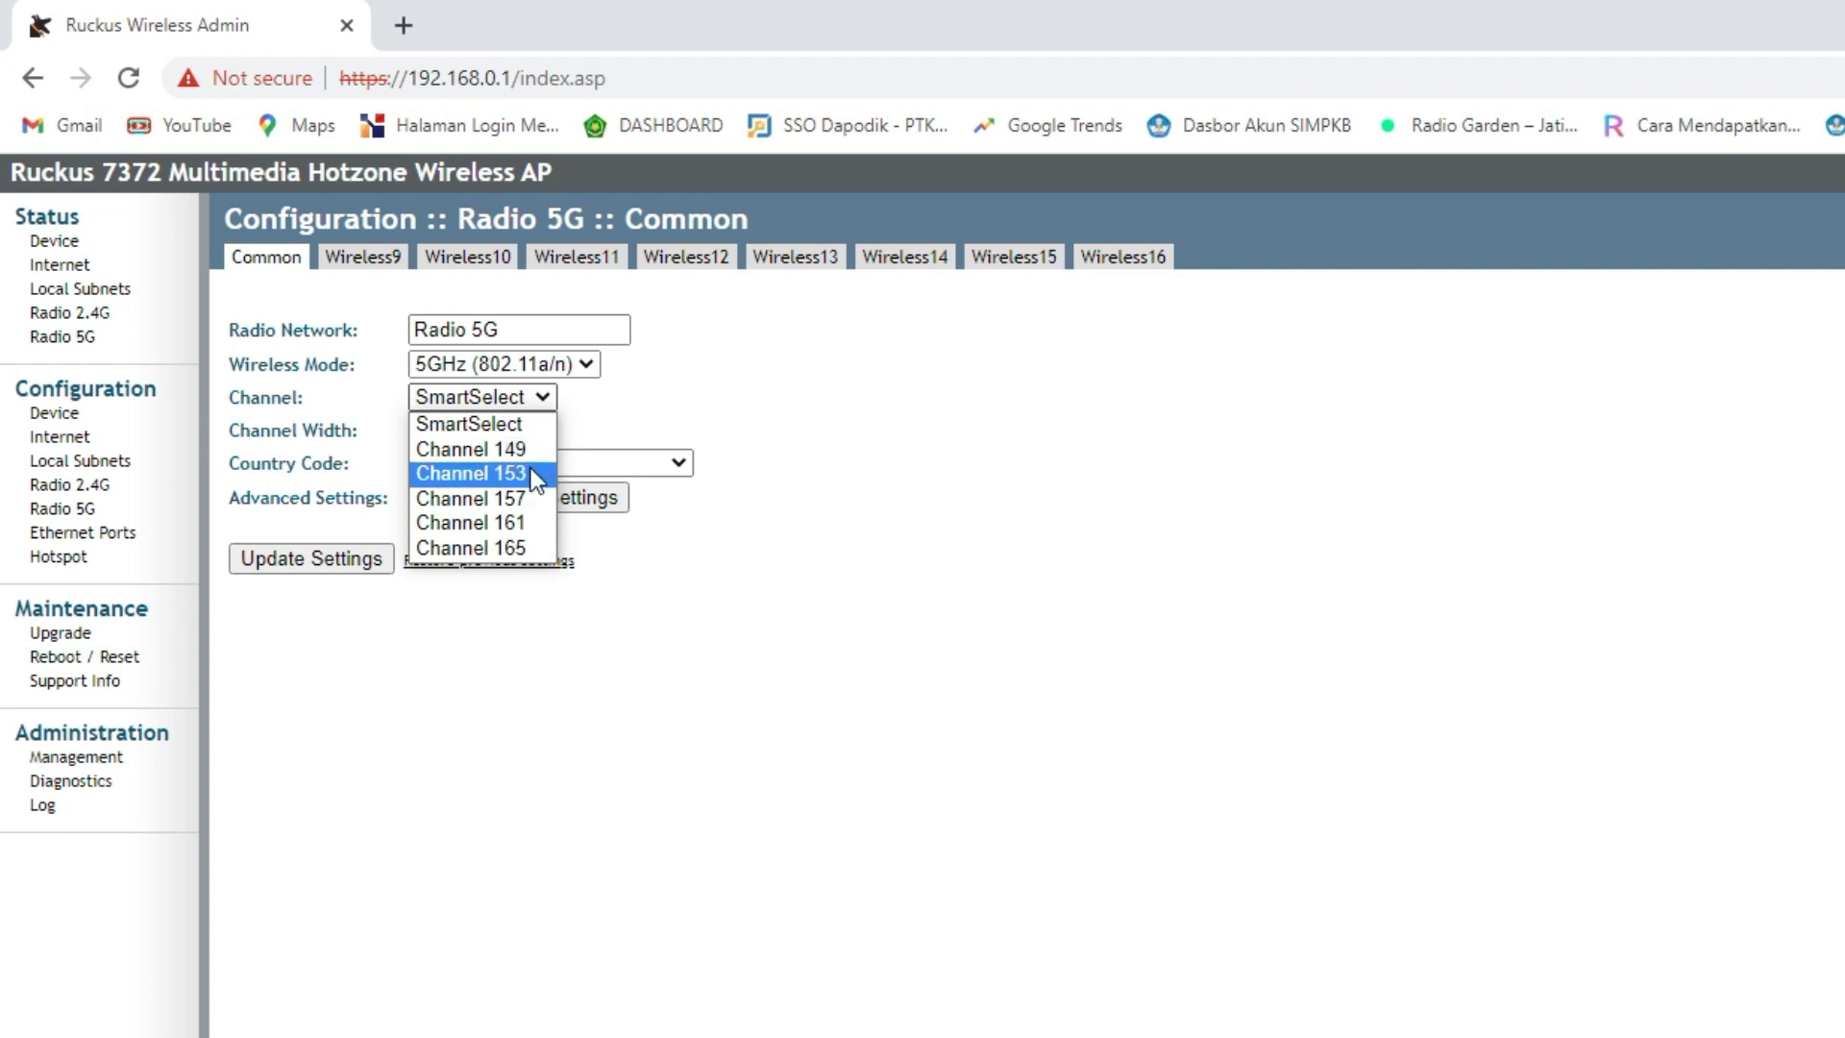
click(100, 486)
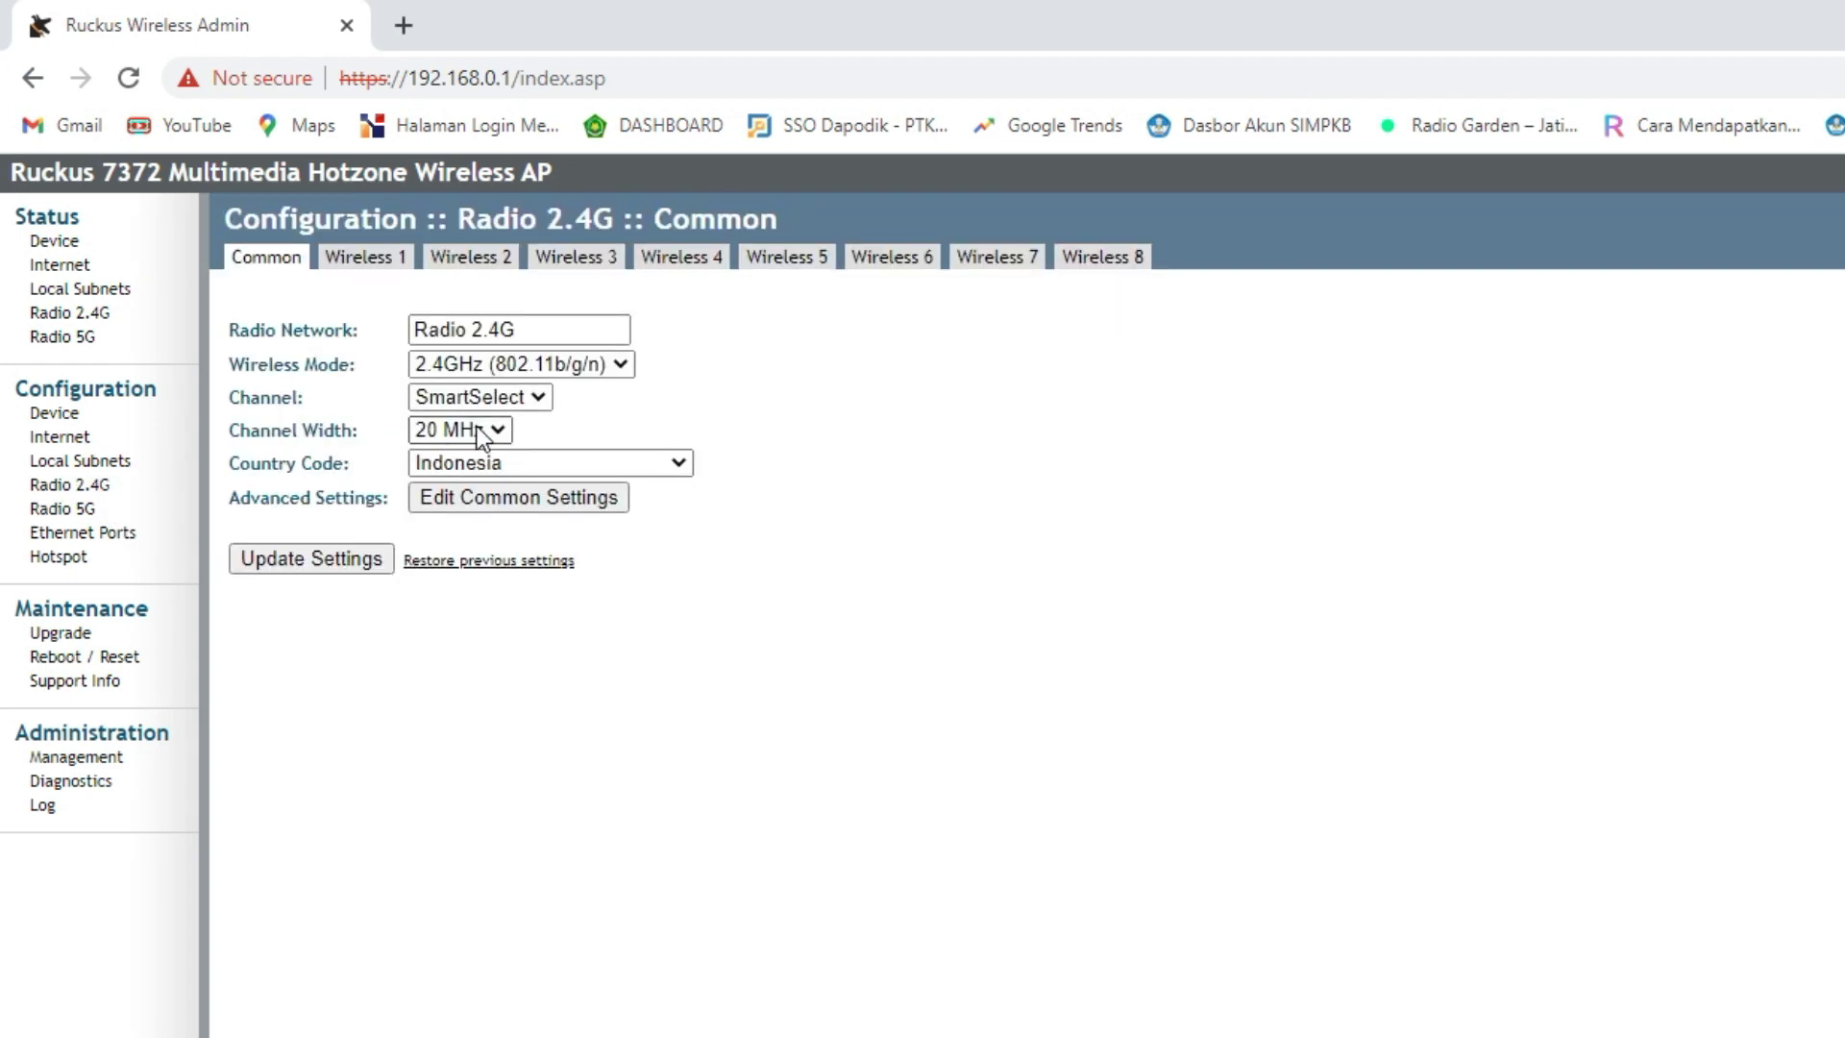
click(503, 397)
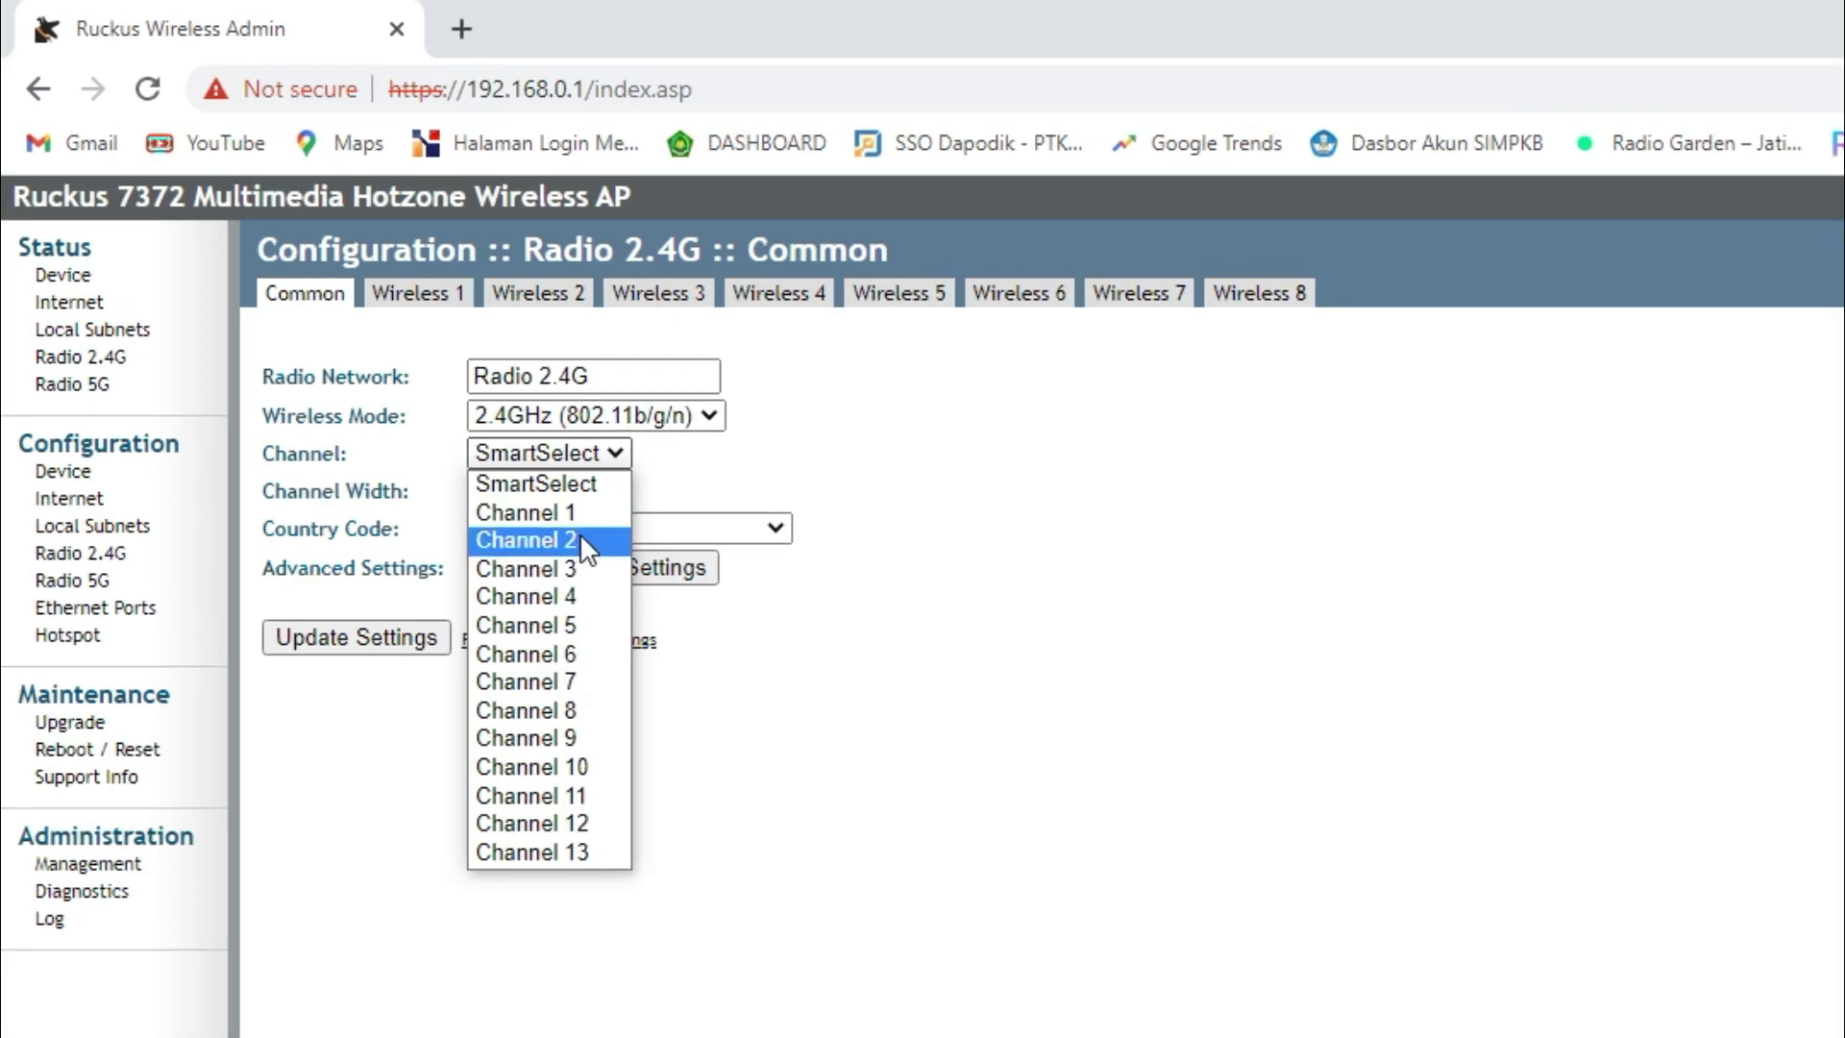
- Set the 2.4 GHz radio to Channel 11 at 40 MHz width and save
click(607, 796)
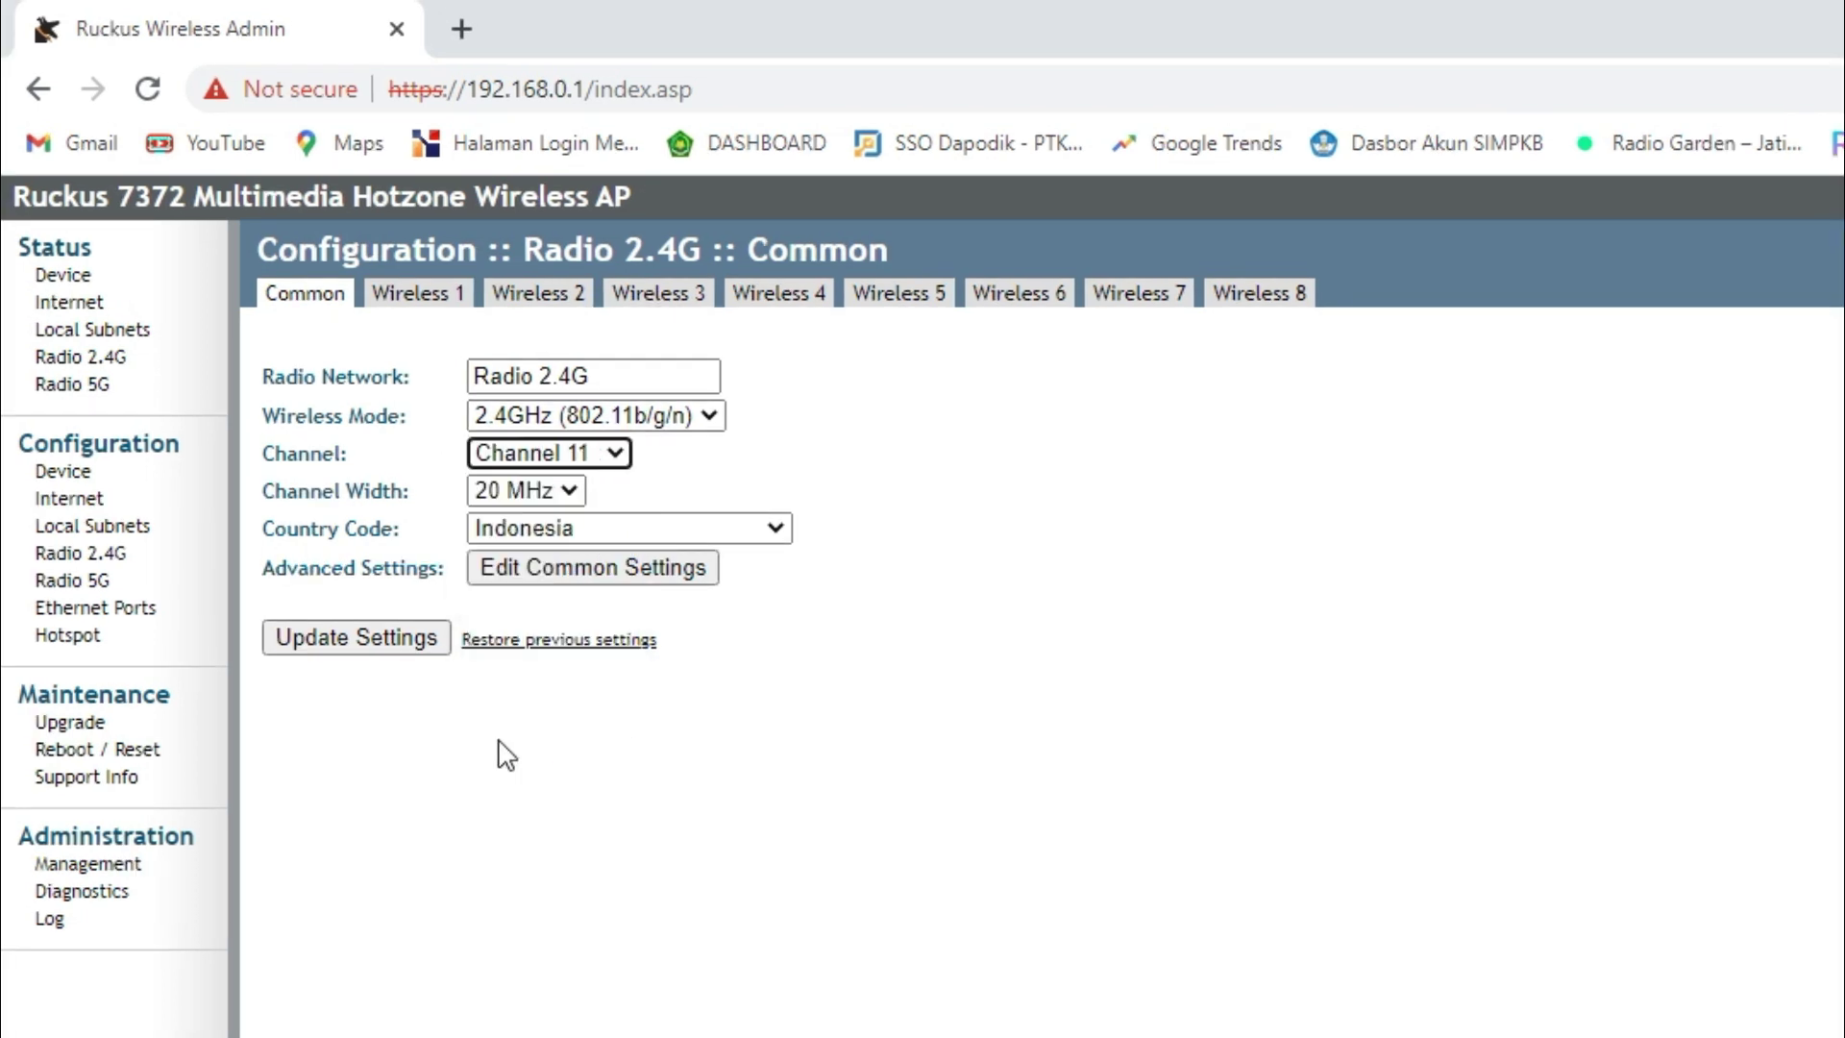
click(571, 490)
click(550, 546)
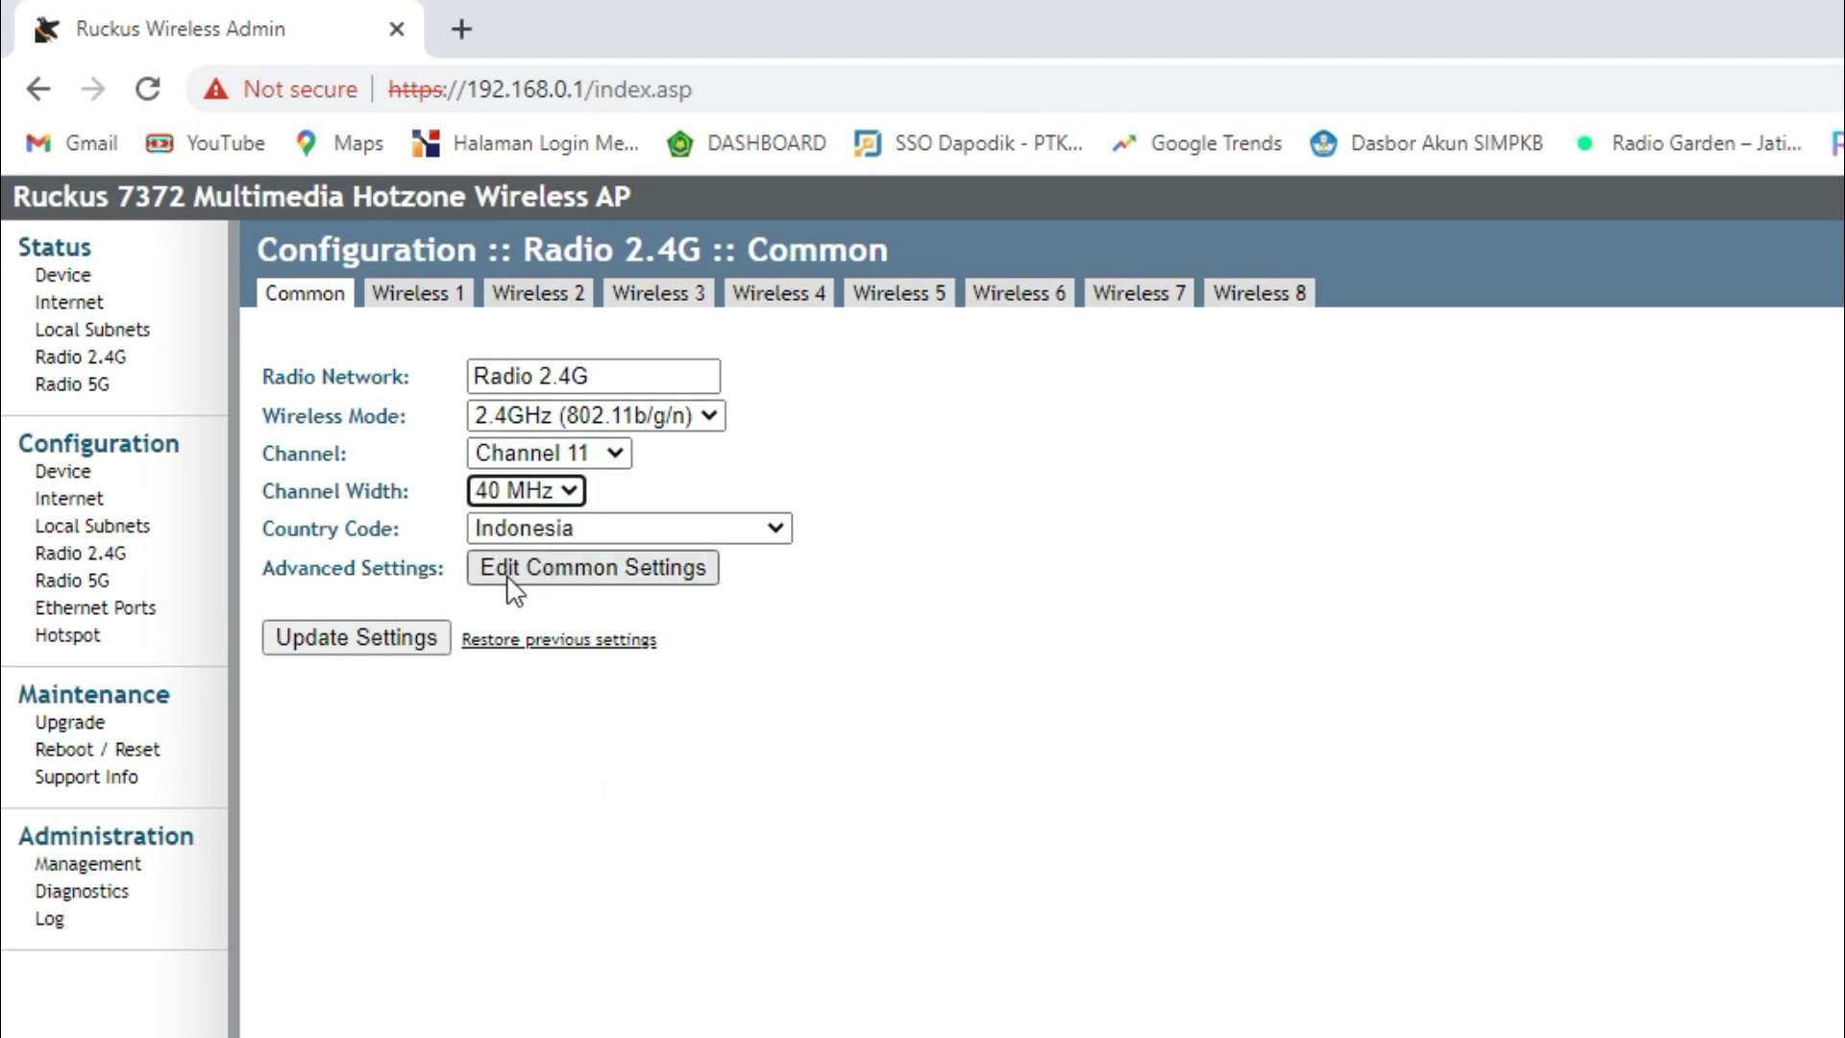
click(389, 646)
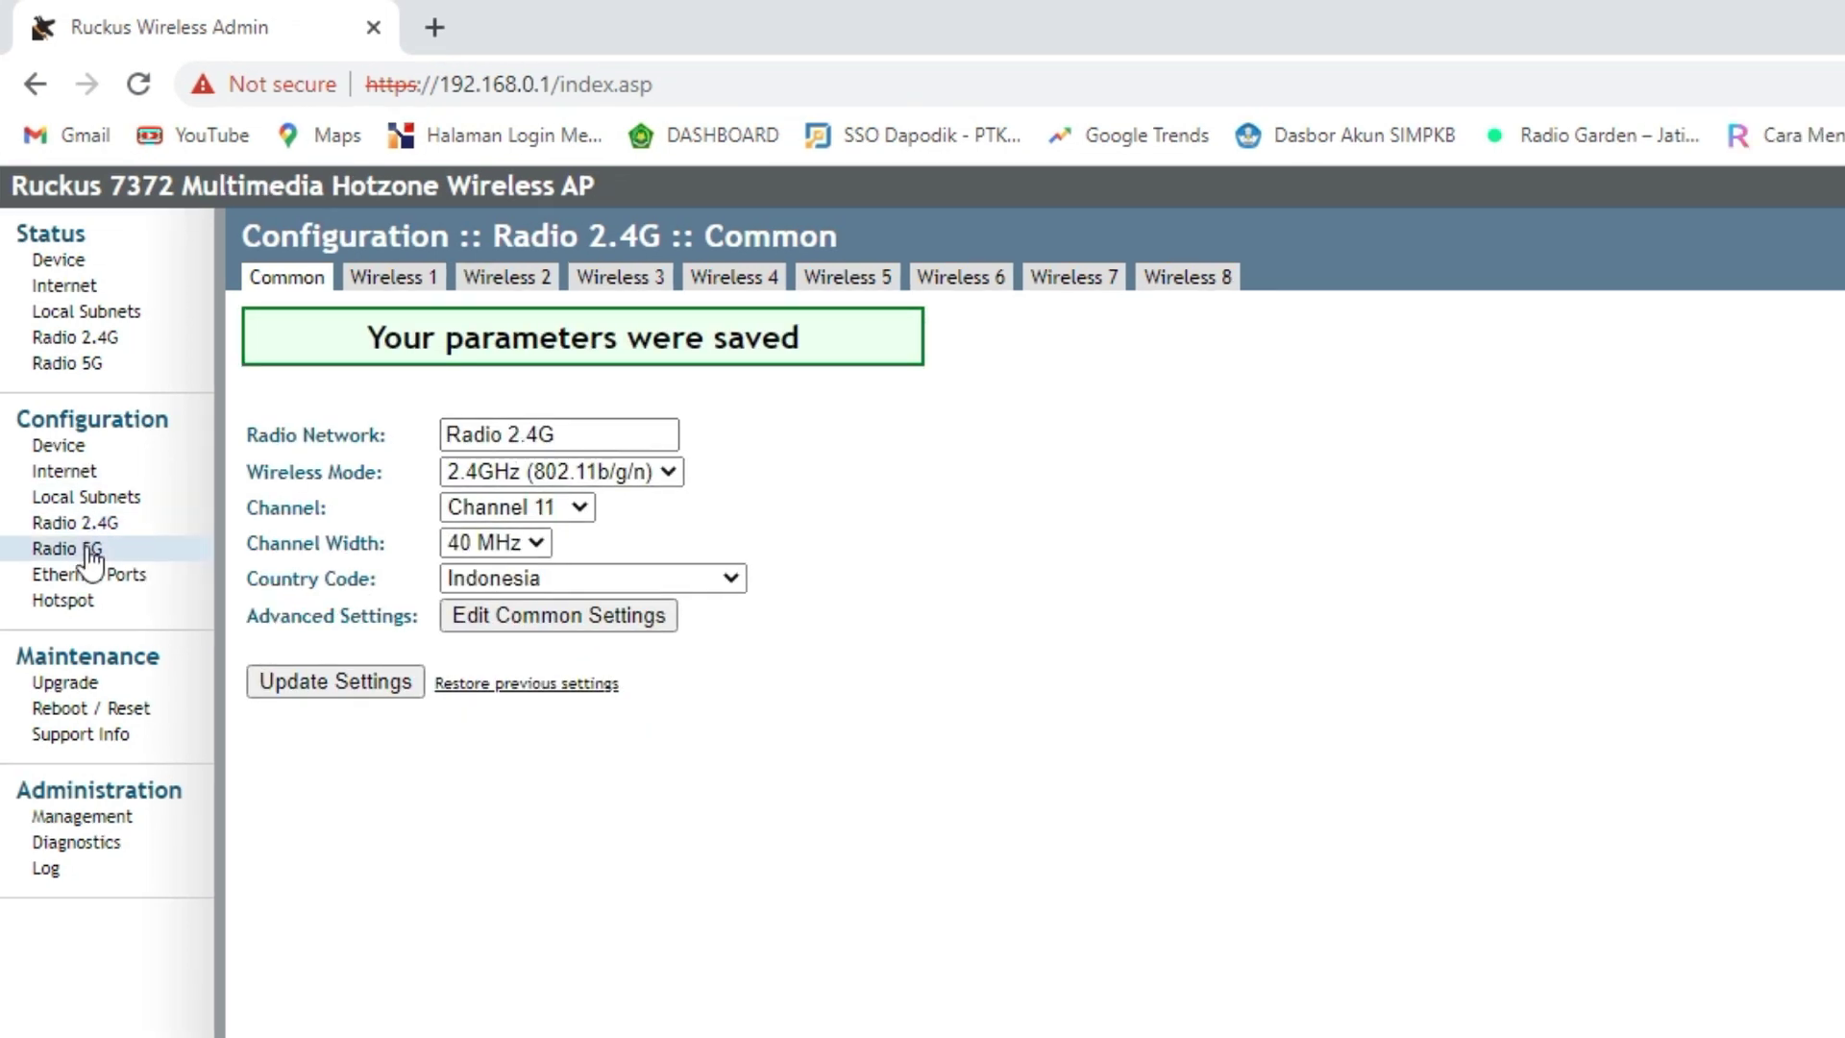
- Set the 5 GHz radio to Channel 149 at 40 MHz width, save, and return to Radio 2.4G
click(92, 549)
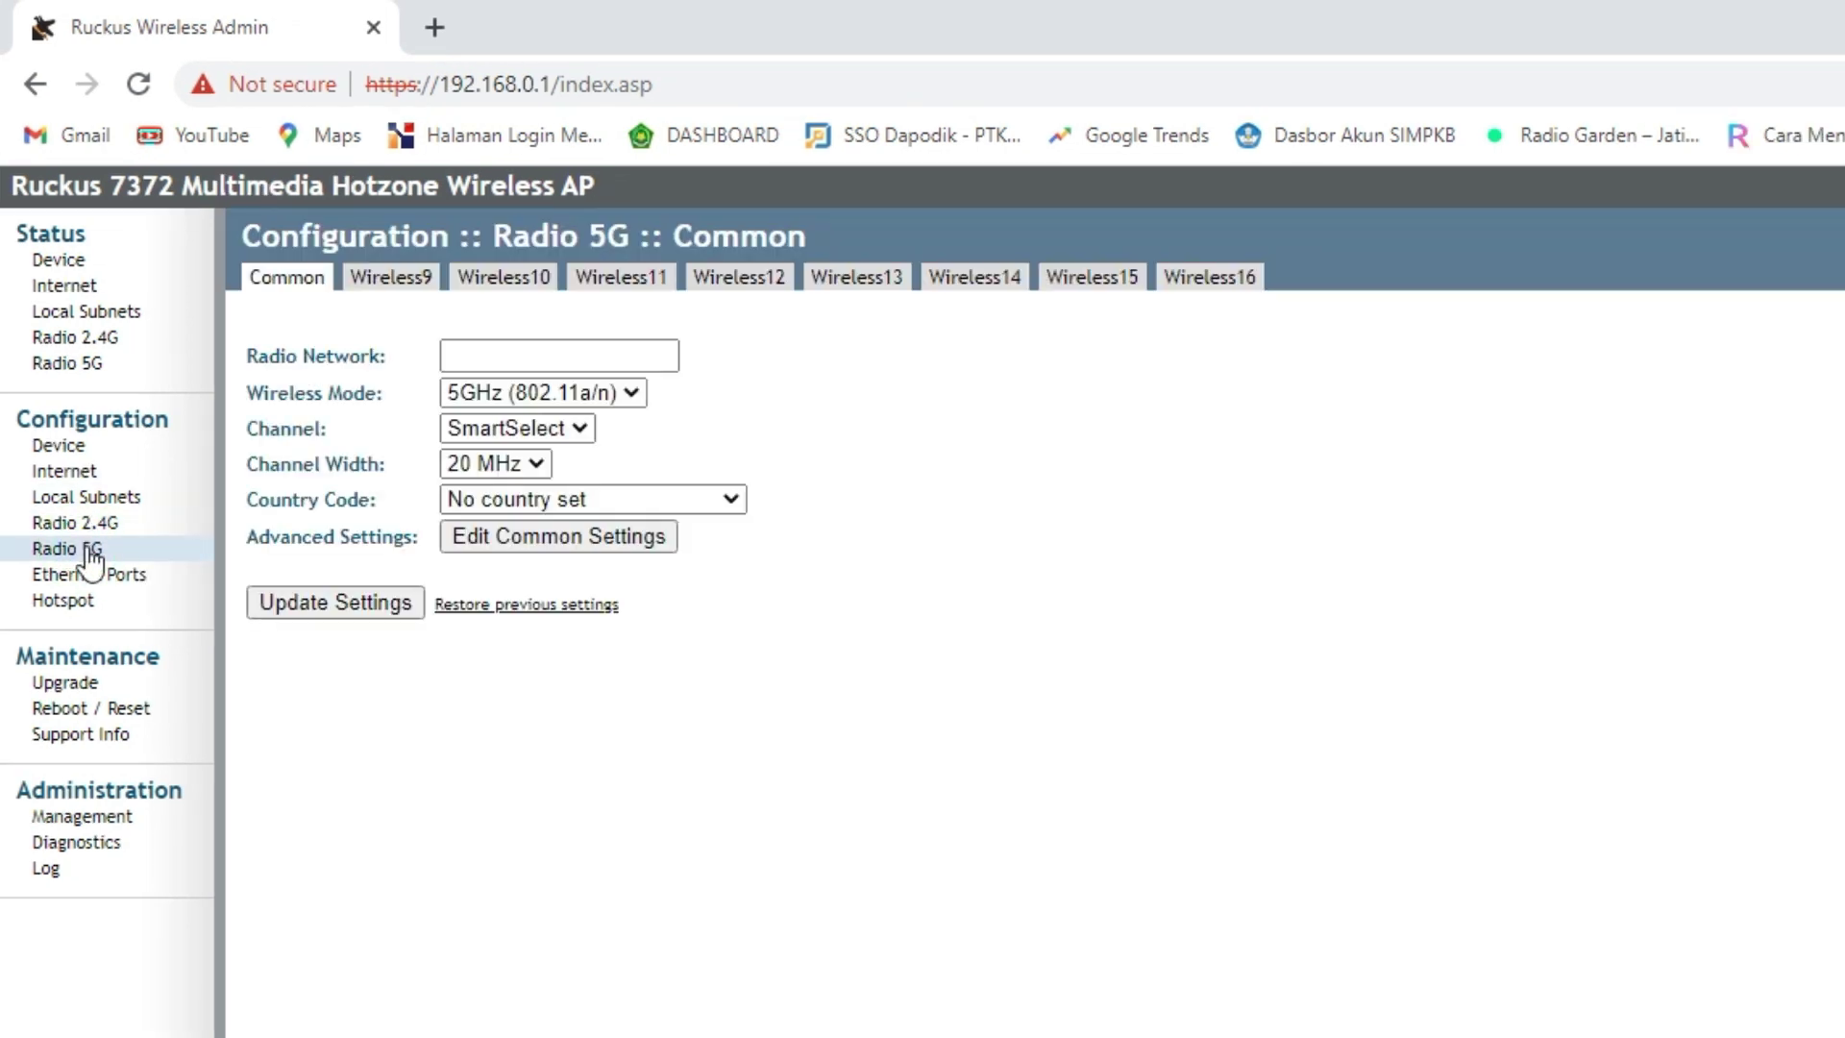
click(525, 429)
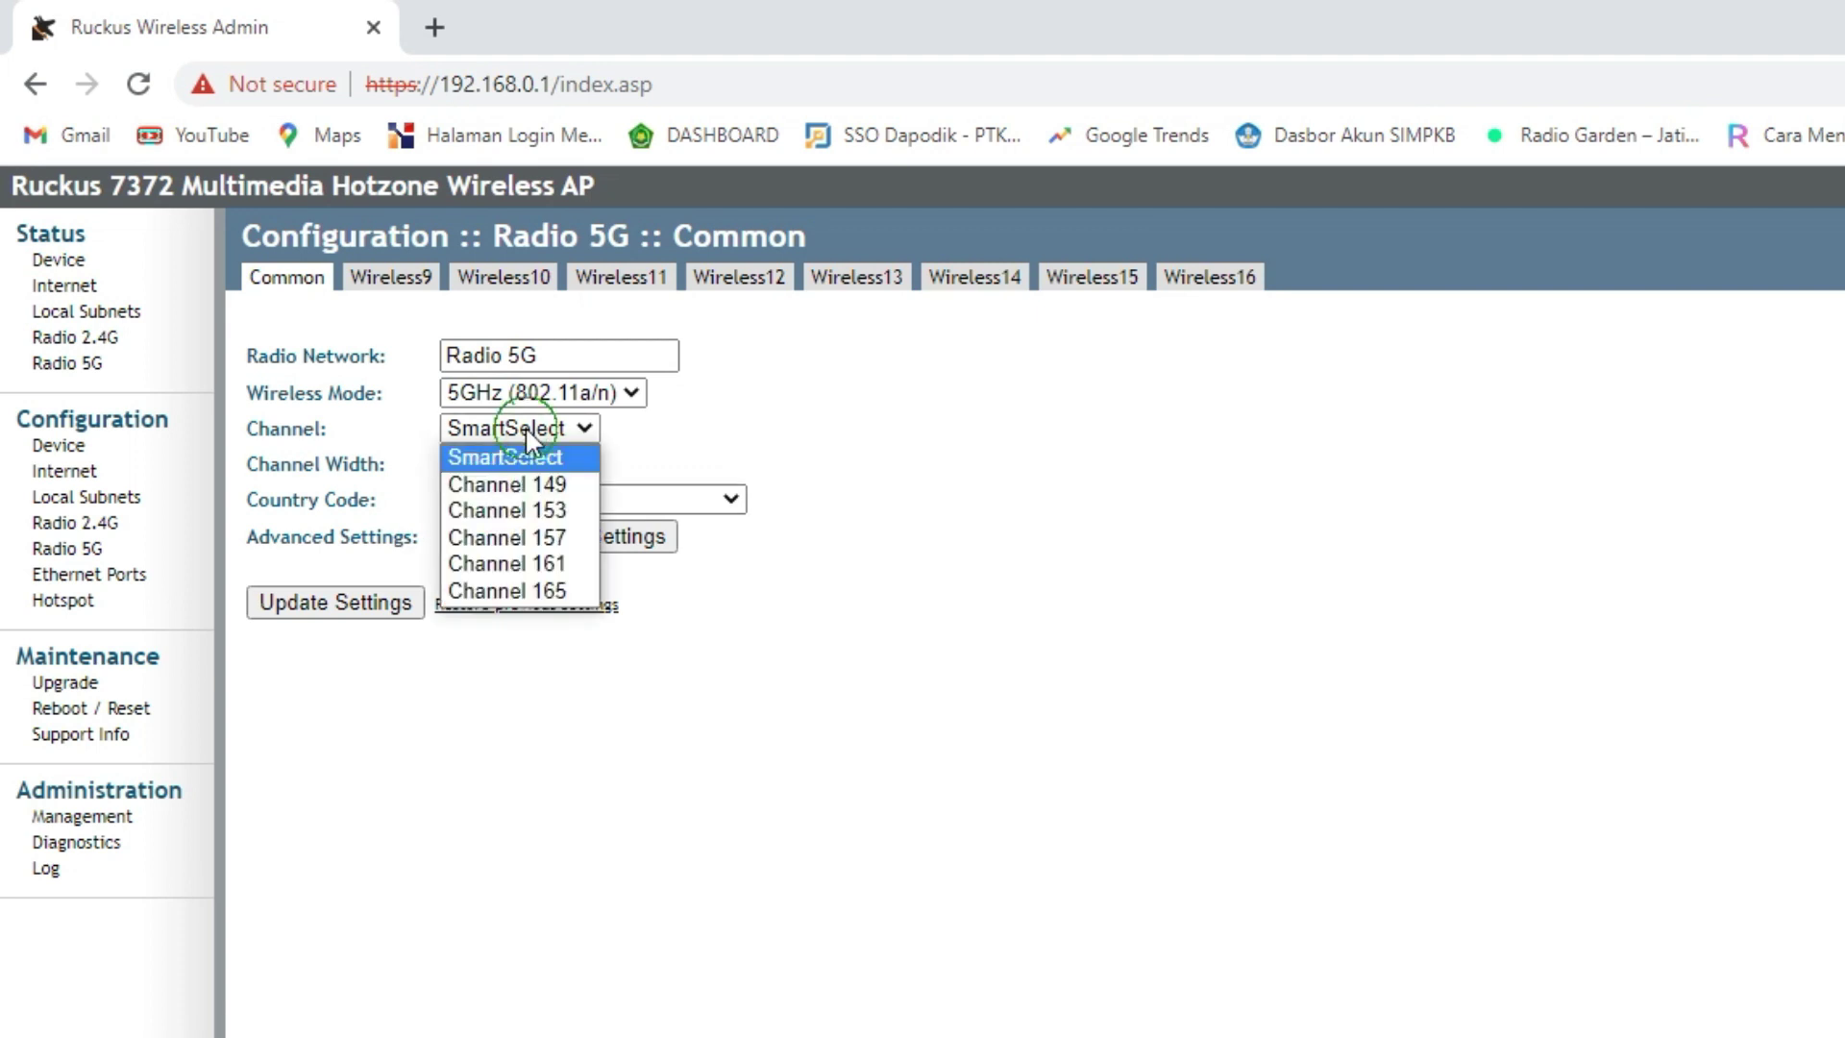
click(509, 485)
click(495, 465)
click(480, 518)
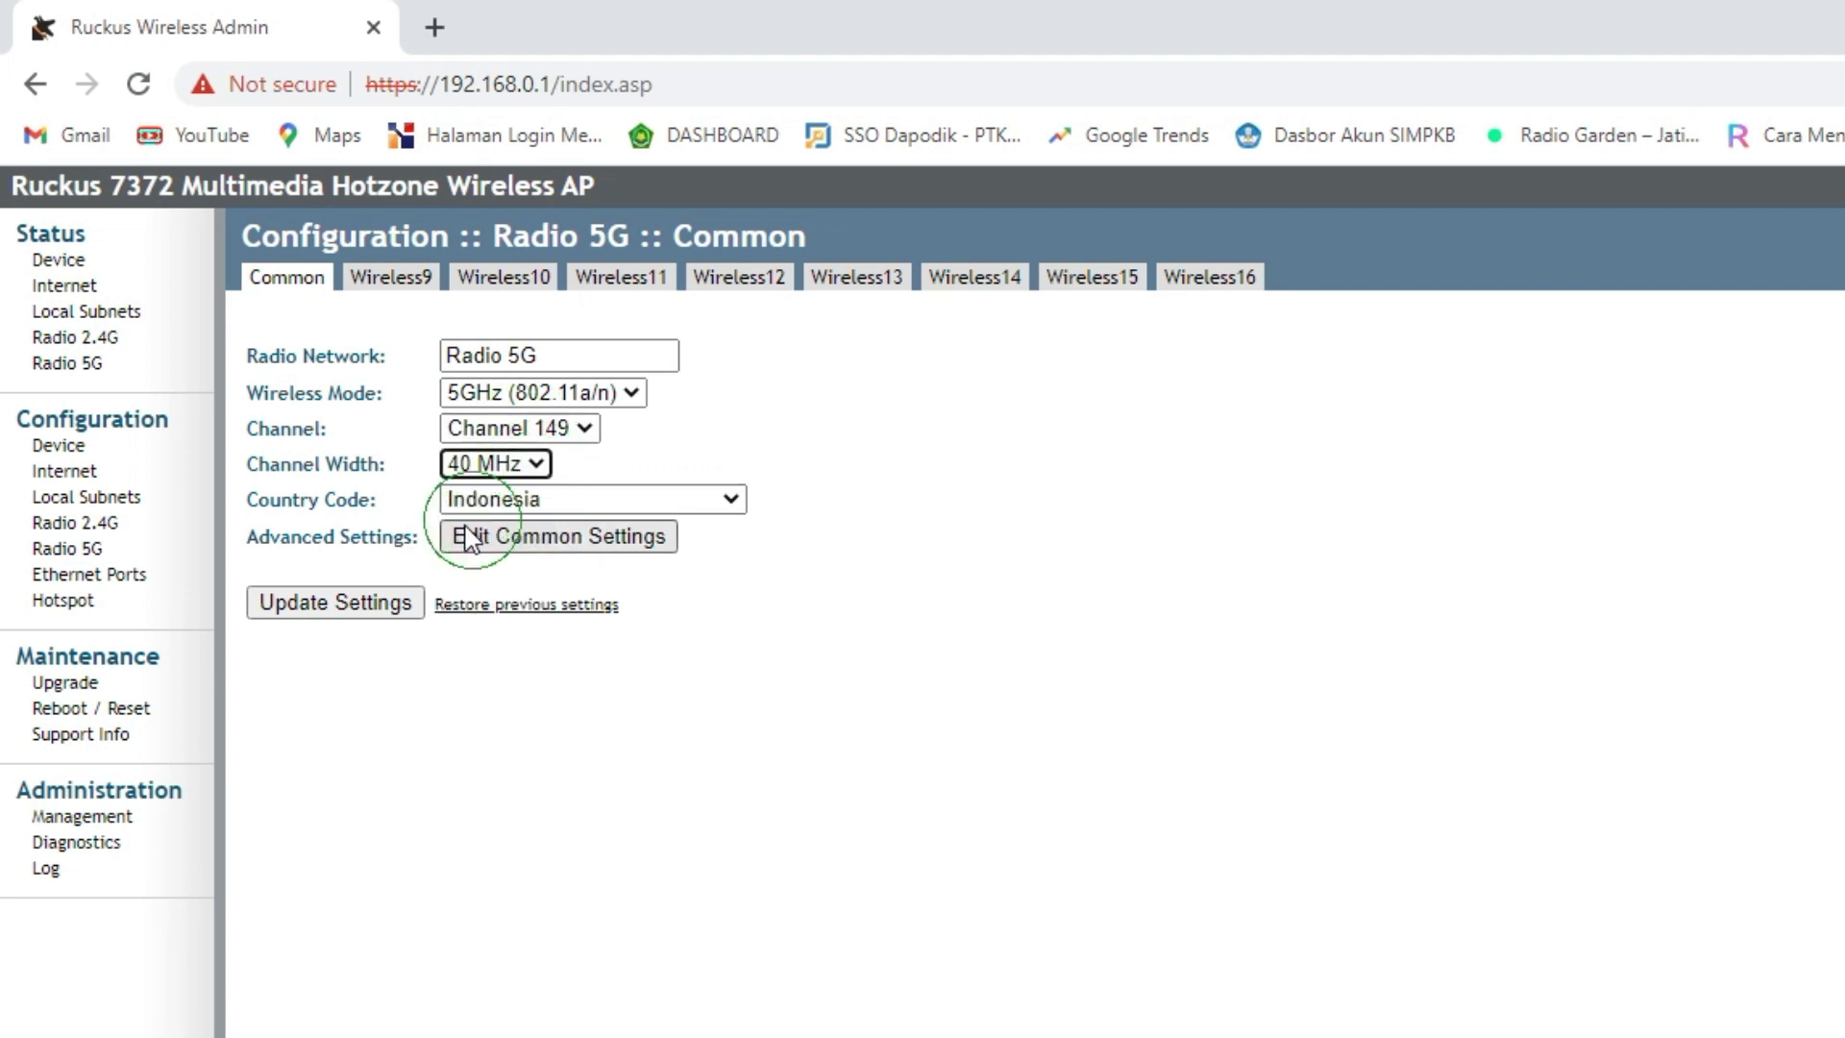
click(366, 613)
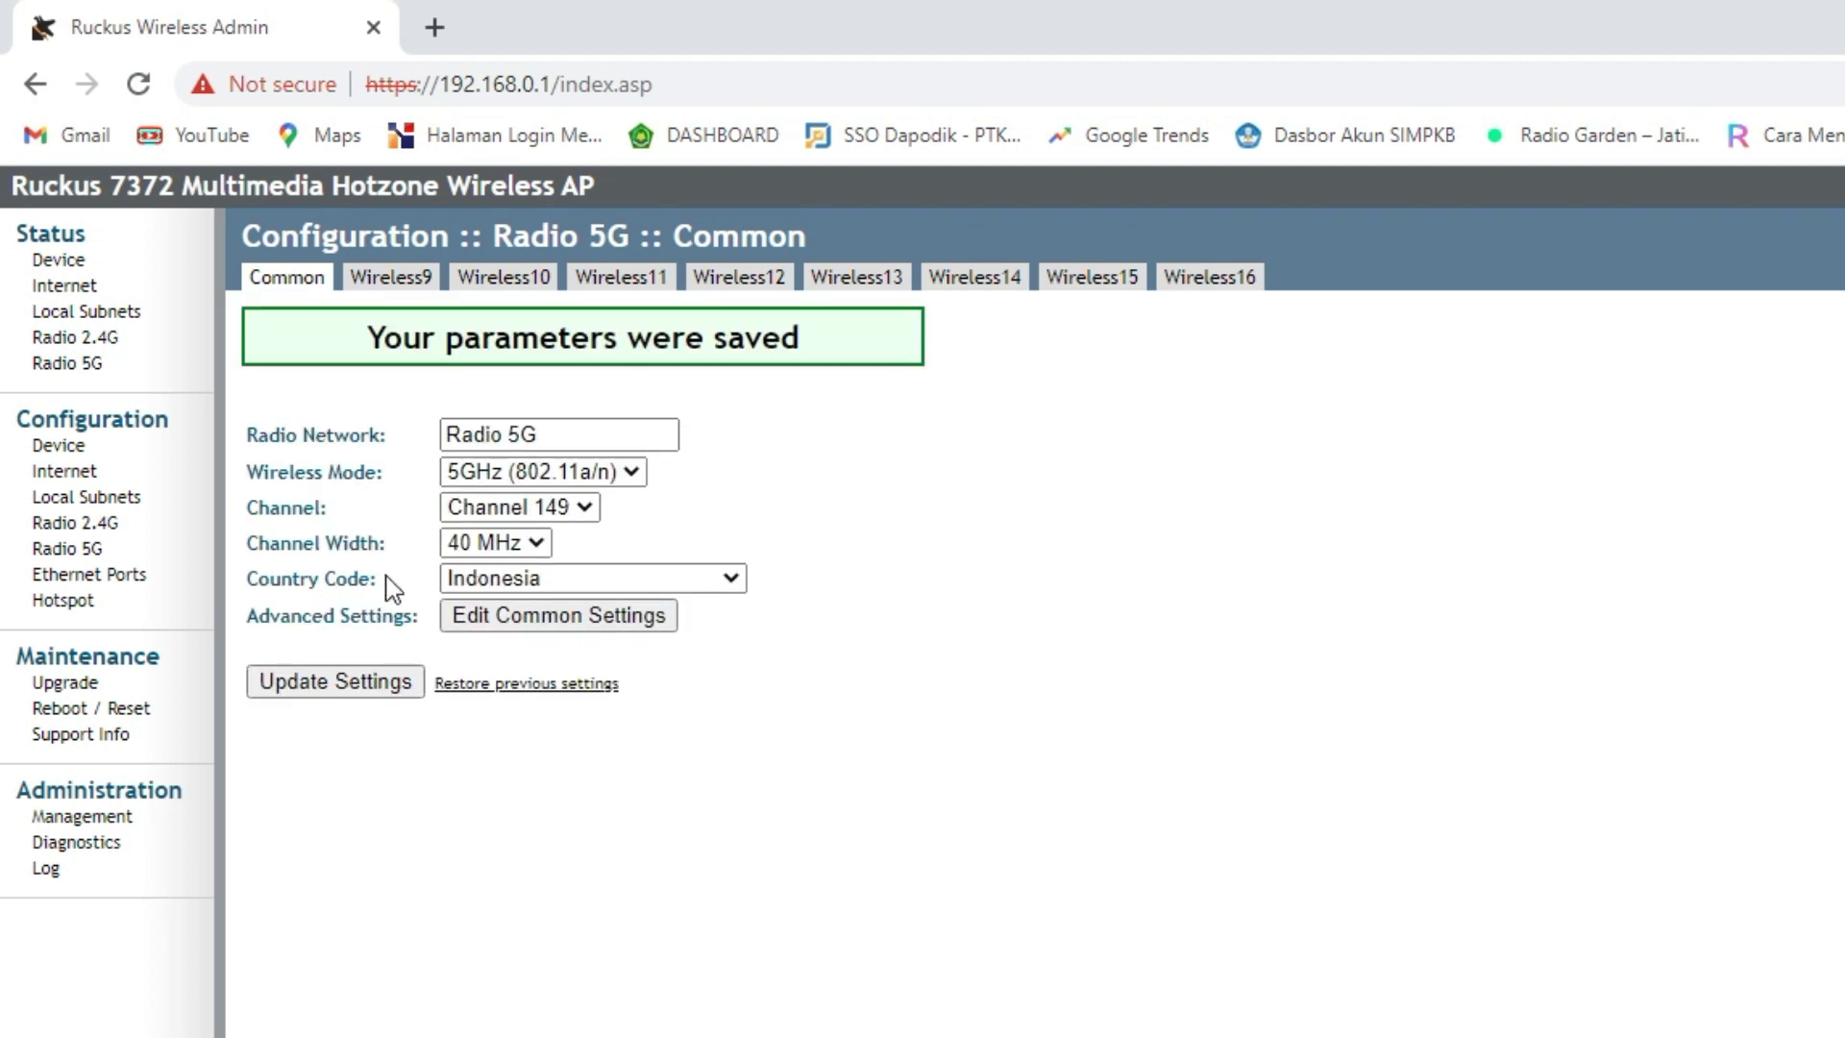
click(111, 524)
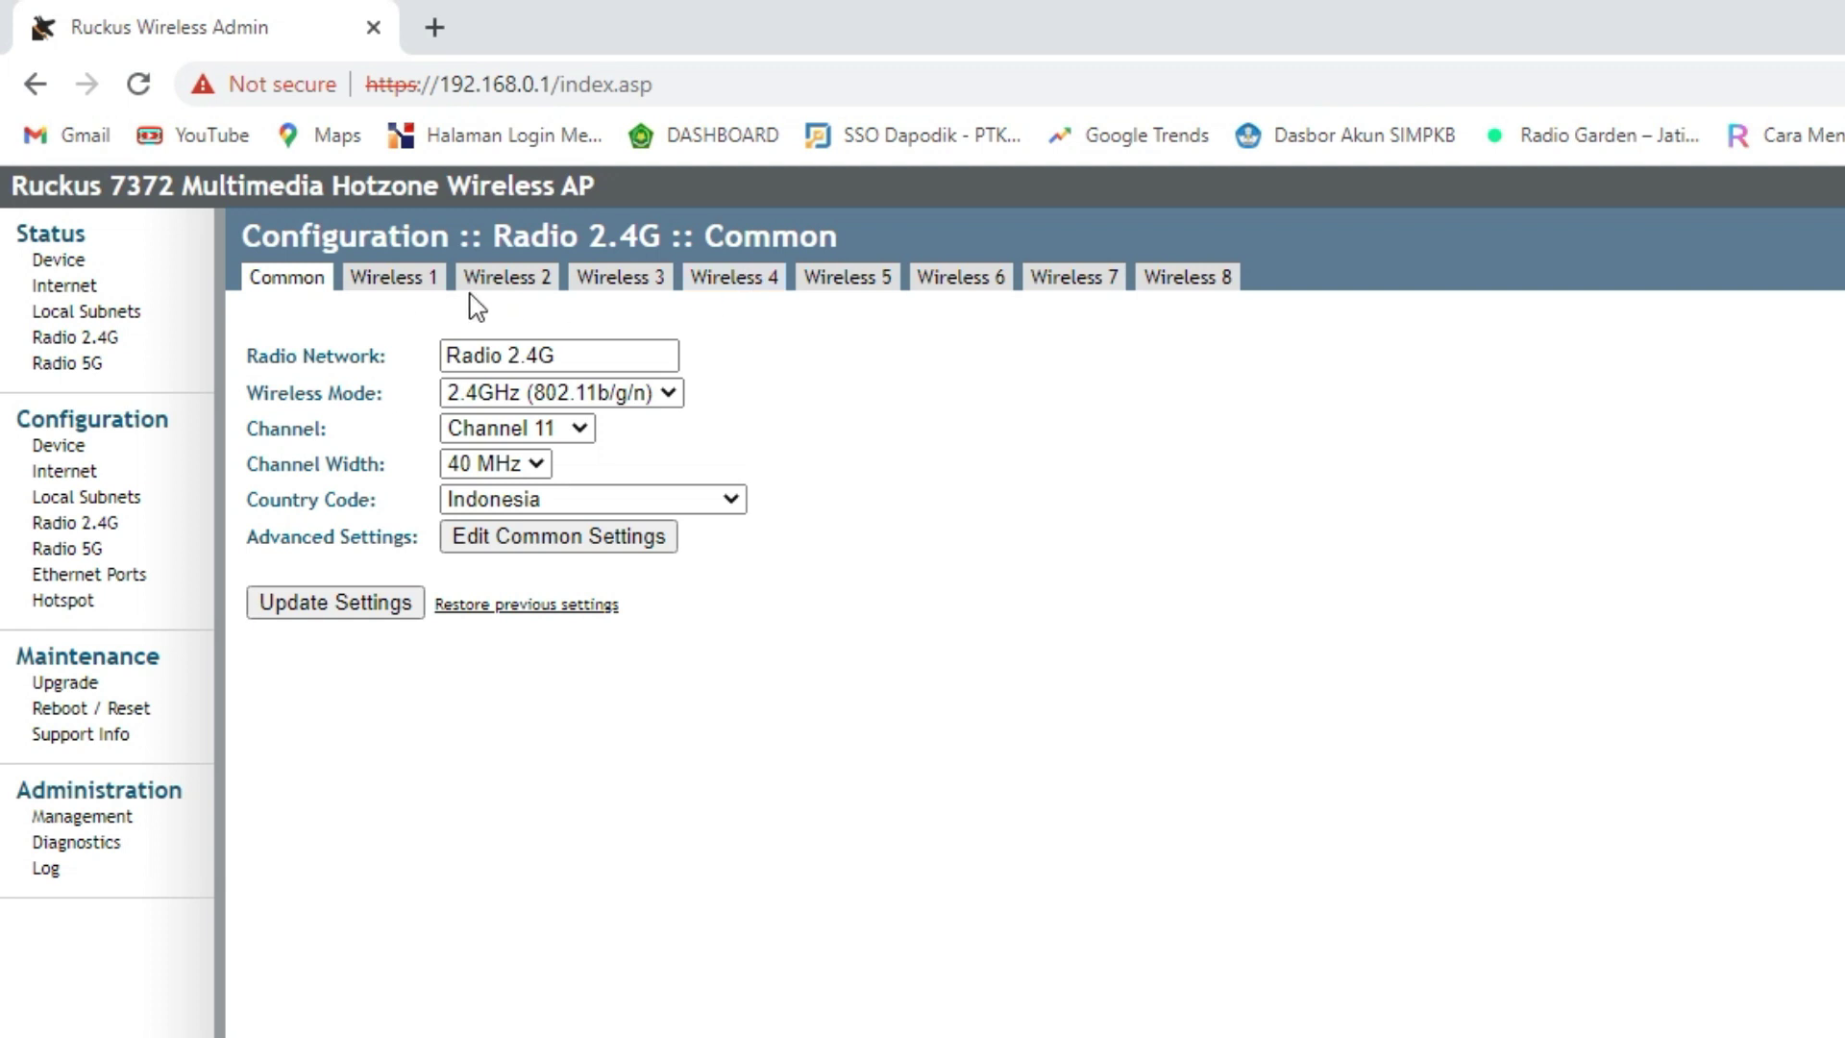
- Open the Radio 2.4G Wireless 1 page, currently disabled with SSID Wireless1
click(413, 280)
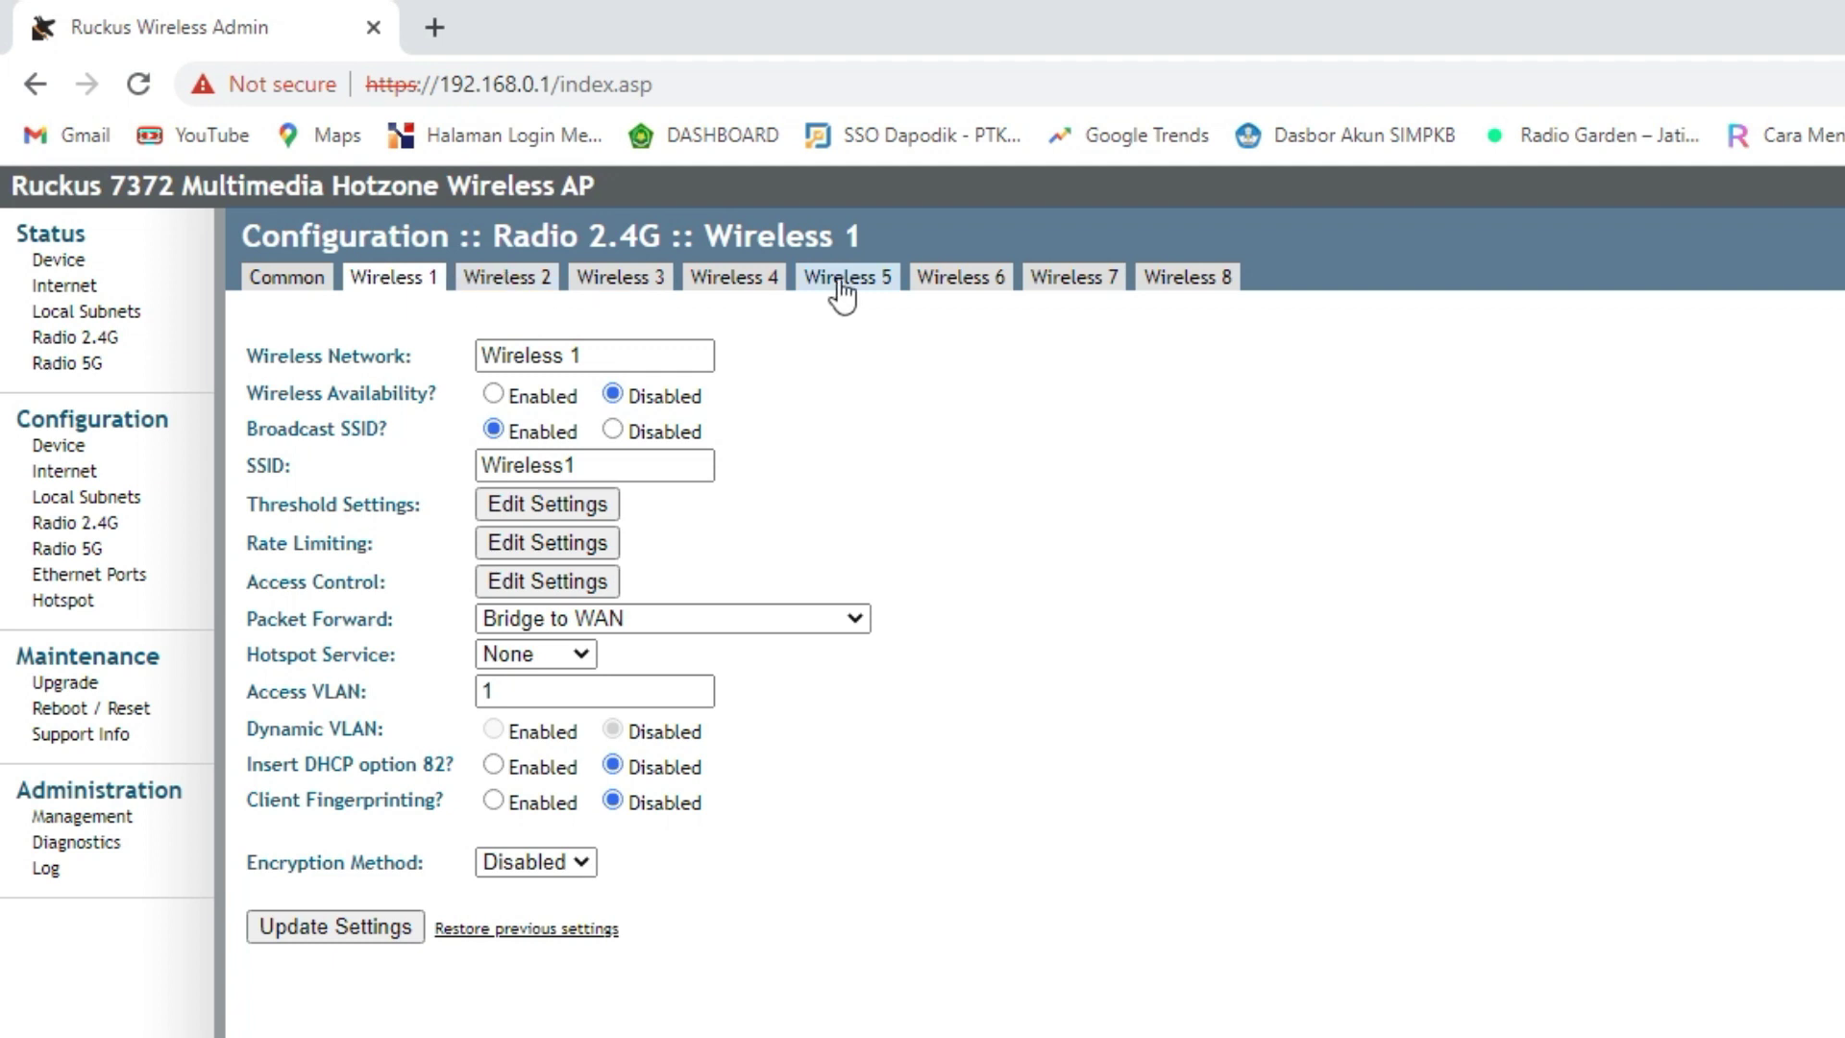
- Rename the Wireless 1 SSID to 'UAM R1' and enable the network
click(423, 280)
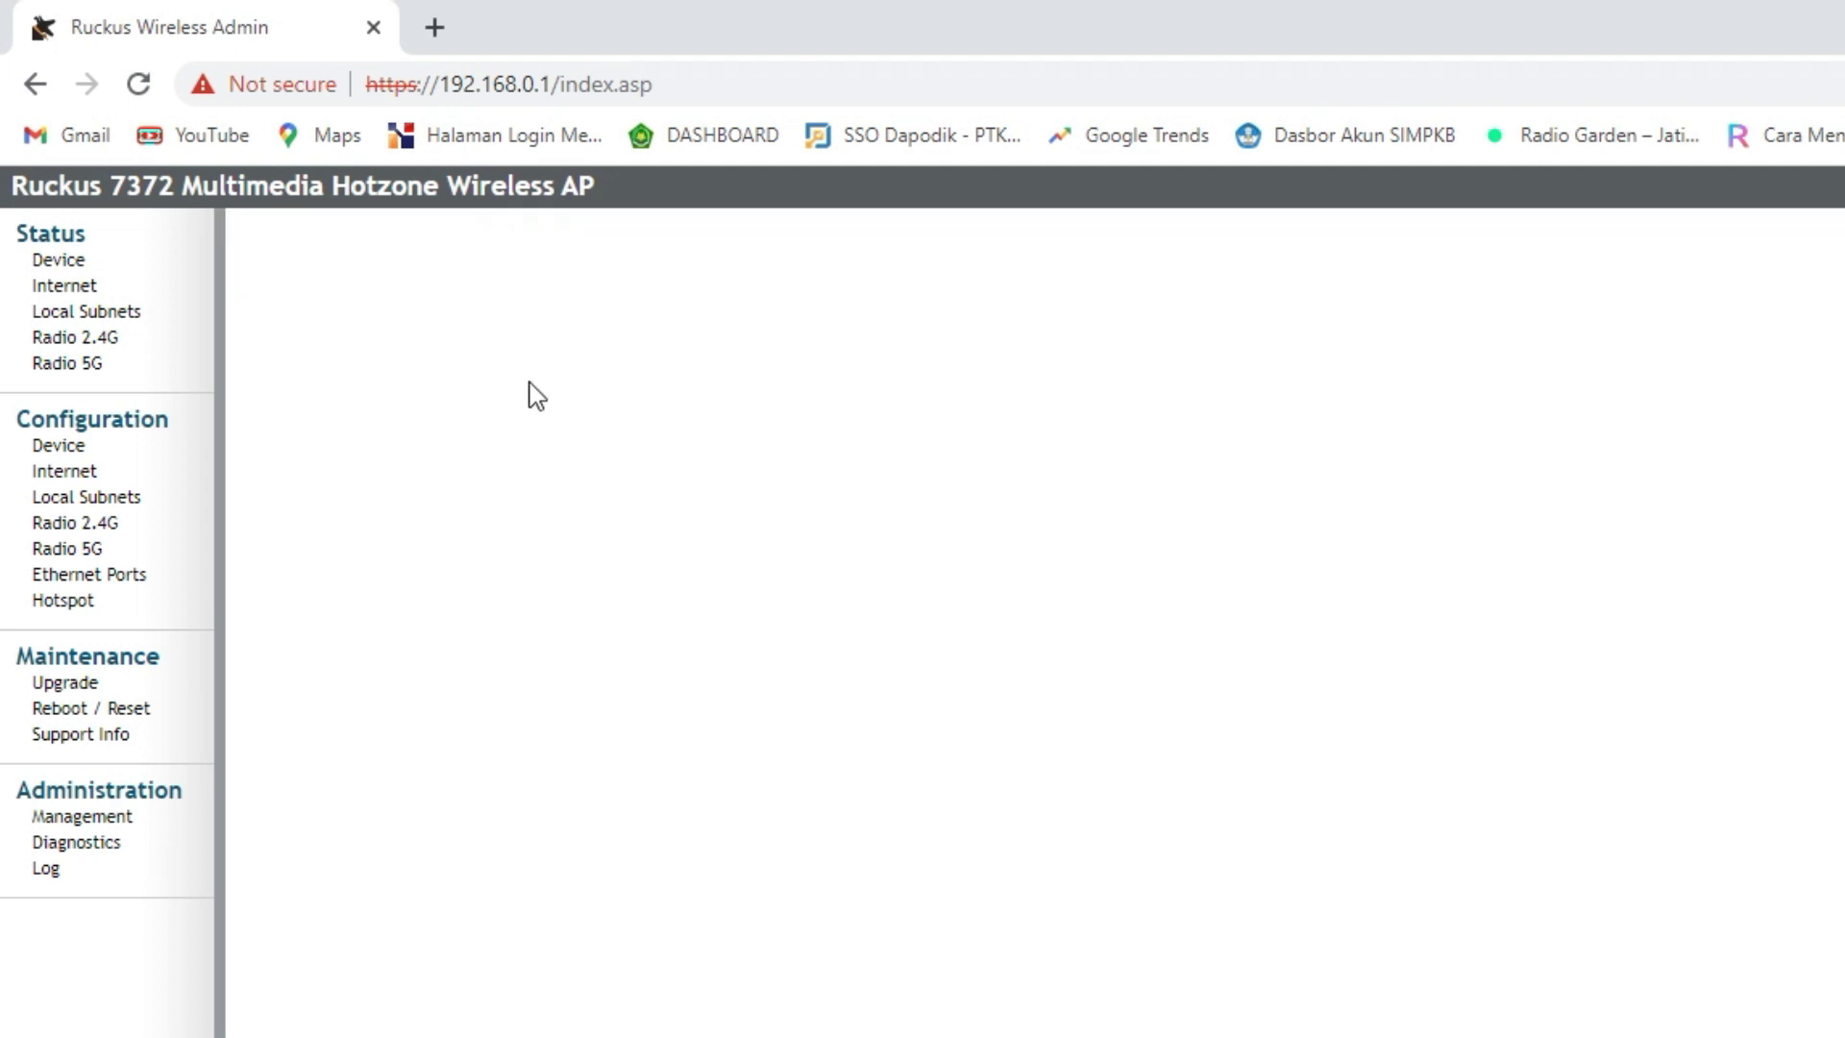
key(Tab)
key(Tab)
key(Tab)
key(Tab)
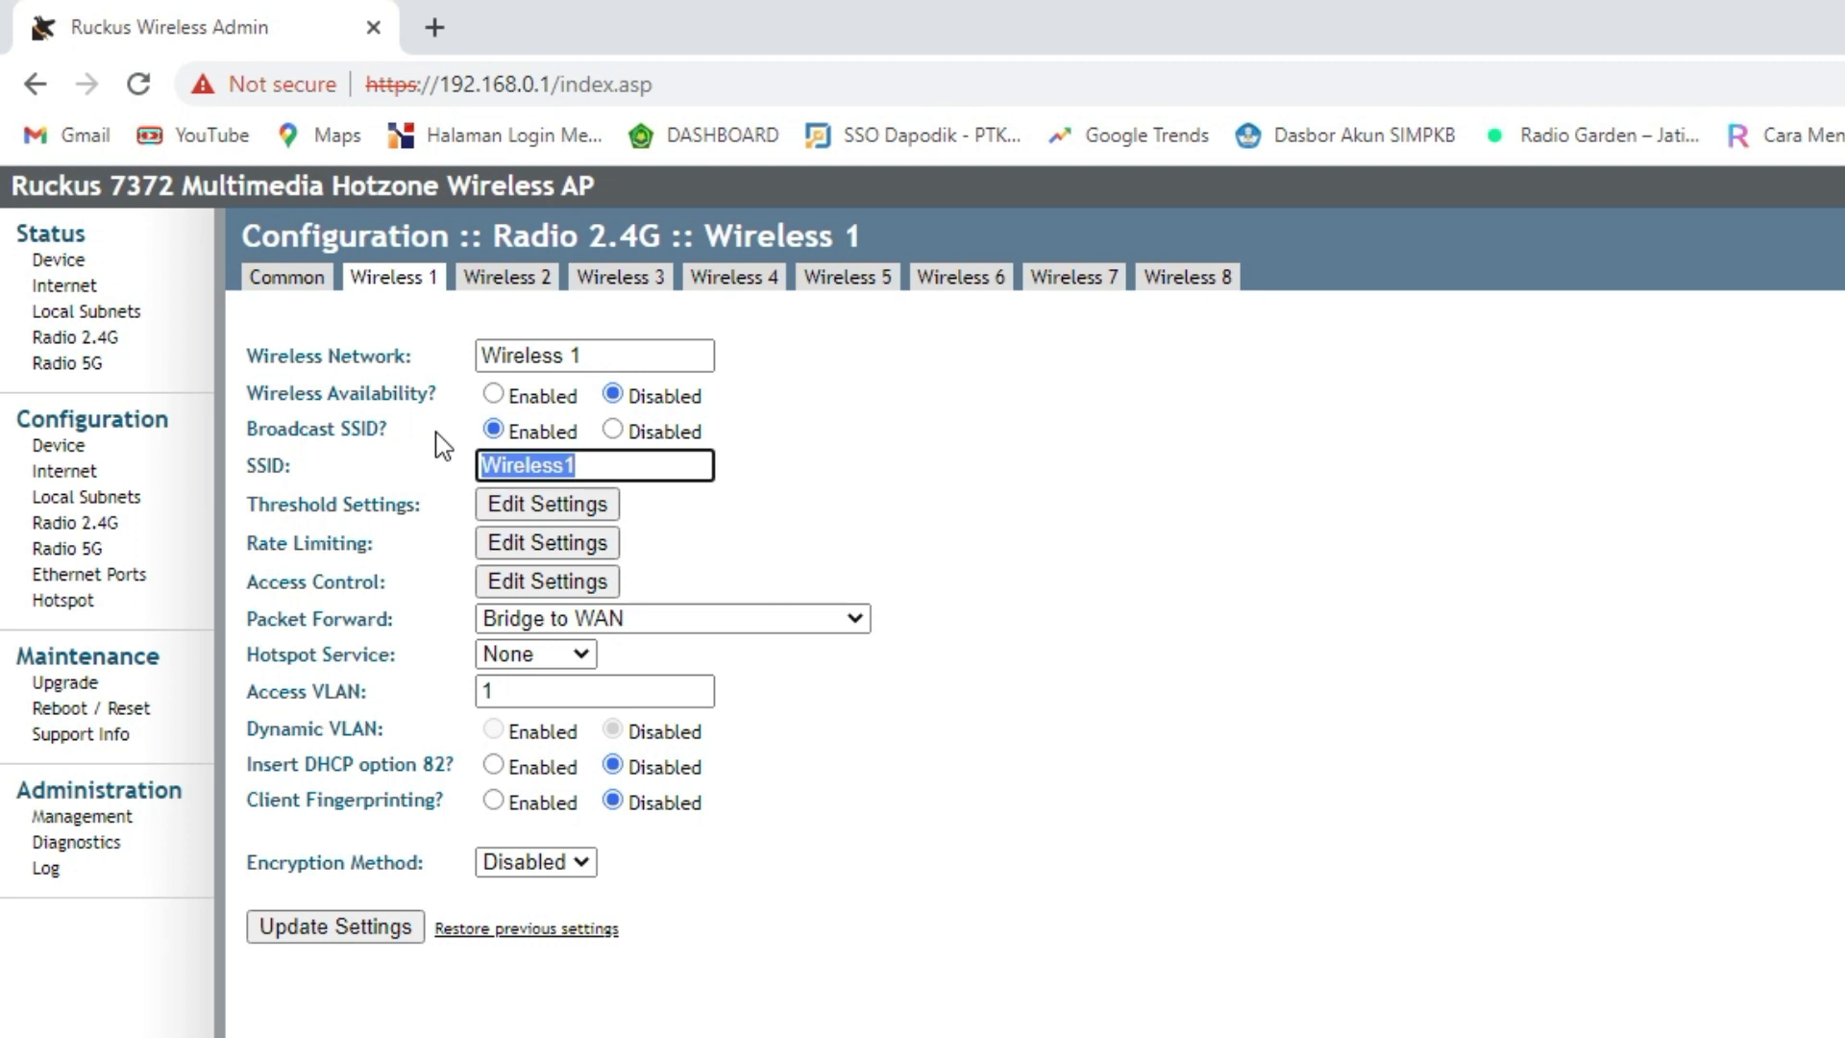
text(UAM)
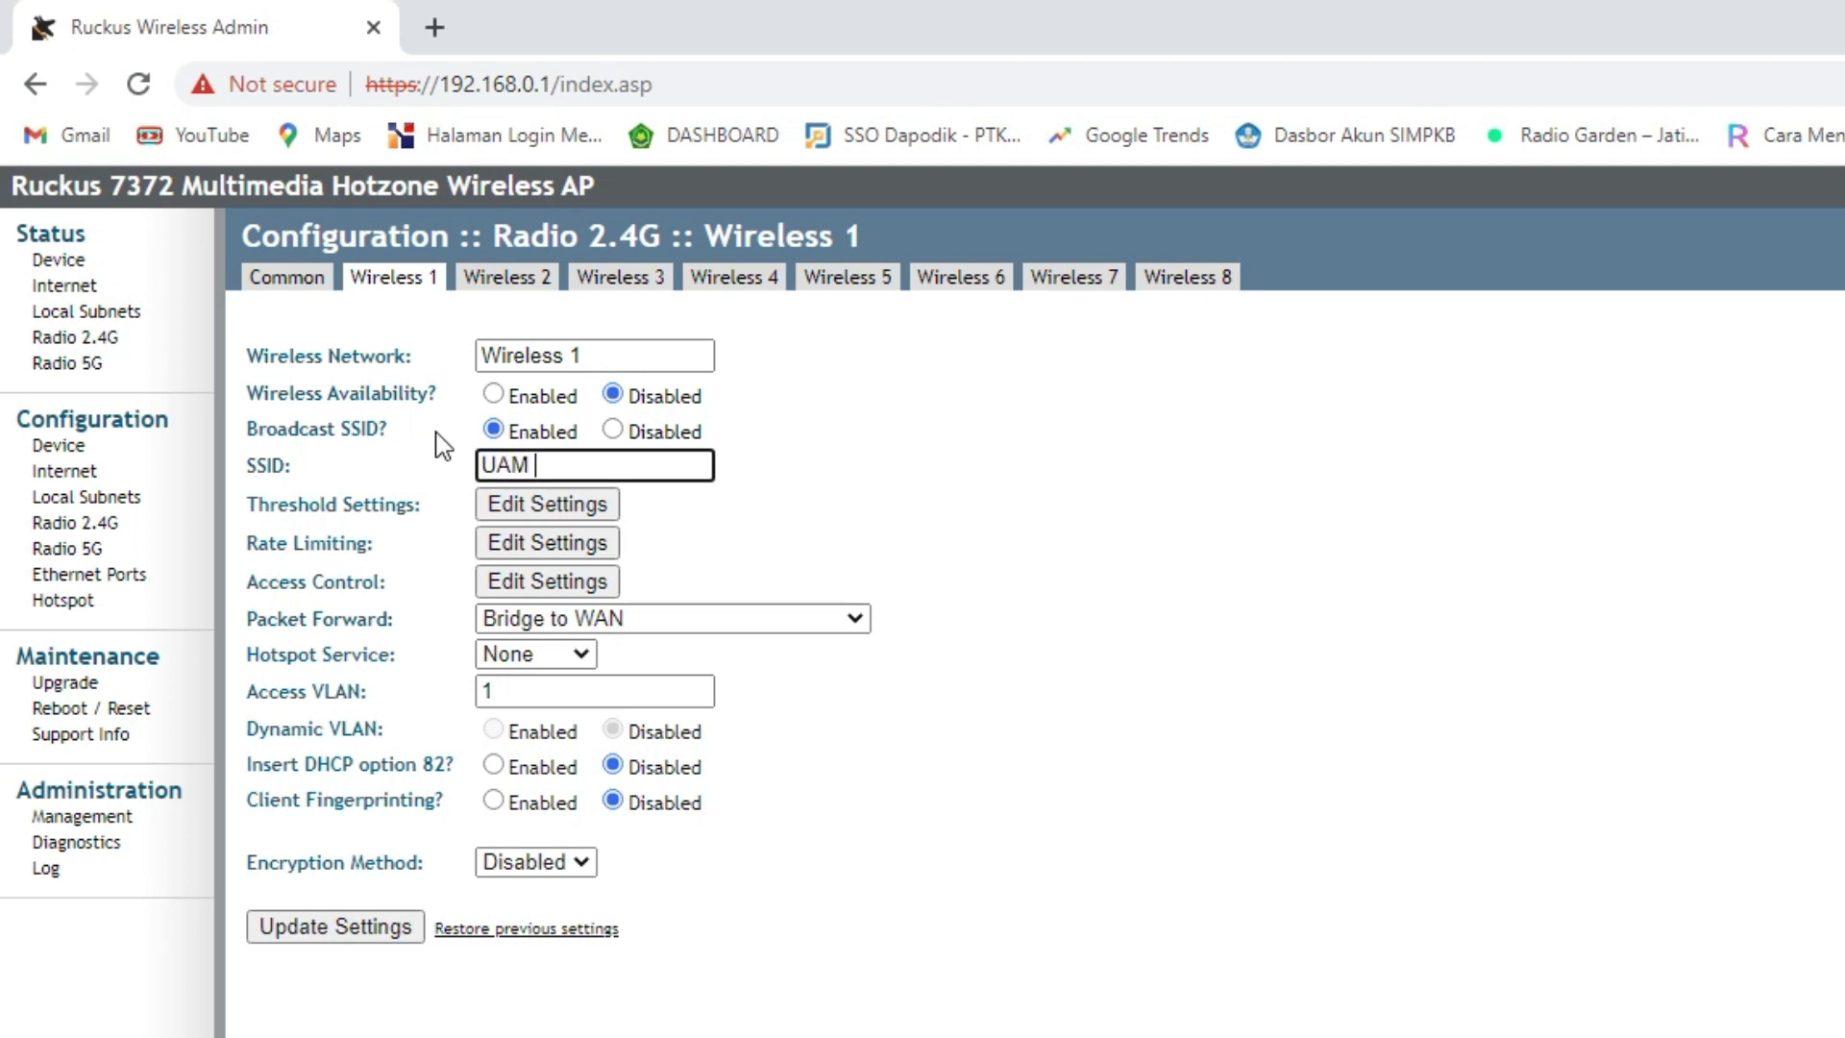
text( R1)
click(493, 394)
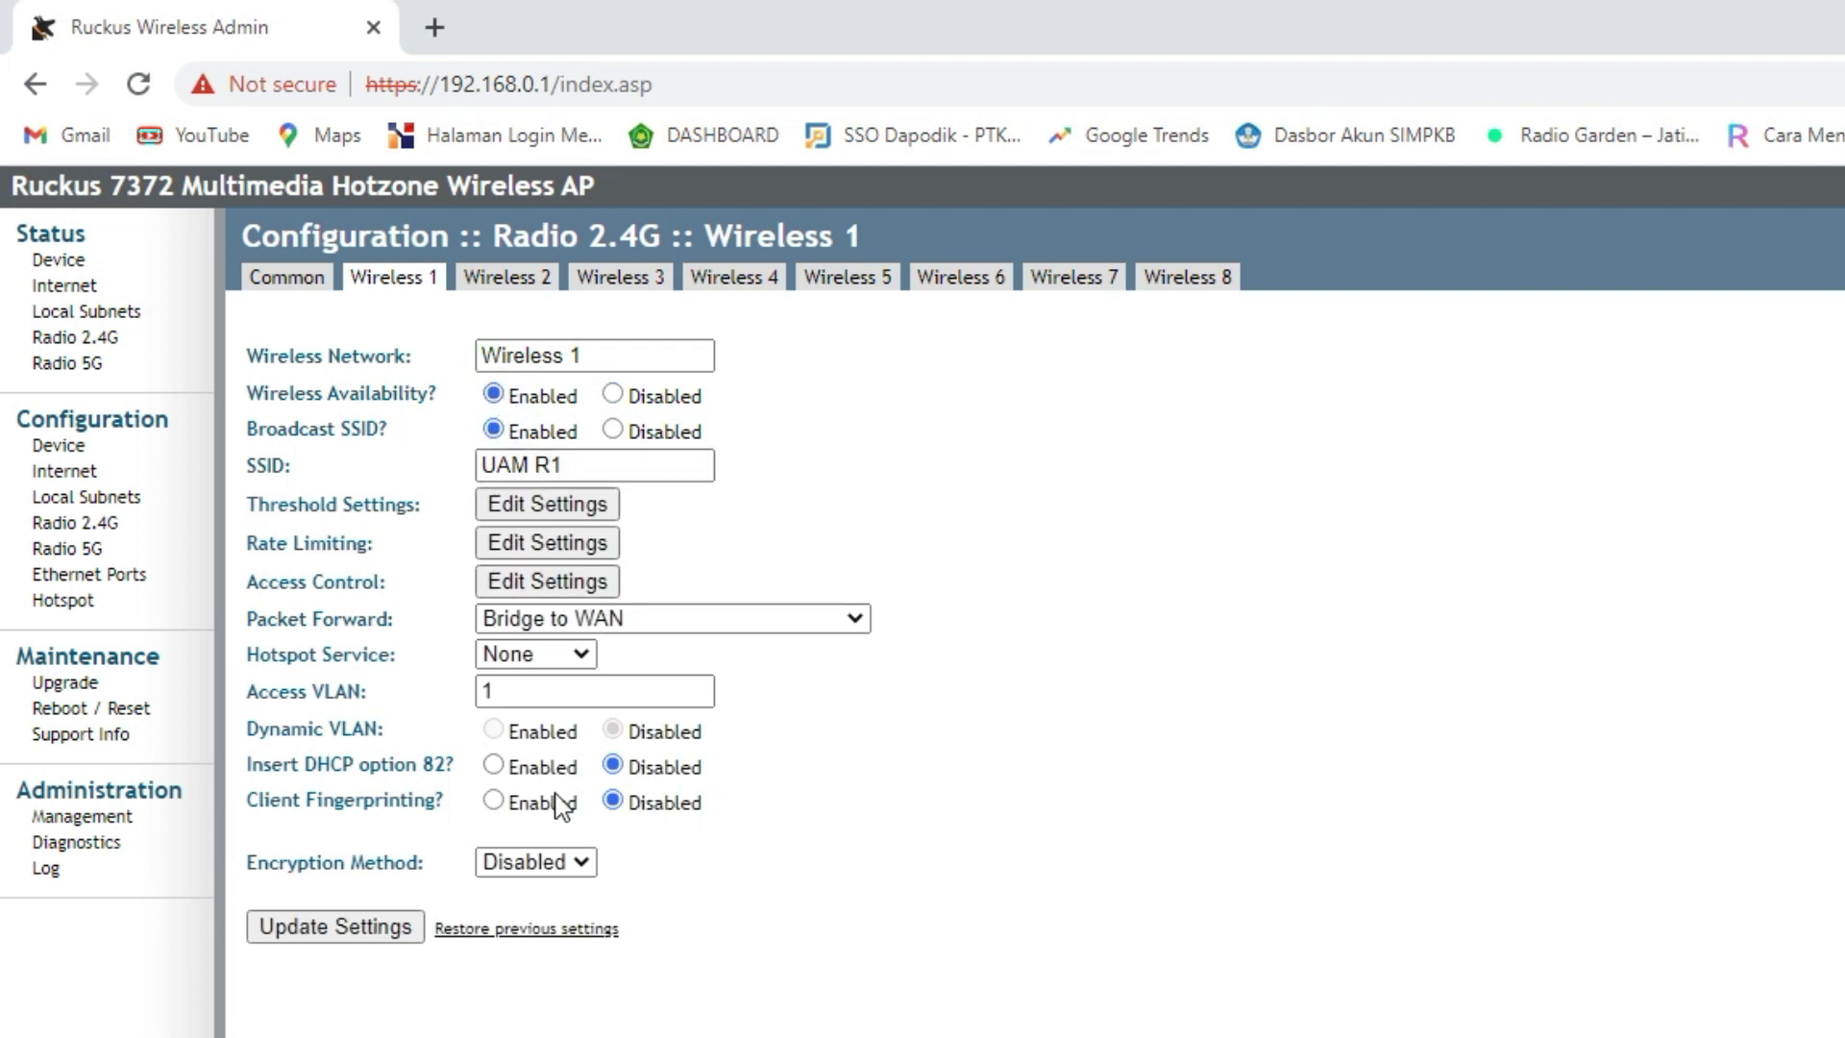
- Switch encryption to WPA, revert it to Disabled, and save the Wireless 1 settings
click(562, 870)
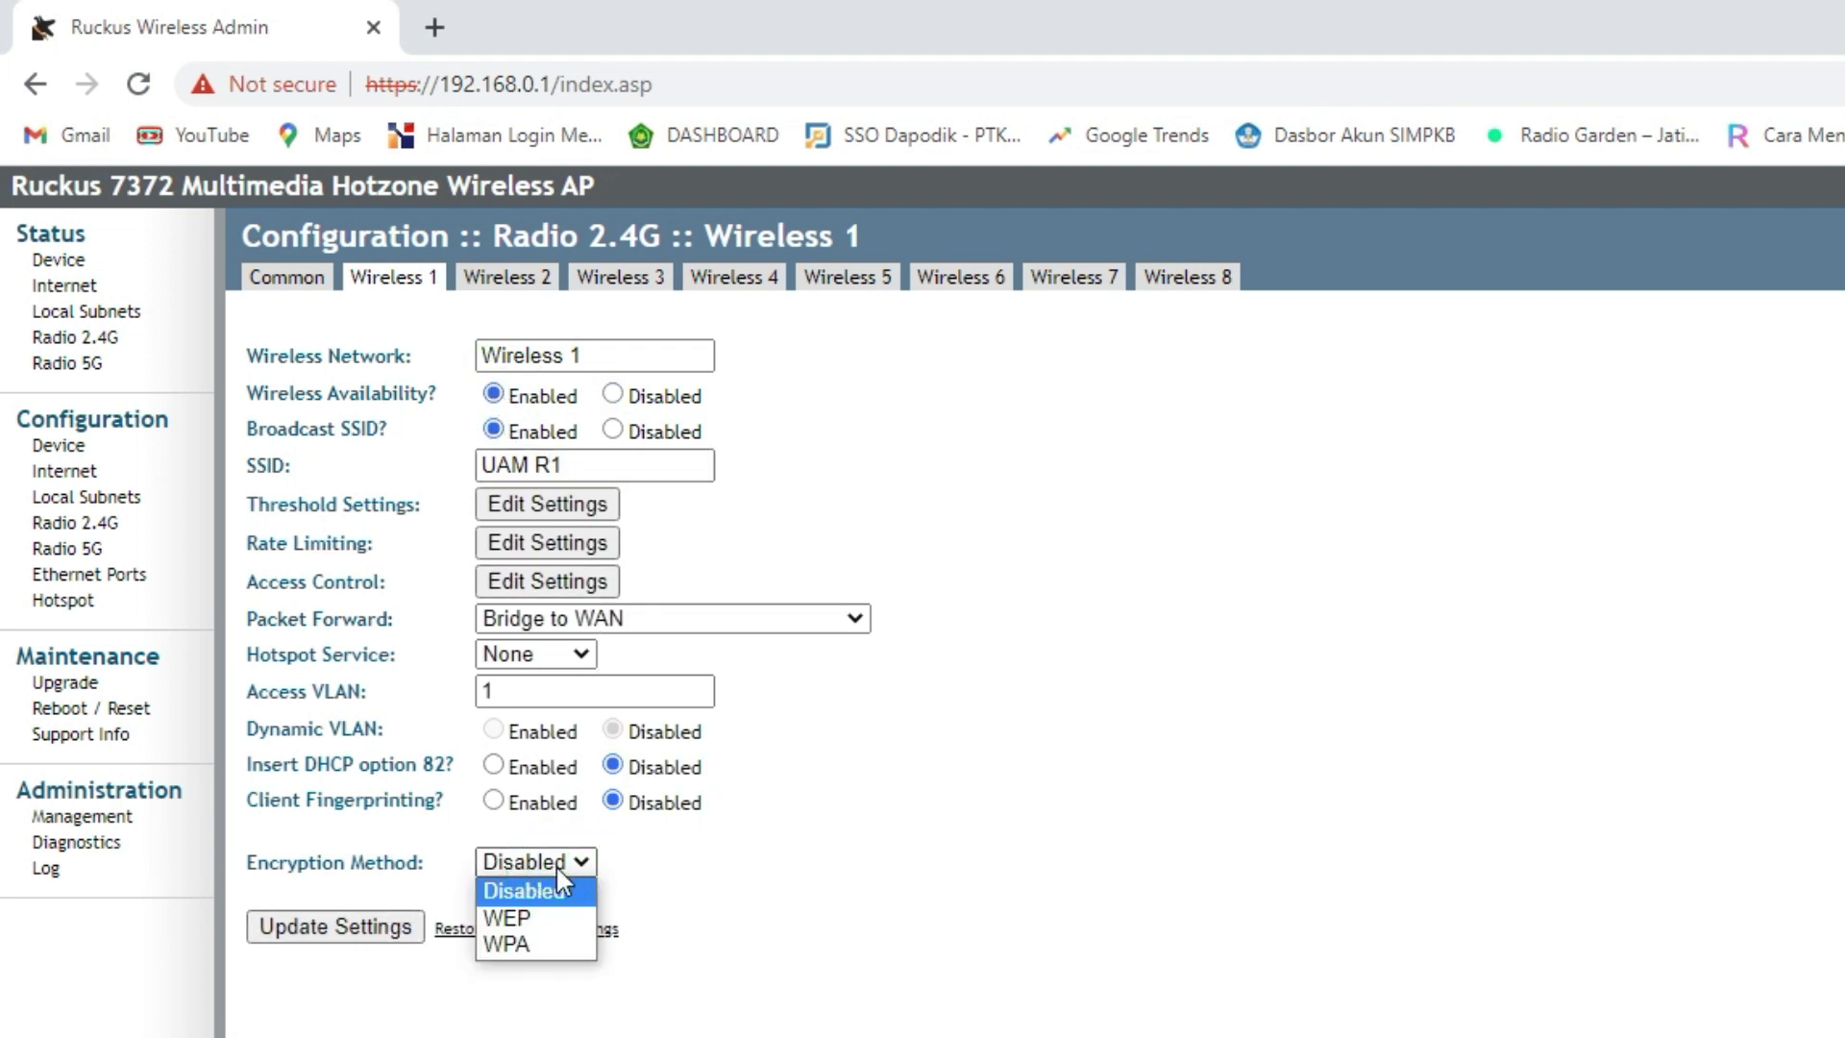
click(534, 937)
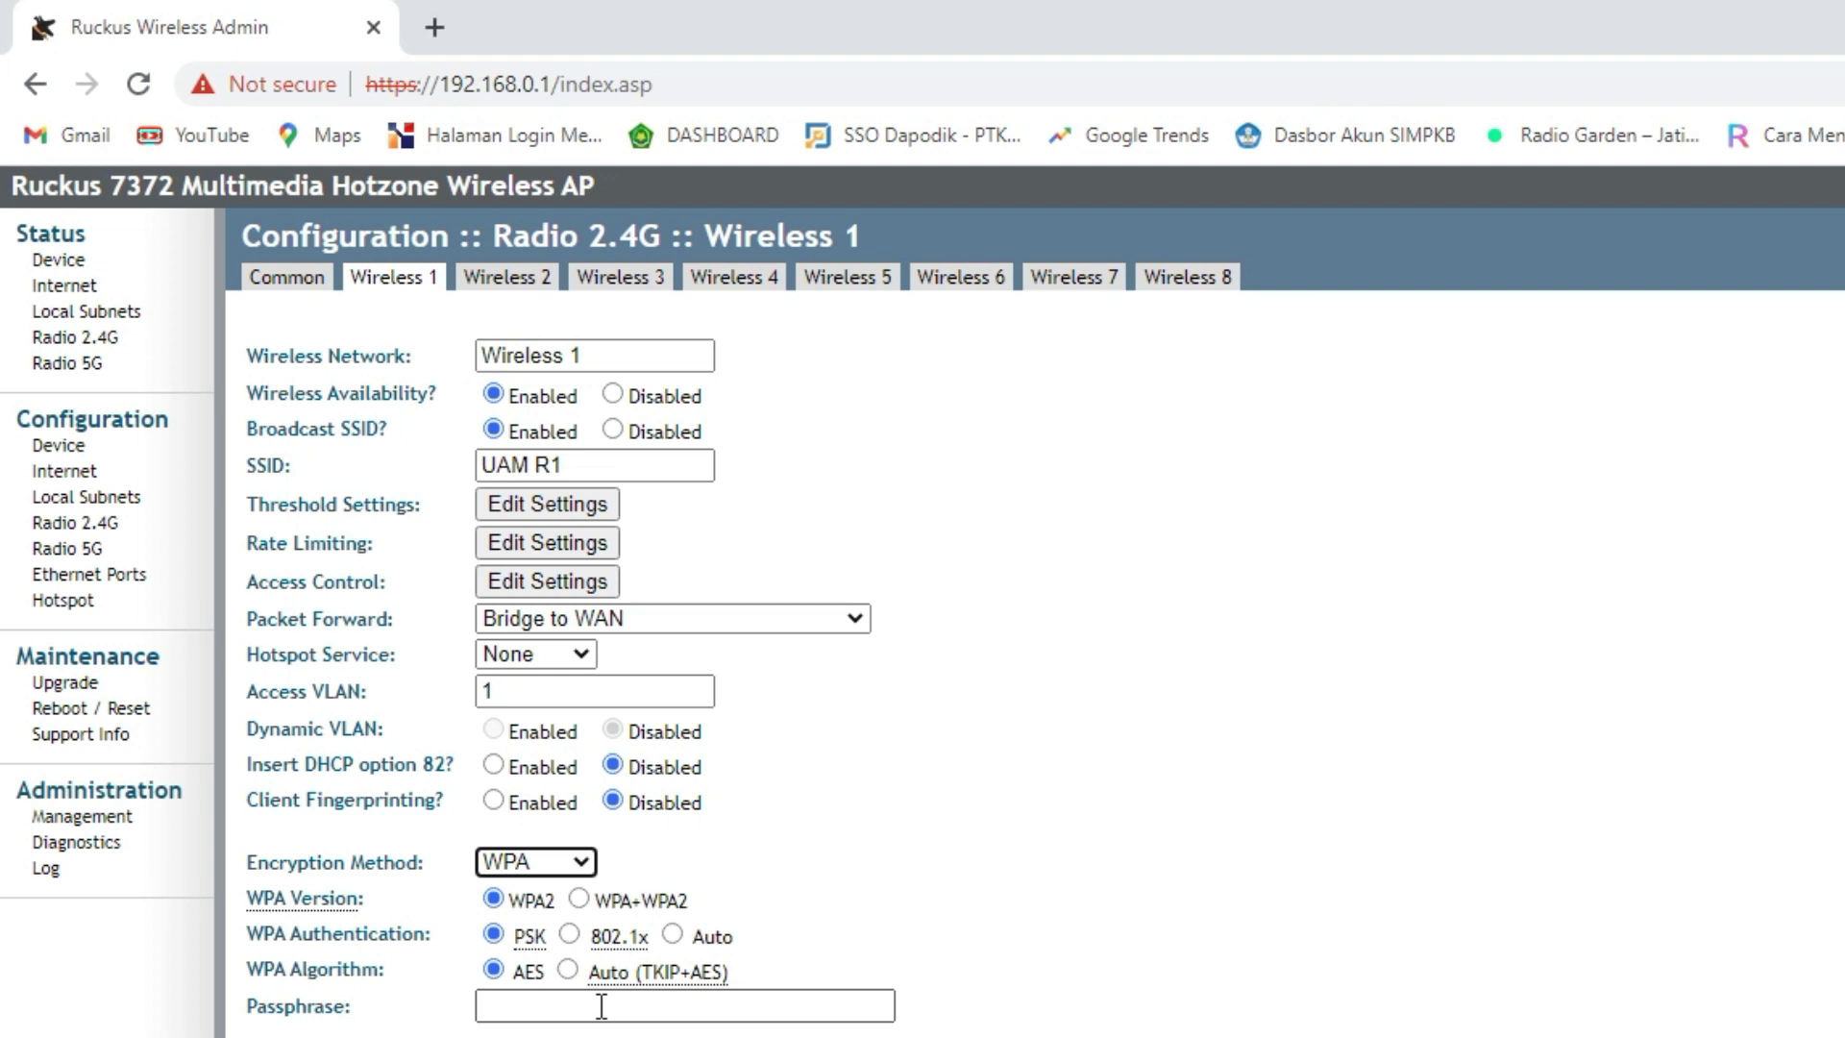
click(546, 860)
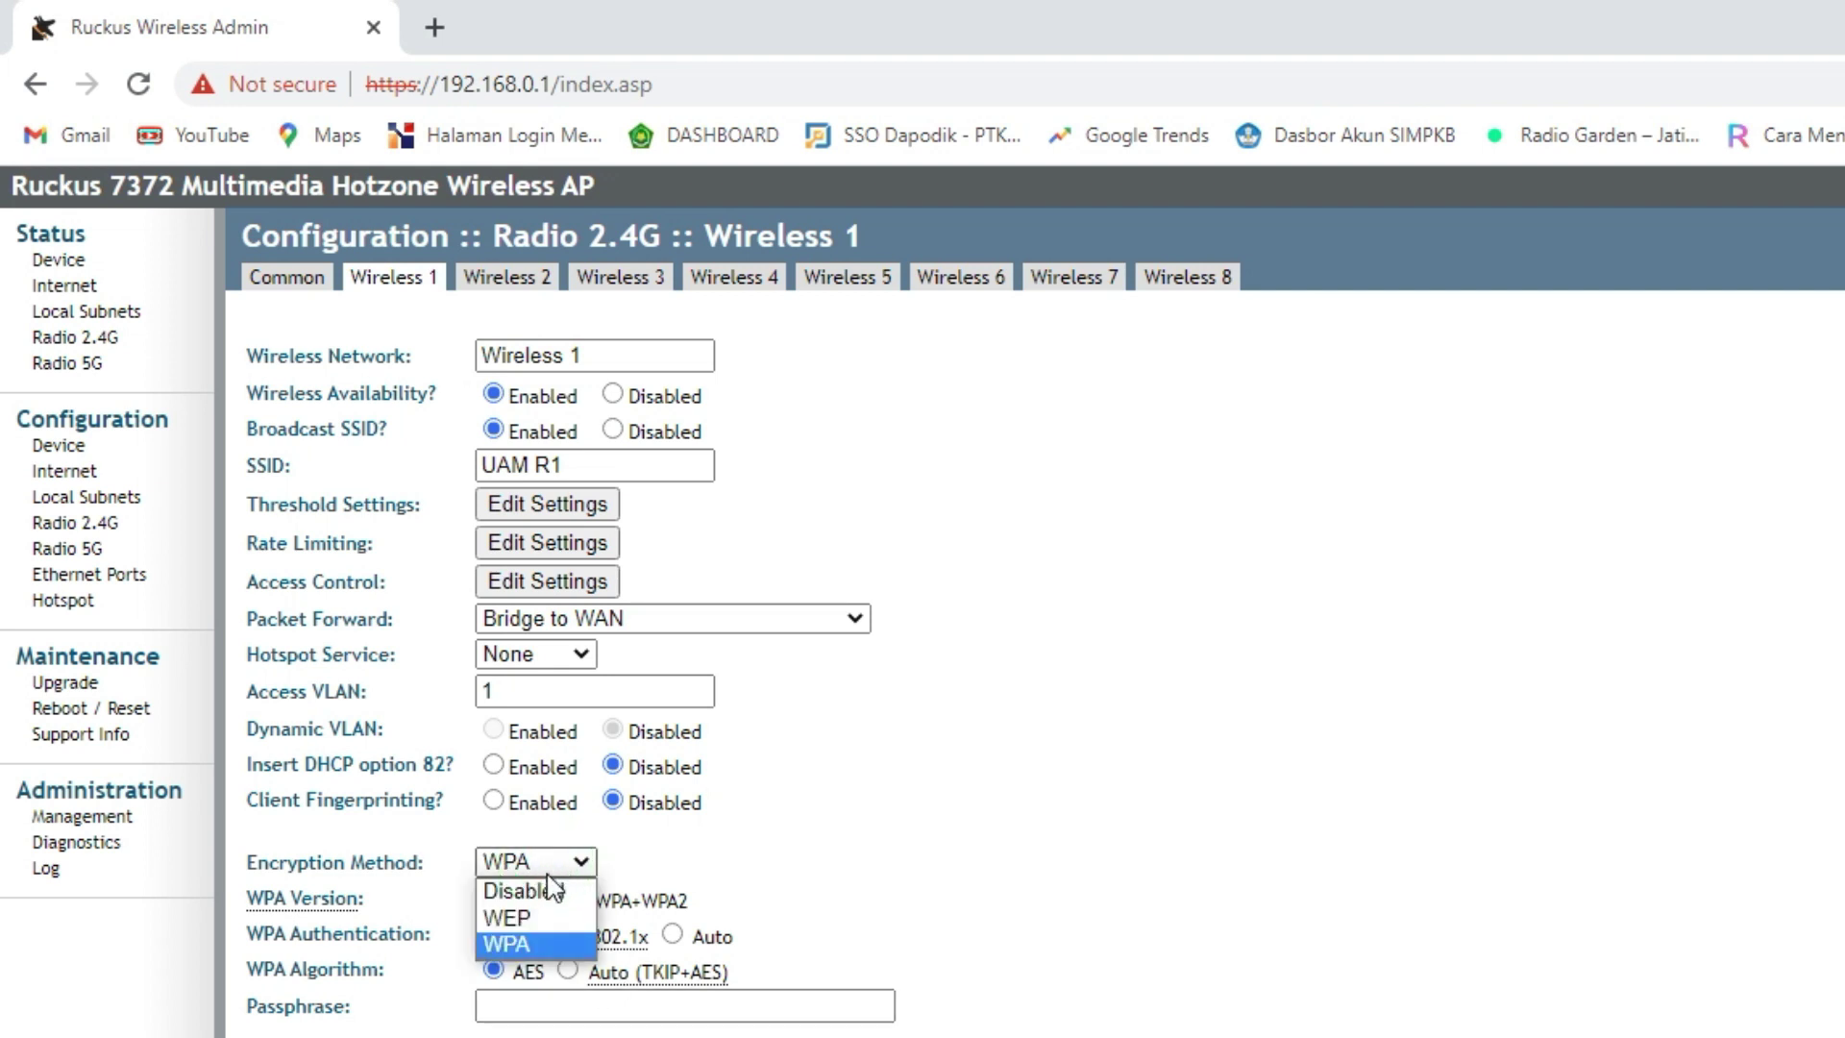
click(524, 891)
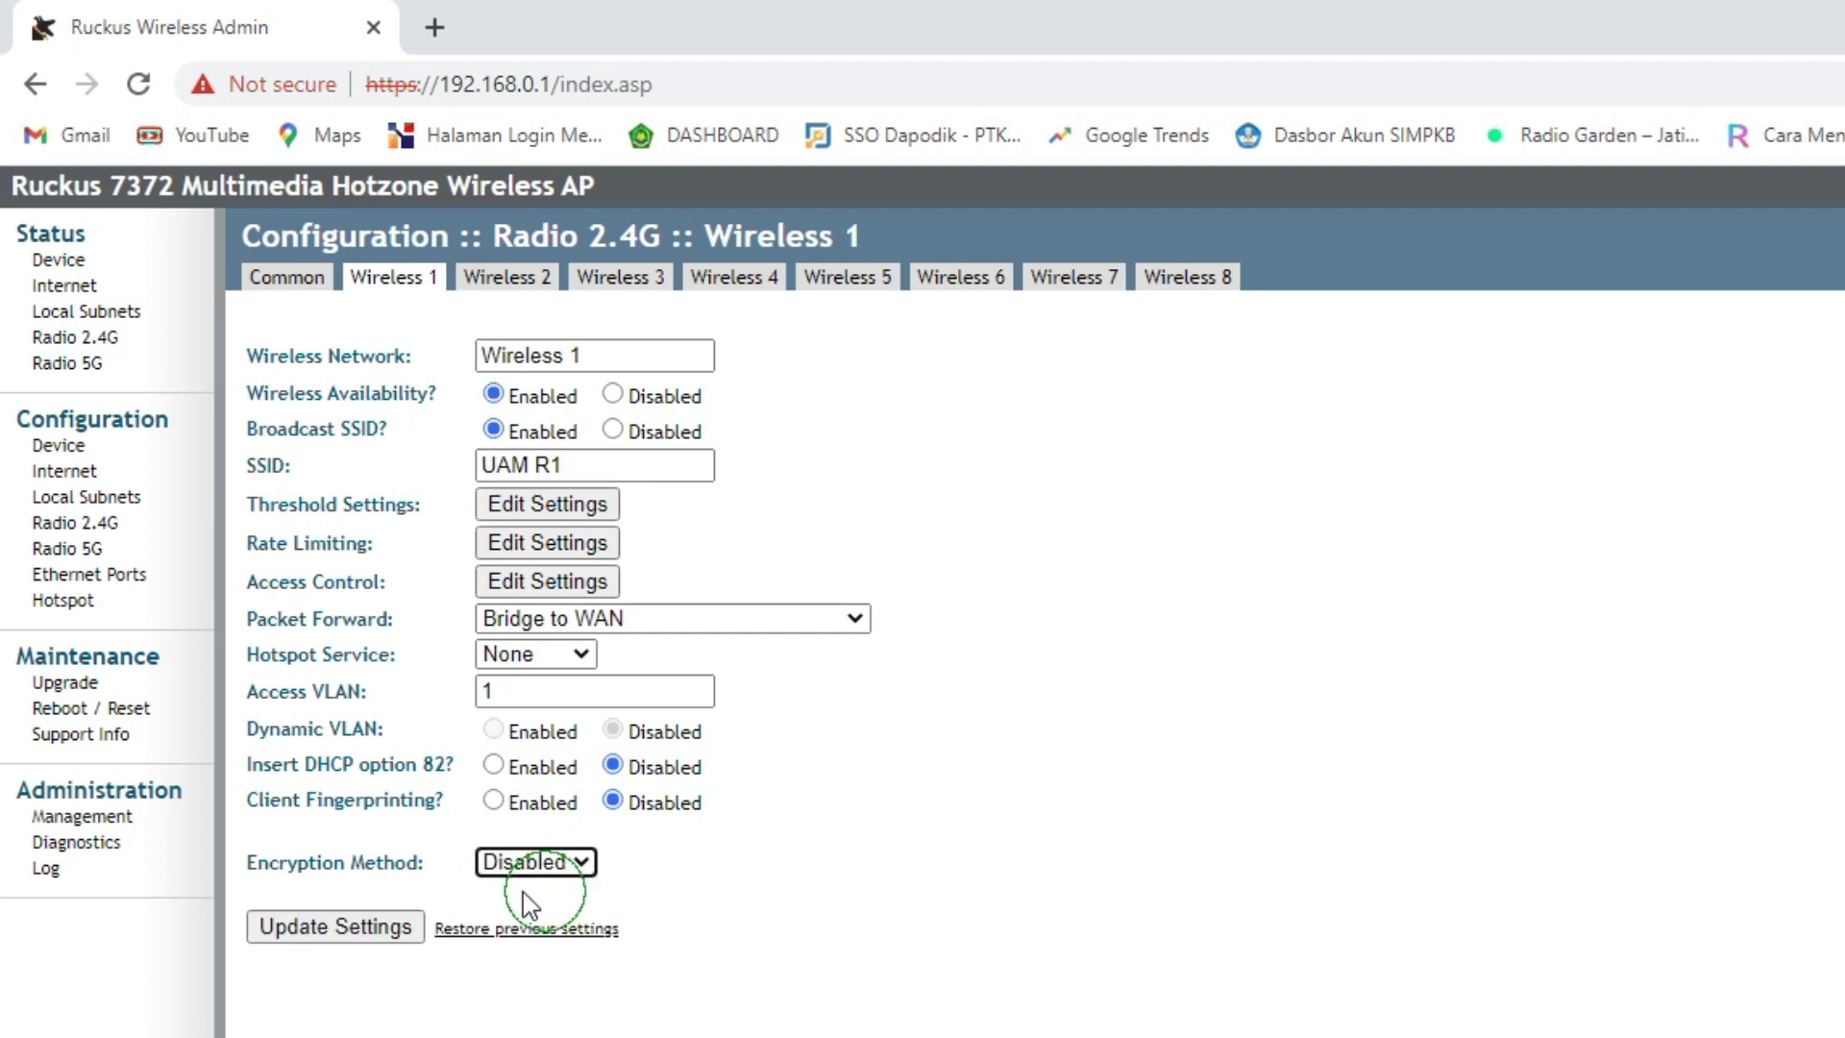
click(401, 924)
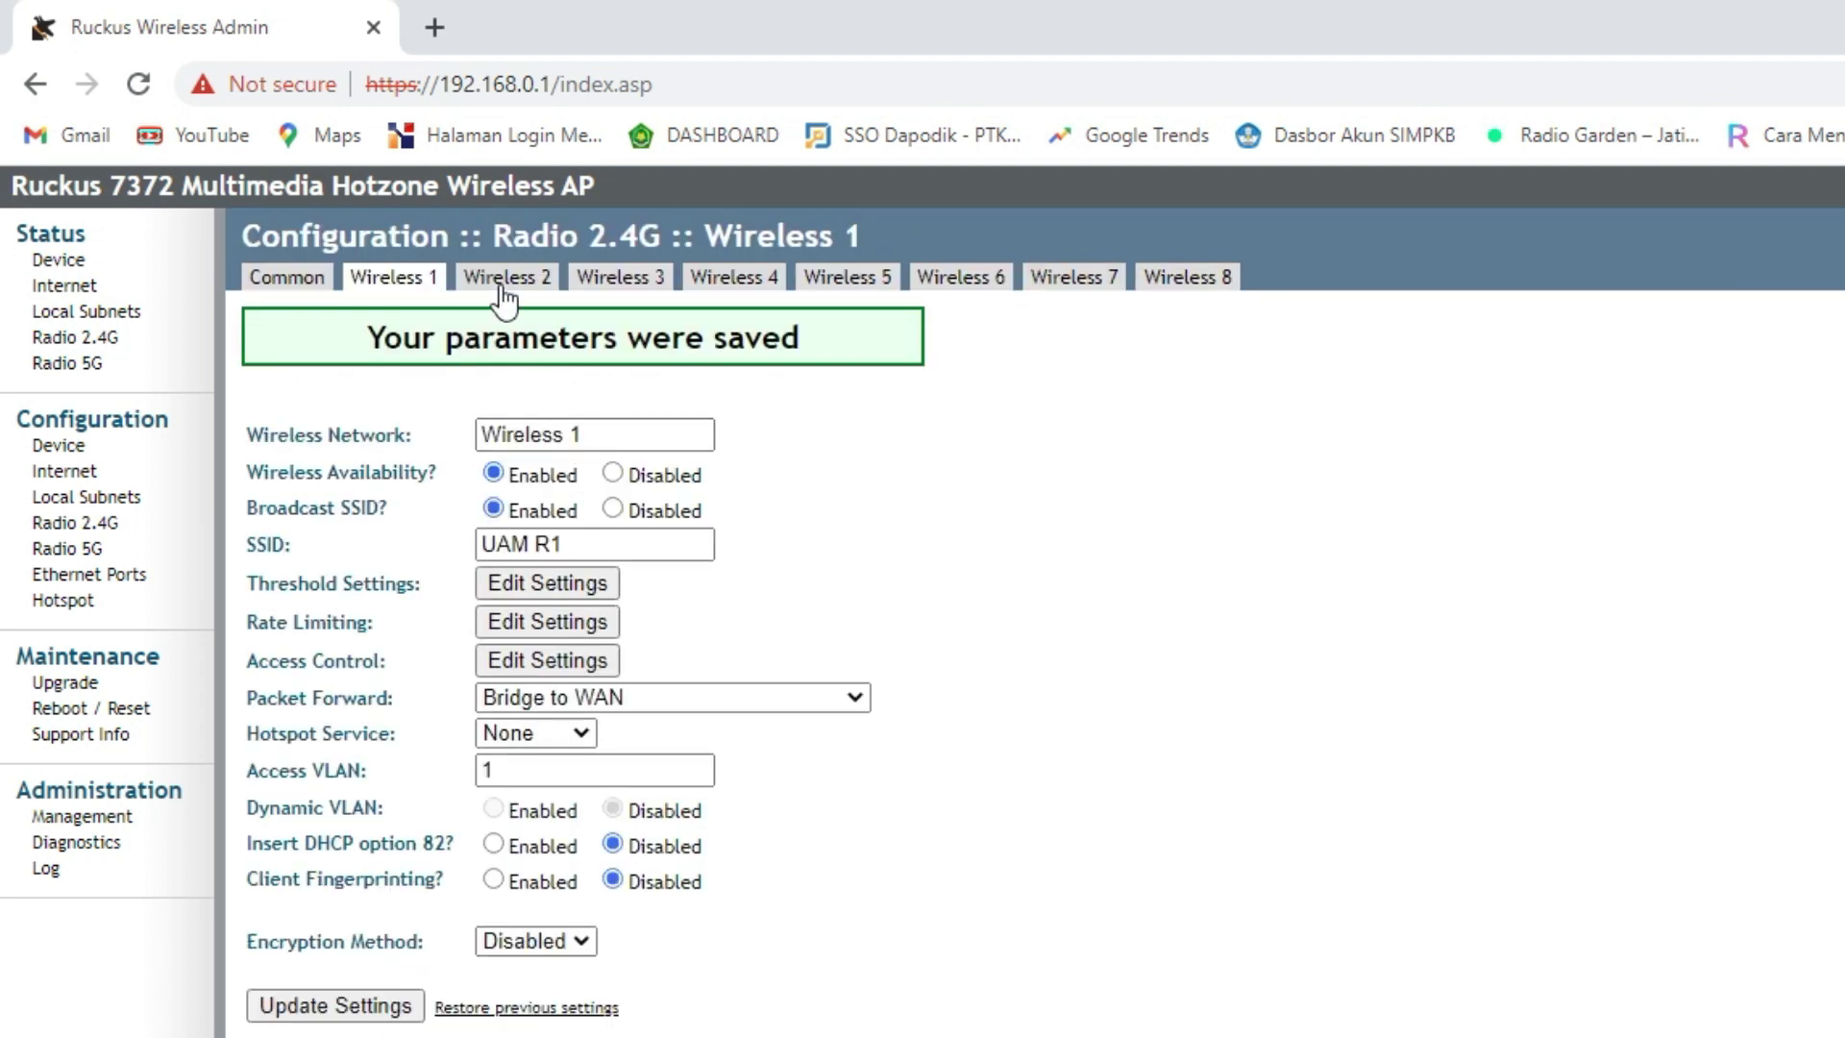
- Rename the 2.4G Wireless 2–5 SSIDs to UAM R2 through UAM R5, save them, and return to Common
click(505, 288)
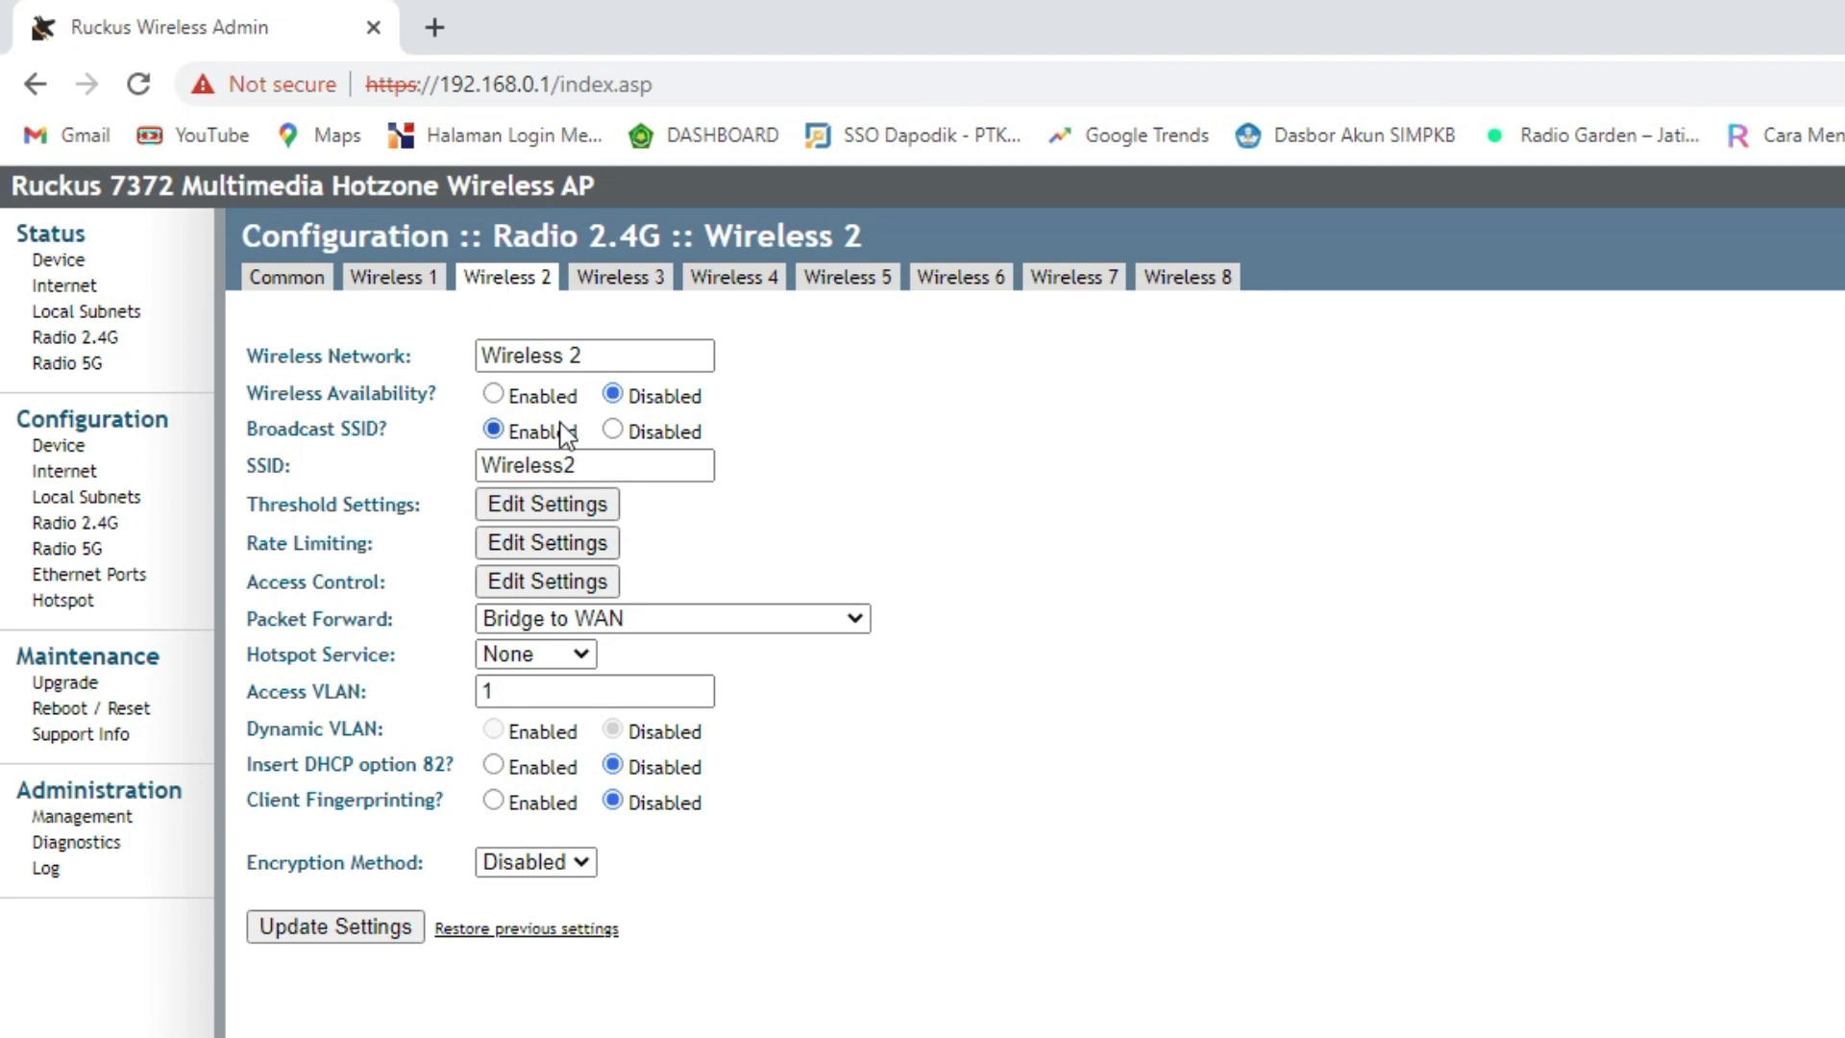
double_click(538, 465)
text(UAM R2)
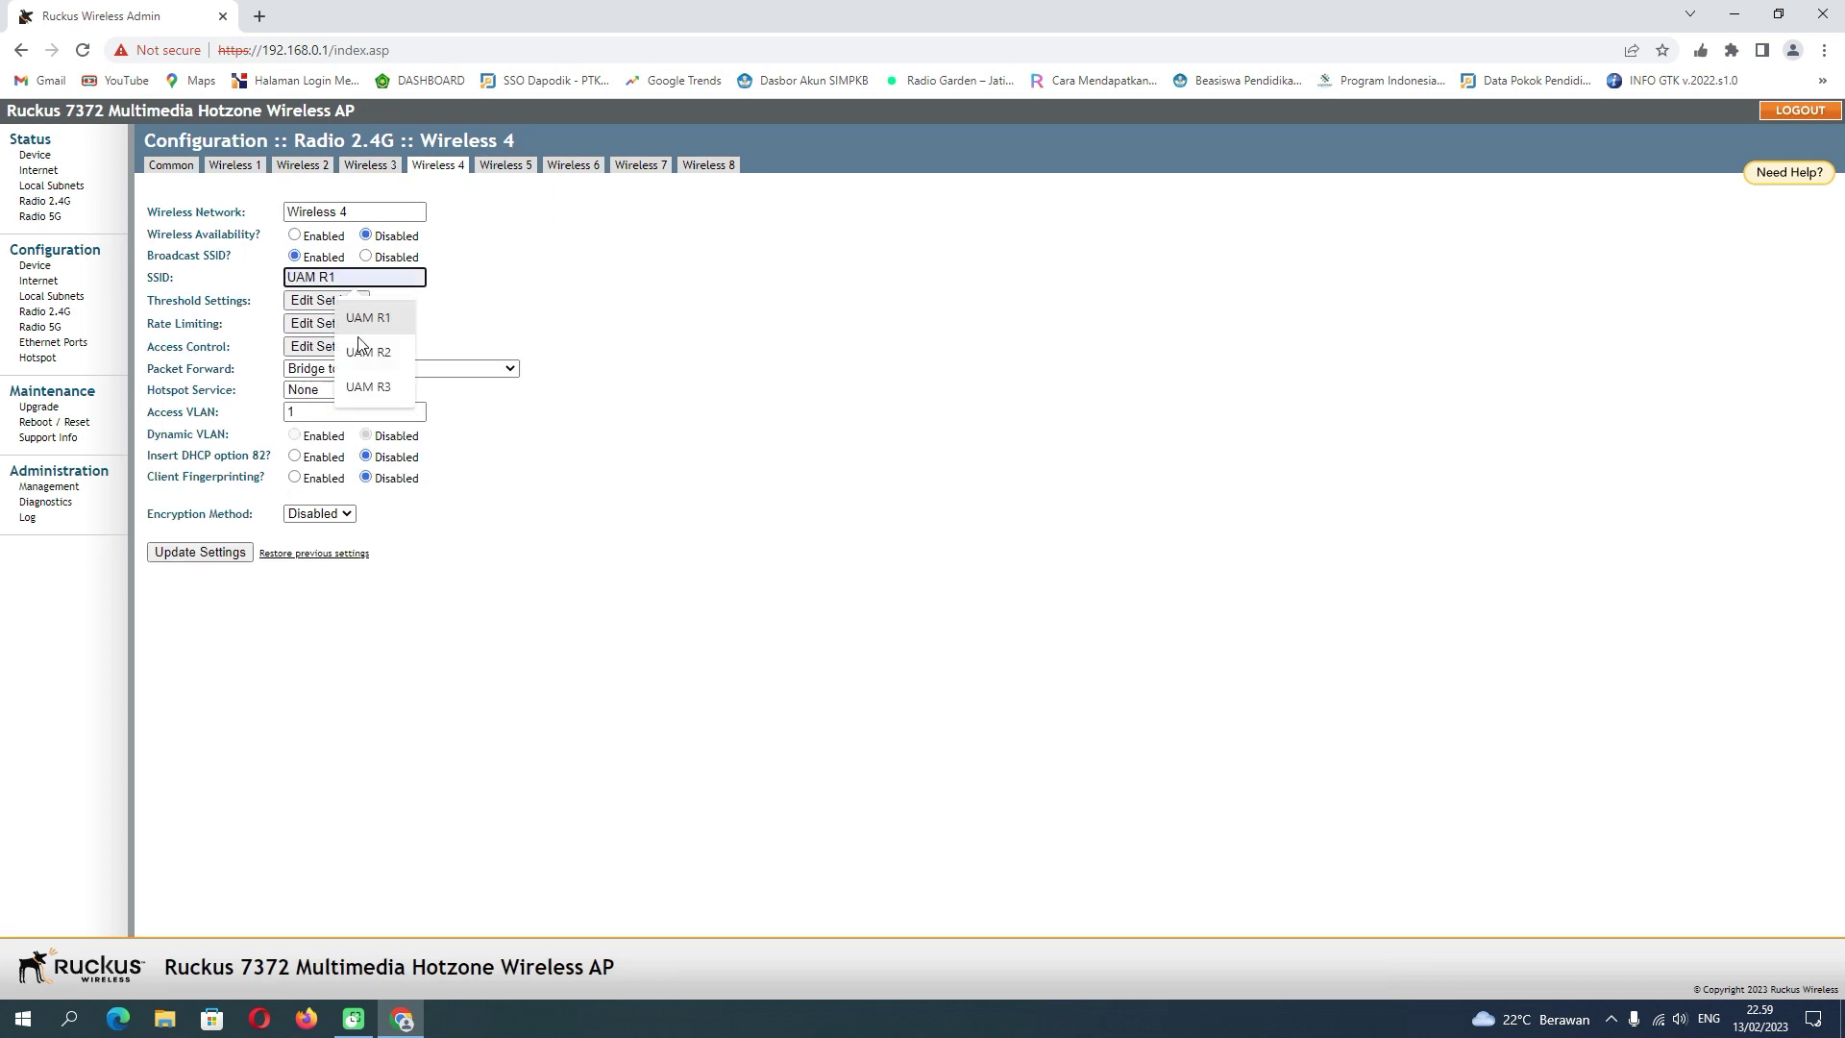
click(200, 551)
text(U)
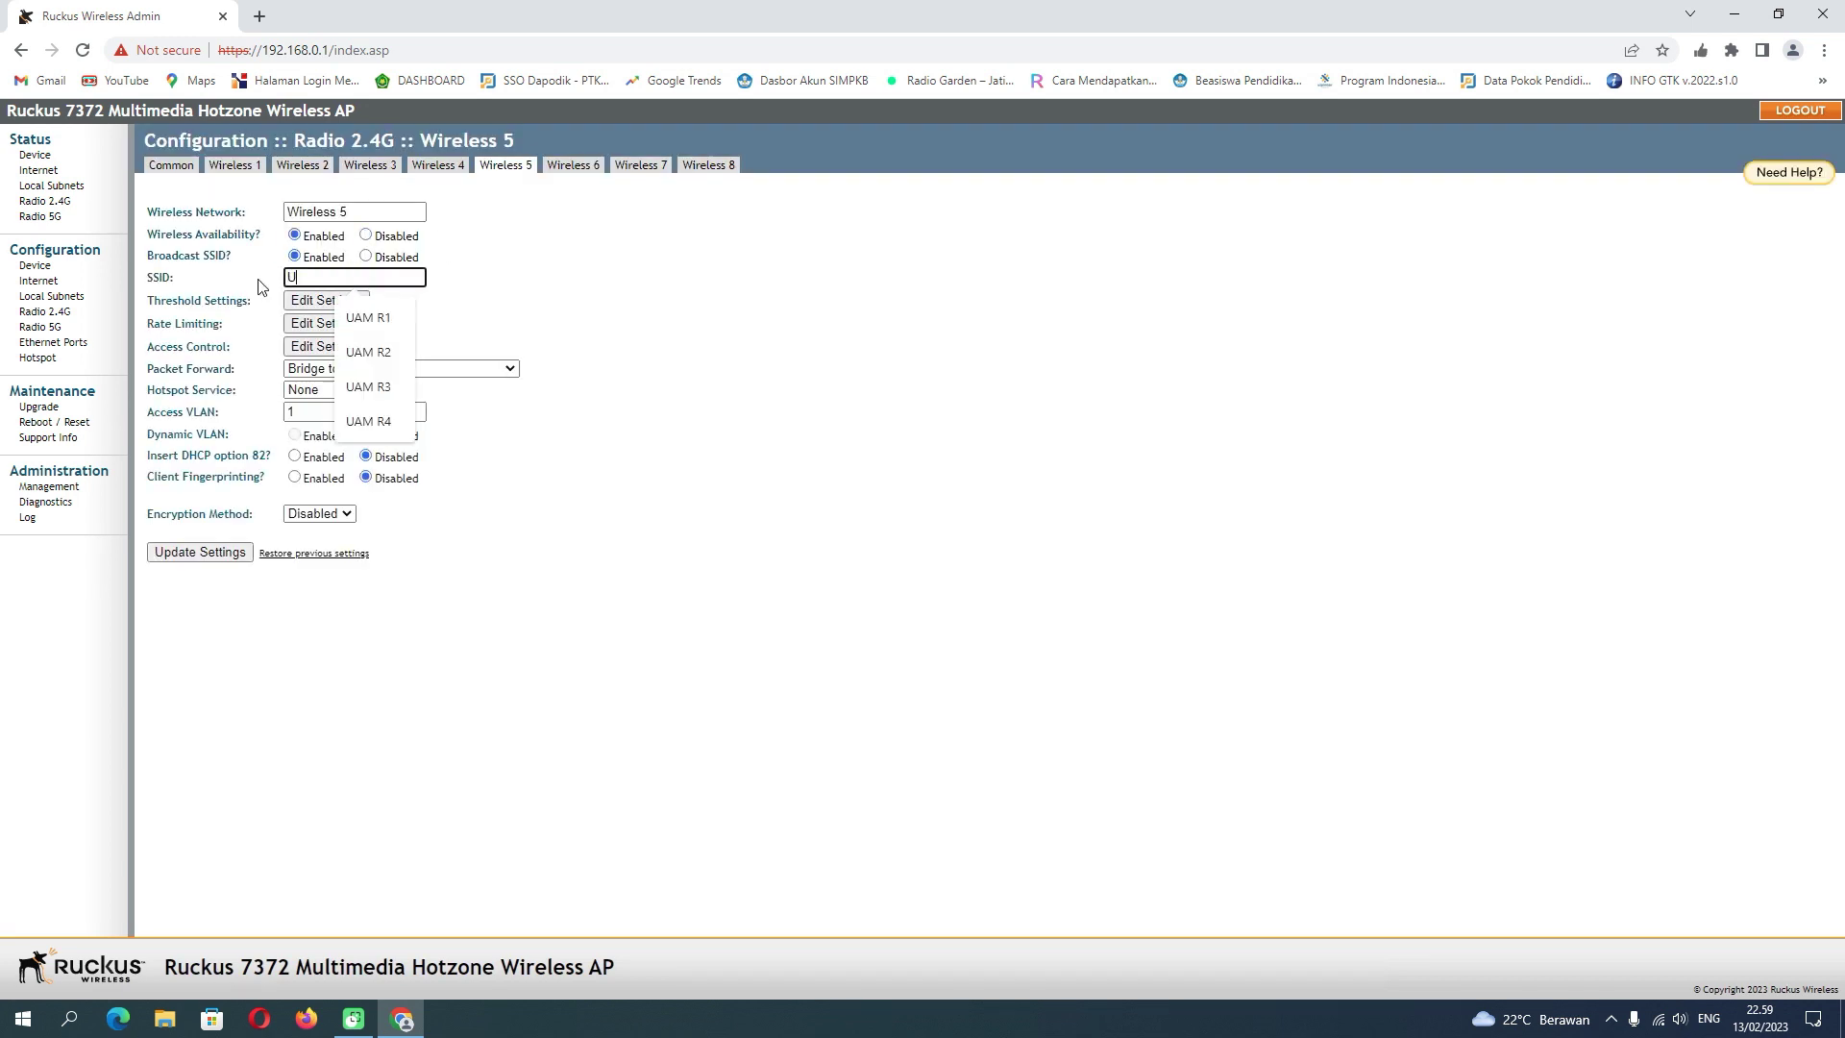
text(AM R5)
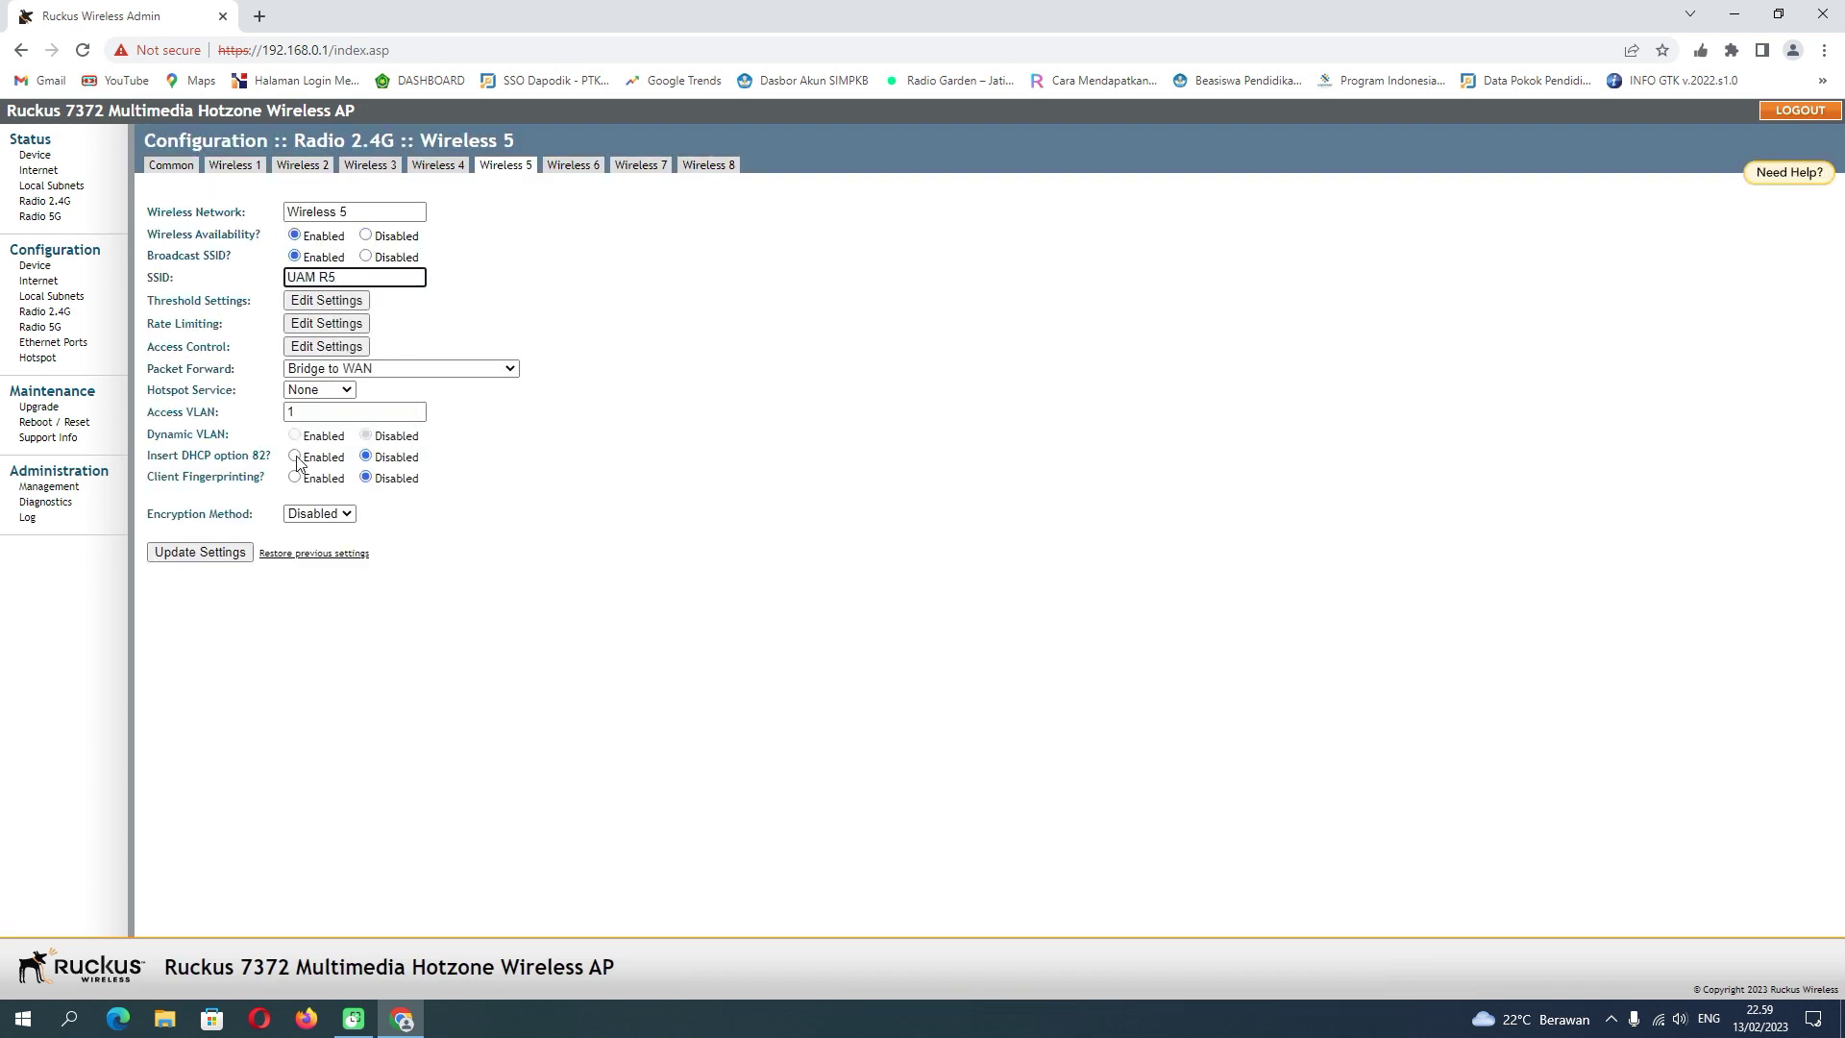
click(231, 551)
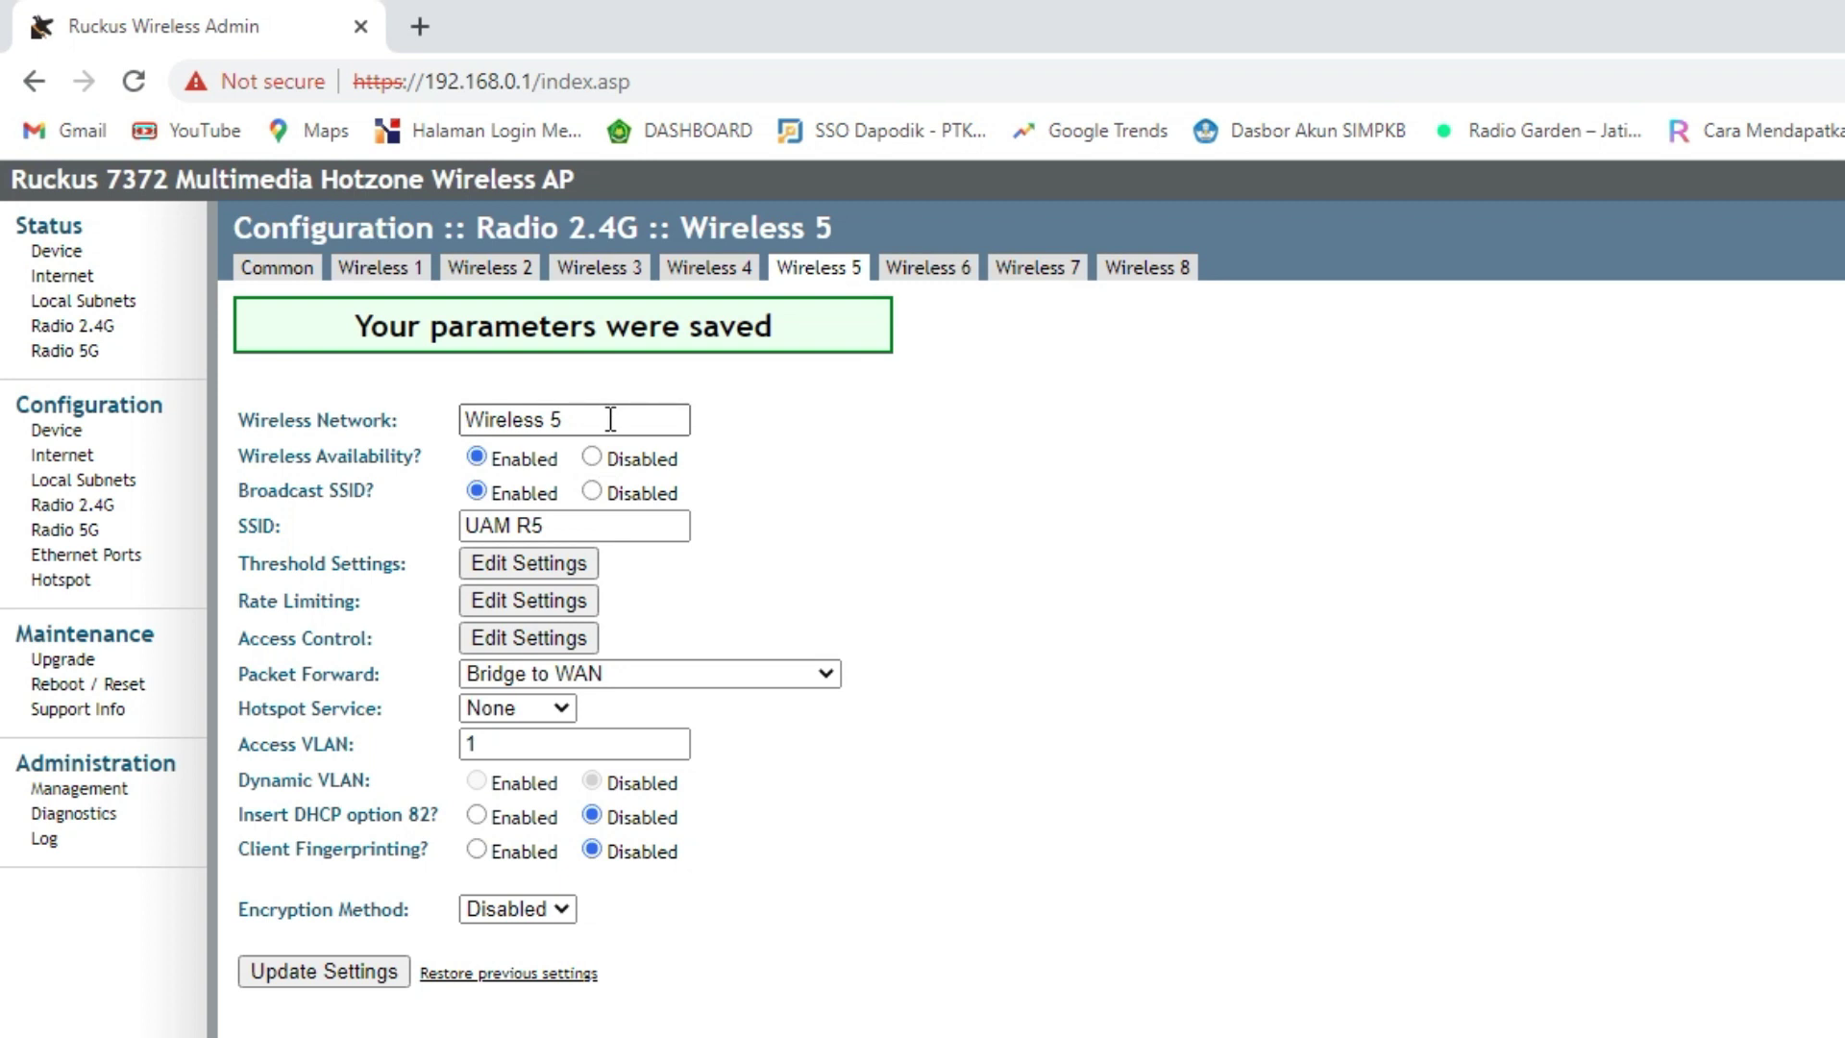
click(297, 273)
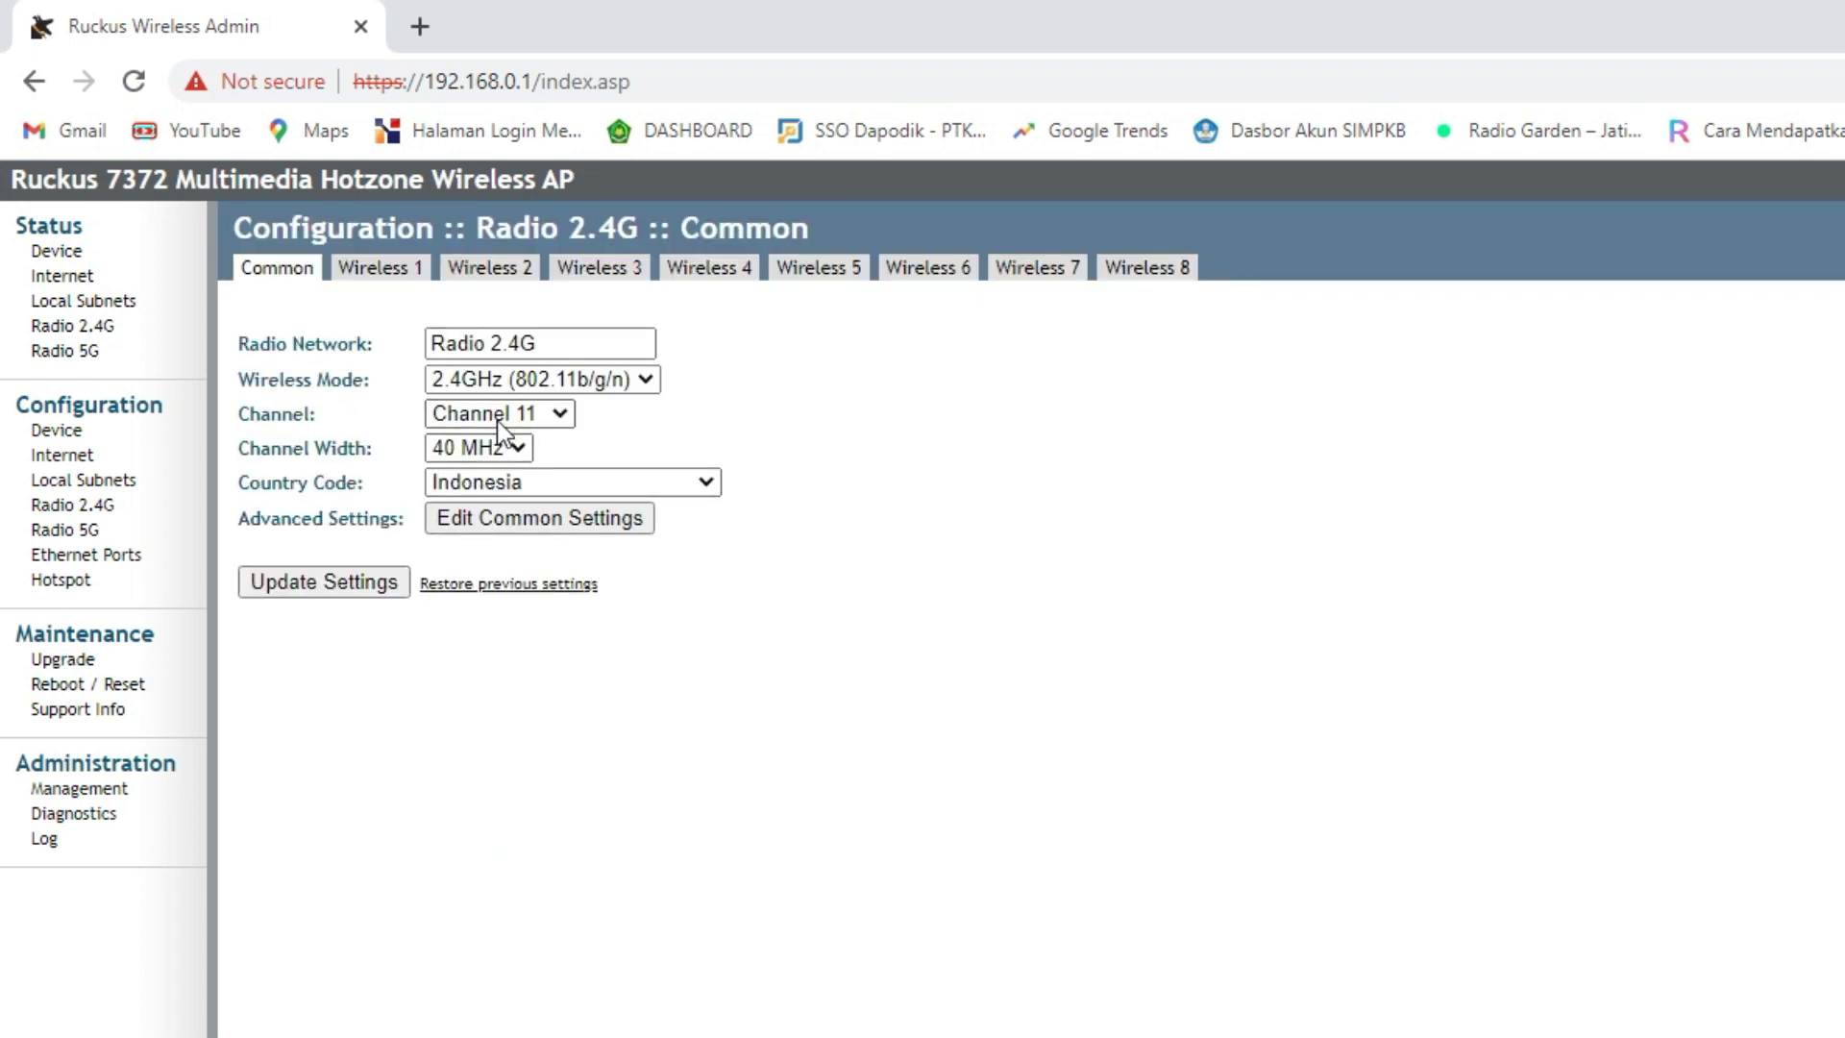
click(66, 531)
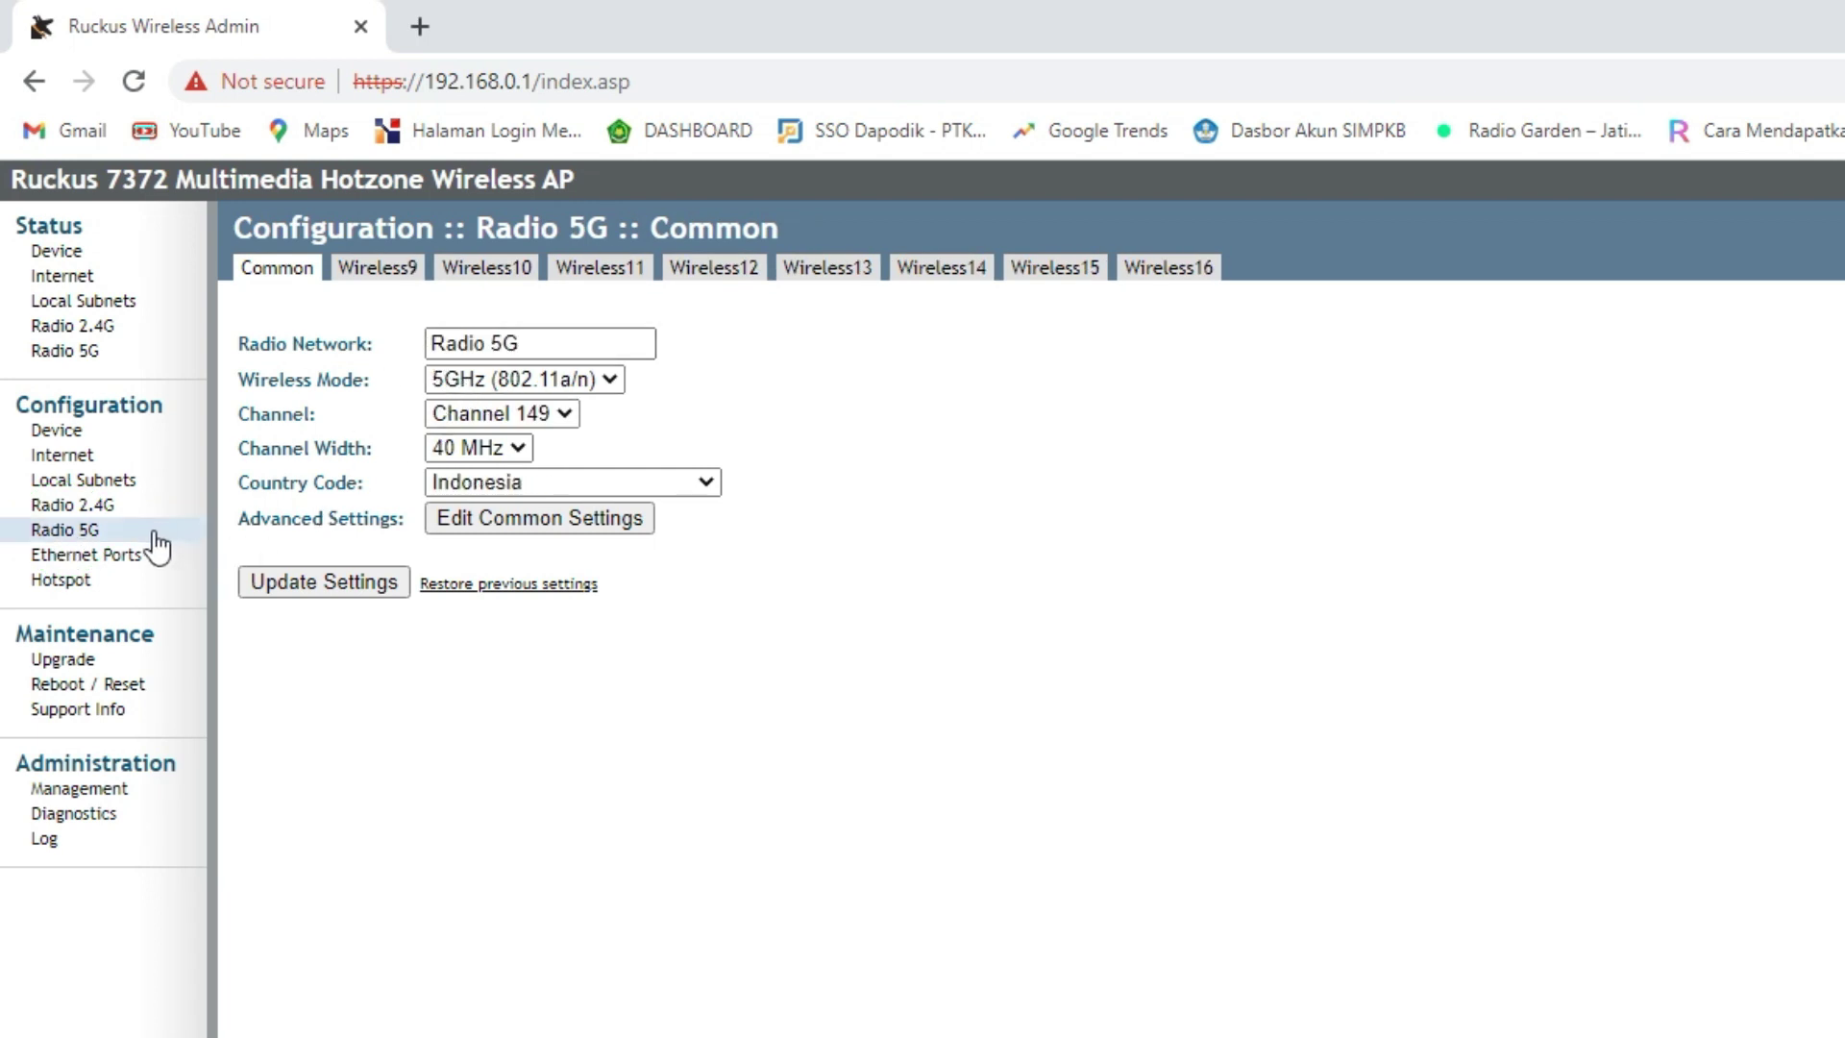
- Set the 5G Wireless9 SSID to UAM R1 and save it
click(114, 536)
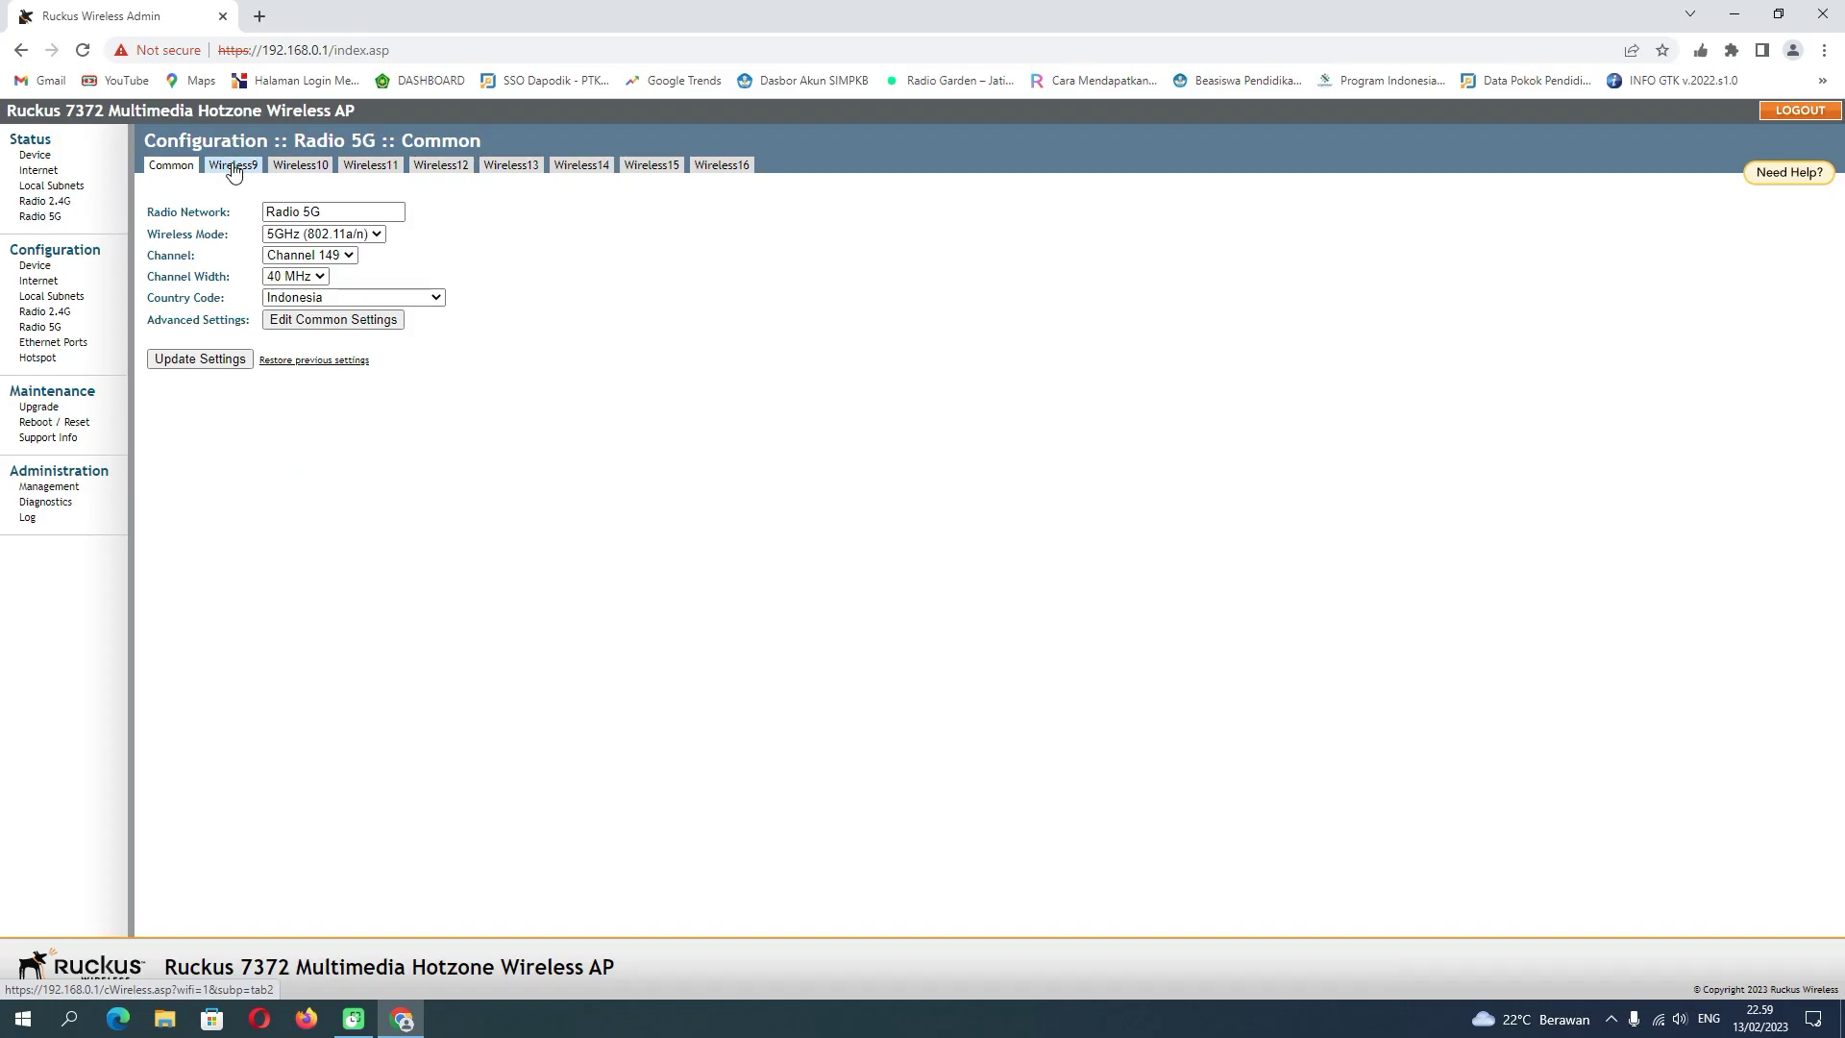
click(377, 269)
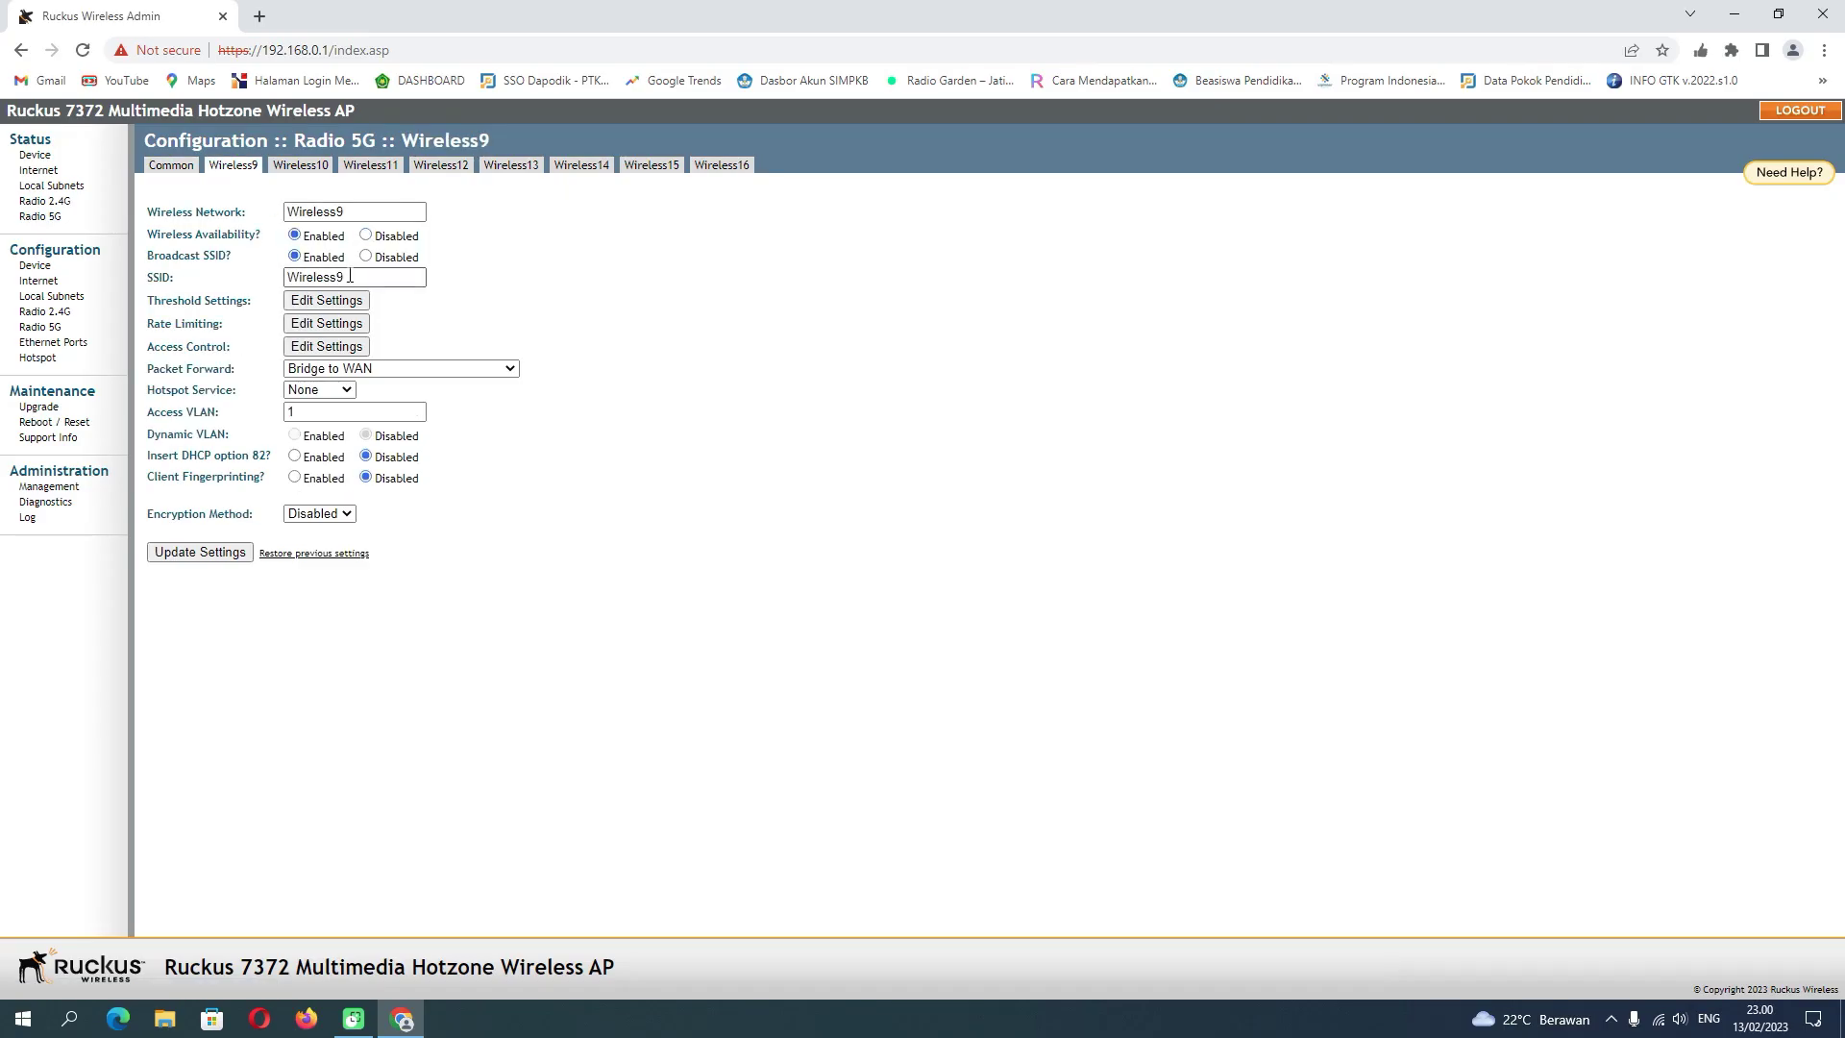
key(BackSpace)
drag(349, 277, 247, 275)
click(392, 319)
click(215, 552)
- Enable Wireless10 and Wireless11 with SSIDs UAM R2 and UAM R3, saving each
click(301, 165)
click(295, 236)
key(BackSpace)
click(369, 352)
click(215, 553)
click(370, 166)
key(BackSpace)
click(358, 376)
click(296, 235)
click(234, 557)
- Enable Wireless12 and Wireless13 with SSIDs UAM R4 and UAM R5, saving each
click(440, 165)
key(BackSpace)
click(357, 398)
click(295, 236)
click(200, 552)
click(510, 165)
key(BackSpace)
click(357, 421)
click(295, 235)
click(200, 552)
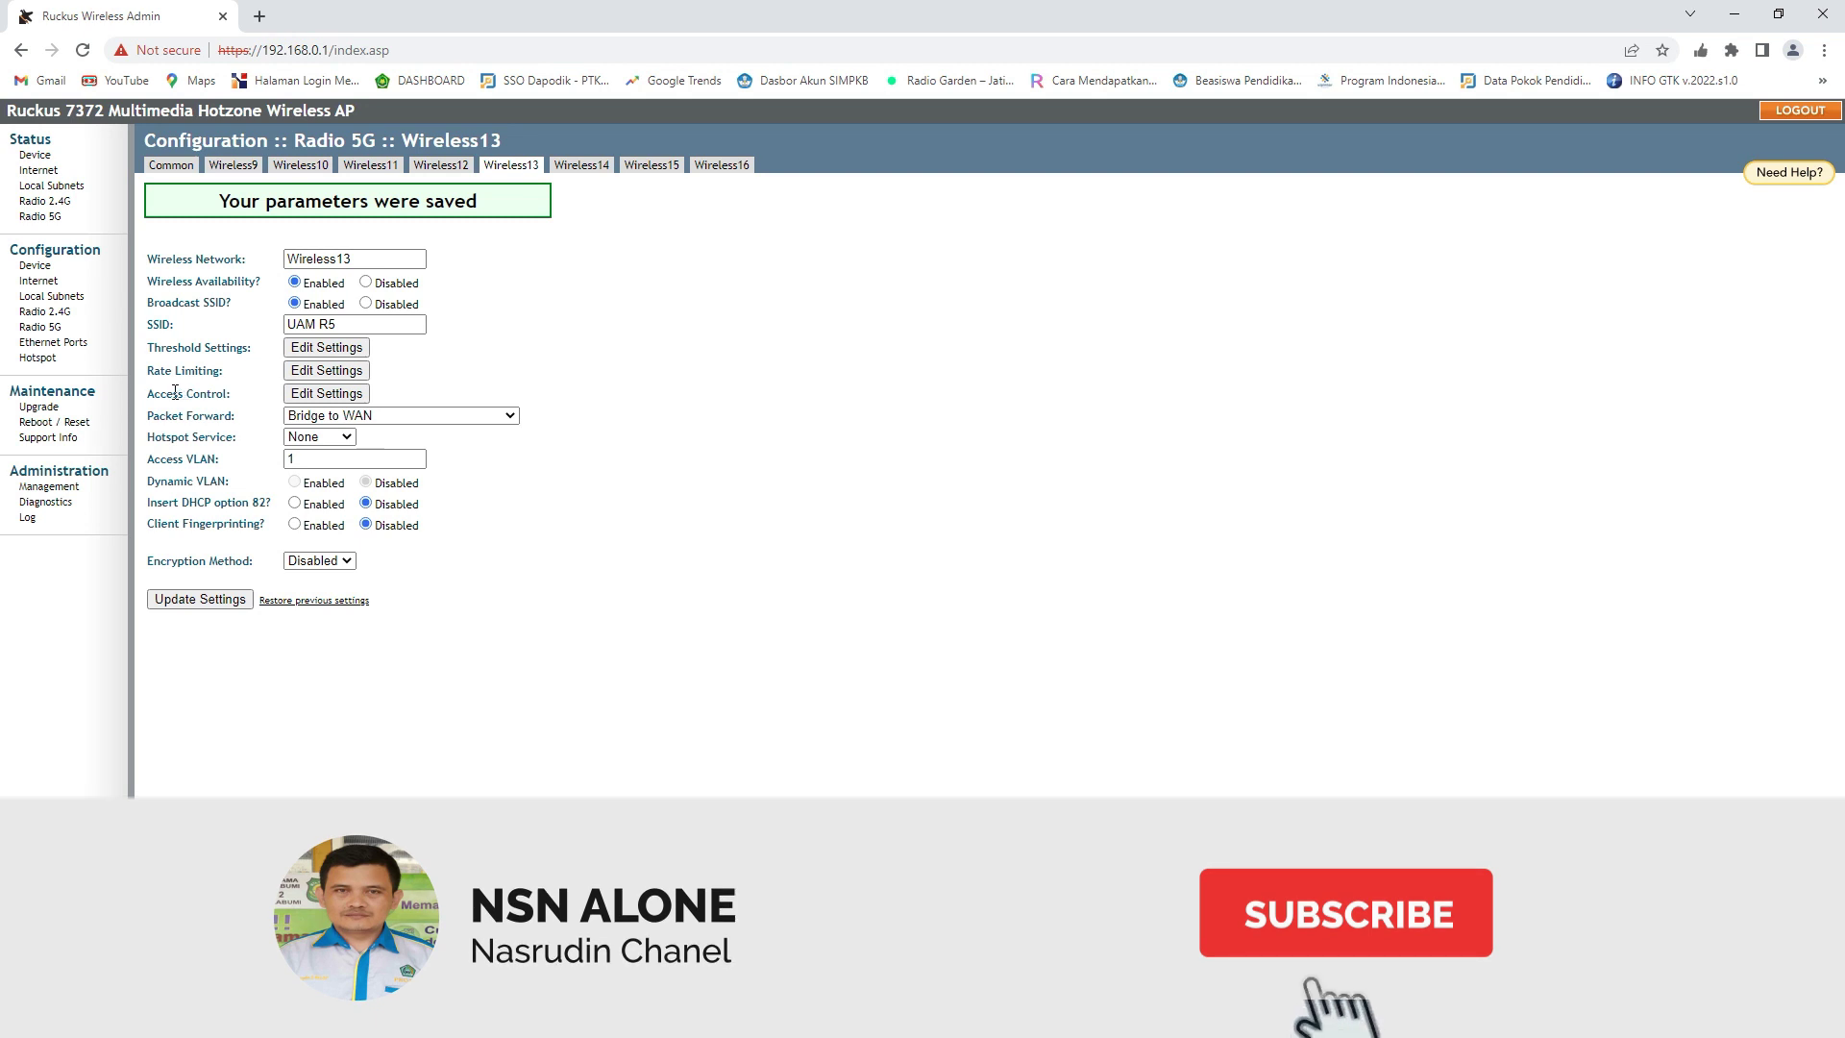
- Go to the Radio 2.4G Common page showing Channel 11, 40 MHz, country Indonesia
click(63, 314)
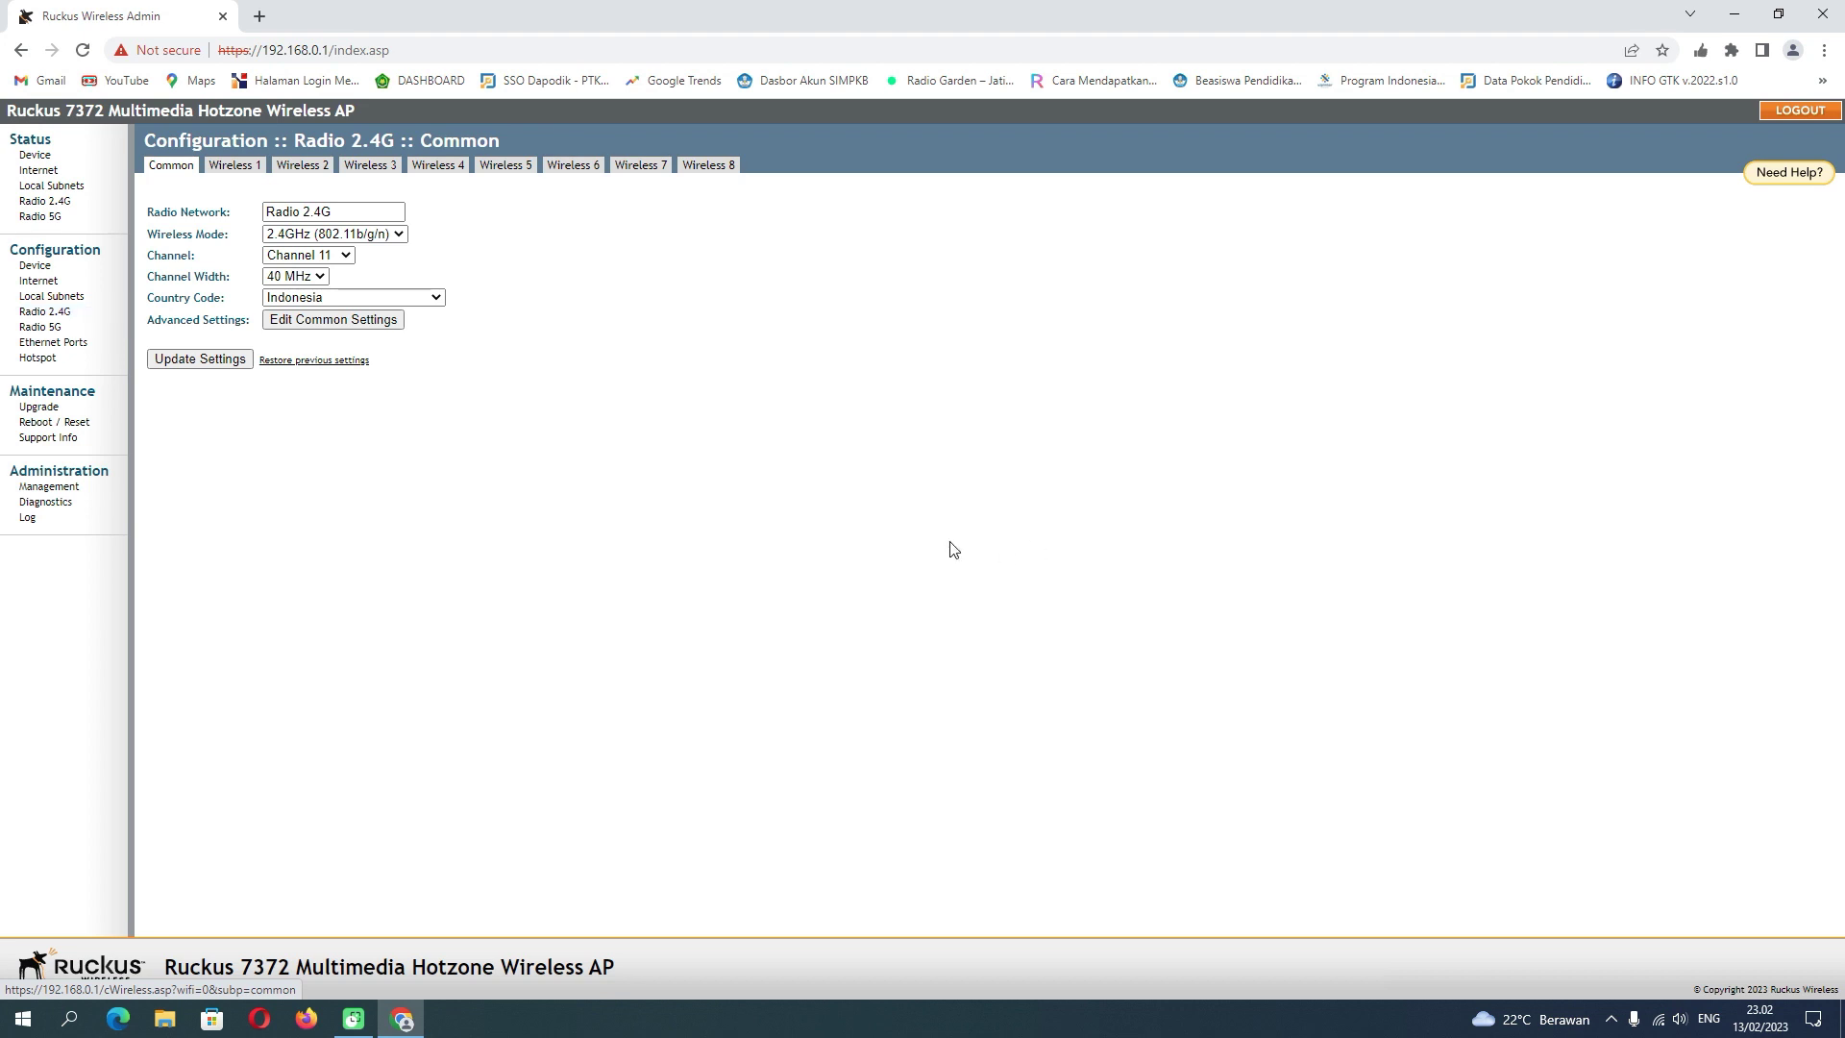
- Show the Windows Wi-Fi list scrolled down to networks UAM R1 through UAM R5
click(1661, 1022)
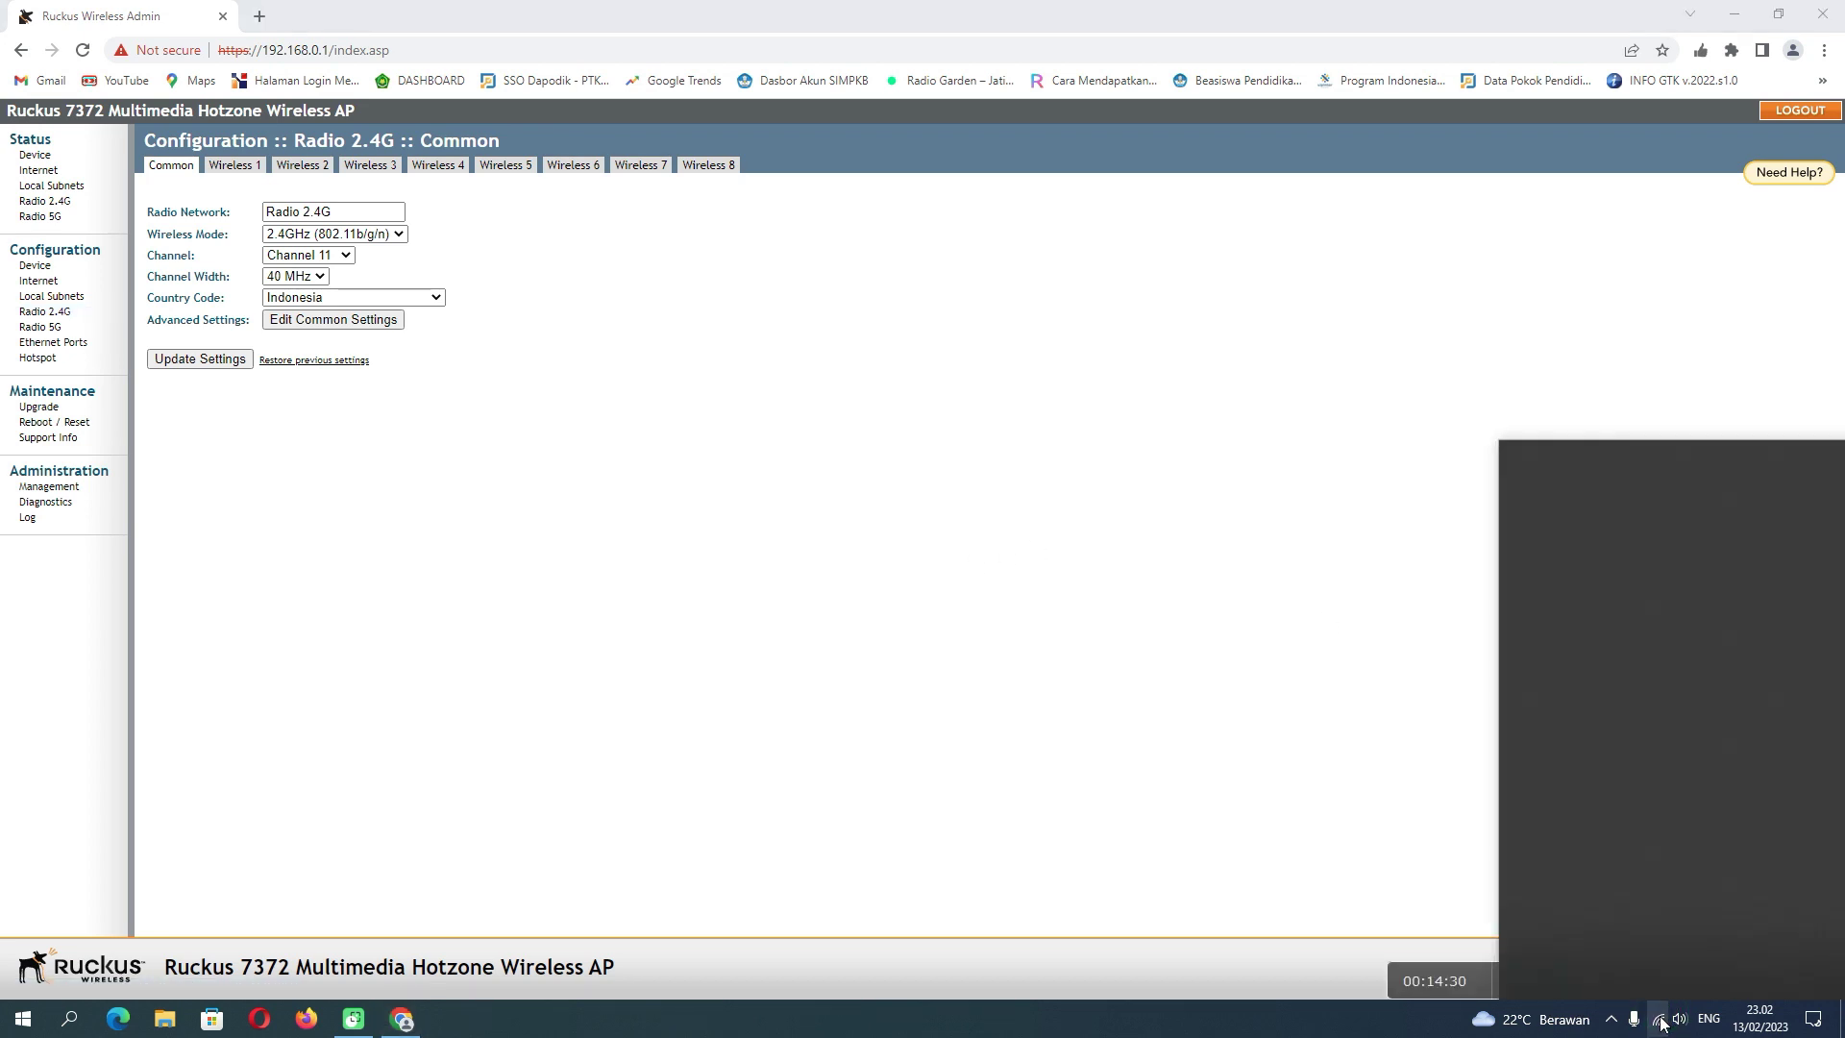
scroll(1611, 729, down, 3)
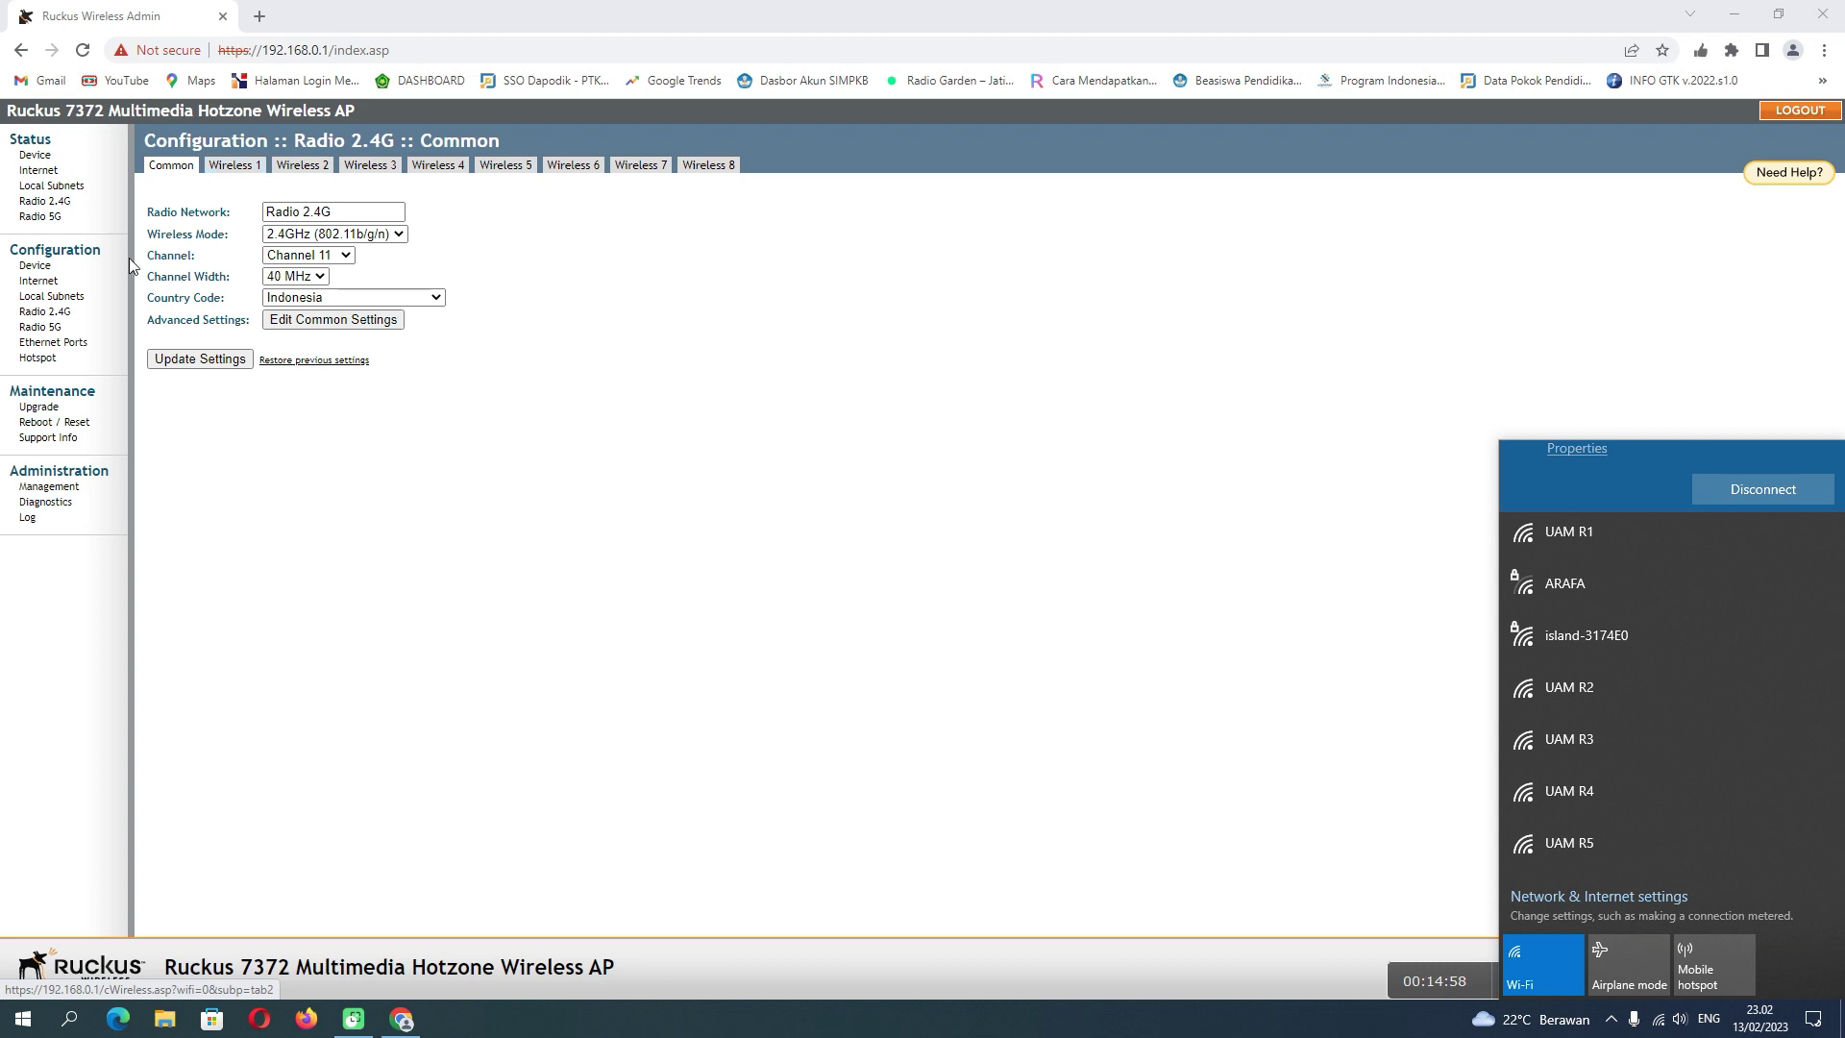
- Show the 5G Wireless9 page with SSID UAM R1, then reopen the Wi-Fi network list
click(74, 315)
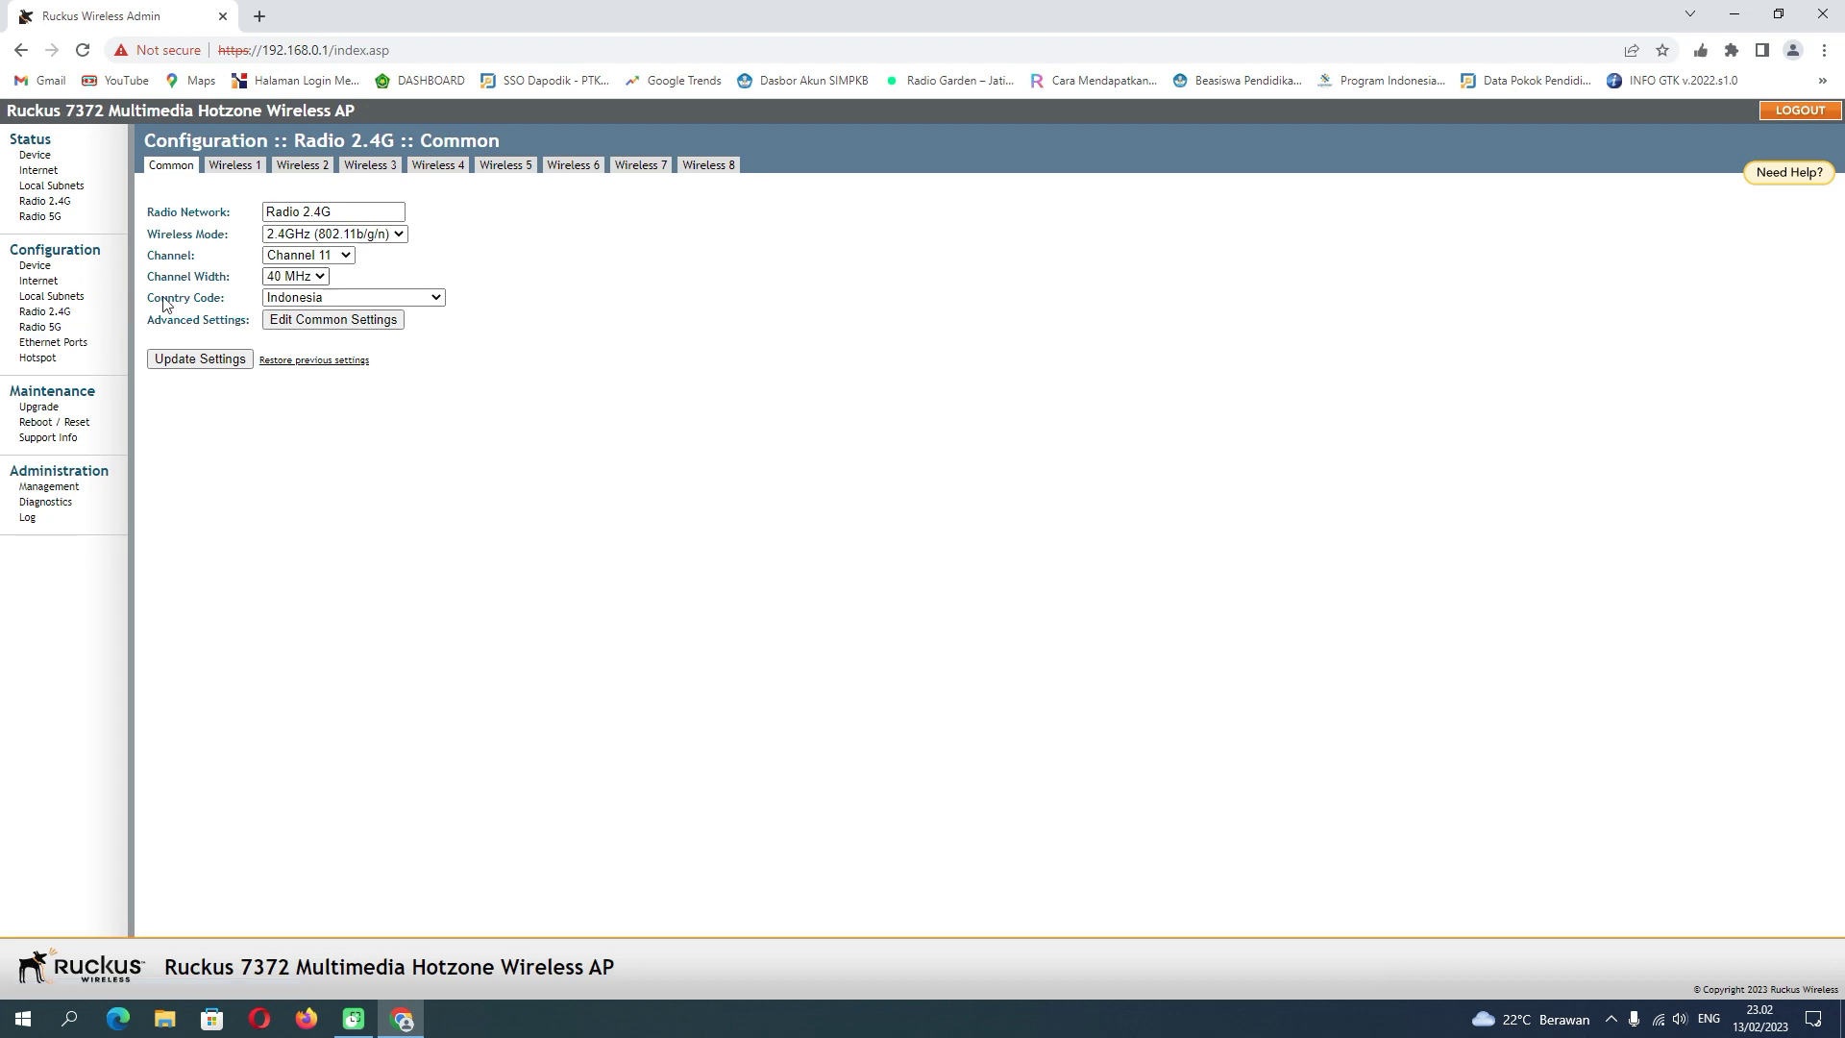
click(64, 332)
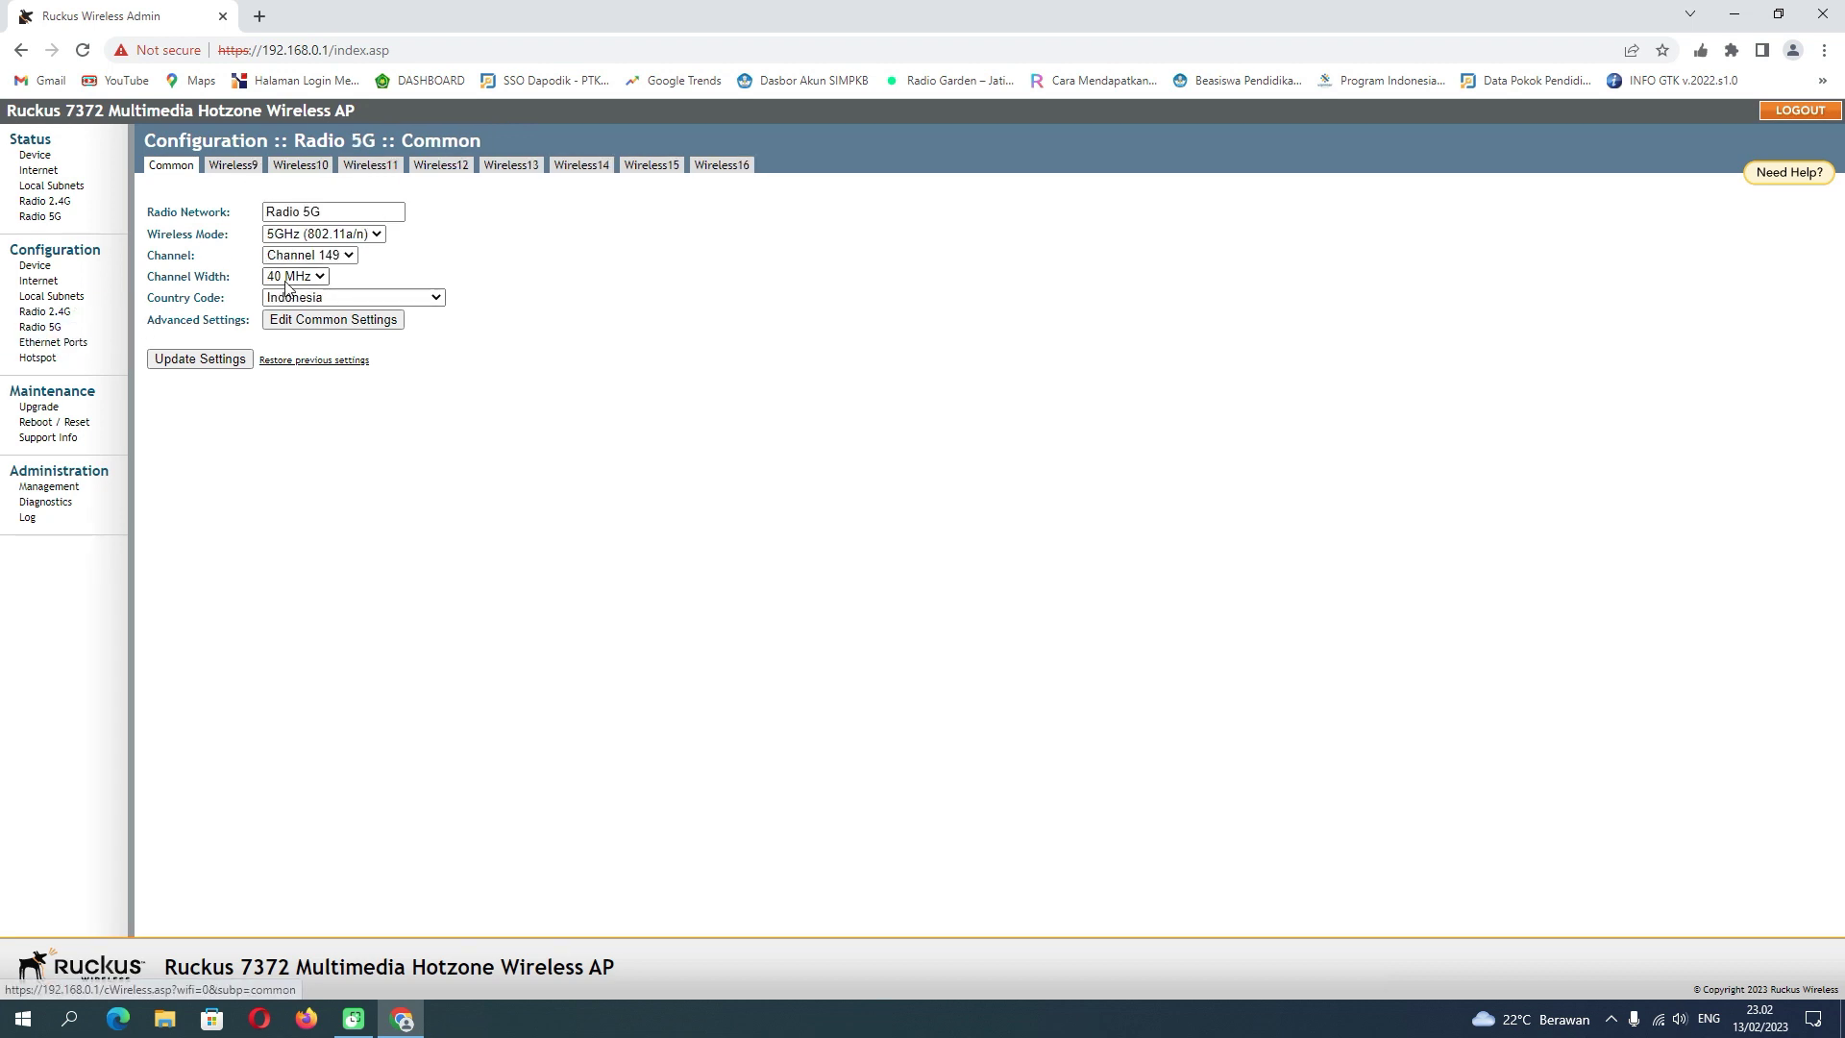
click(252, 167)
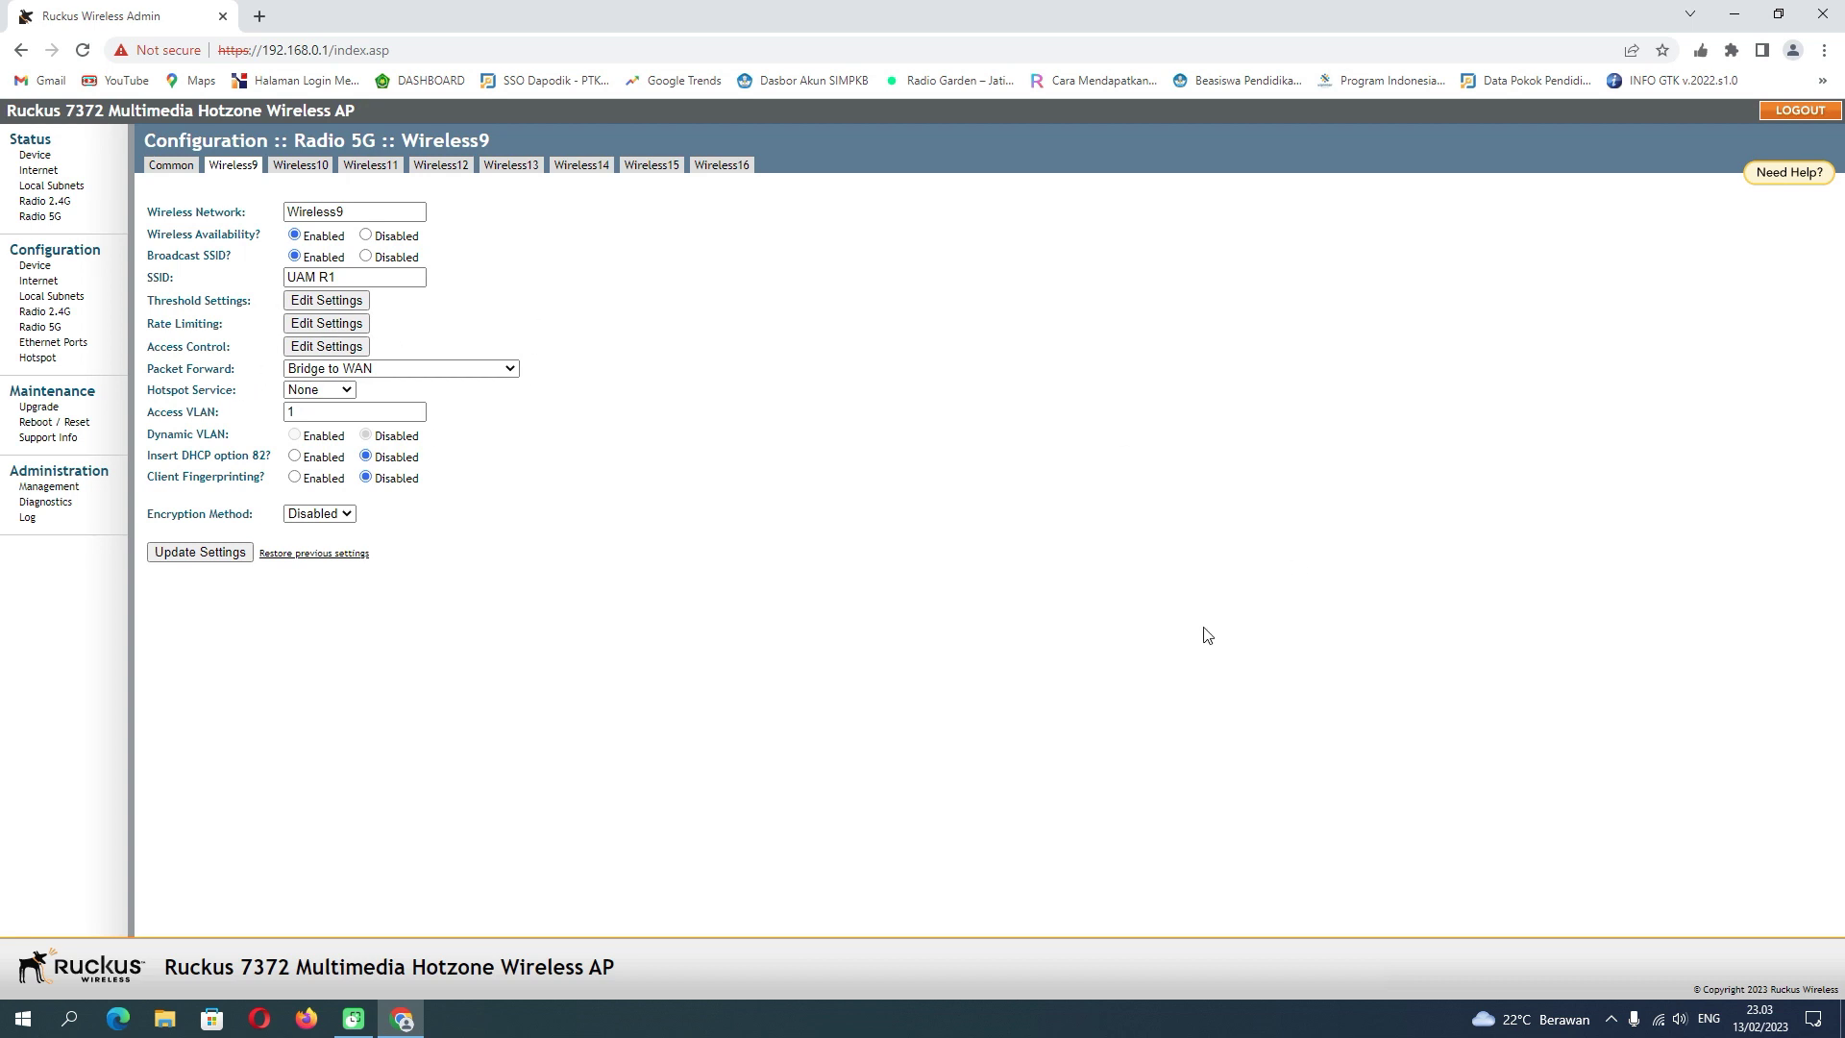
click(1661, 1020)
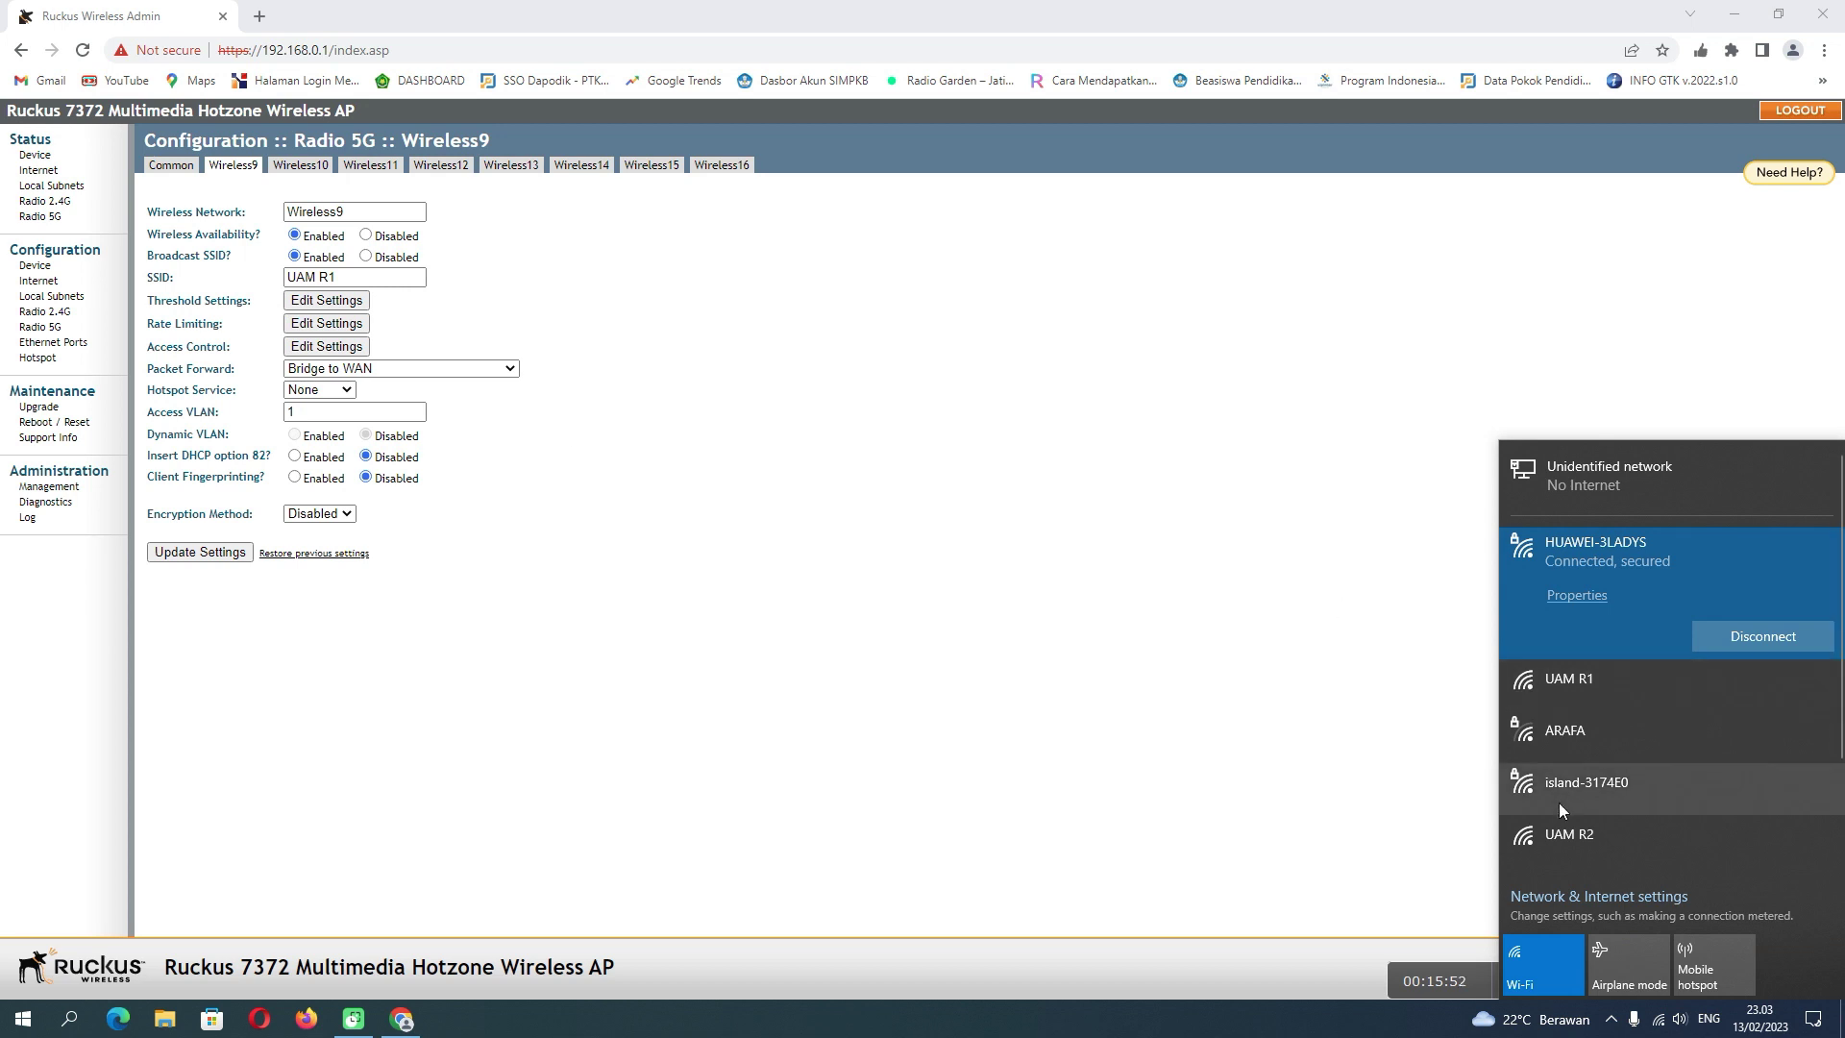
- Disconnect the laptop from HUAWEI-3LADYS and connect it to the open UAM R1 network
click(1599, 690)
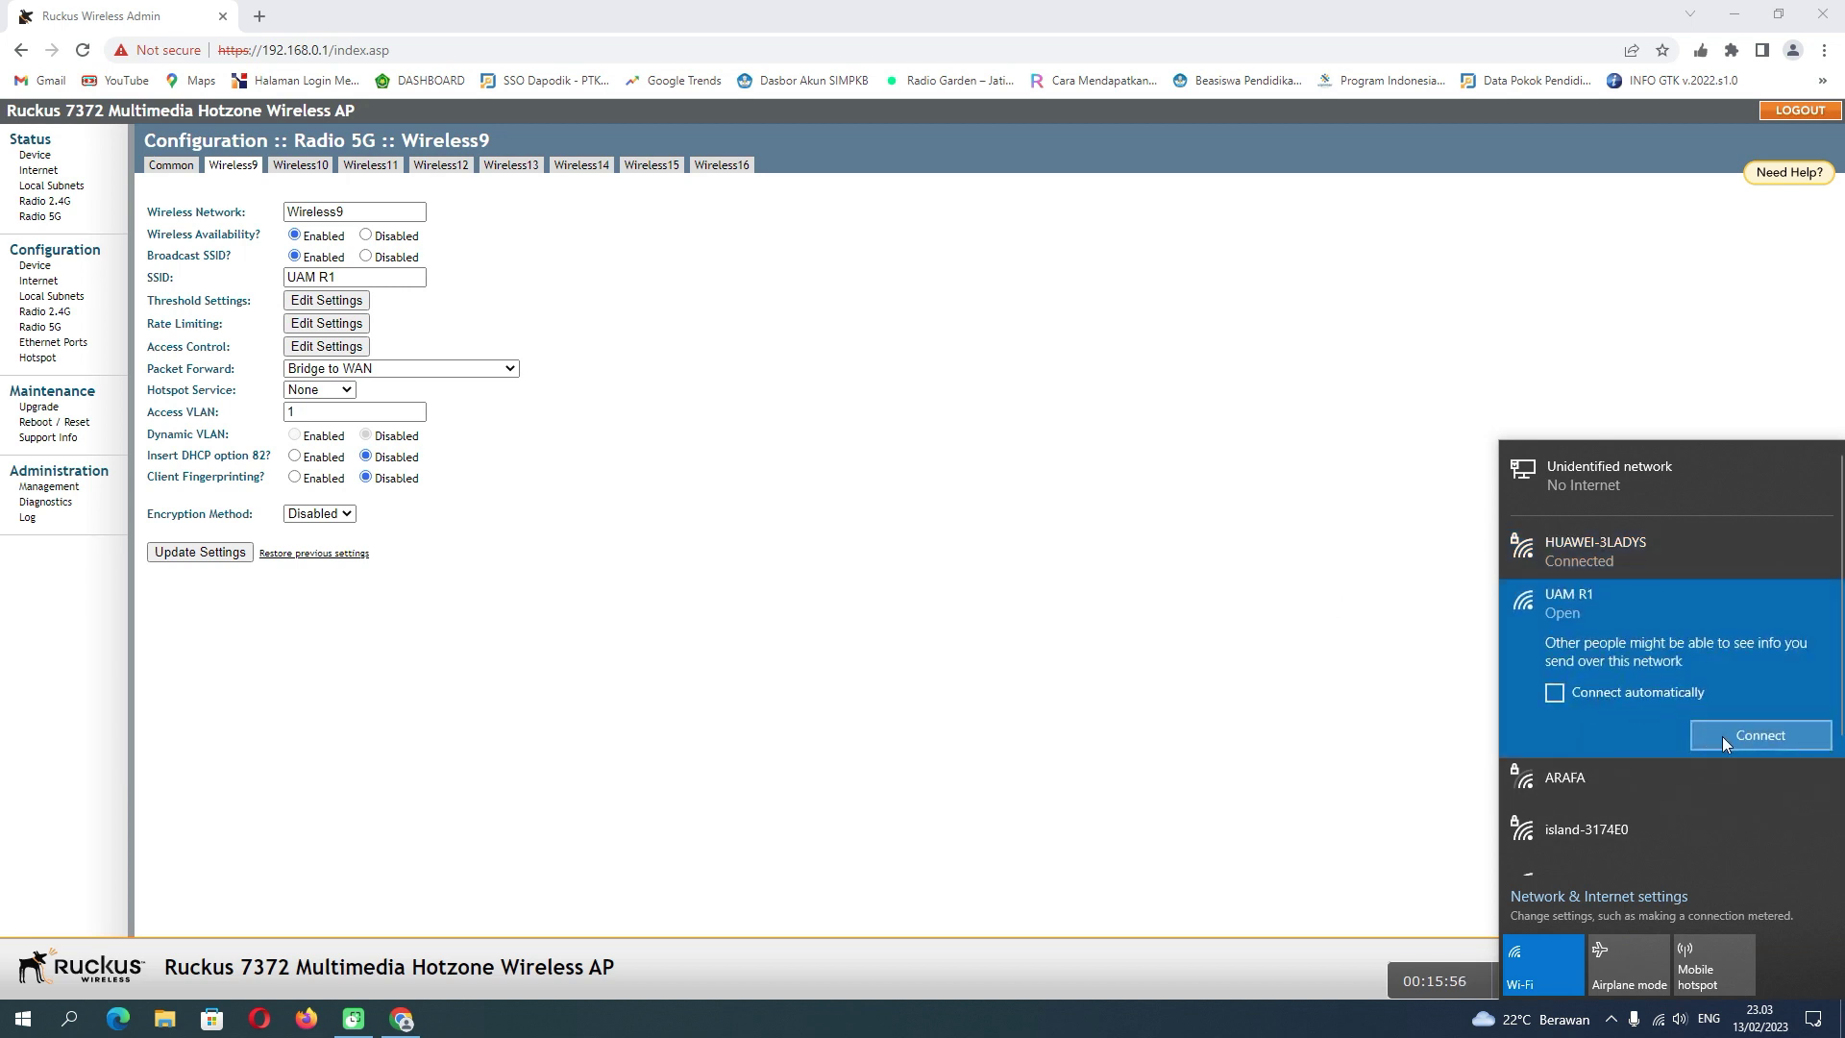
click(1663, 552)
click(1745, 636)
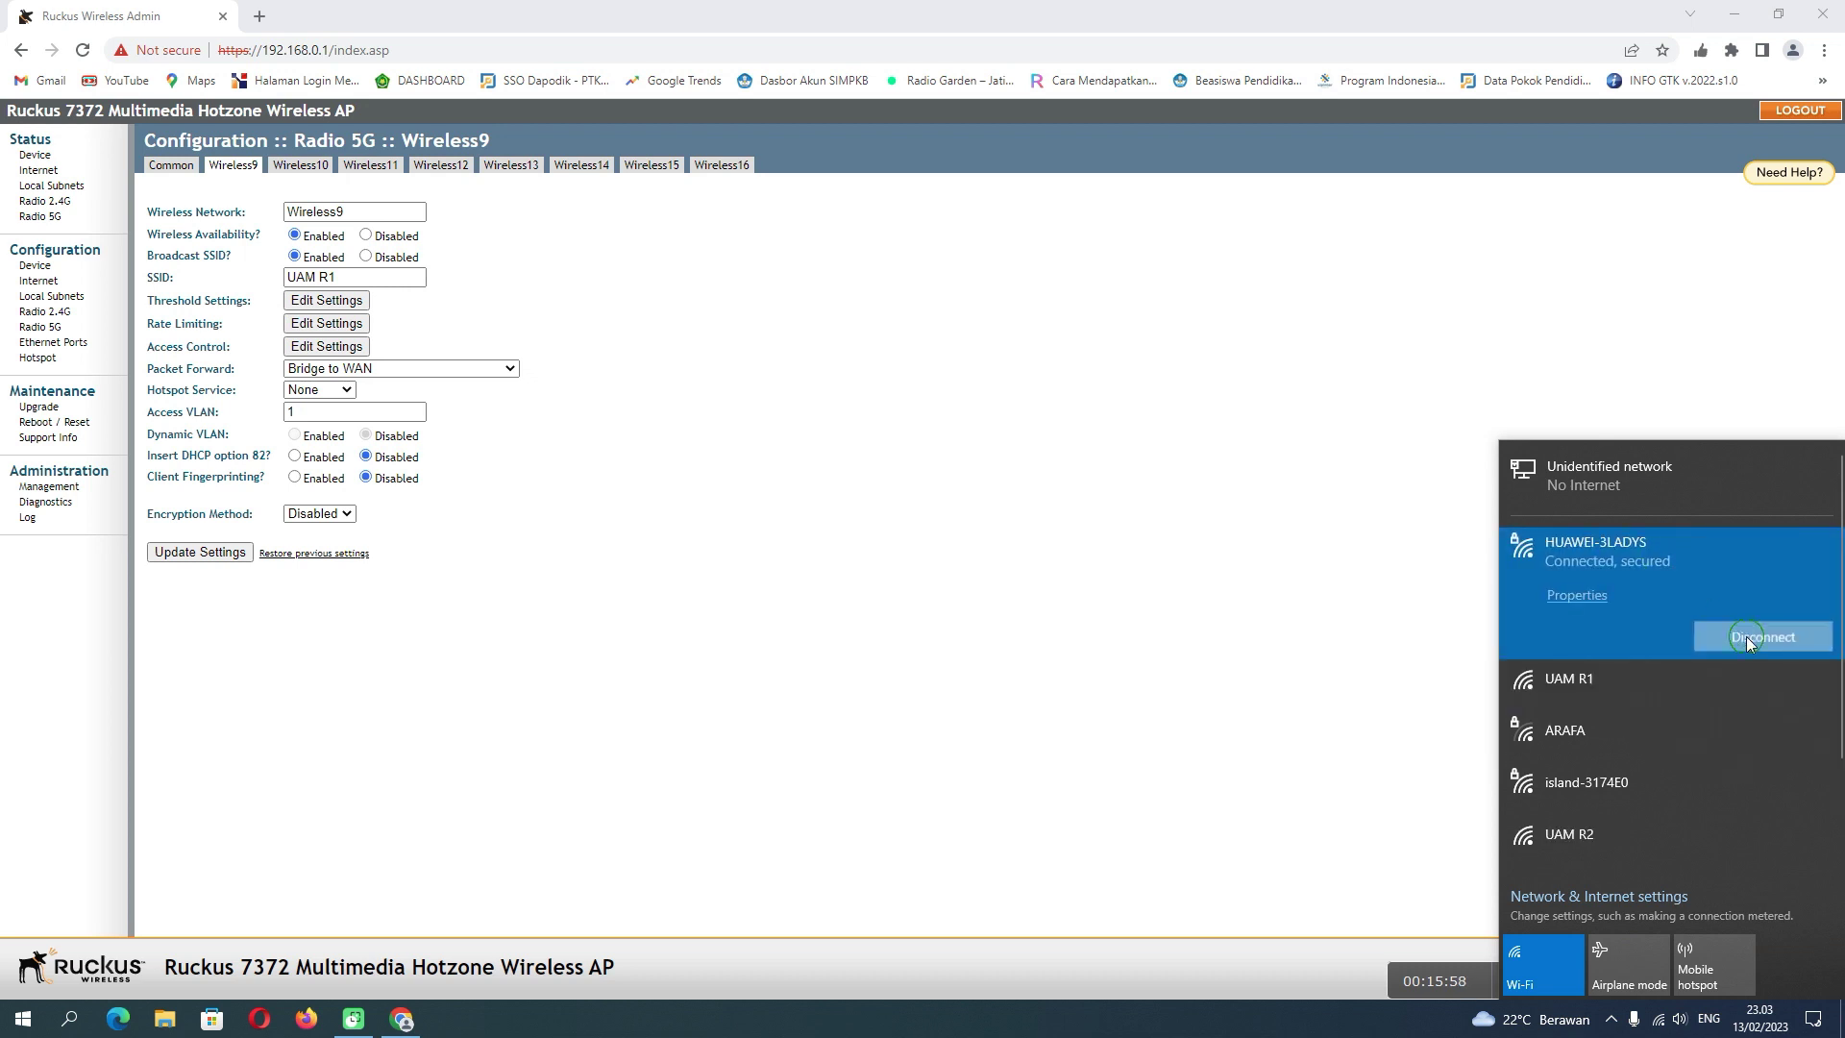
click(1587, 730)
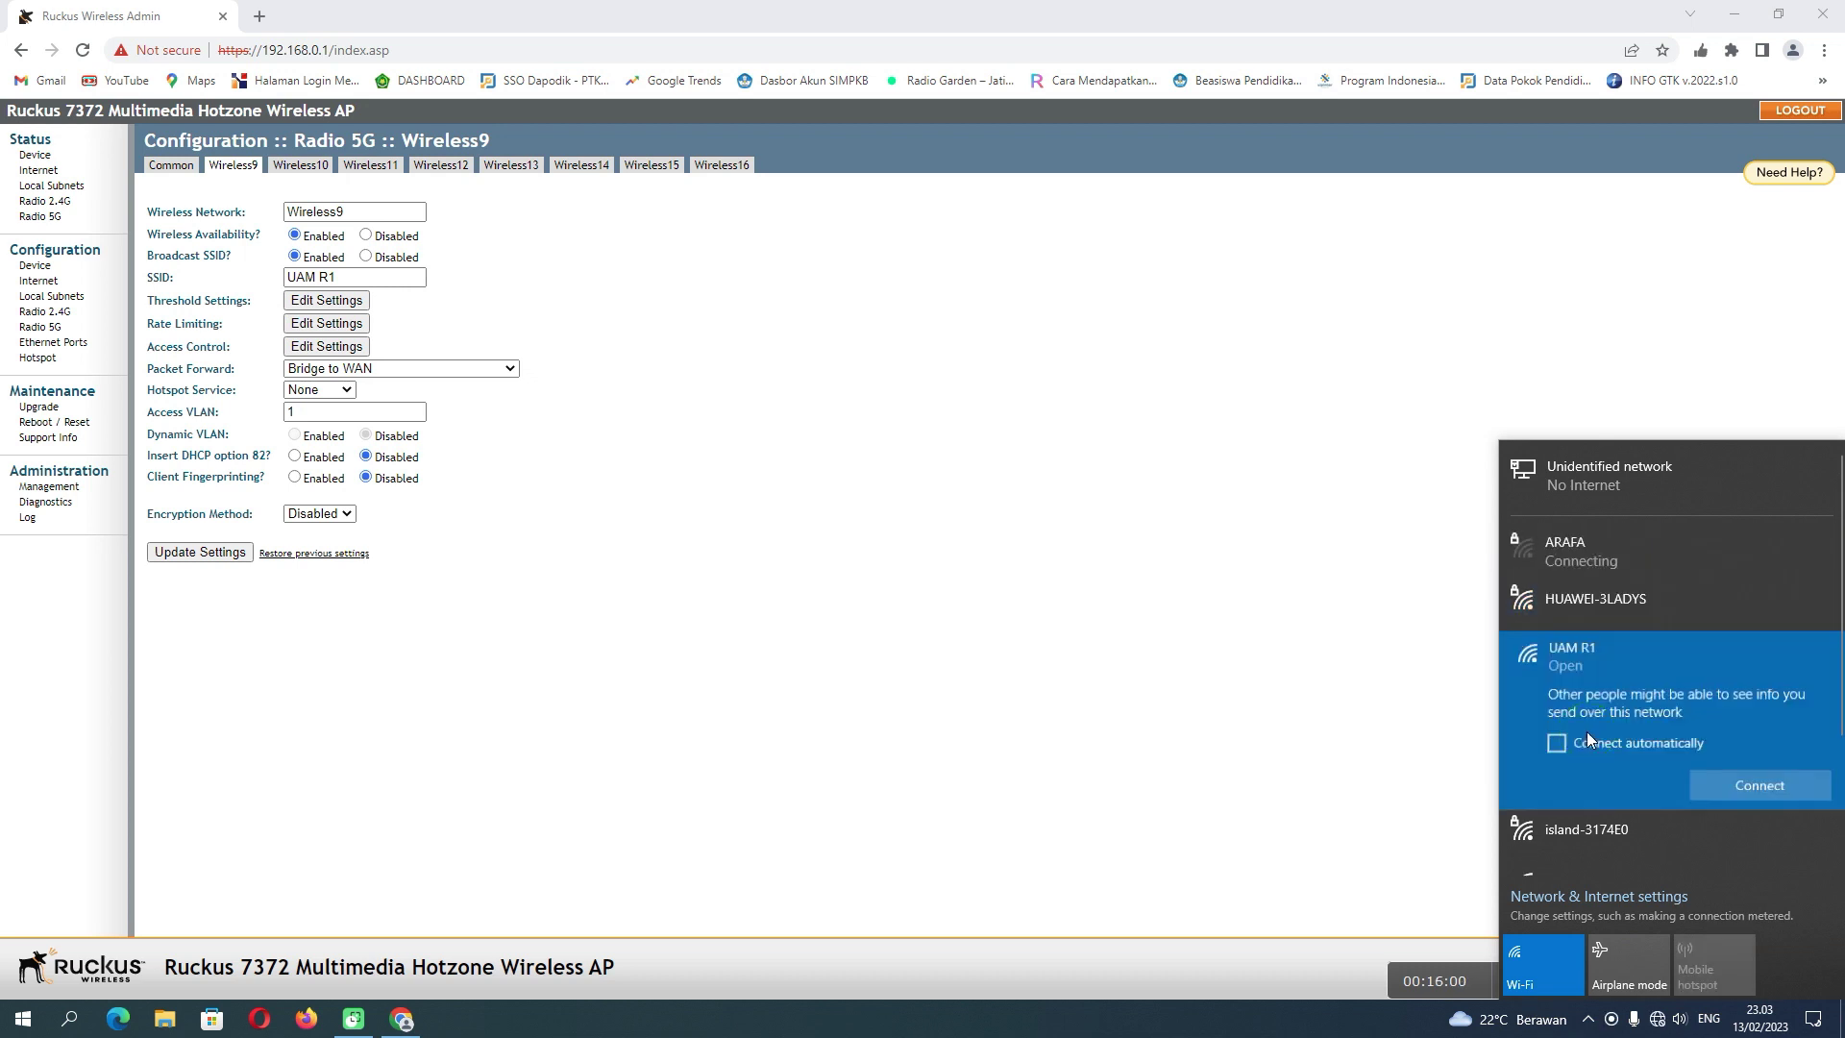
click(1748, 786)
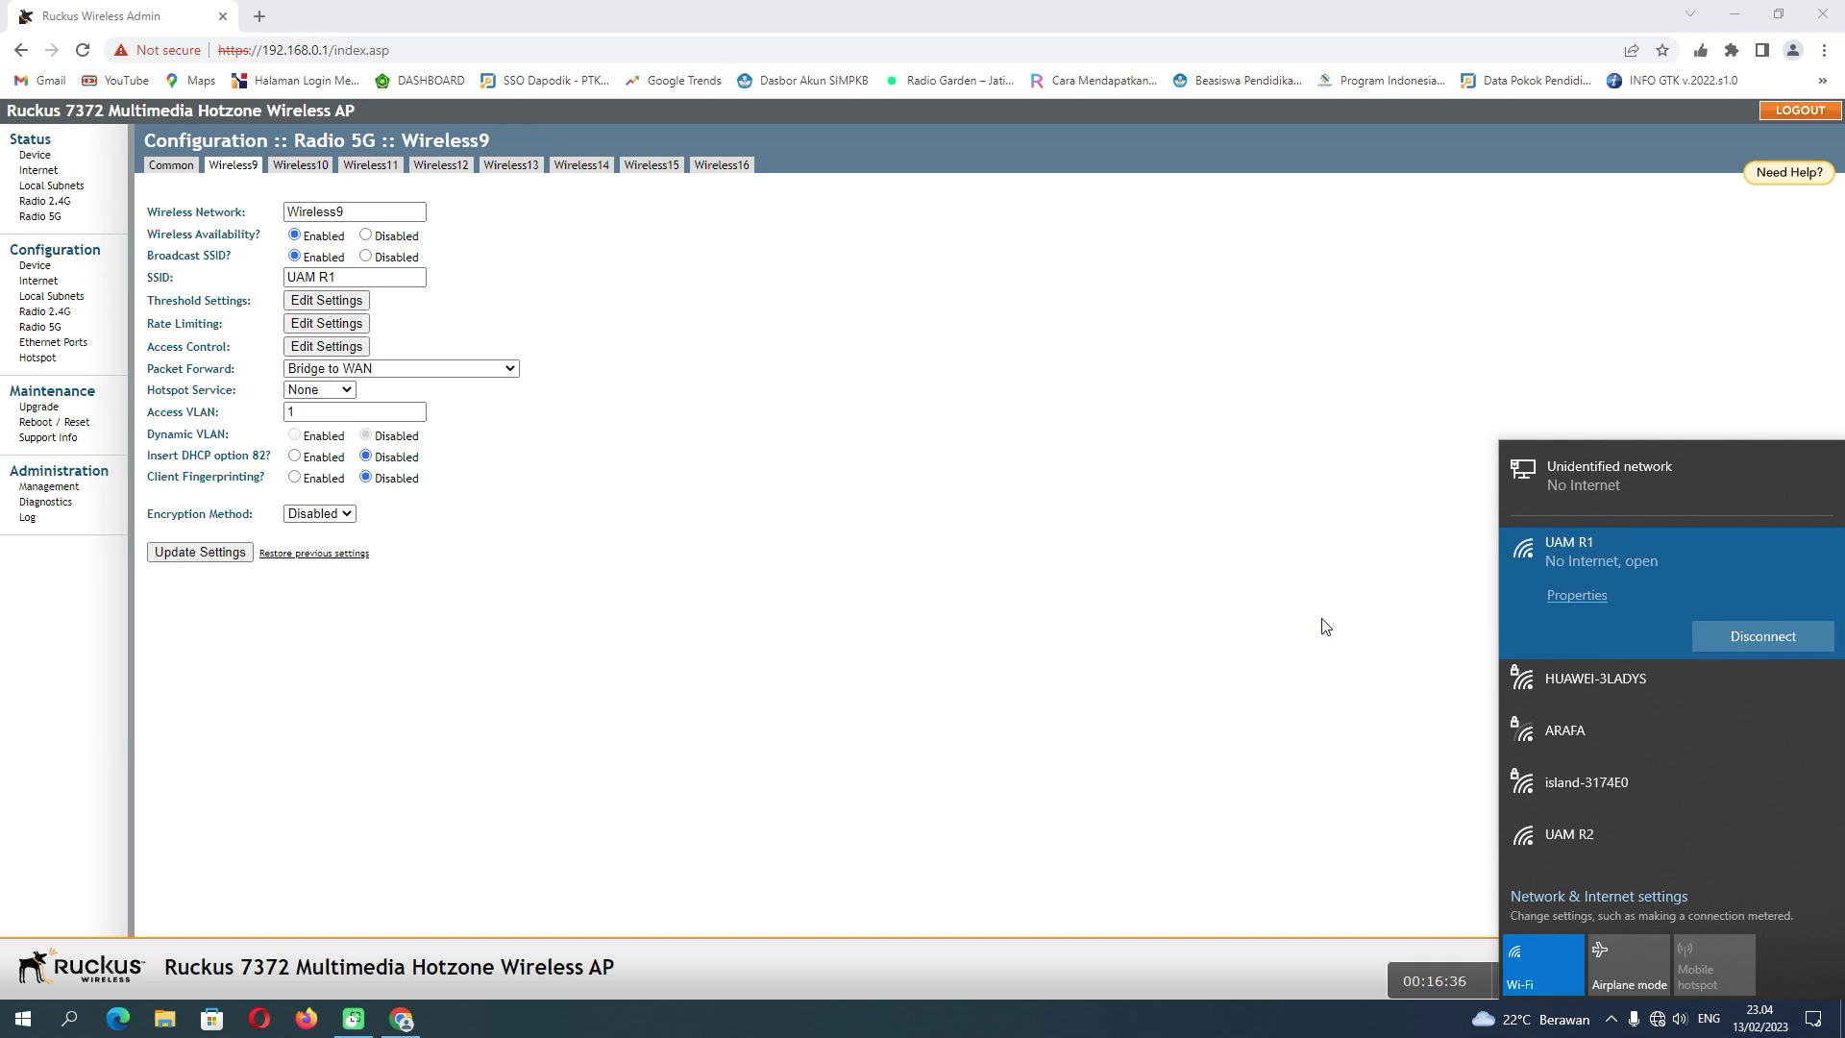
- Open the Wi-Fi adapter's connection details, showing the 169.254.4.96 autoconfiguration IPv4 address
click(1584, 894)
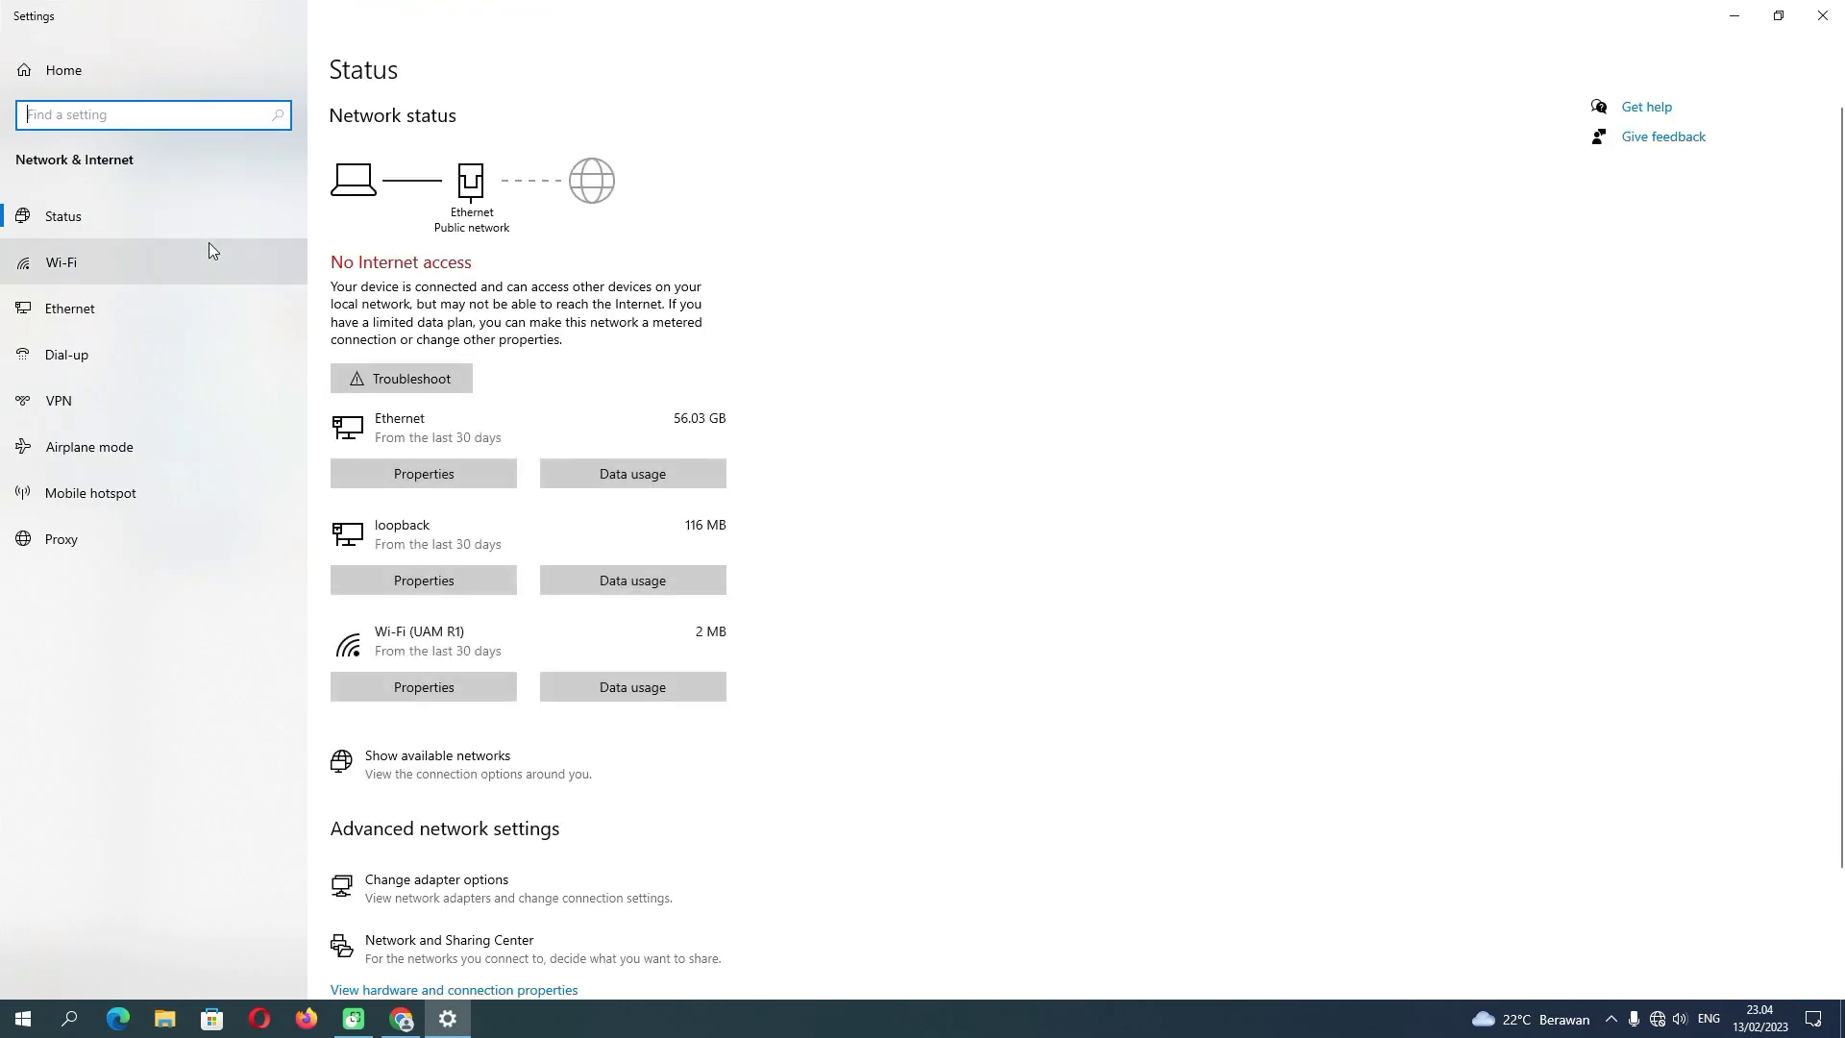
click(127, 305)
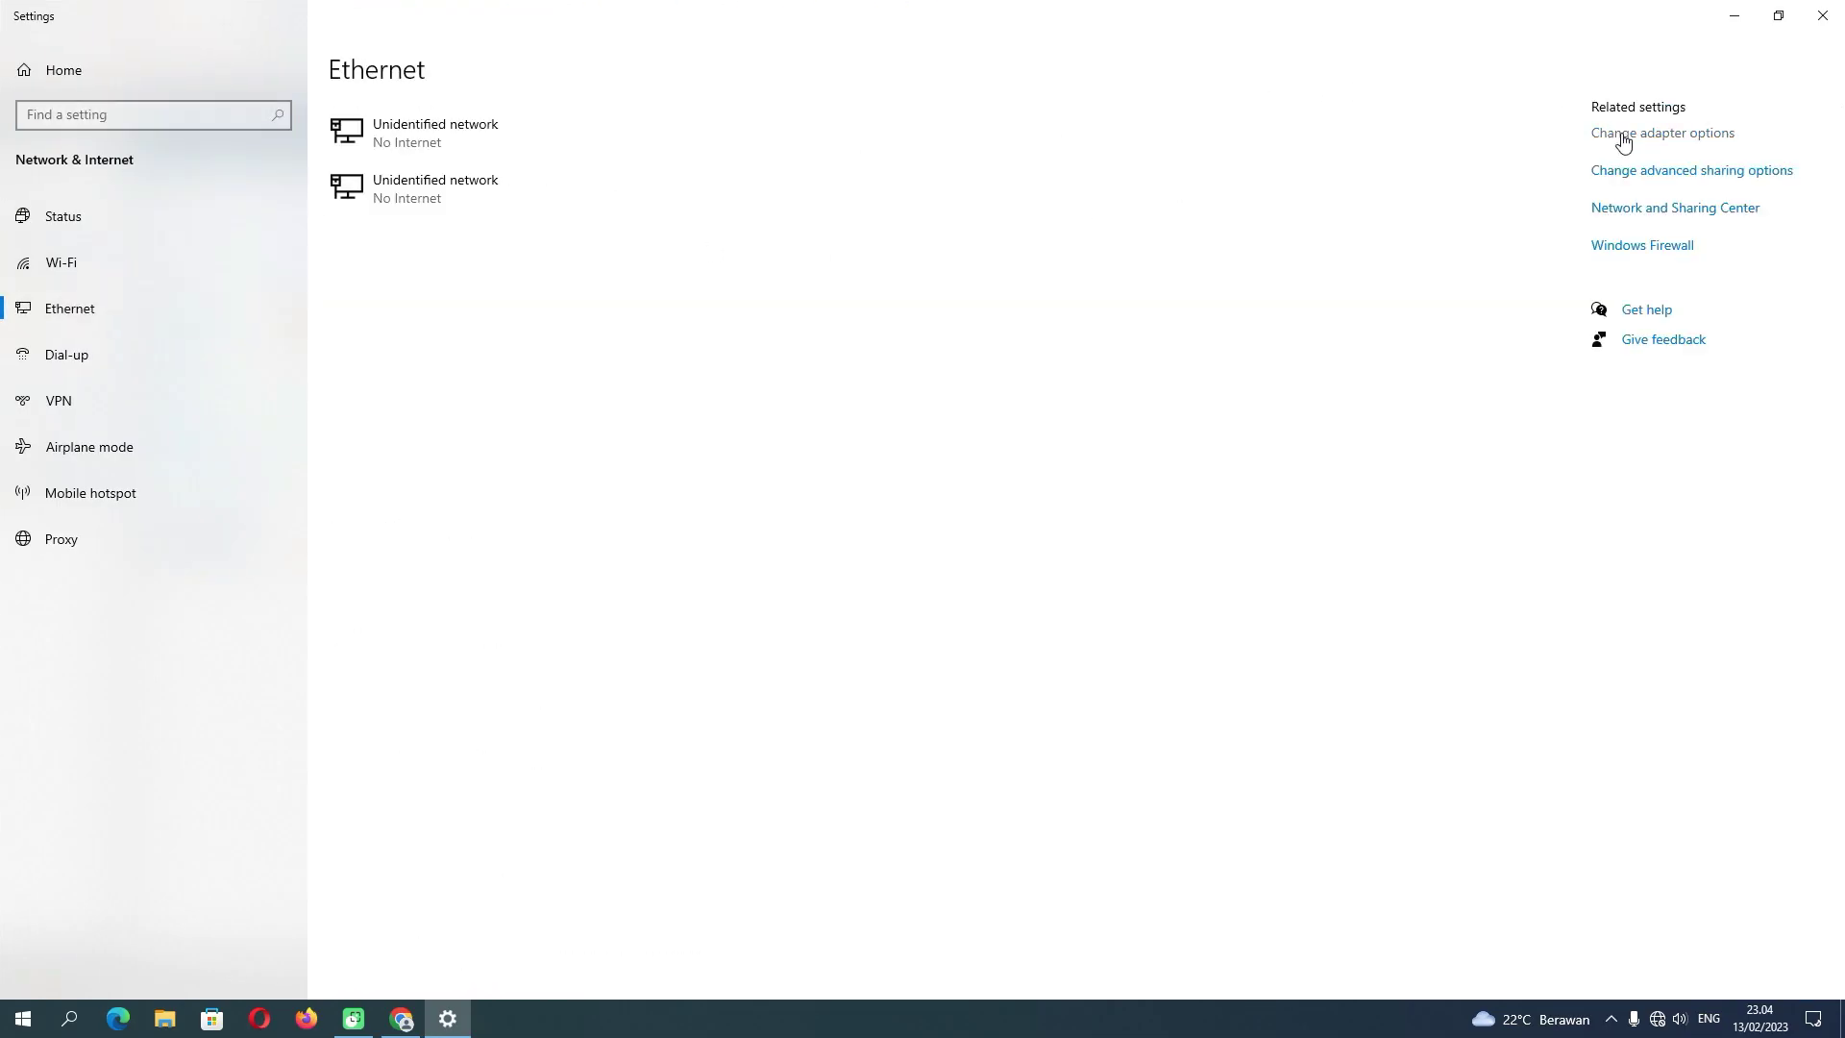
click(1585, 137)
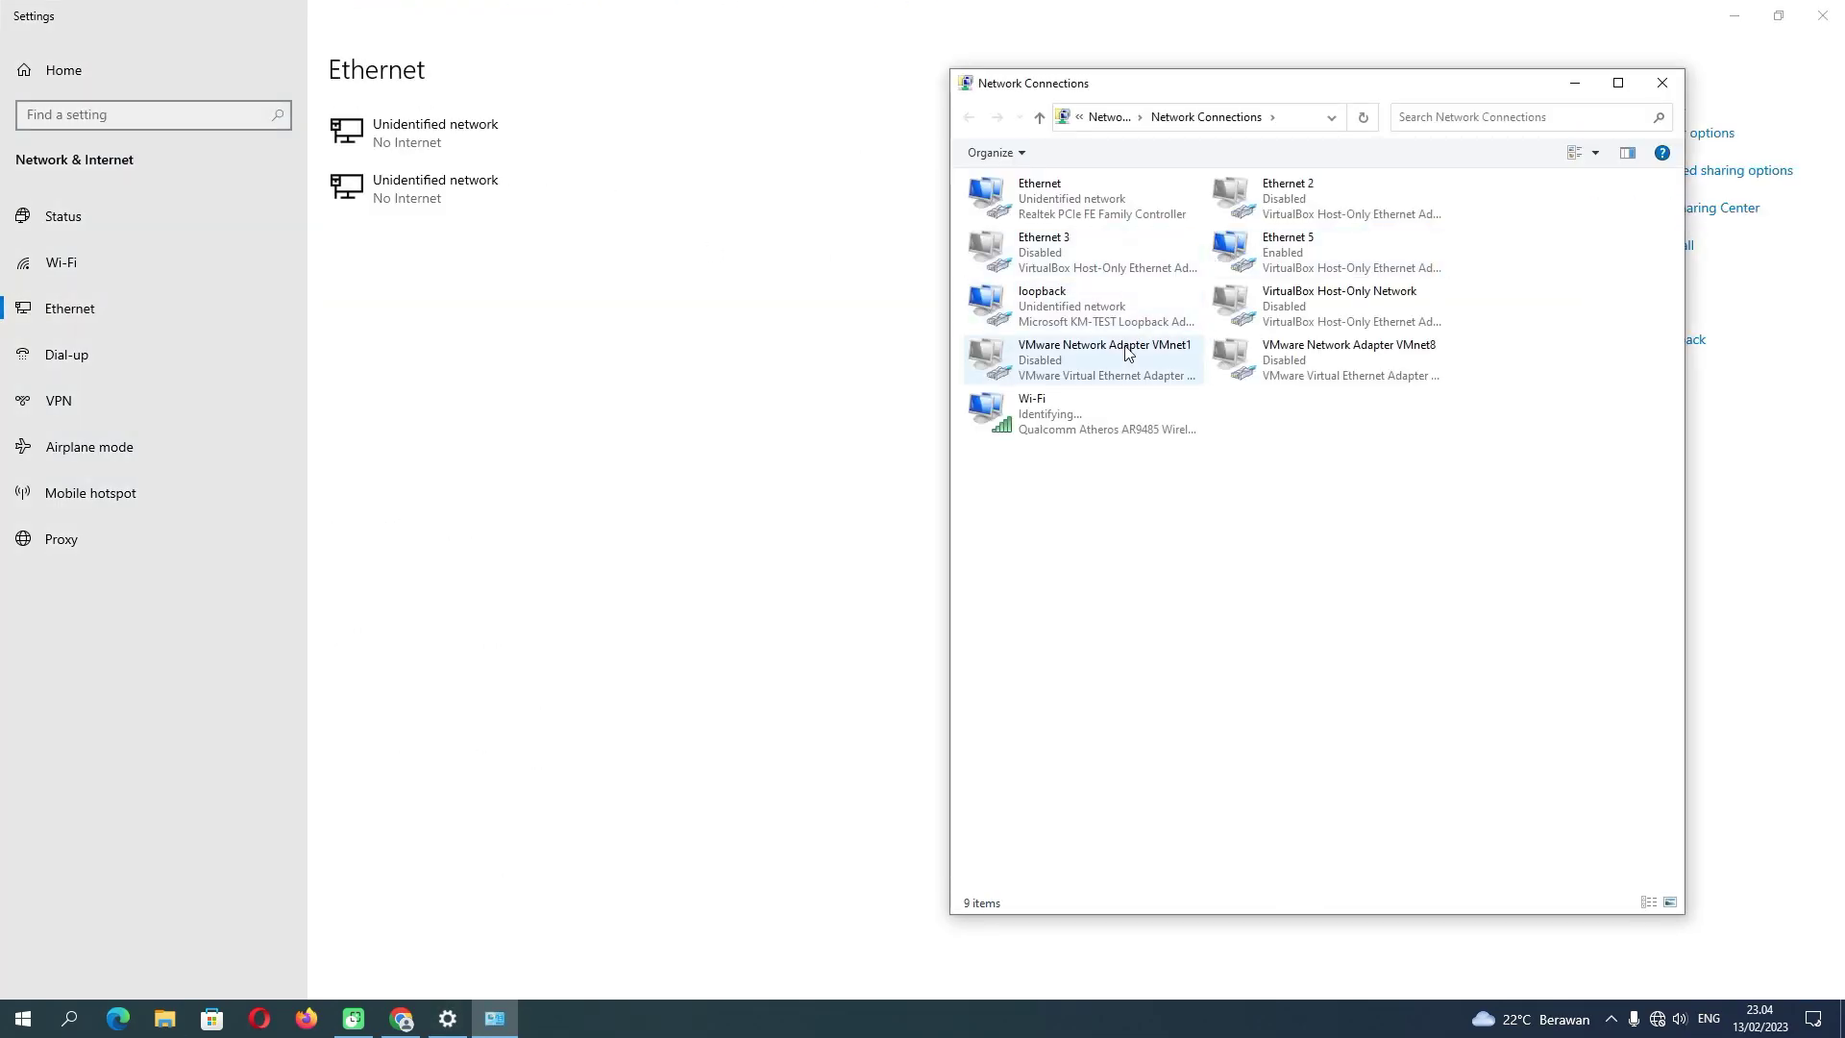
right_click(1037, 432)
click(1001, 477)
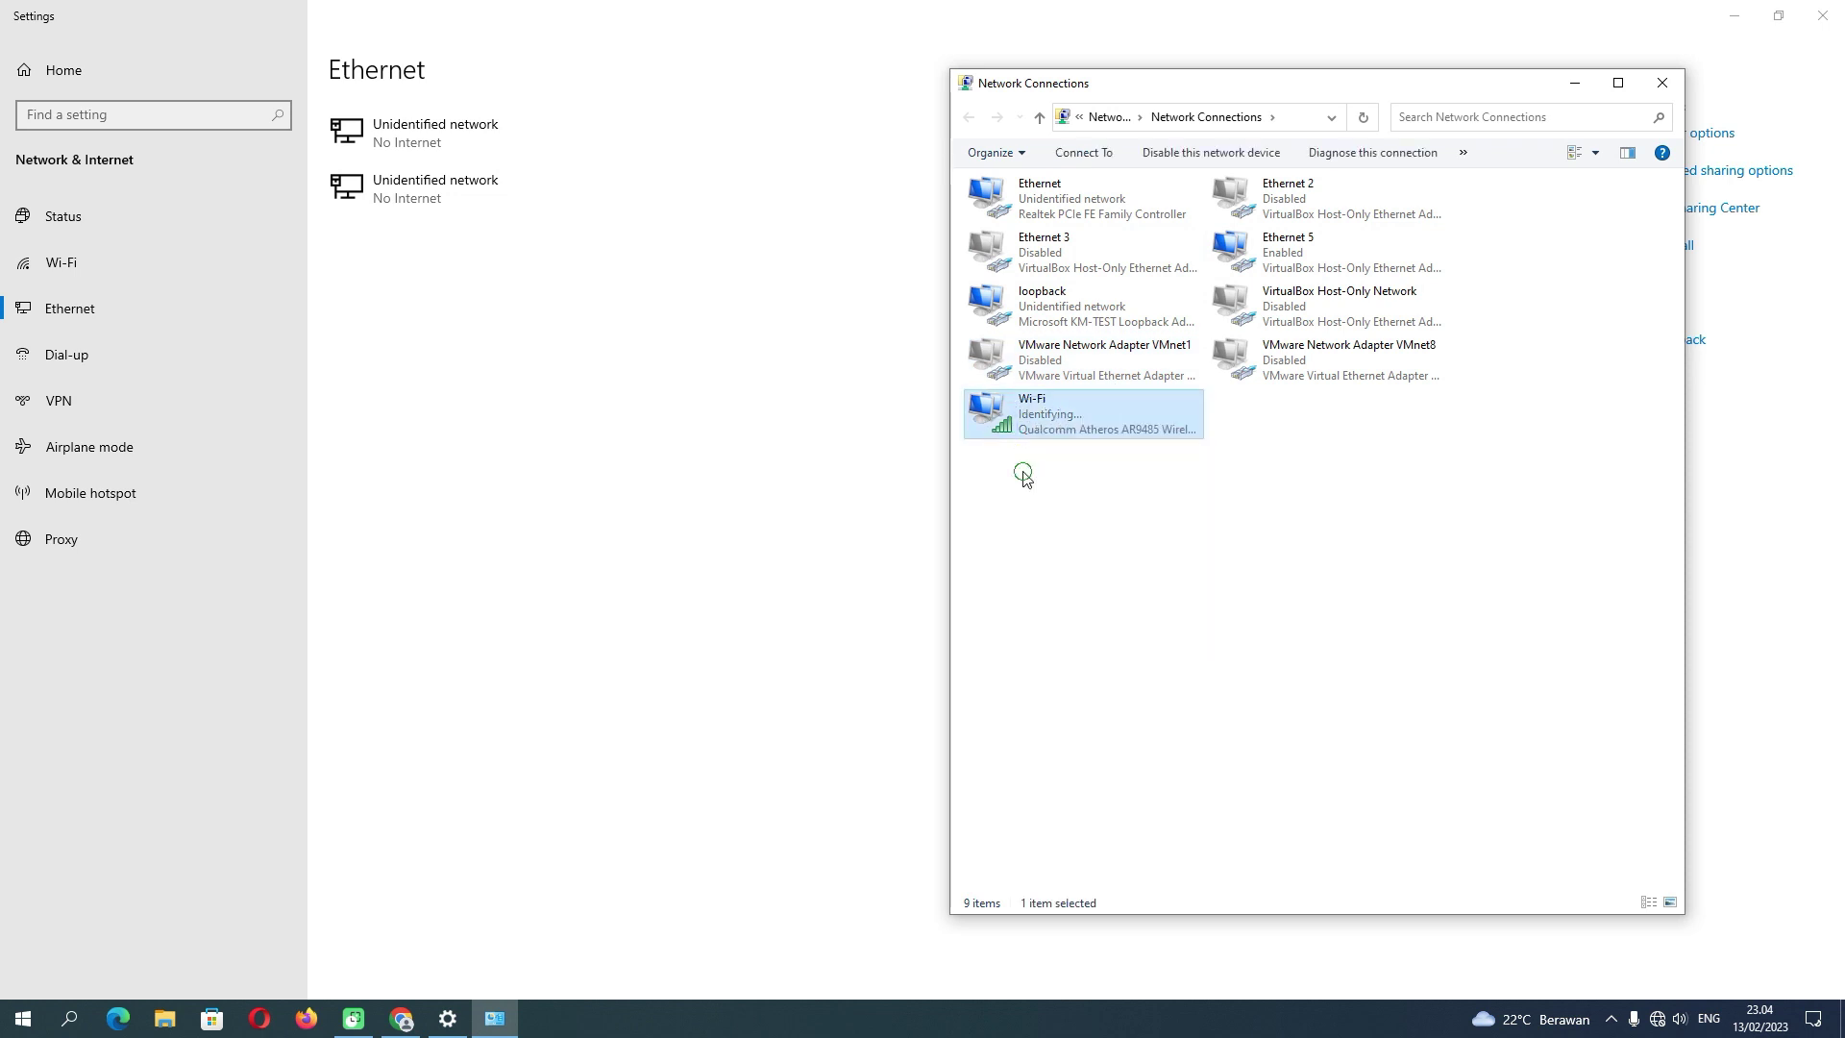
right_click(1044, 423)
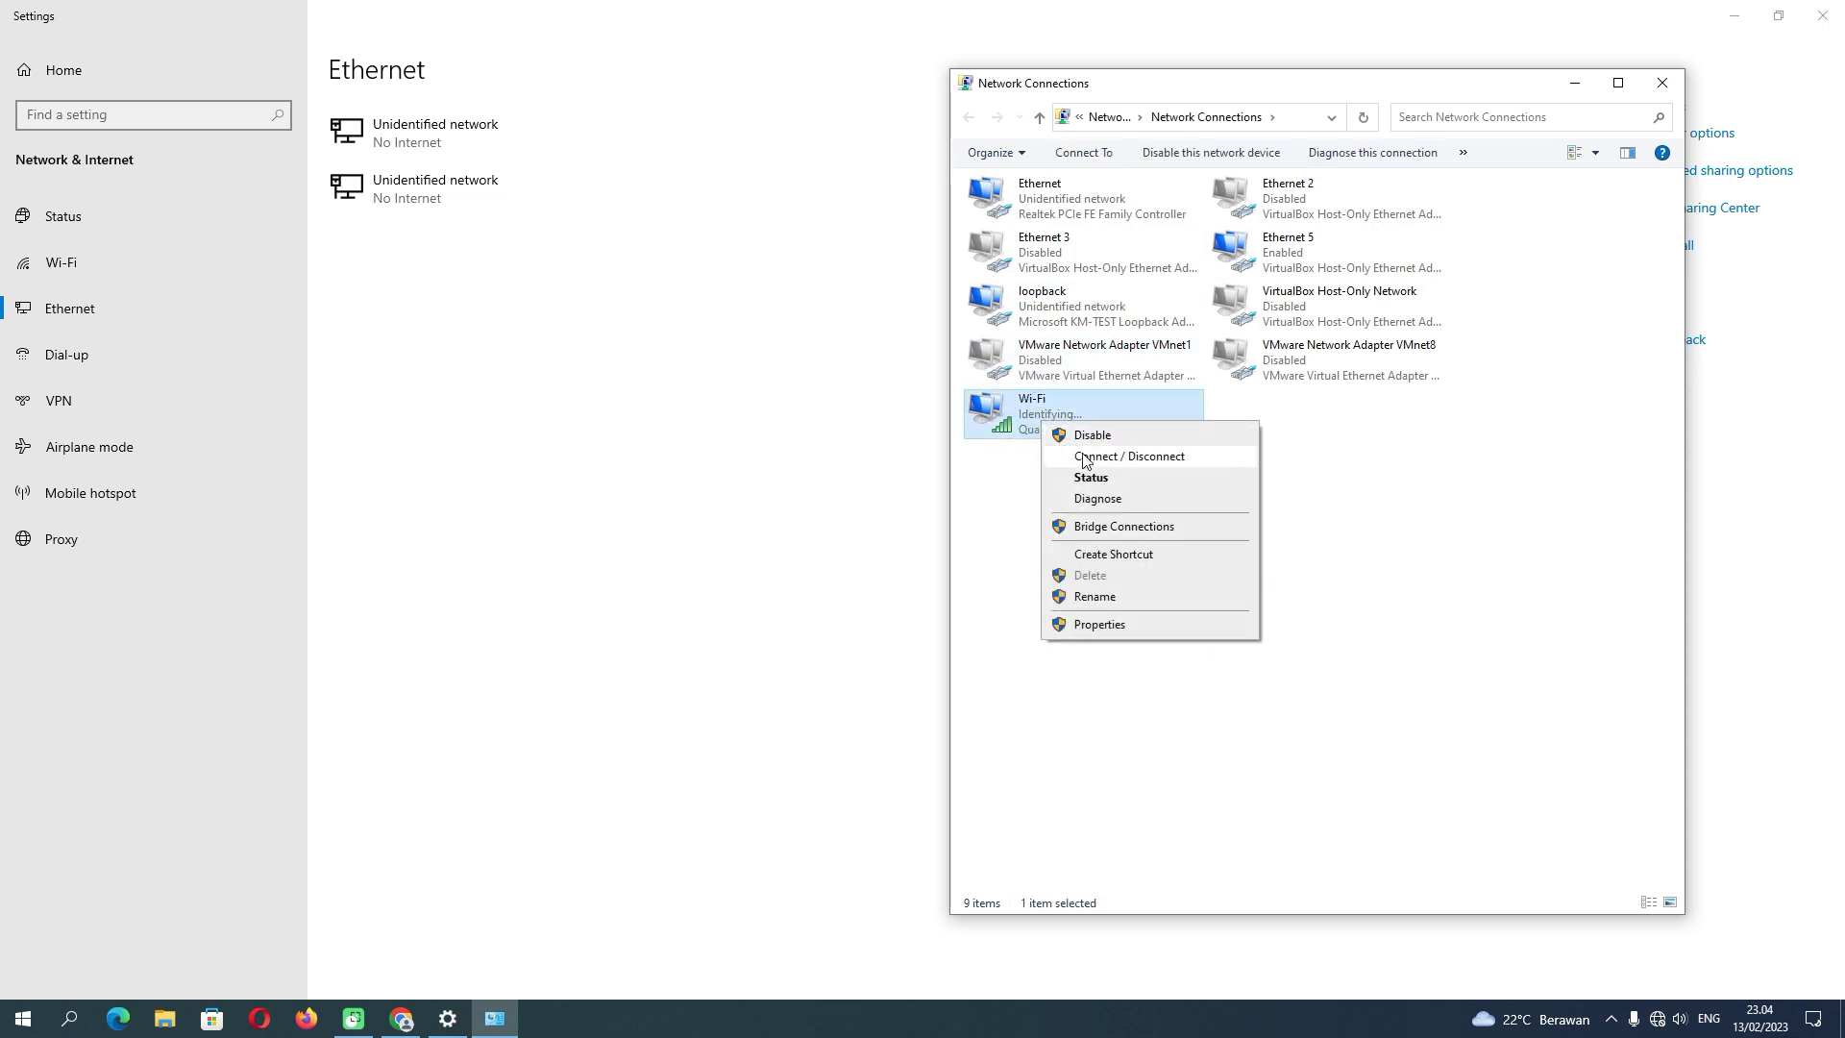
click(1092, 477)
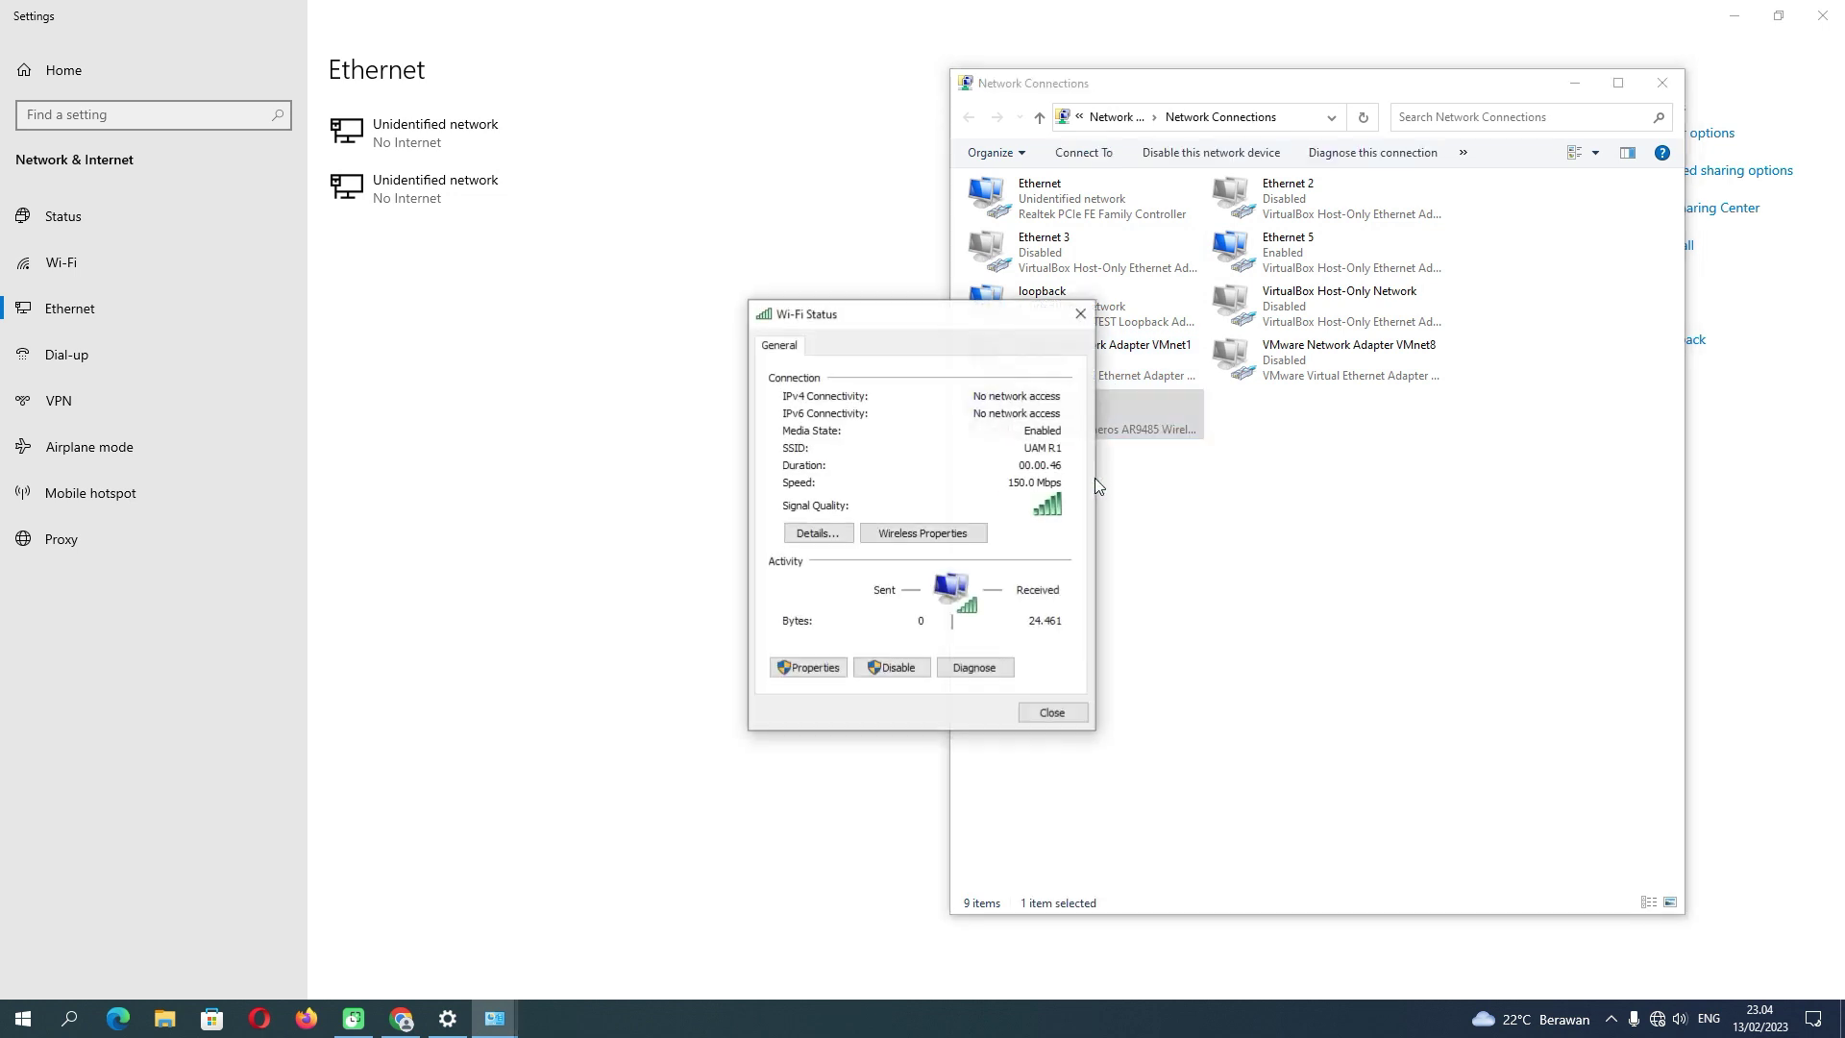
click(843, 534)
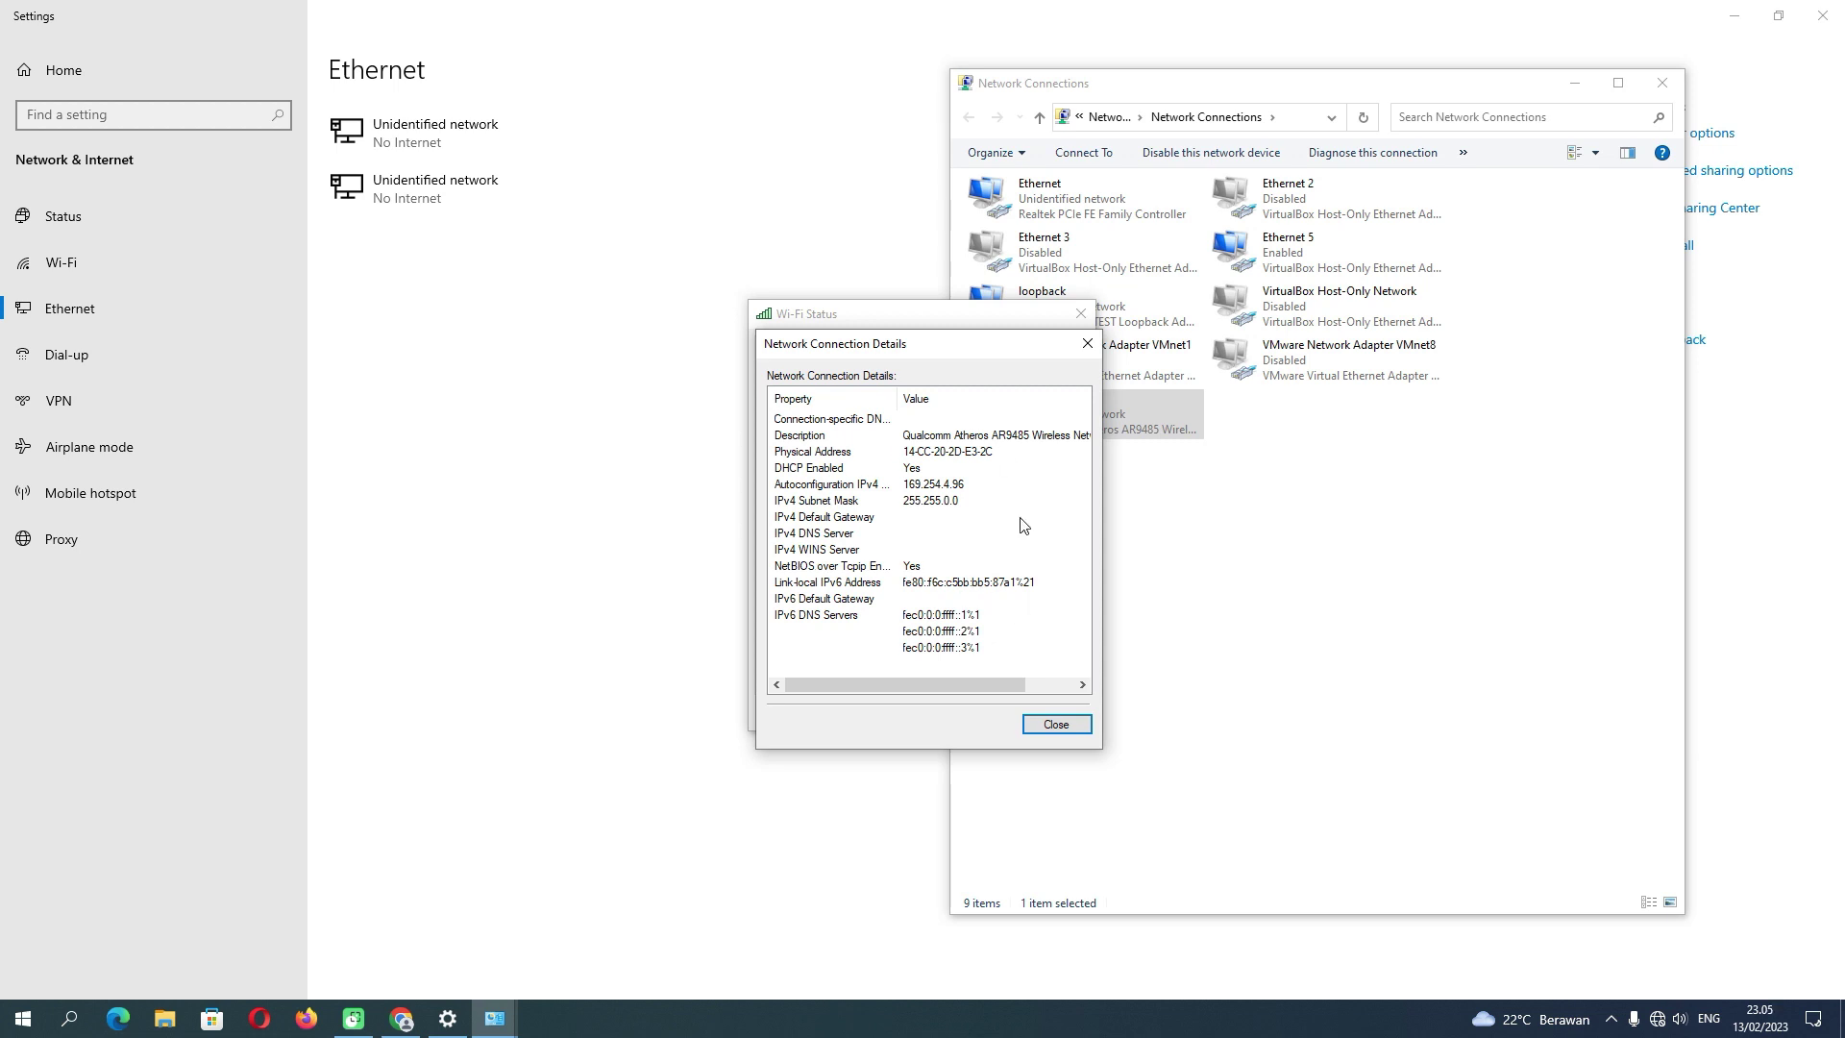
- Close the Details, Wi-Fi Status, Network Connections and Settings windows
click(1056, 723)
click(1050, 709)
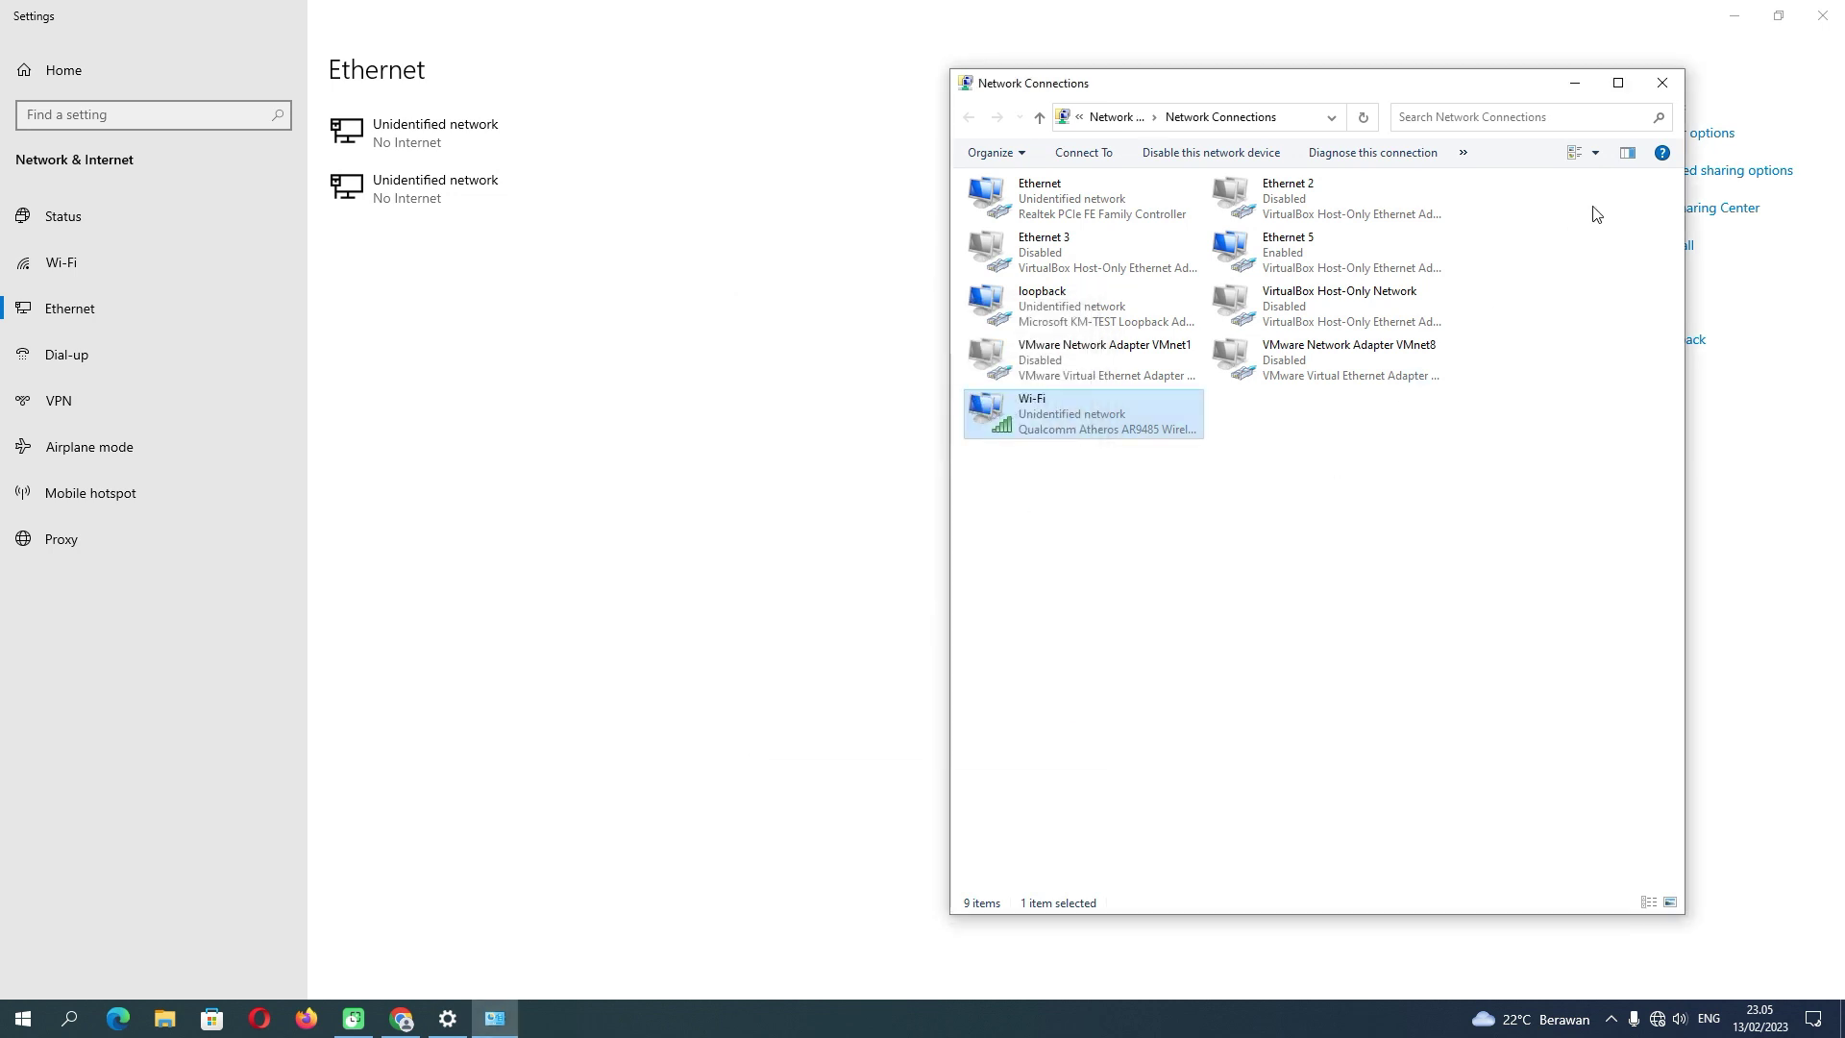
click(1662, 83)
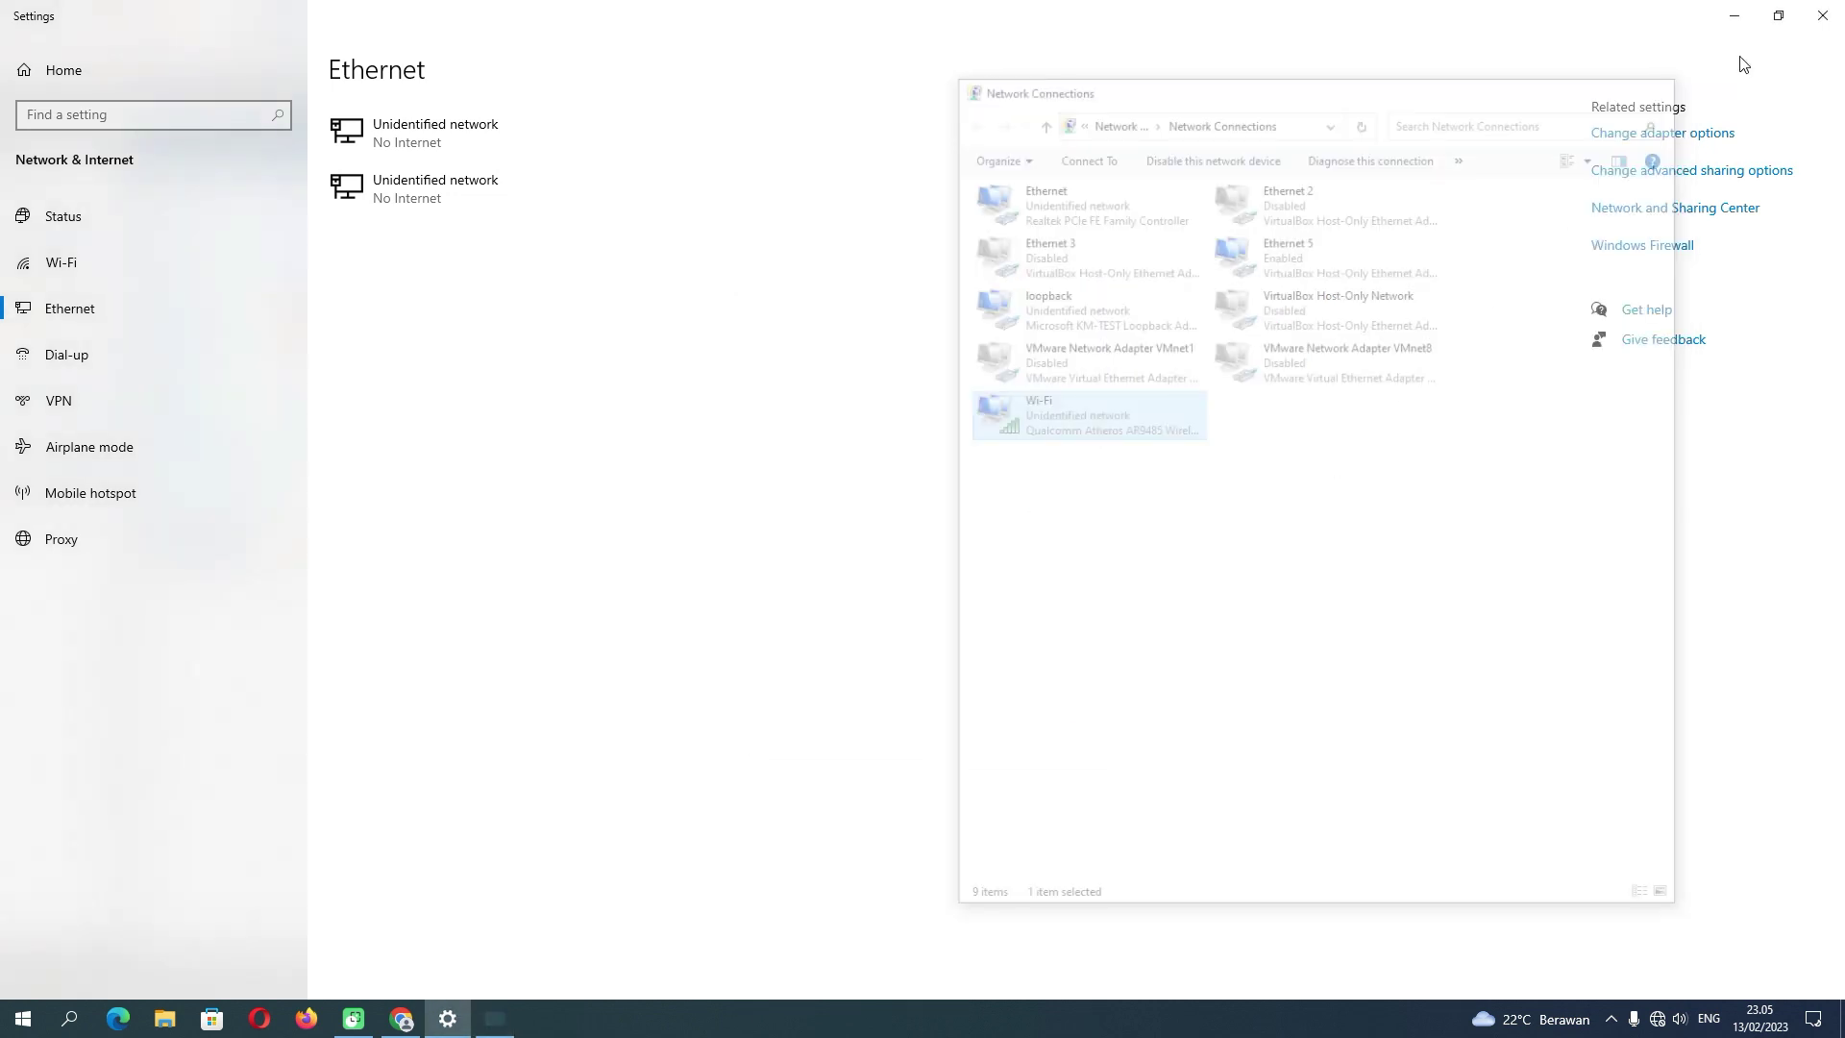
click(1822, 21)
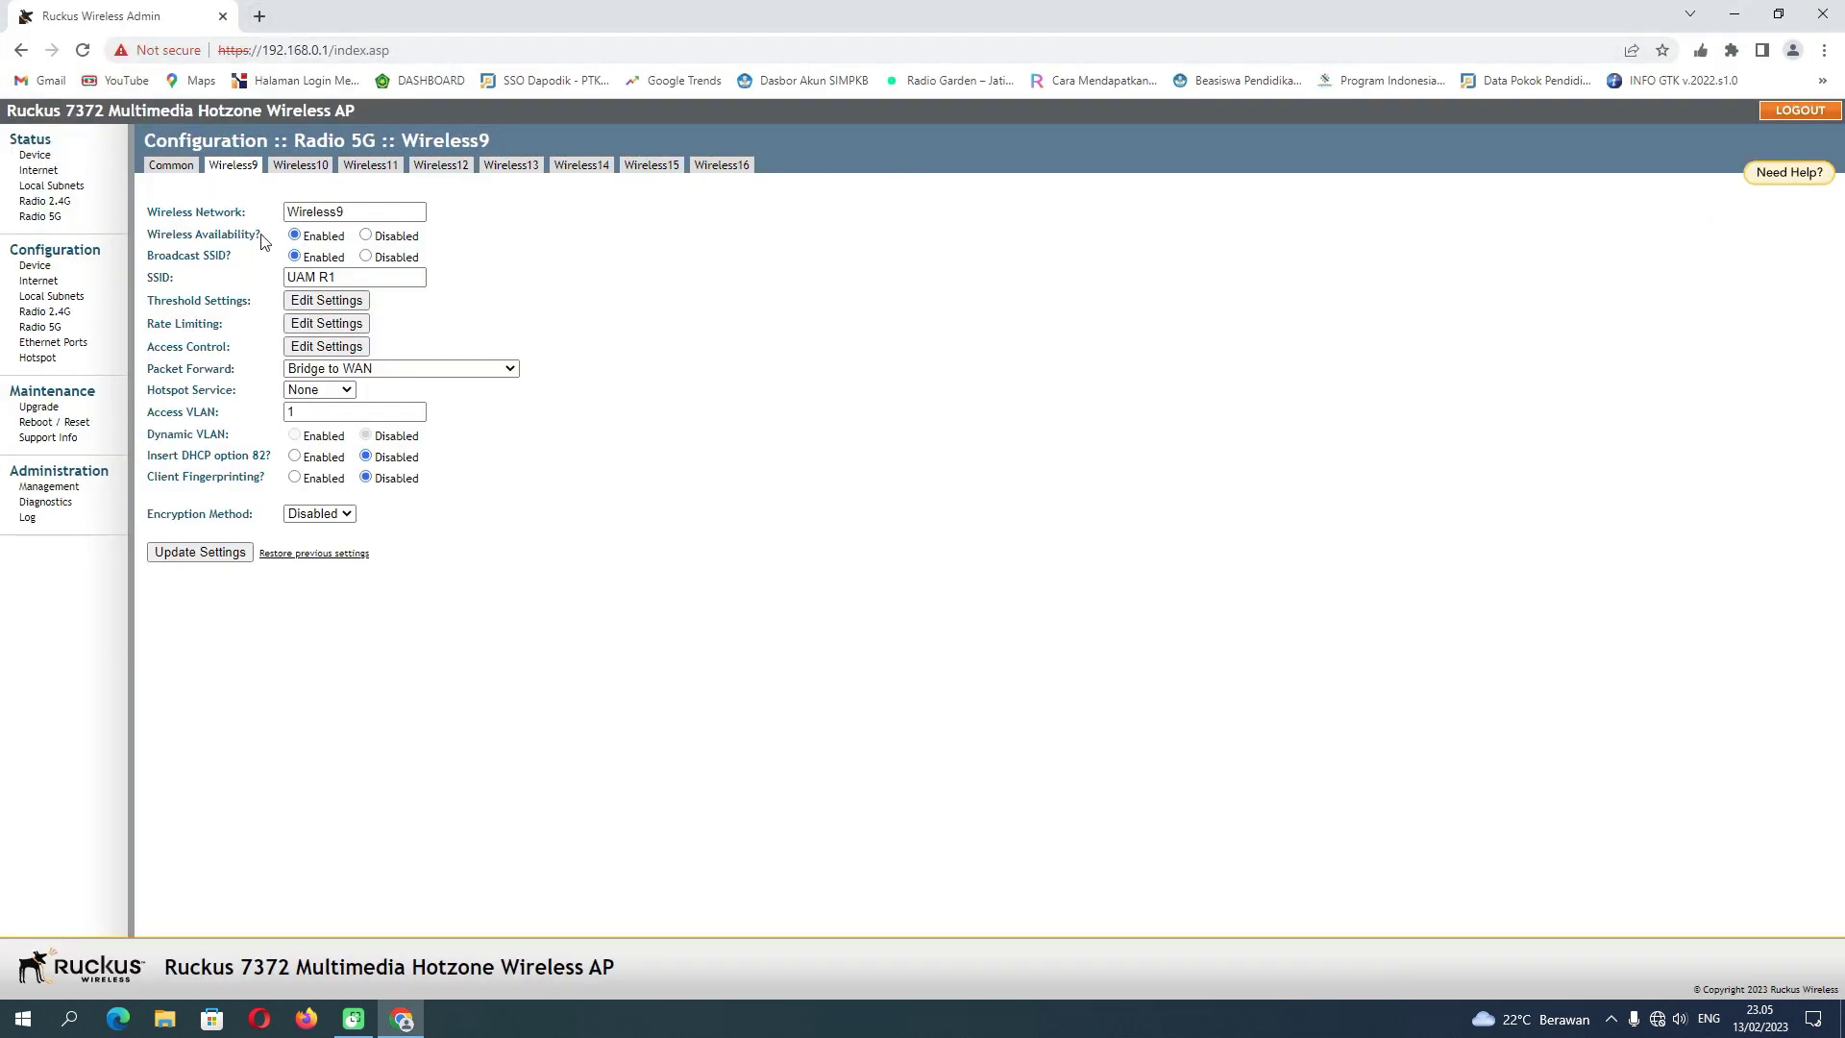
- Launch Command Prompt via a 'cmd' search and run ping 8.8.8.8, which fails with general failure
click(69, 1016)
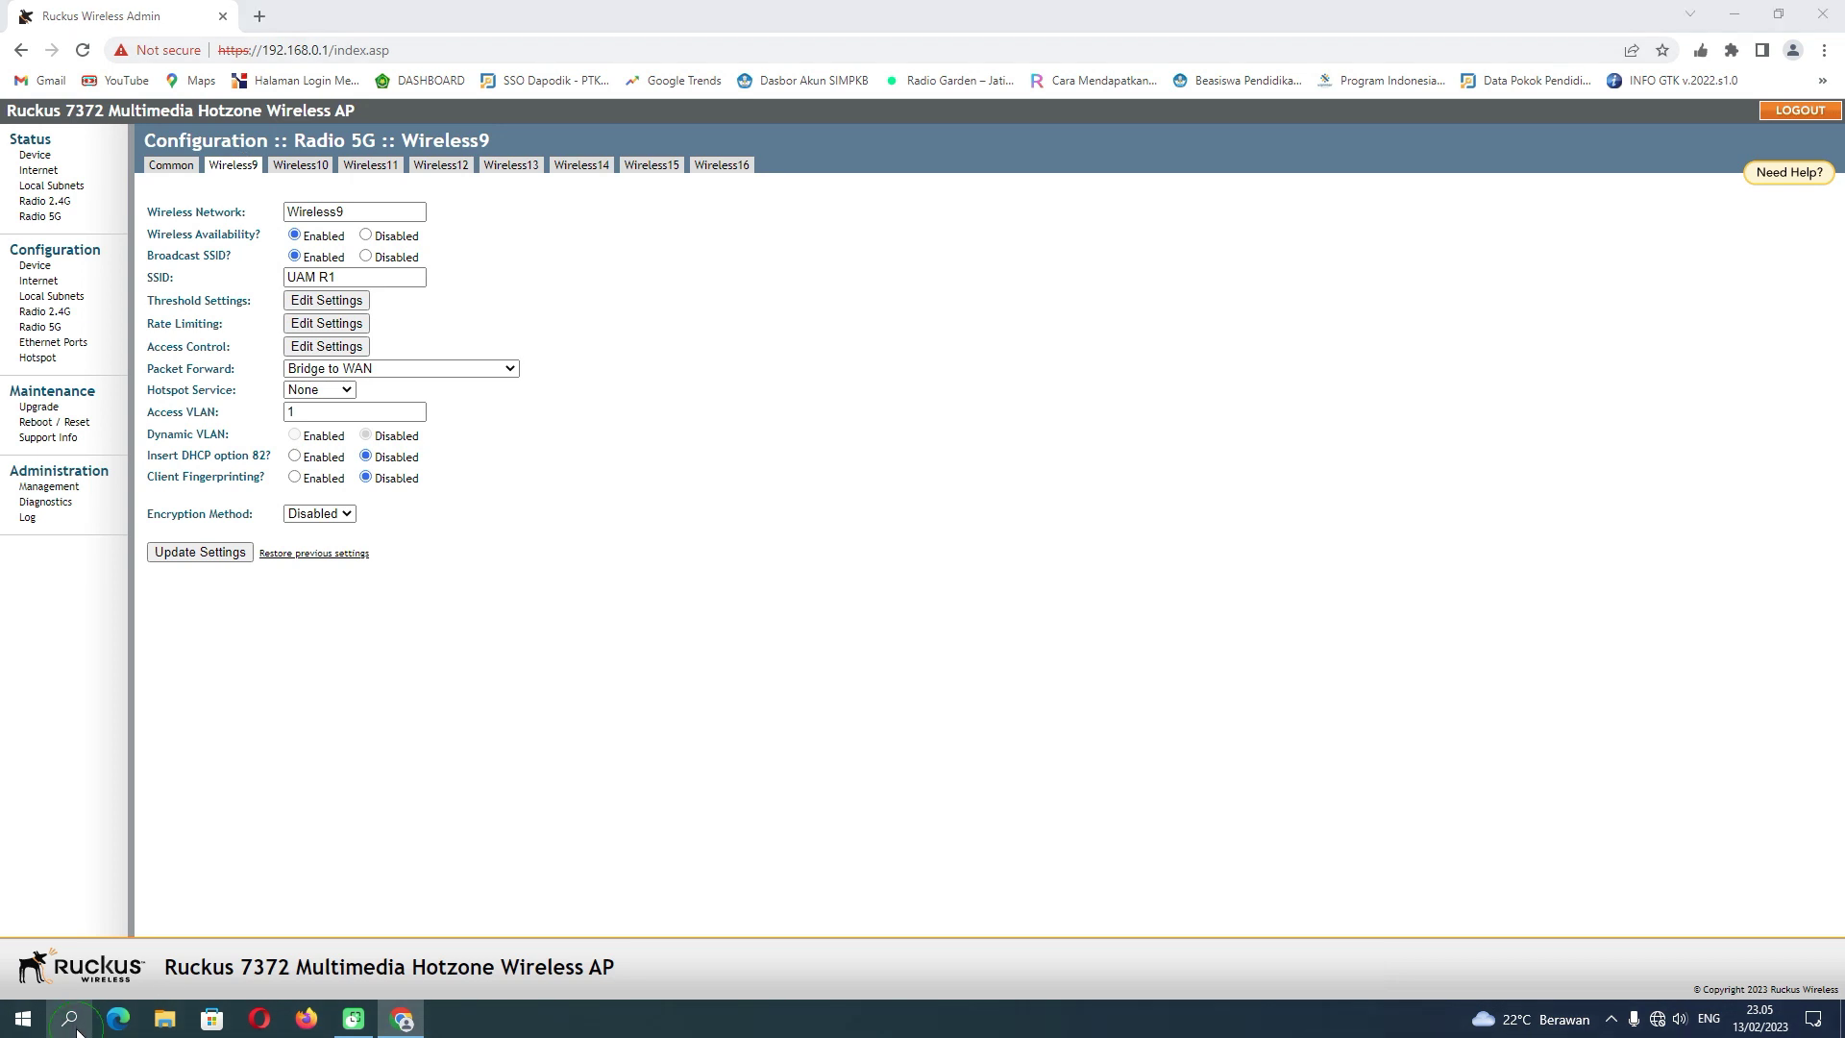
text(cmd)
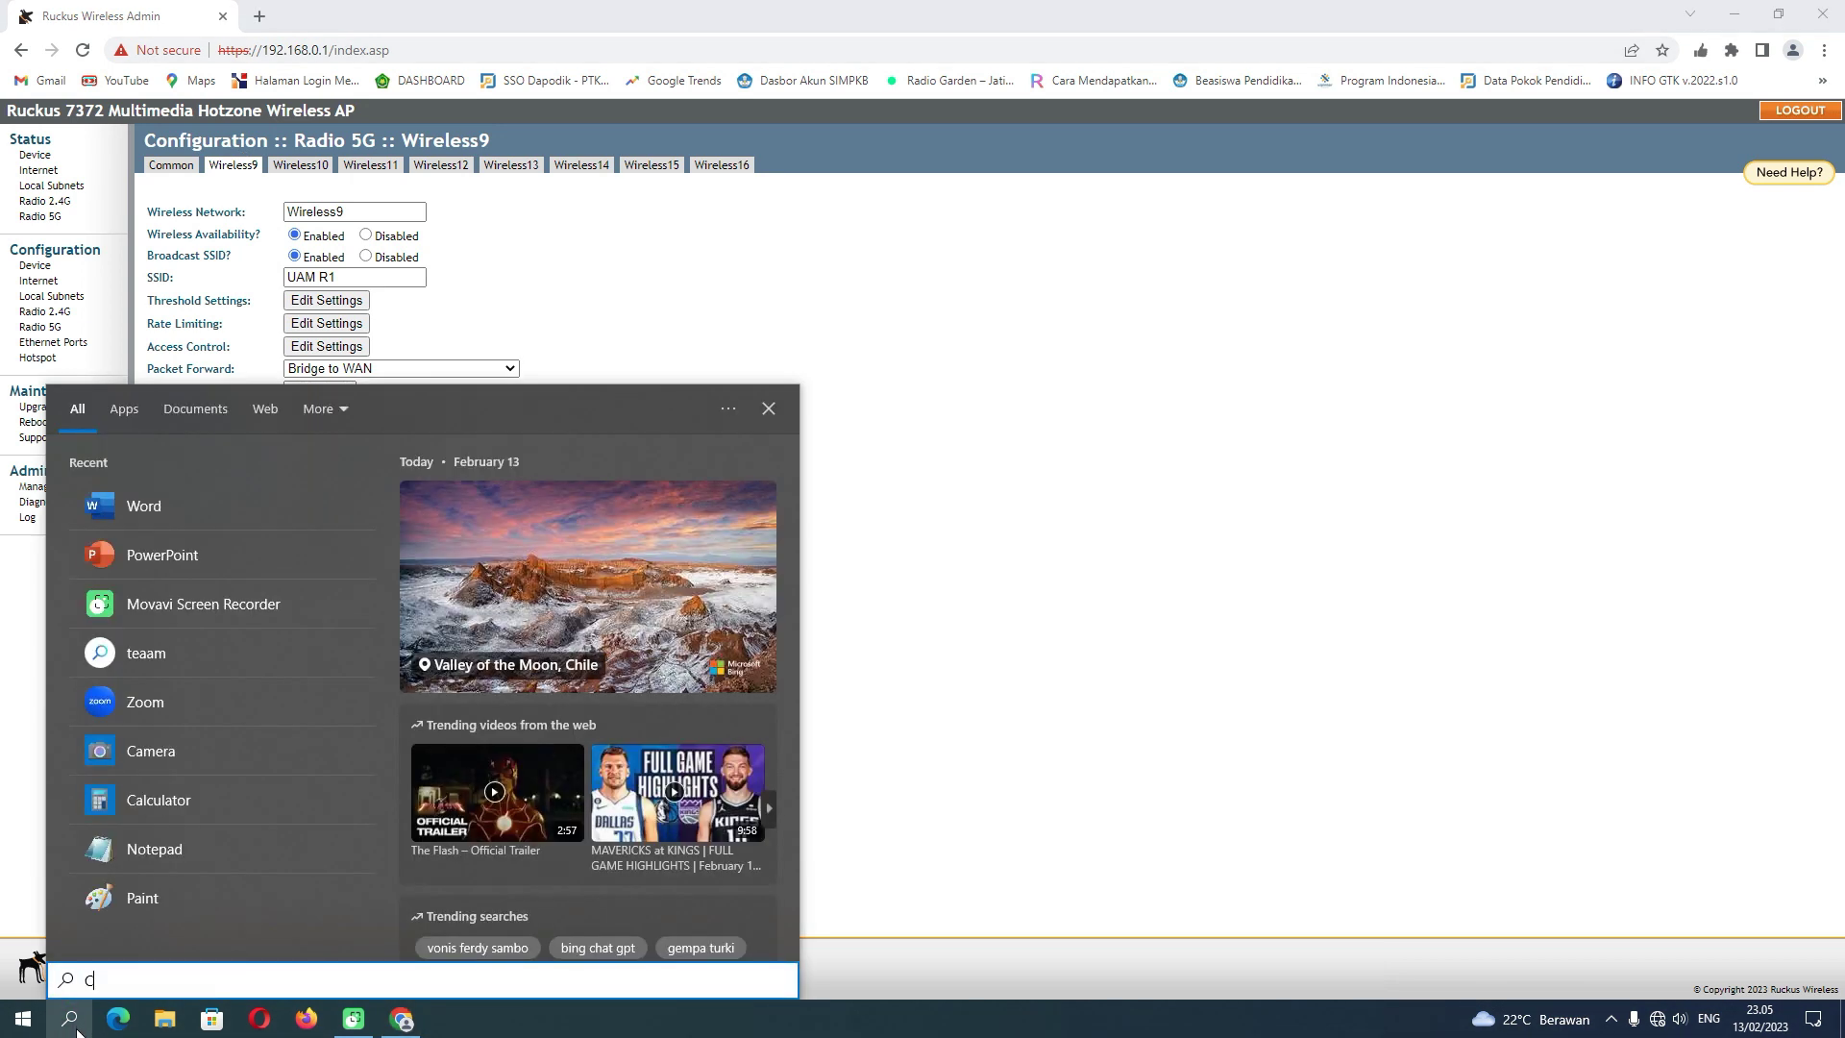
key(Return)
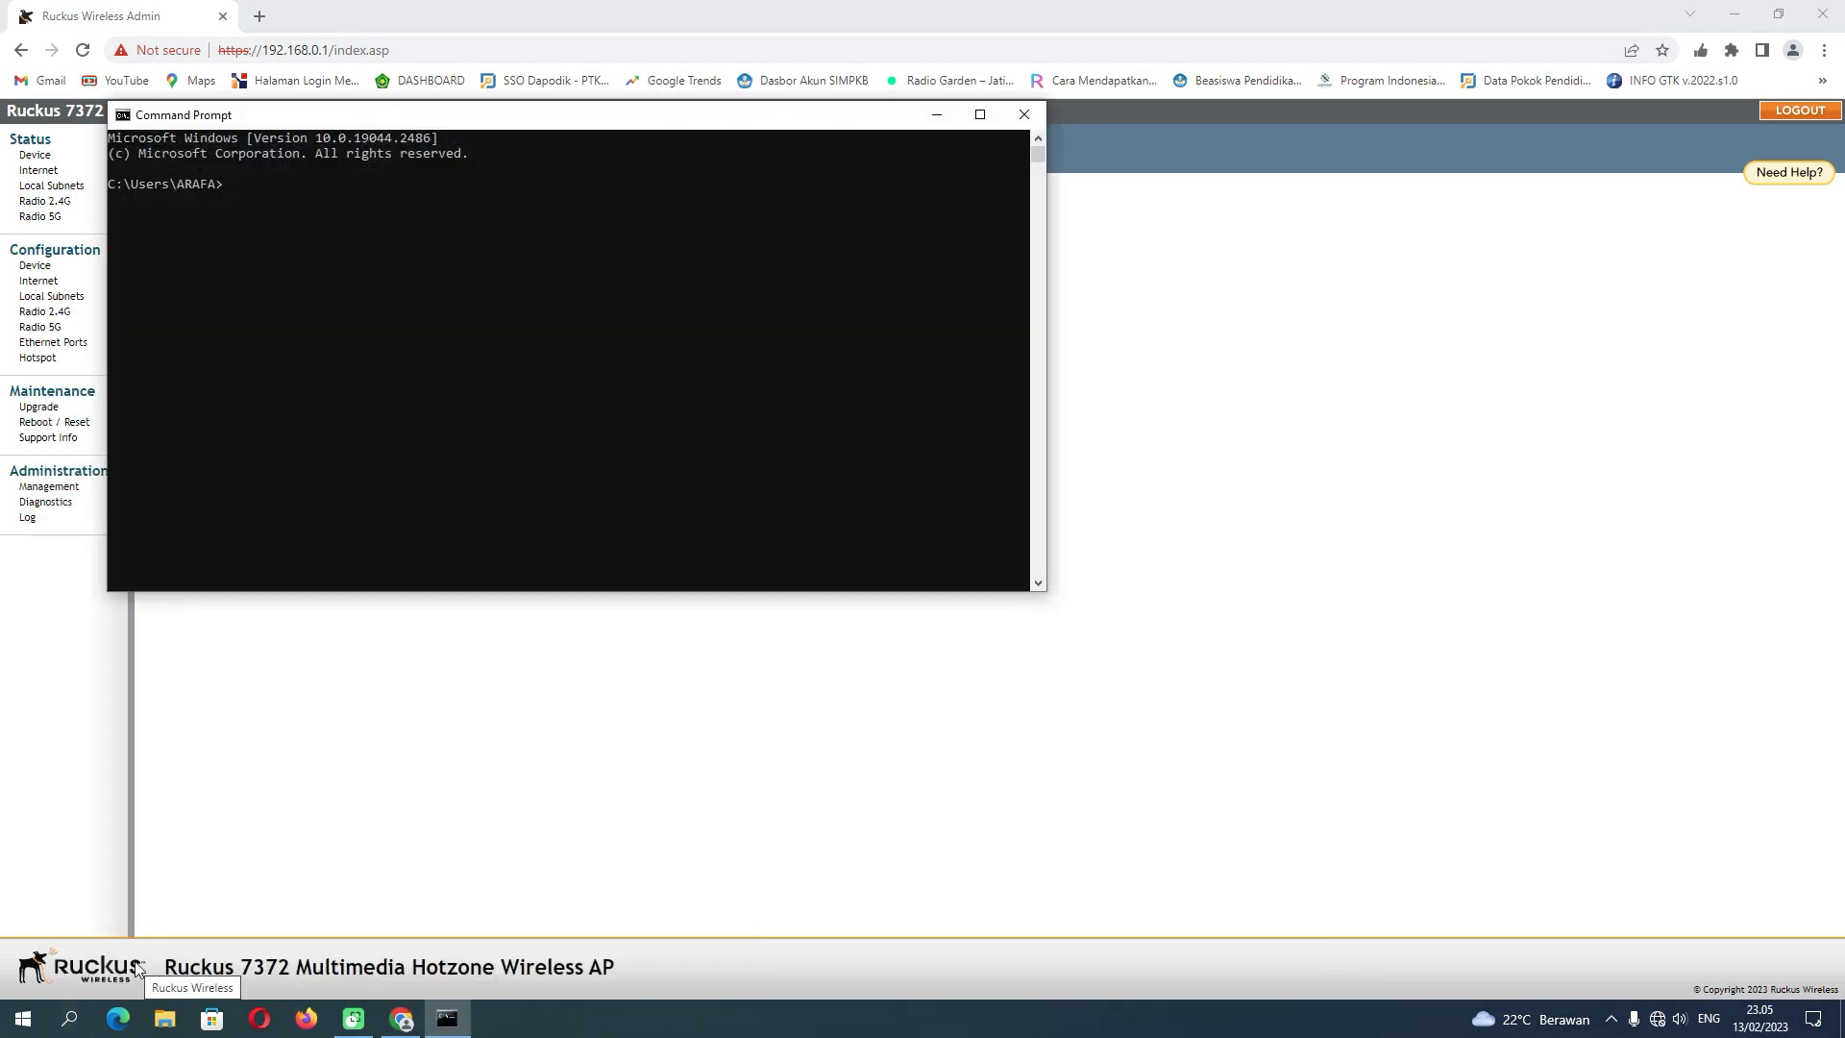
text(ping 8.8.8.8)
key(Return)
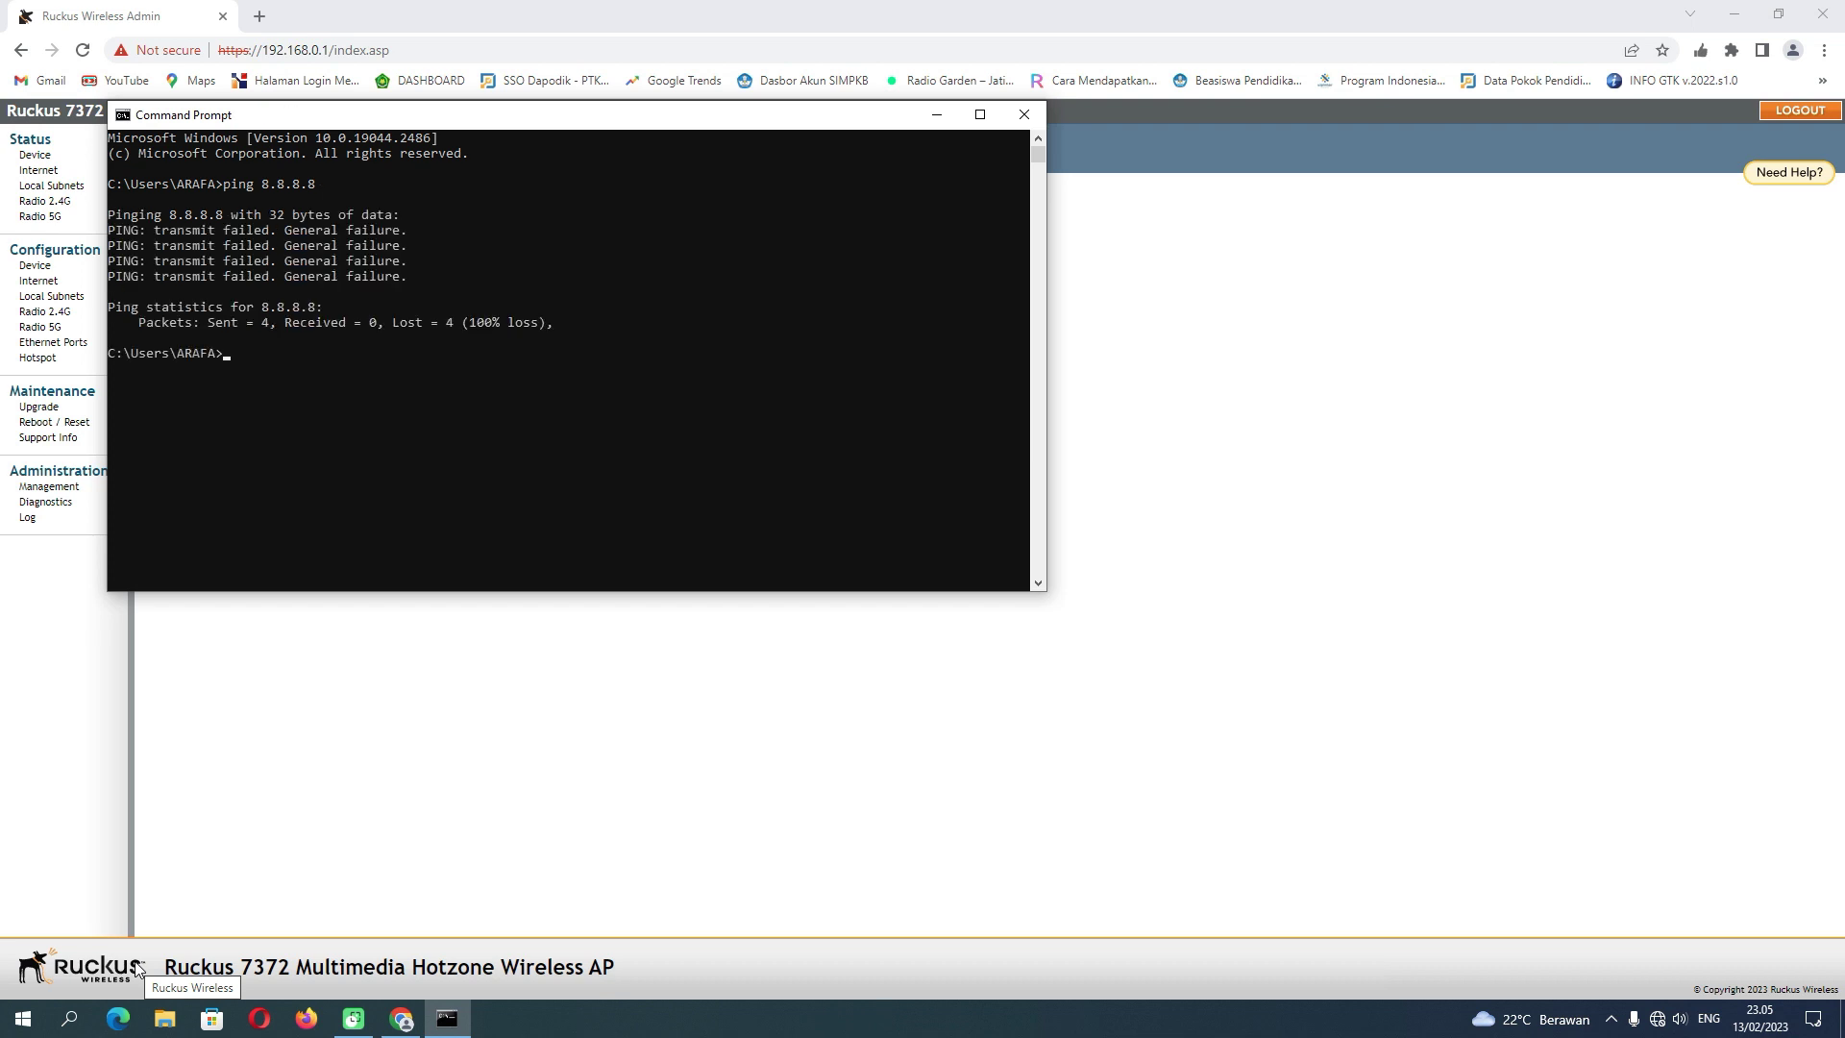
text(ping www.google.com)
key(Return)
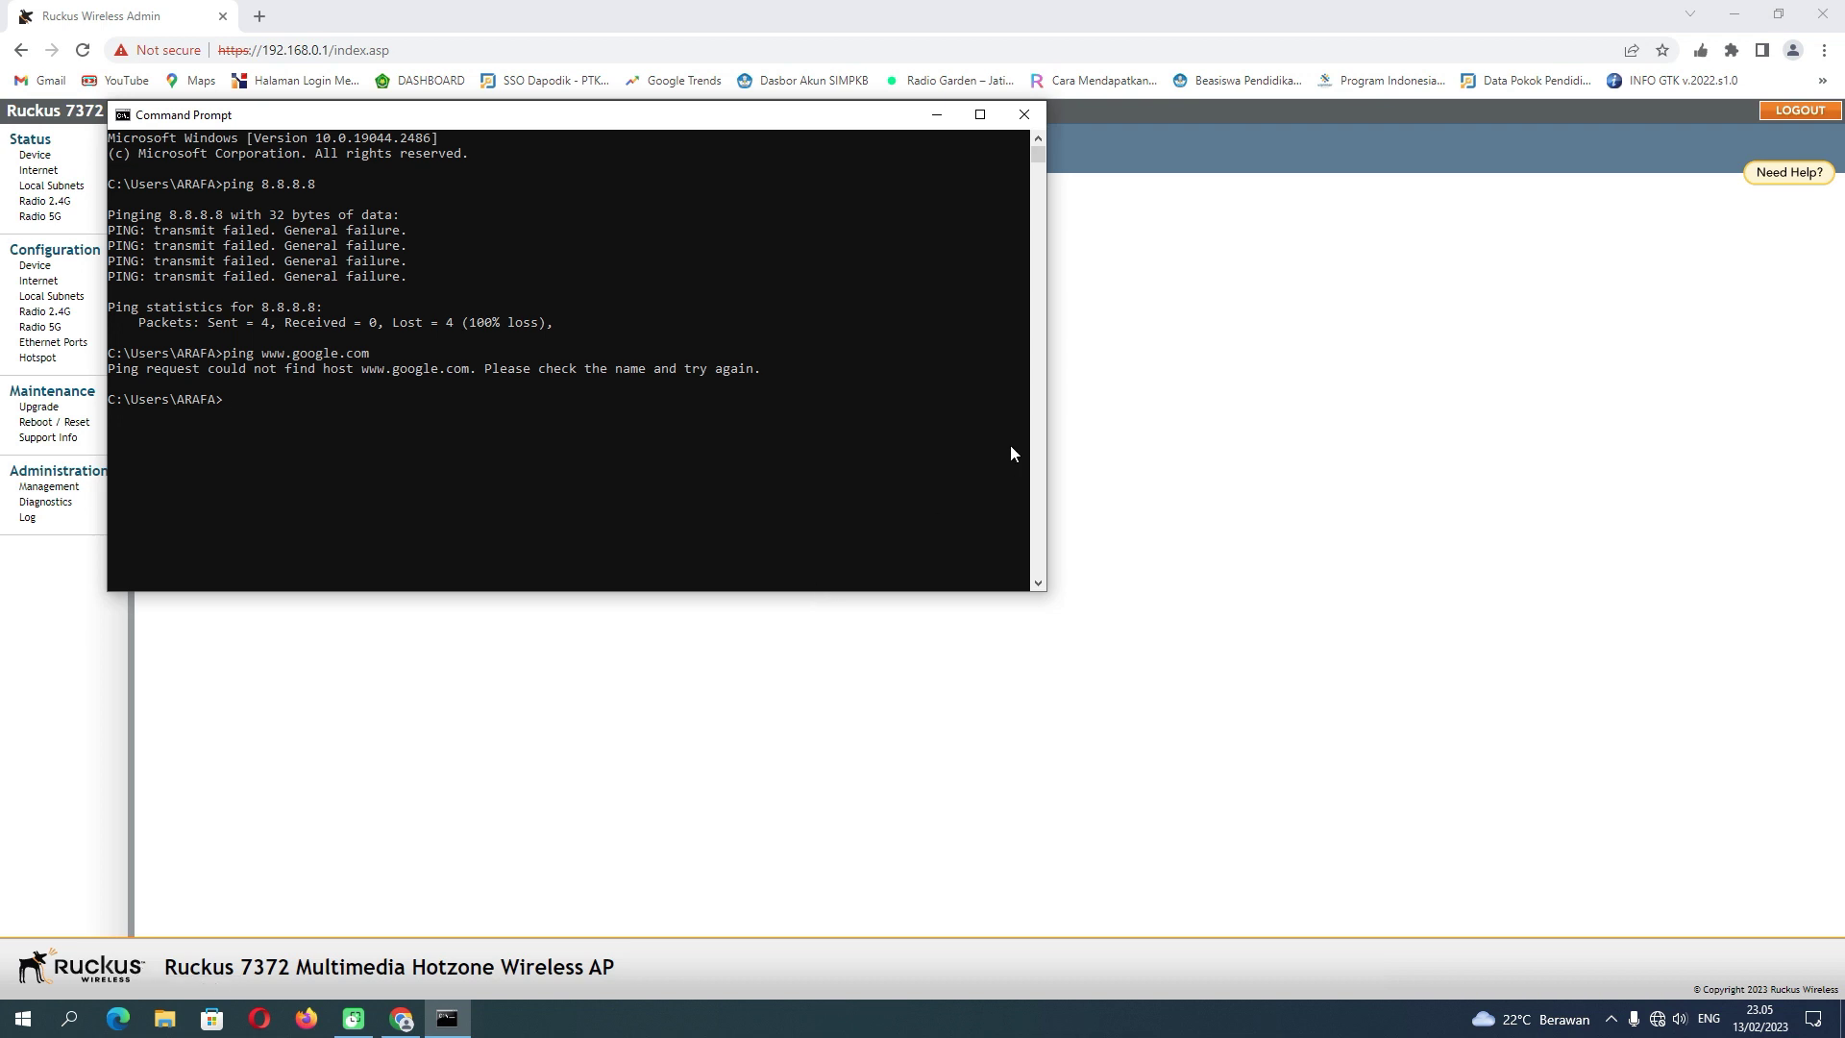
click(1025, 117)
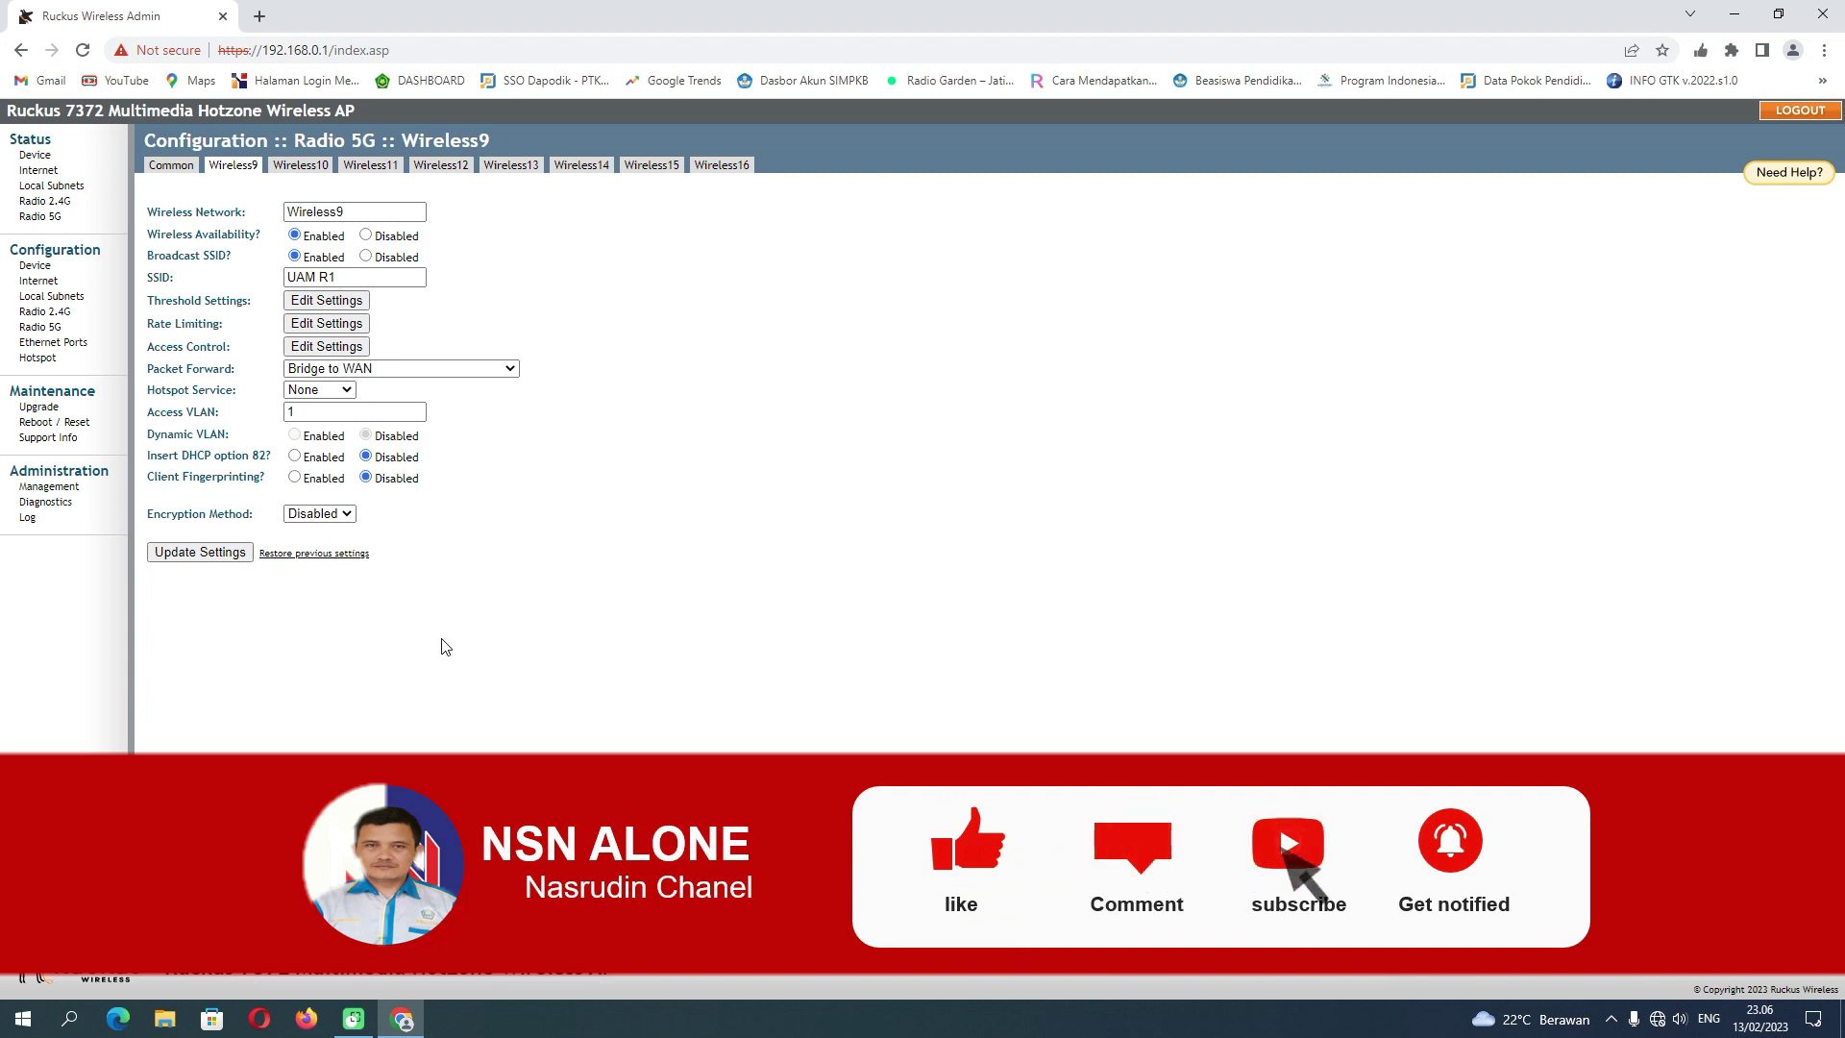
- Log out of the Ruckus admin pages and bring up the Wi-Fi network list
click(1794, 114)
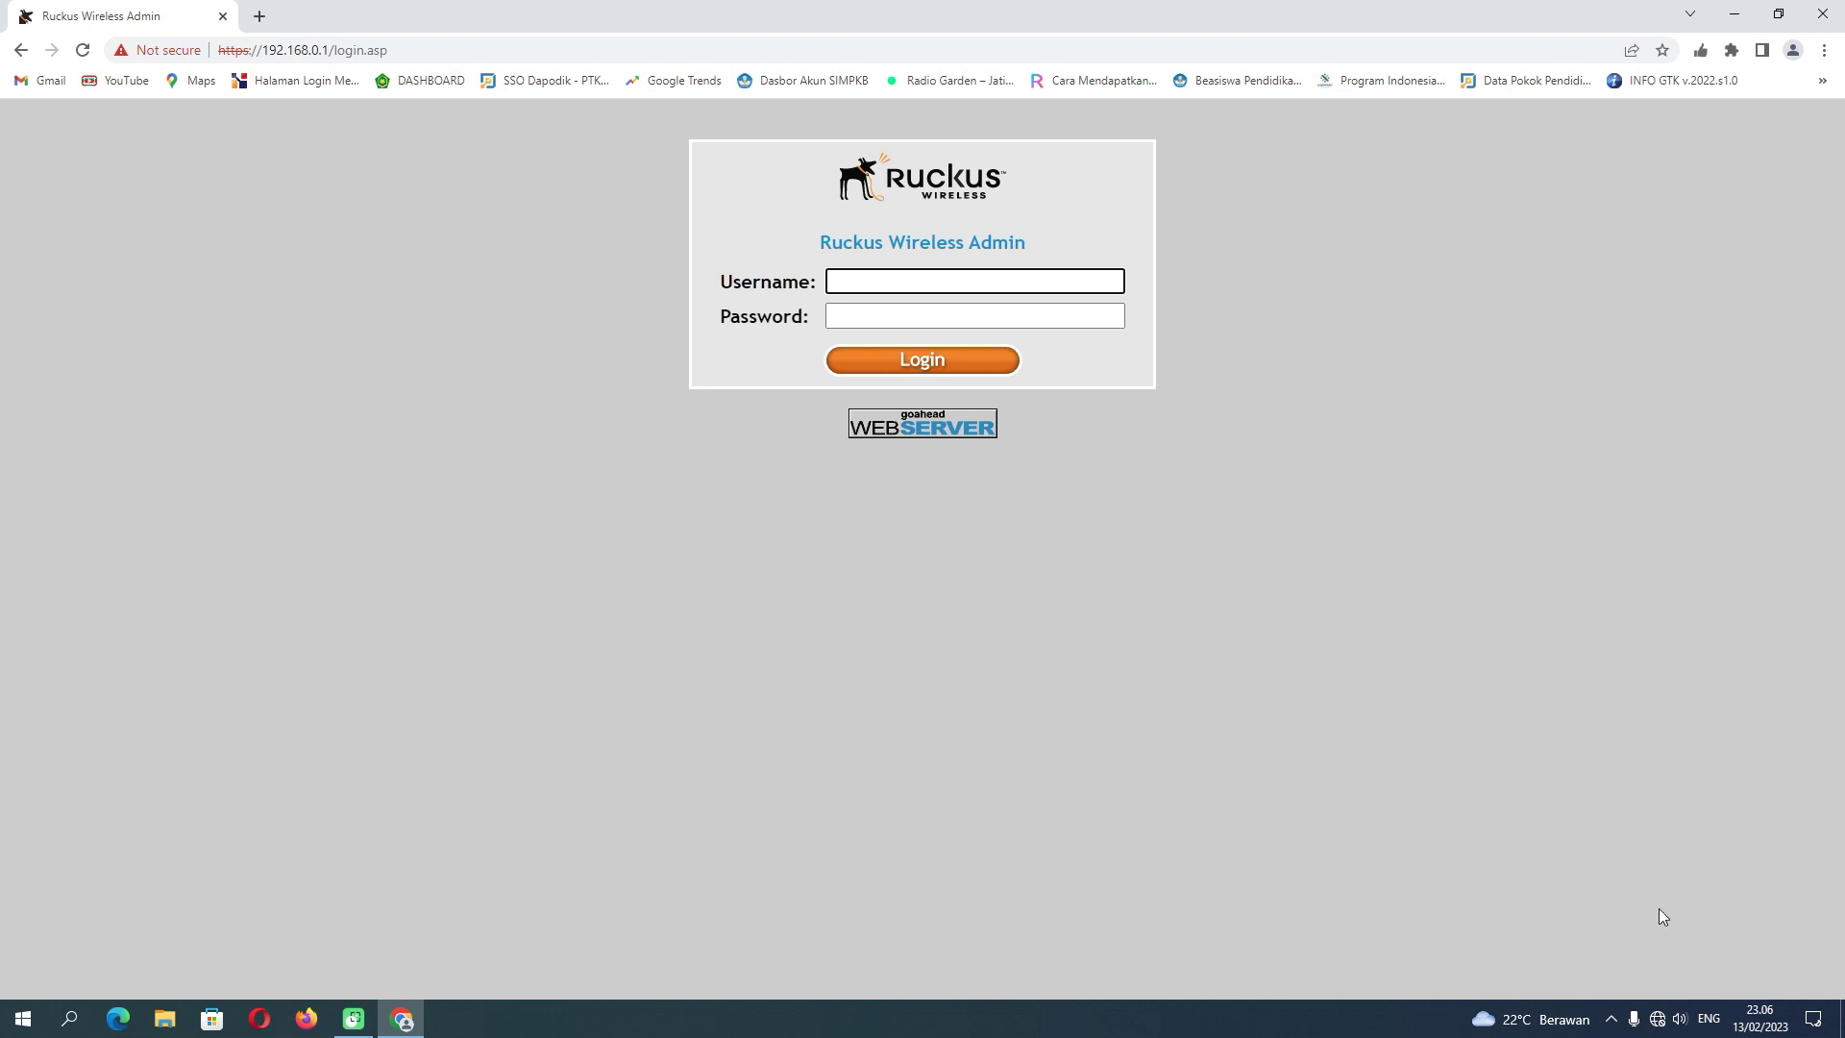
click(1657, 1018)
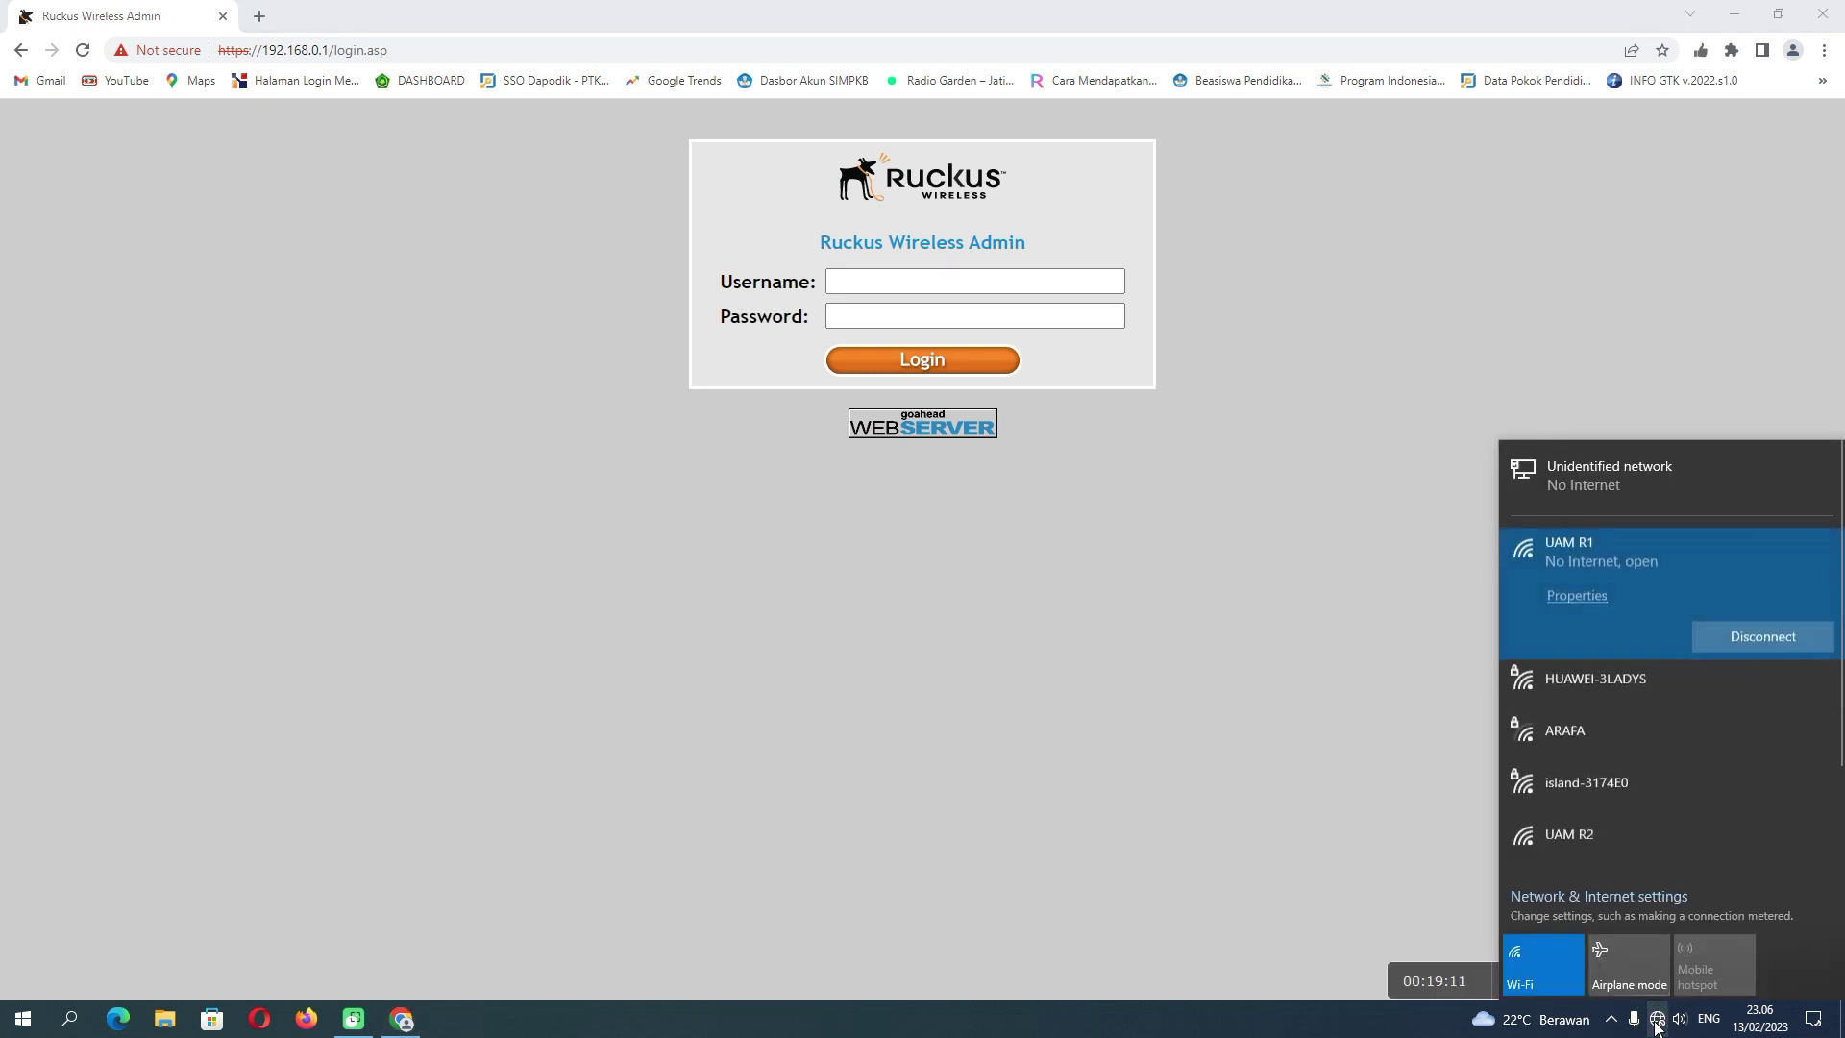
- Disconnect the laptop from the open UAM R1 network, then reconnect to UAM R1
click(1729, 638)
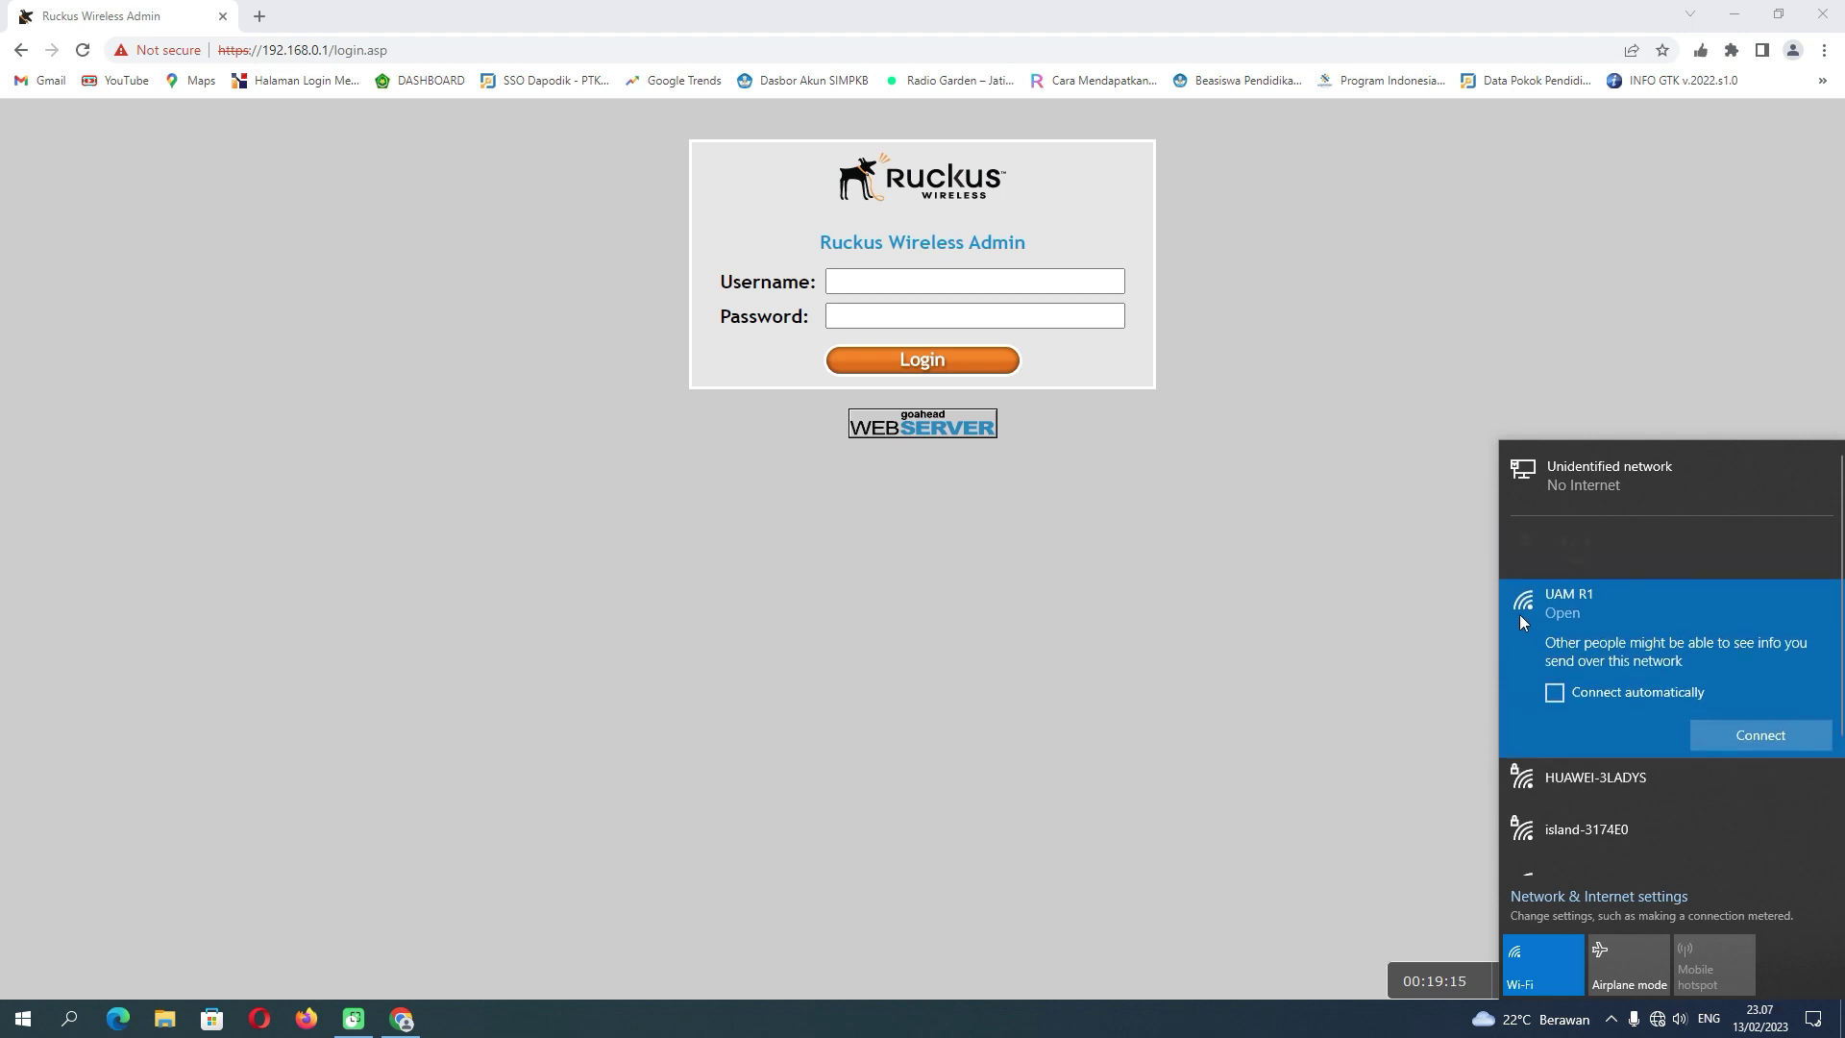
click(1727, 741)
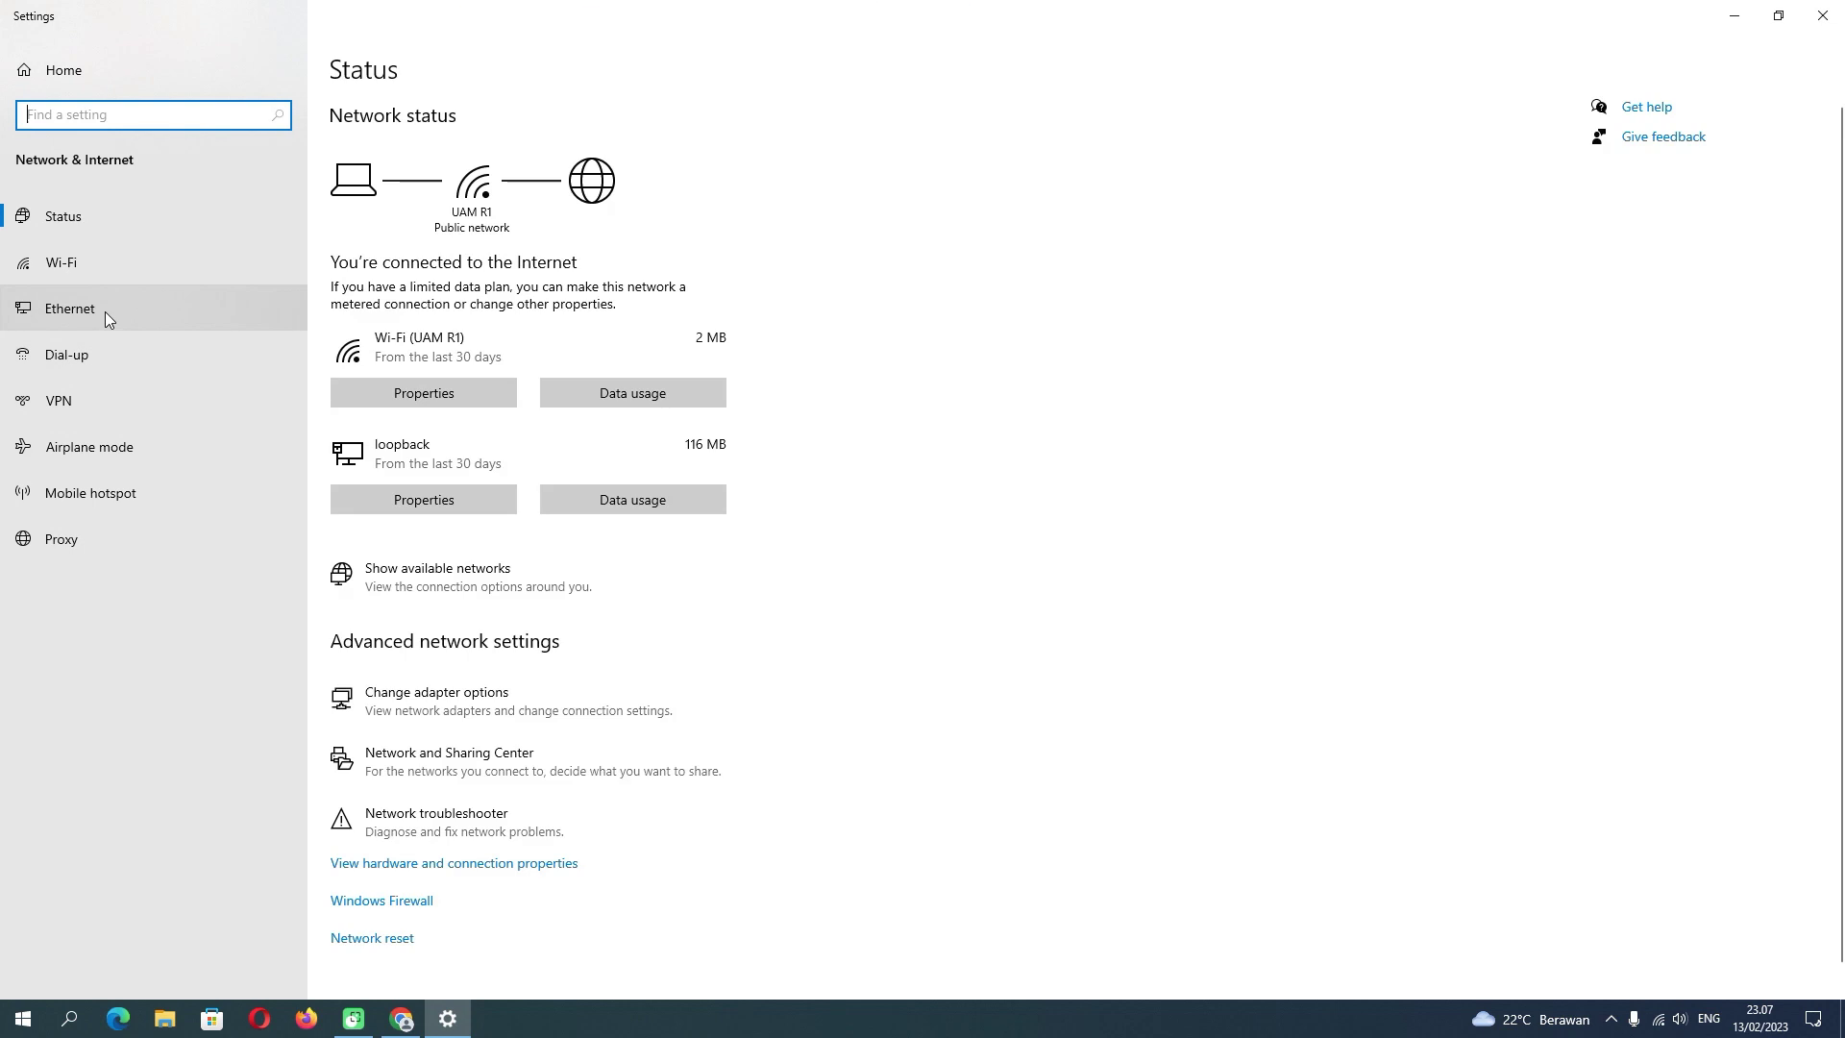
- Check the Wi-Fi adapter details: address 192.168.0.106 with gateway 192.168.0.1
click(102, 308)
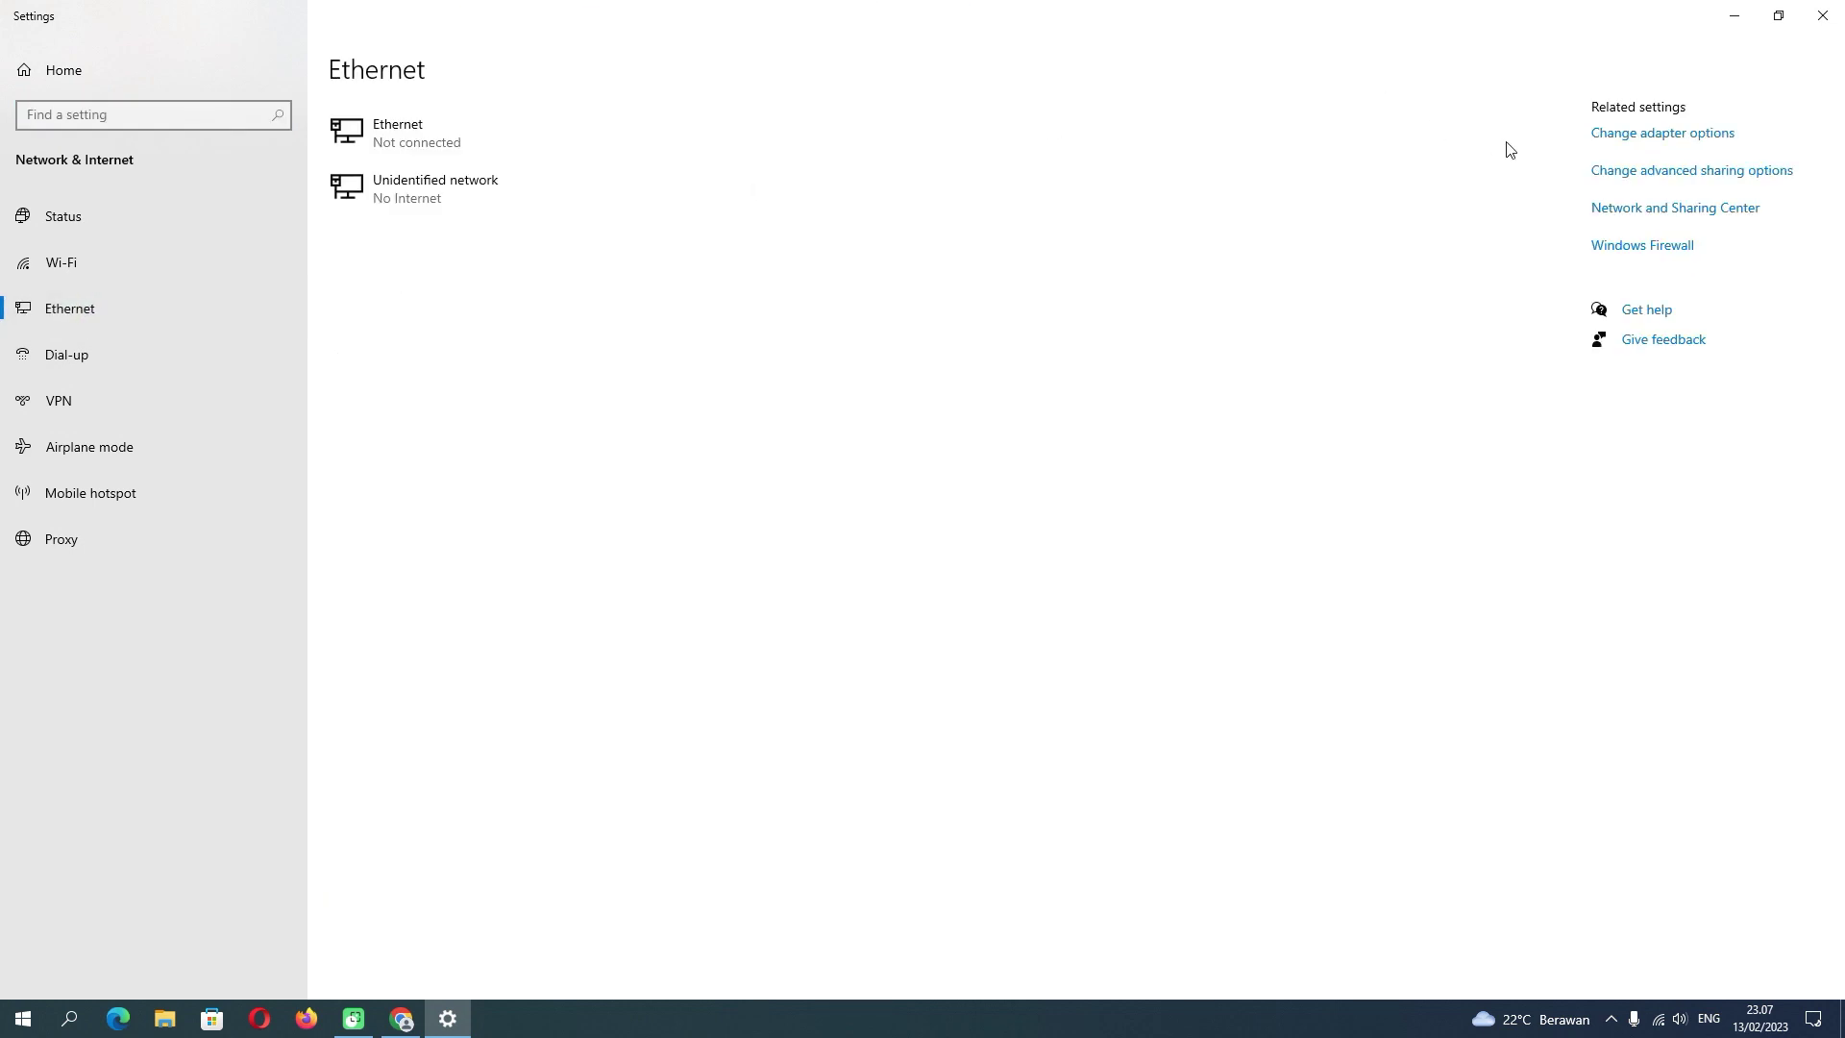
click(1619, 134)
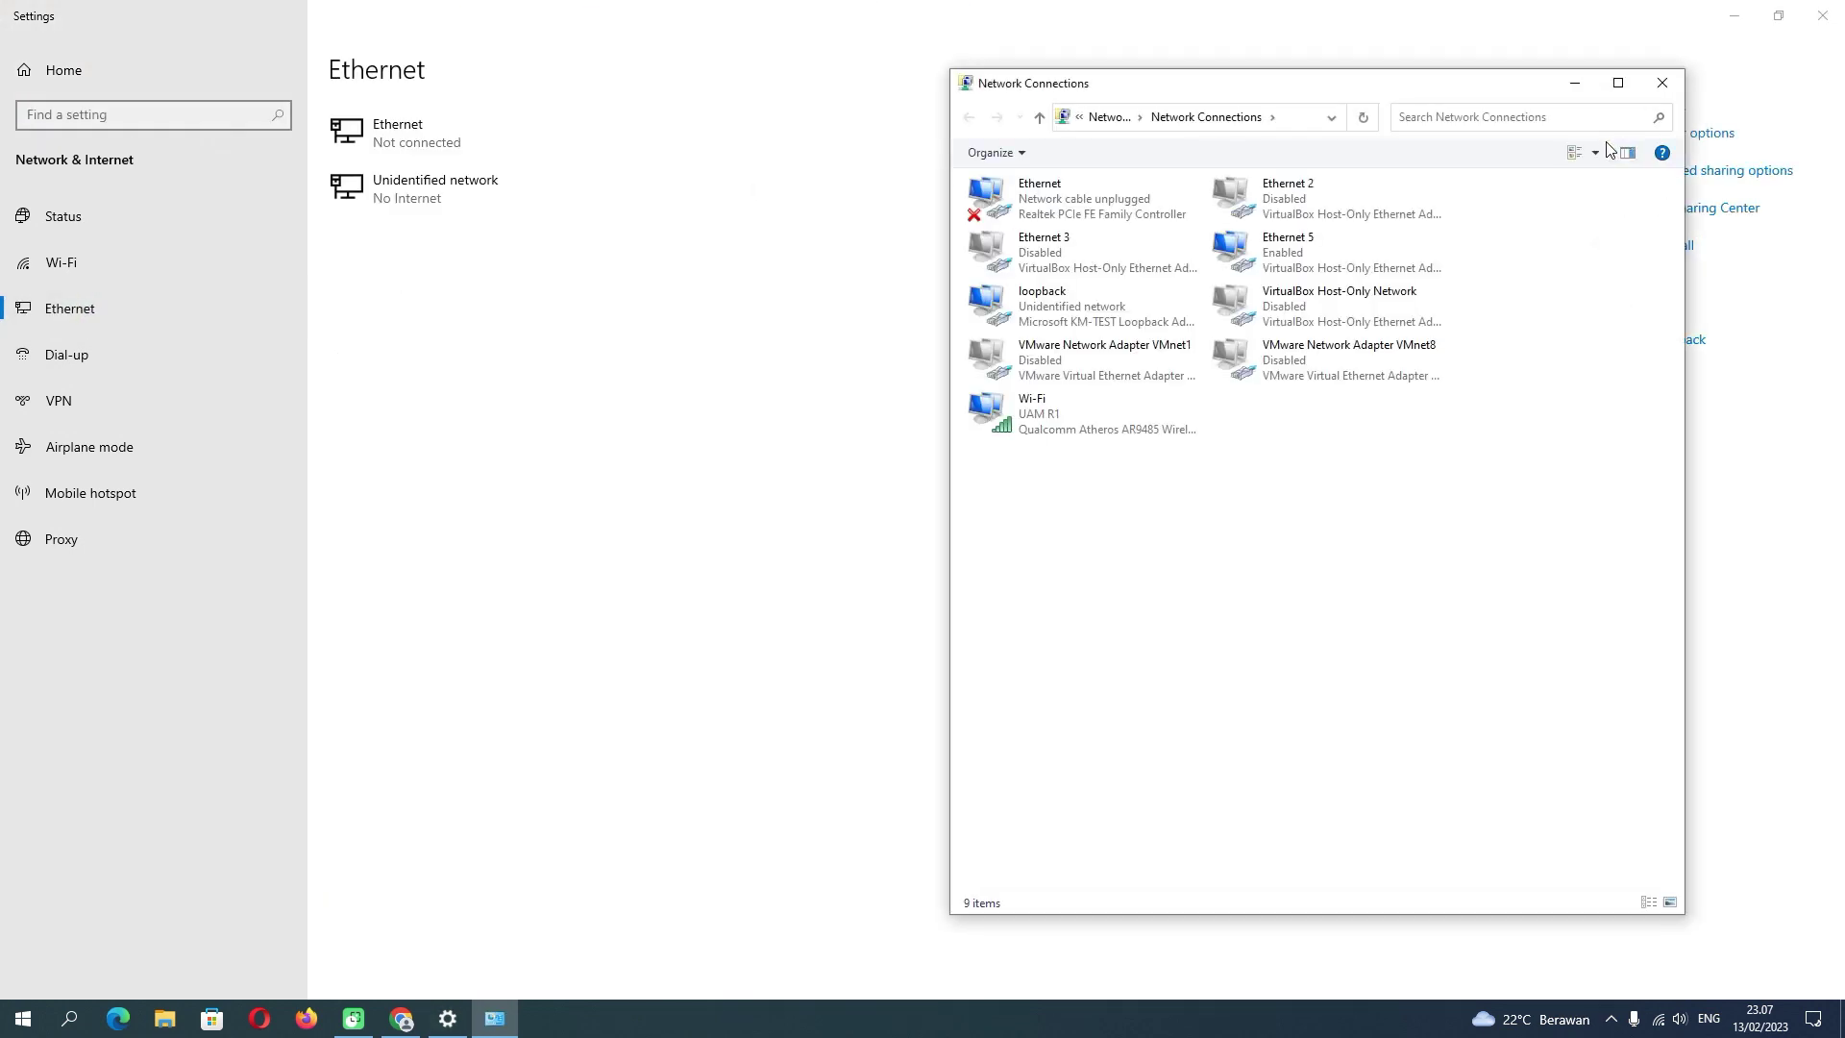
right_click(1032, 419)
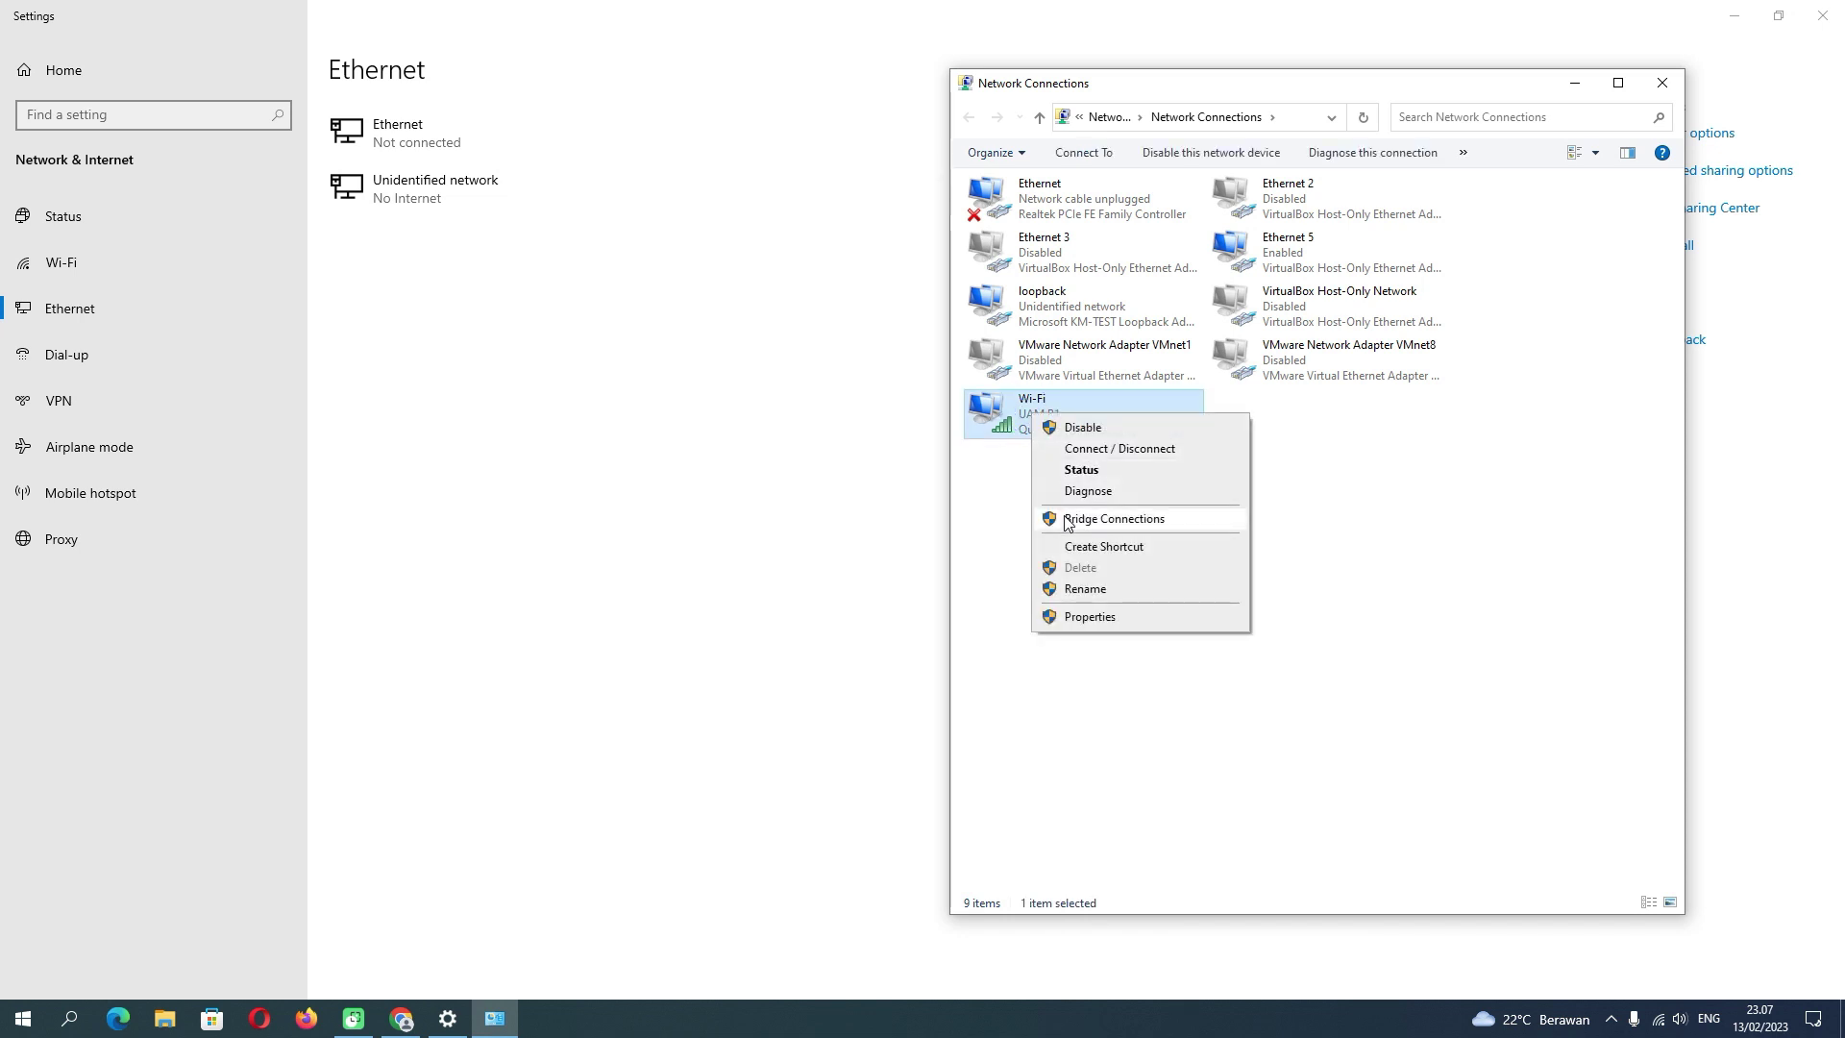
click(1085, 471)
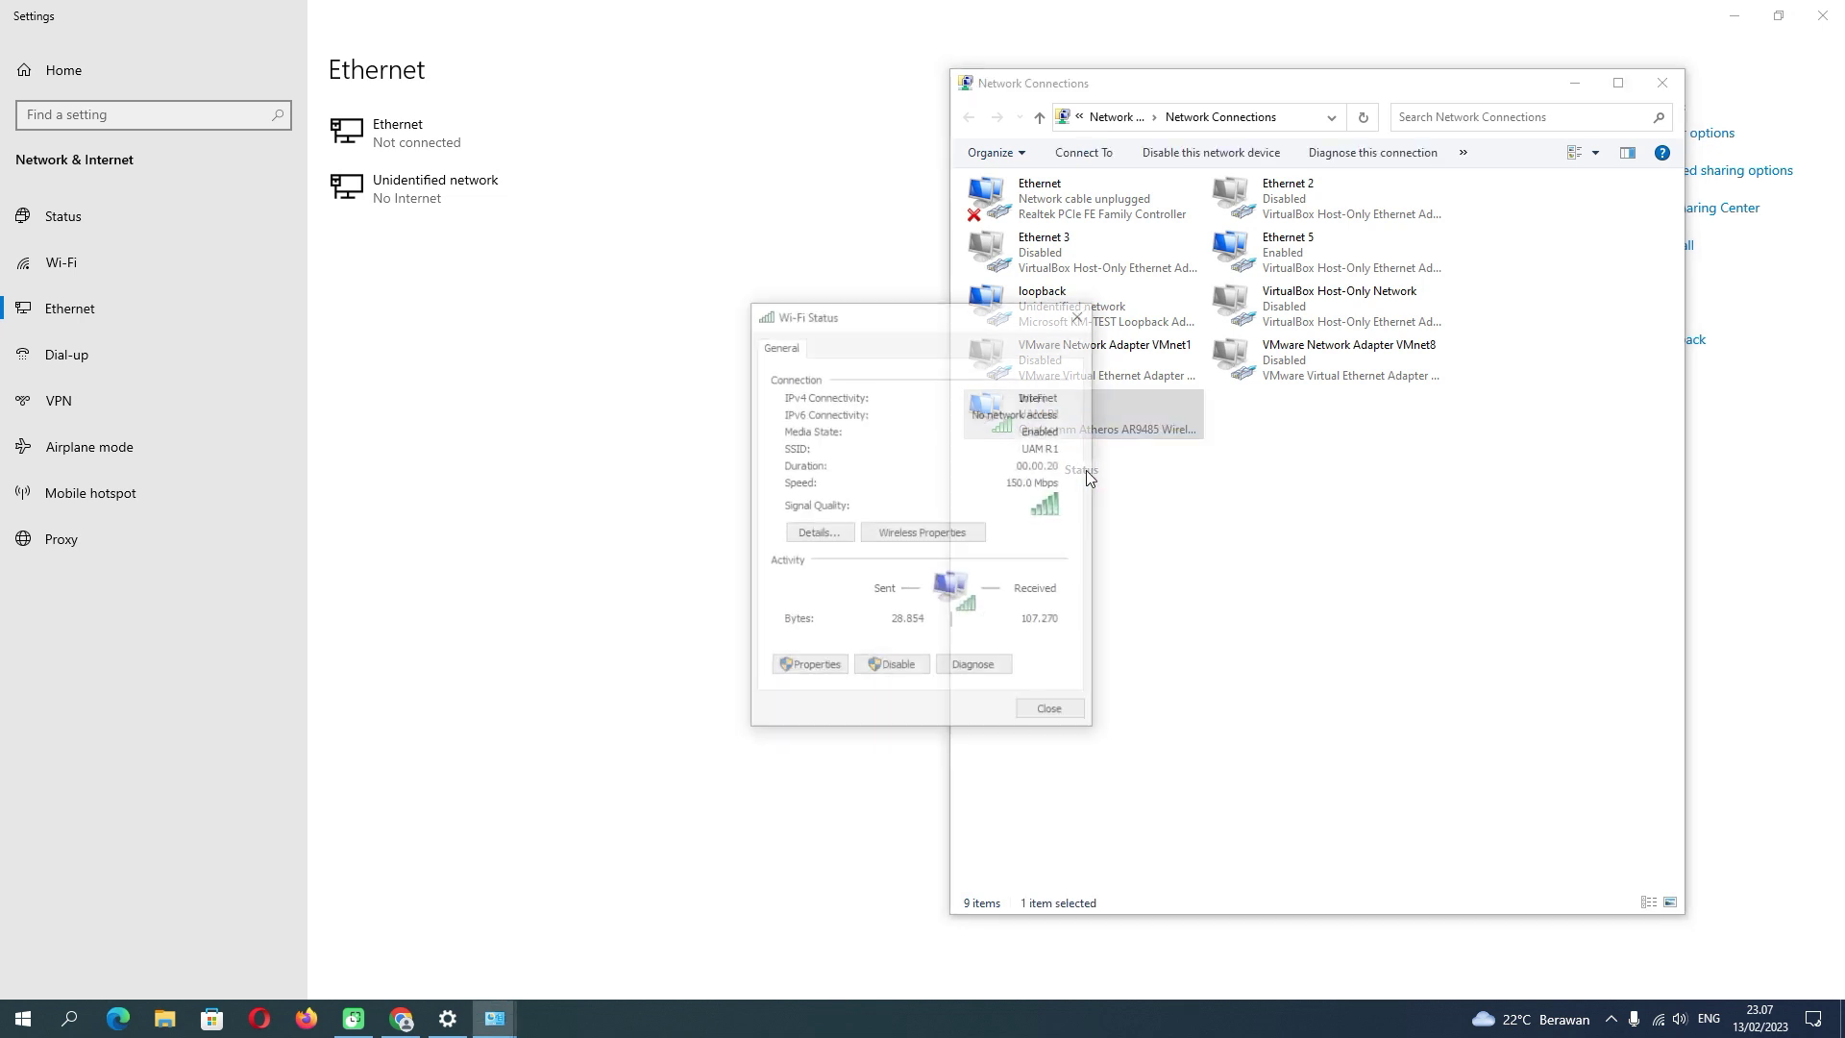
click(842, 533)
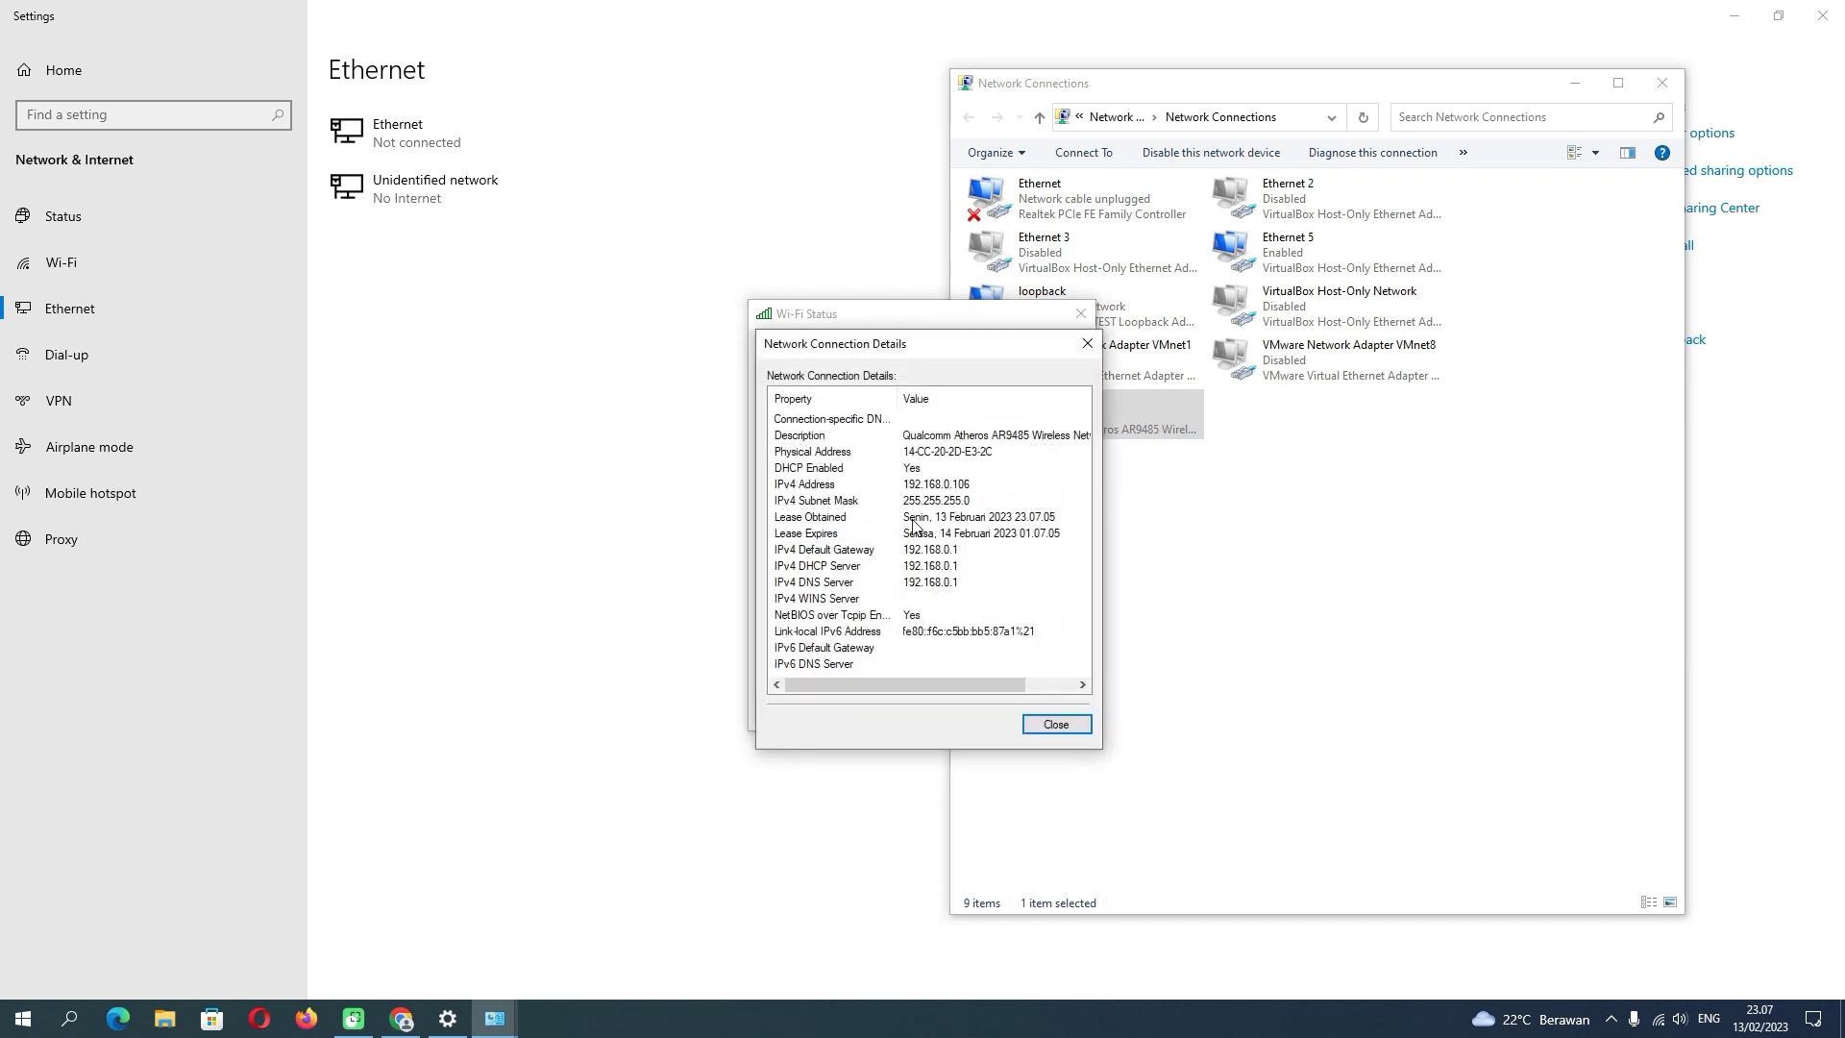
- Close the Details, Wi-Fi Status, Network Connections and Settings windows
click(1056, 731)
click(1050, 708)
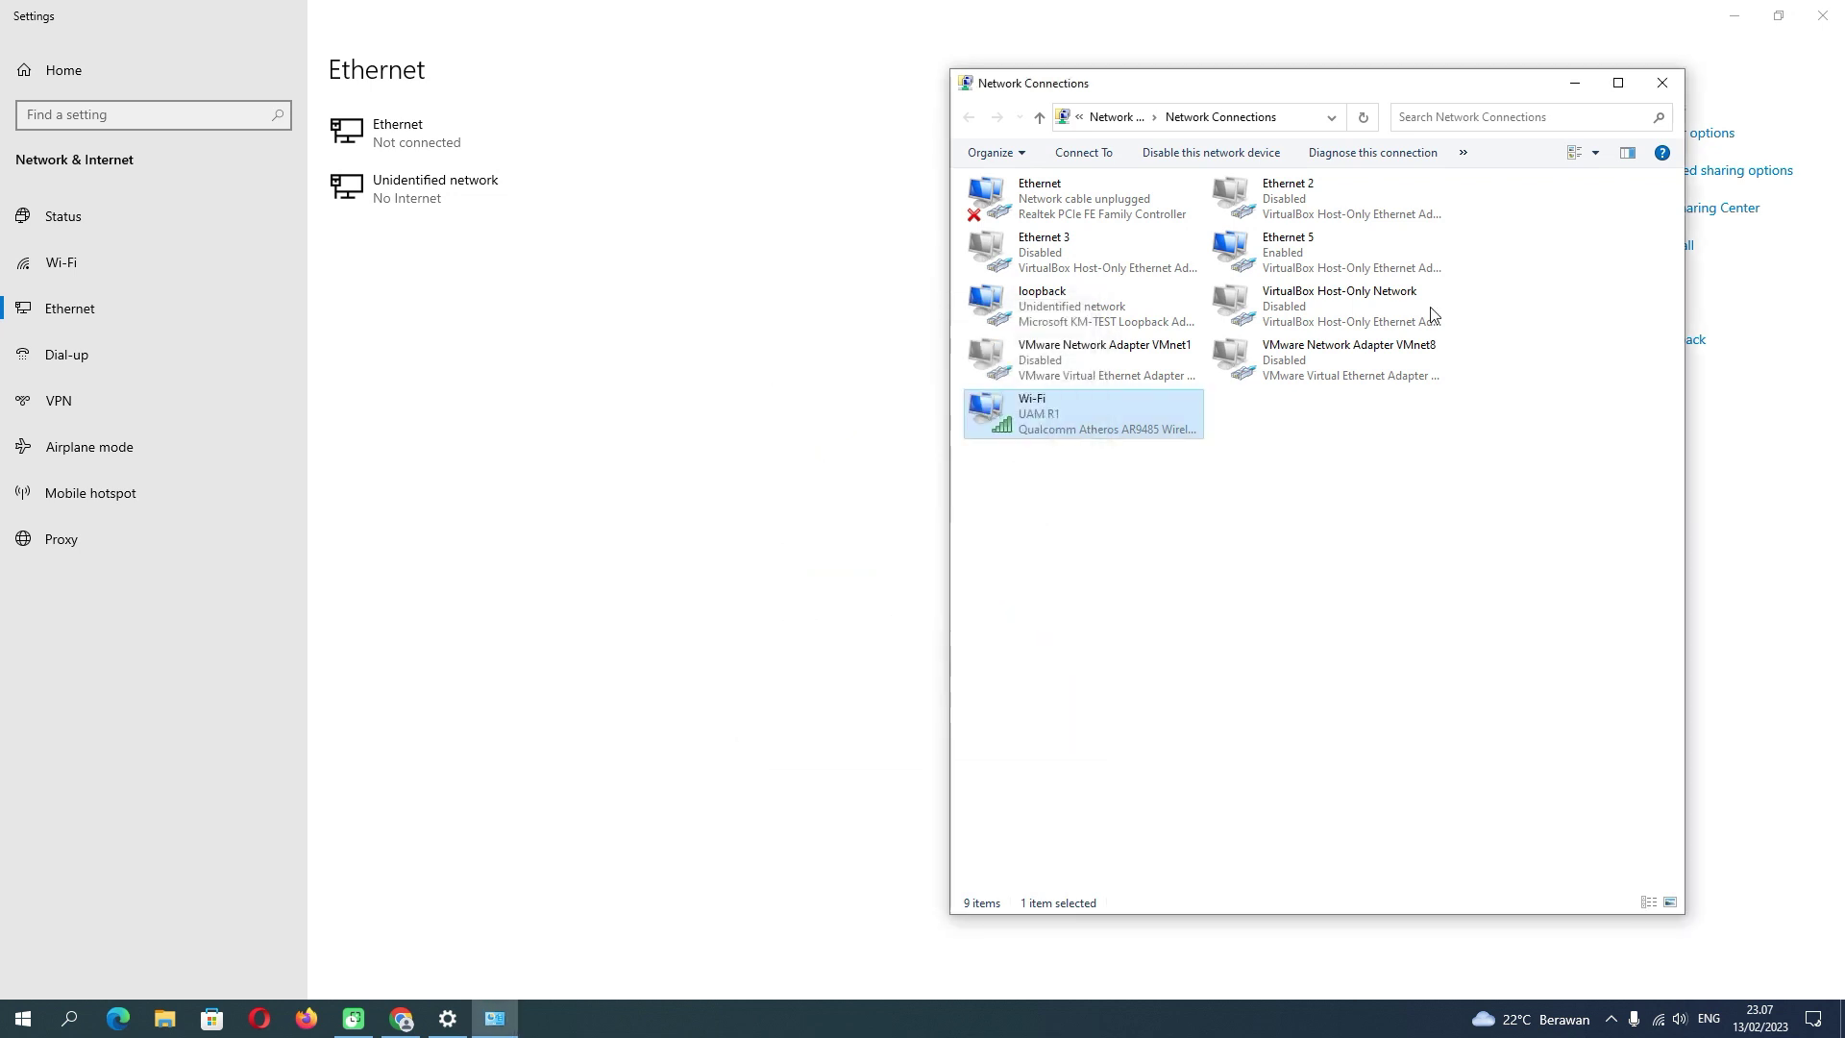
click(1664, 85)
click(1821, 17)
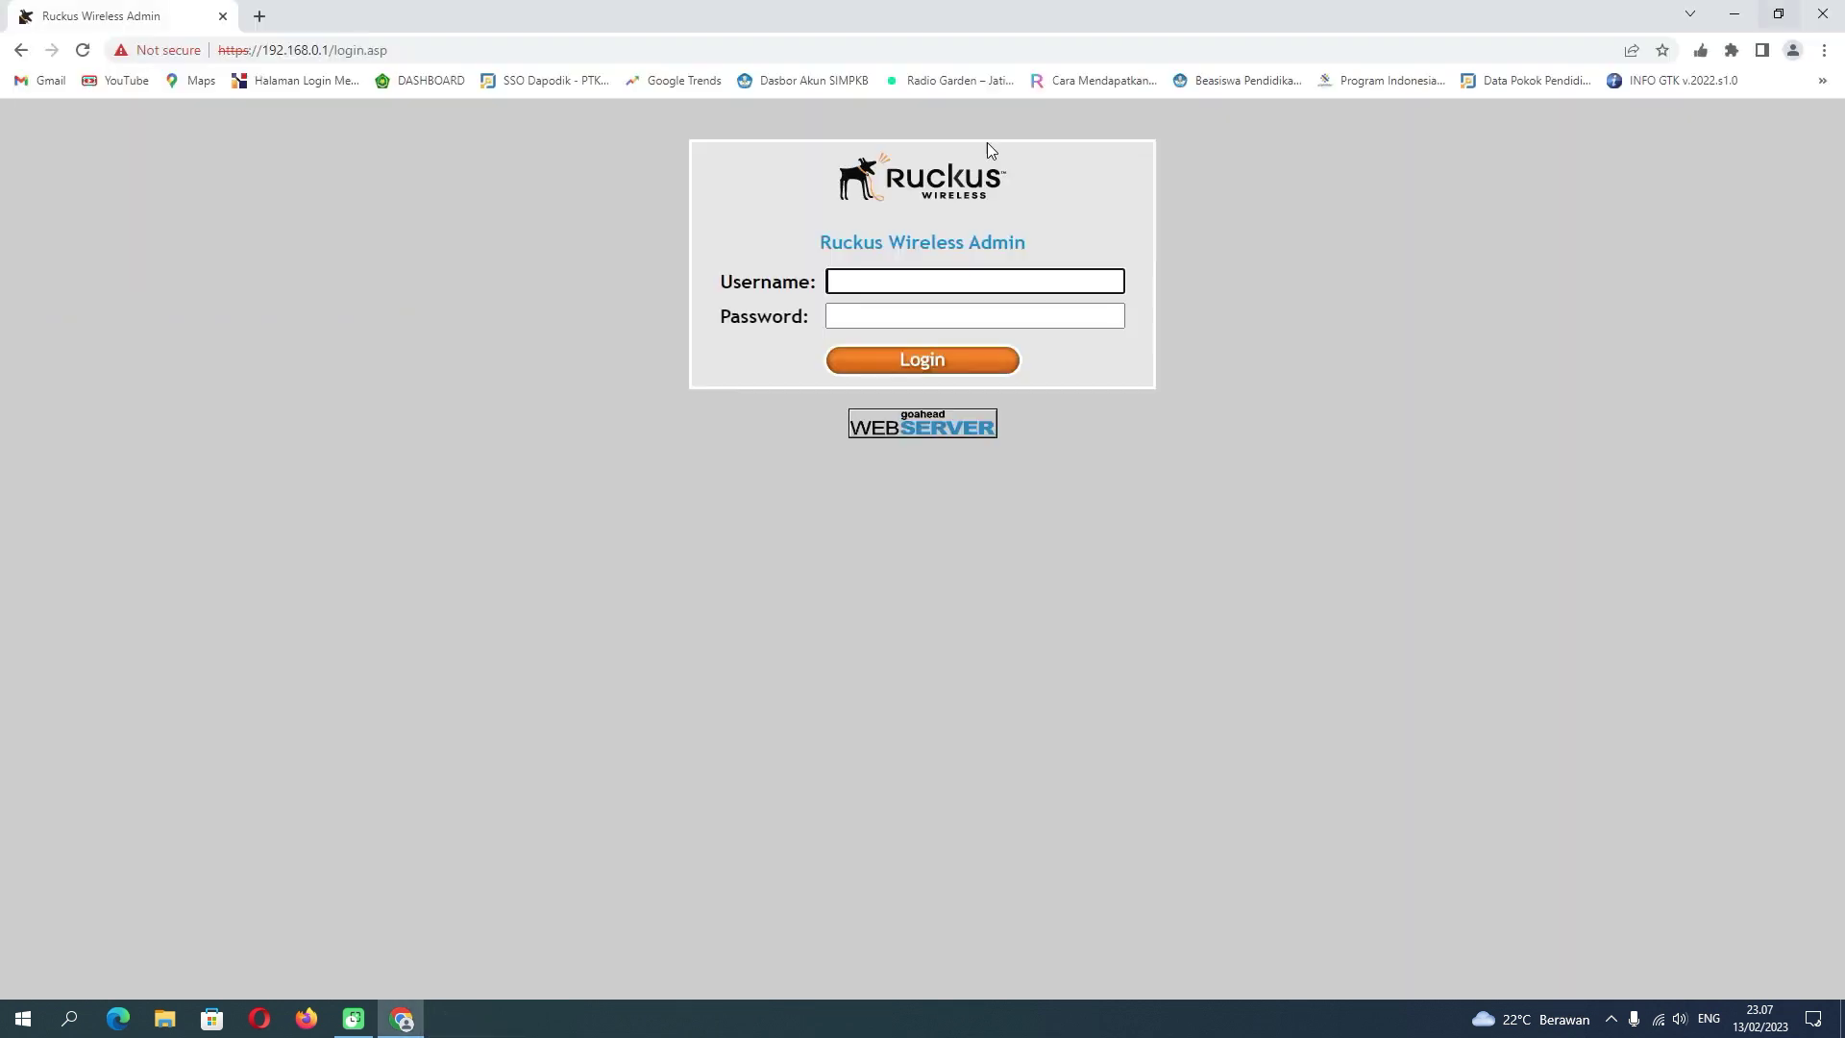
- Load the UIN Sunan Gunung Djati shortcut, then the AKMI 2023 page at appmadrasah.kemenag.go.id/seleksi
click(260, 18)
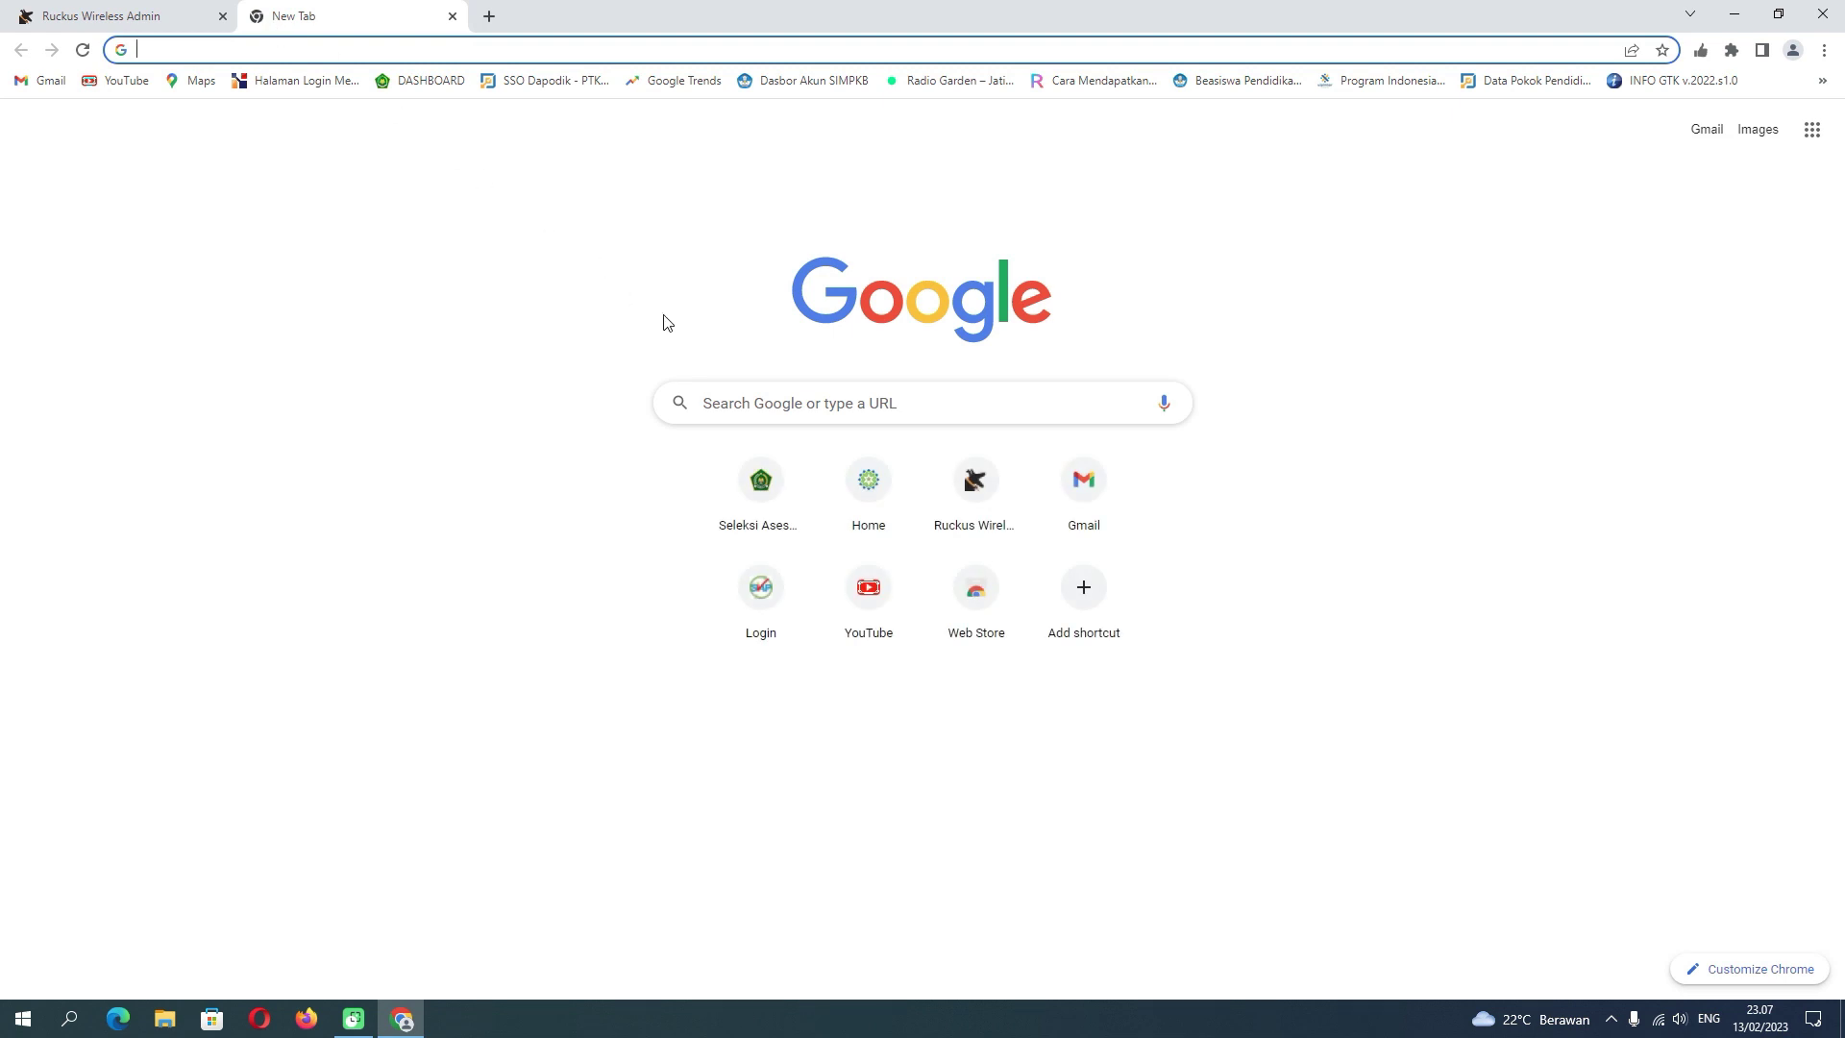
click(873, 478)
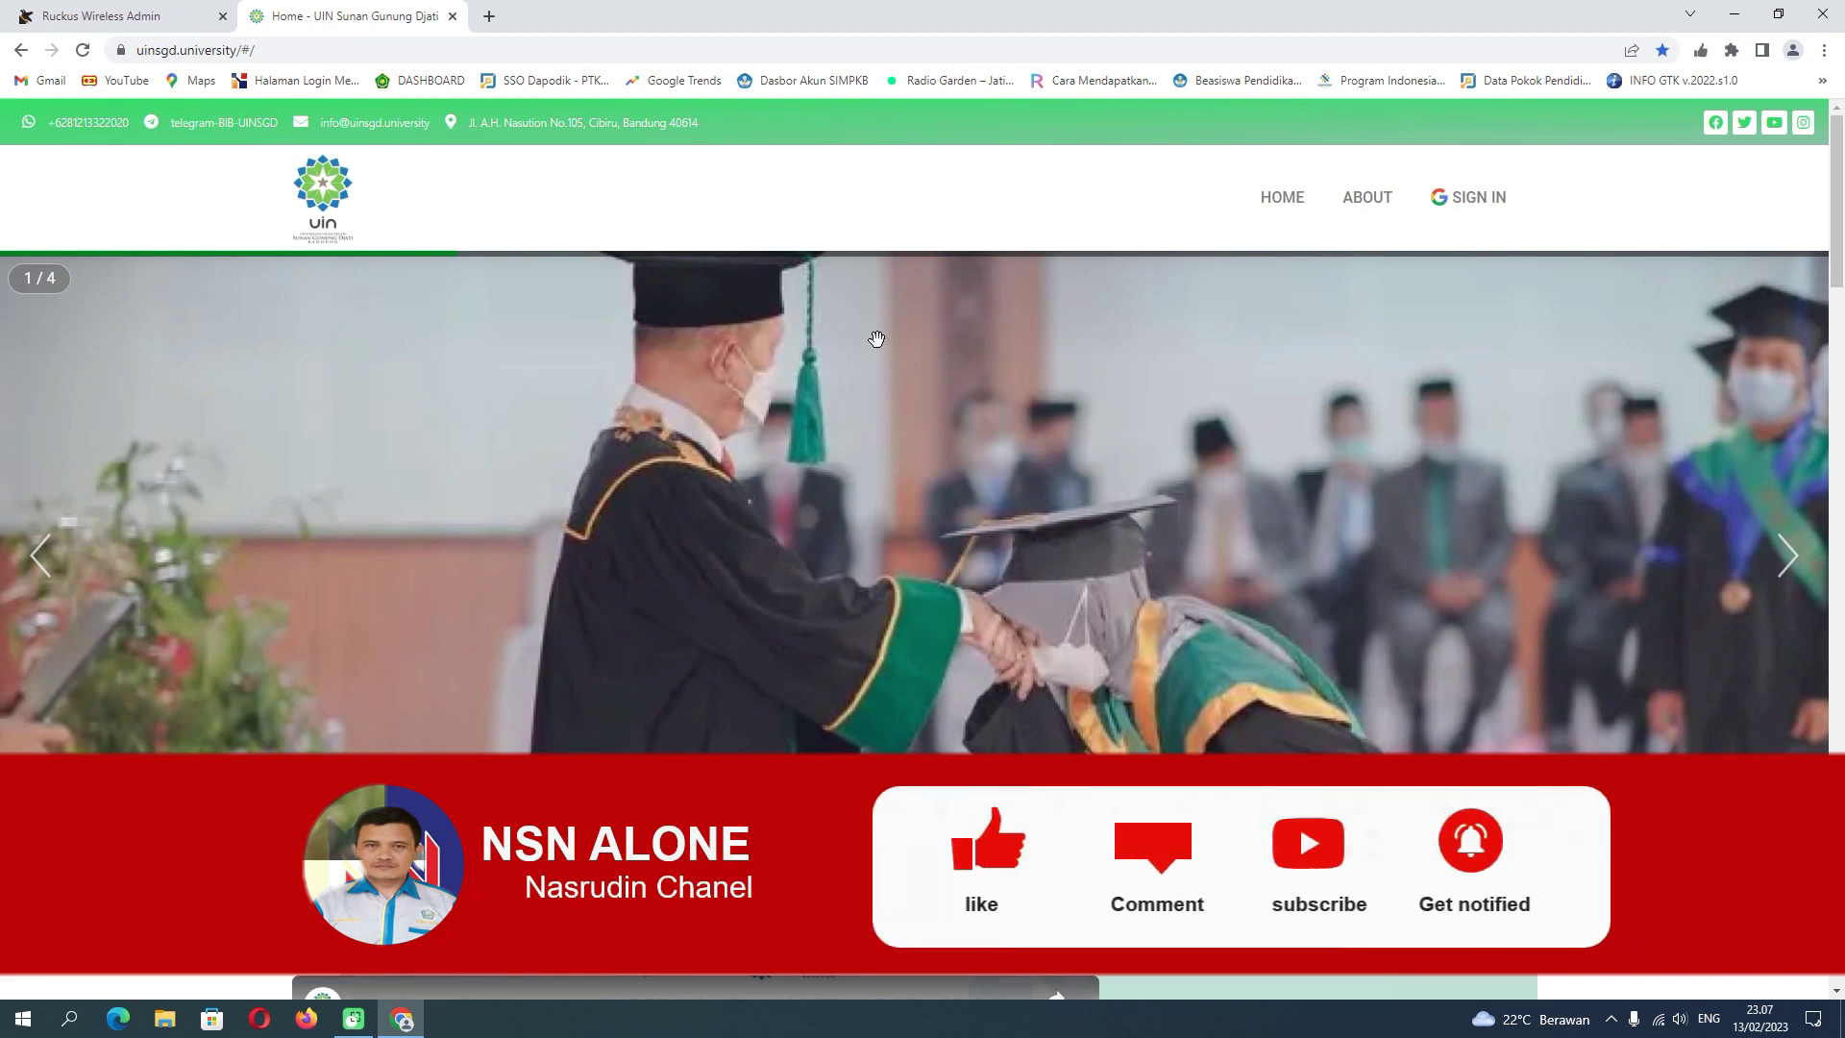
click(490, 17)
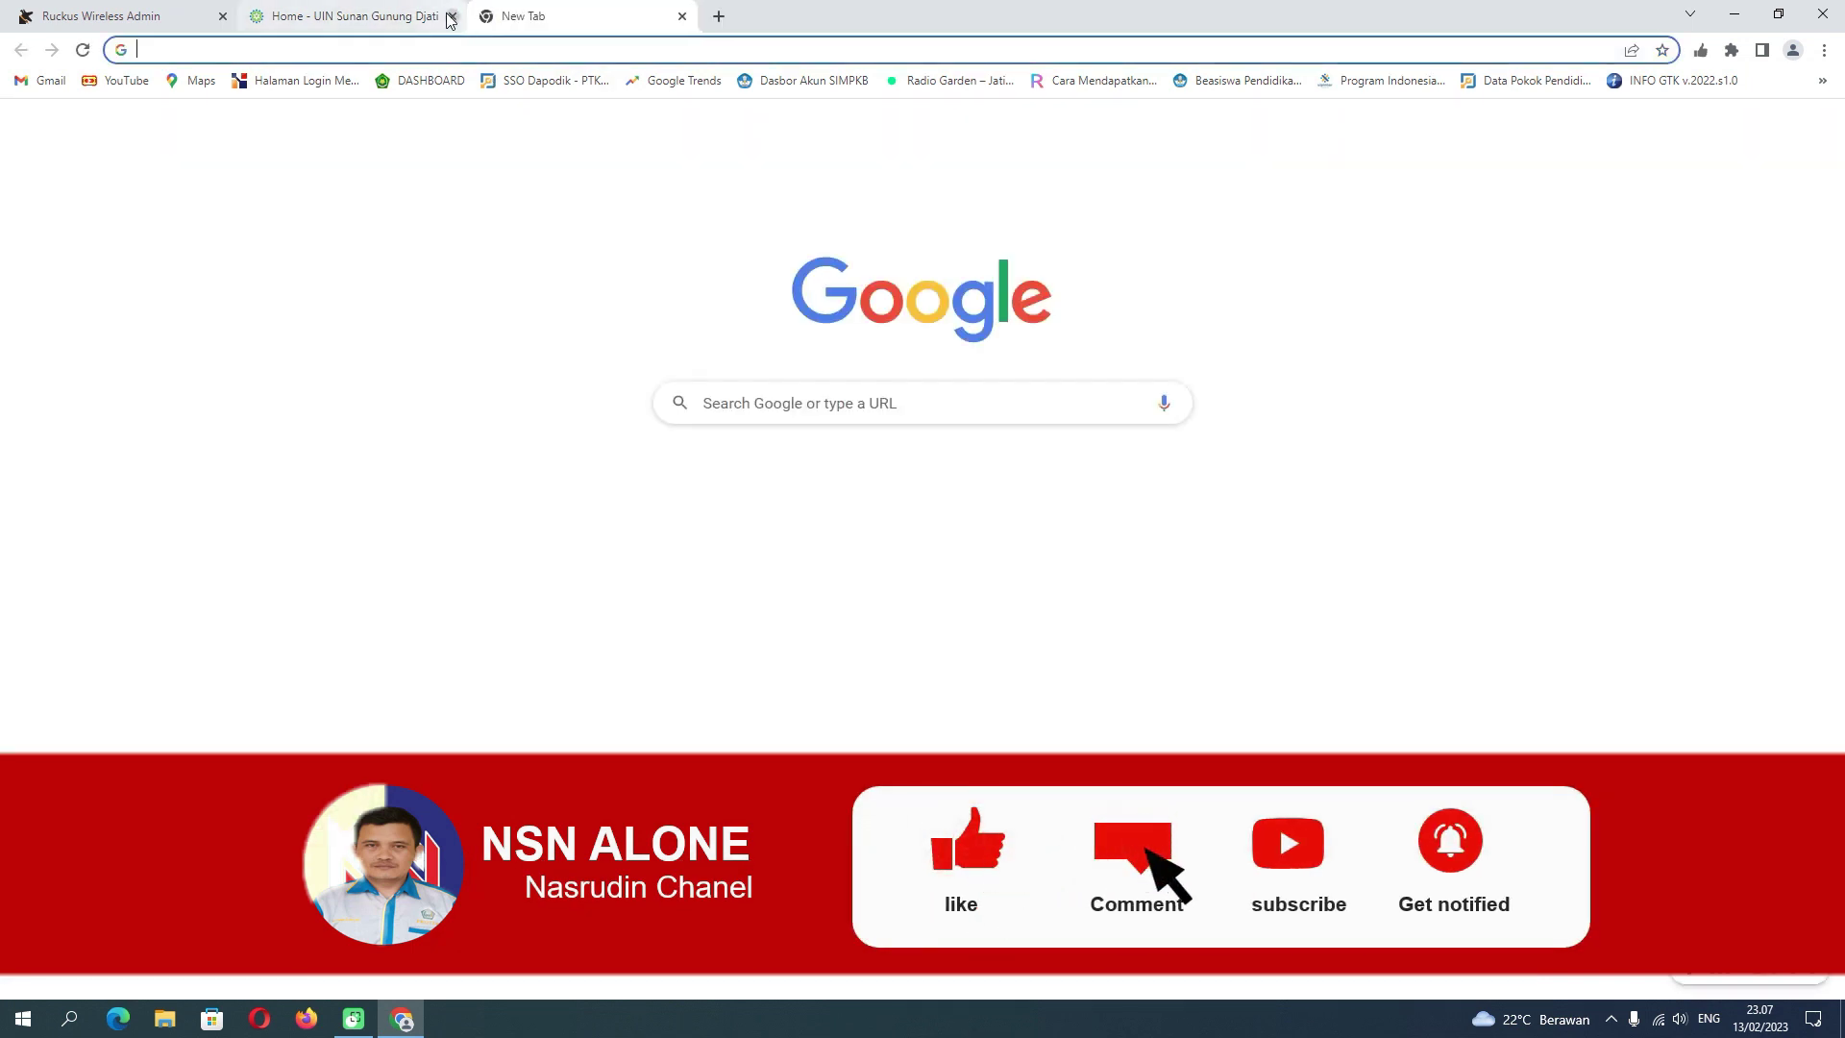
click(452, 16)
click(774, 488)
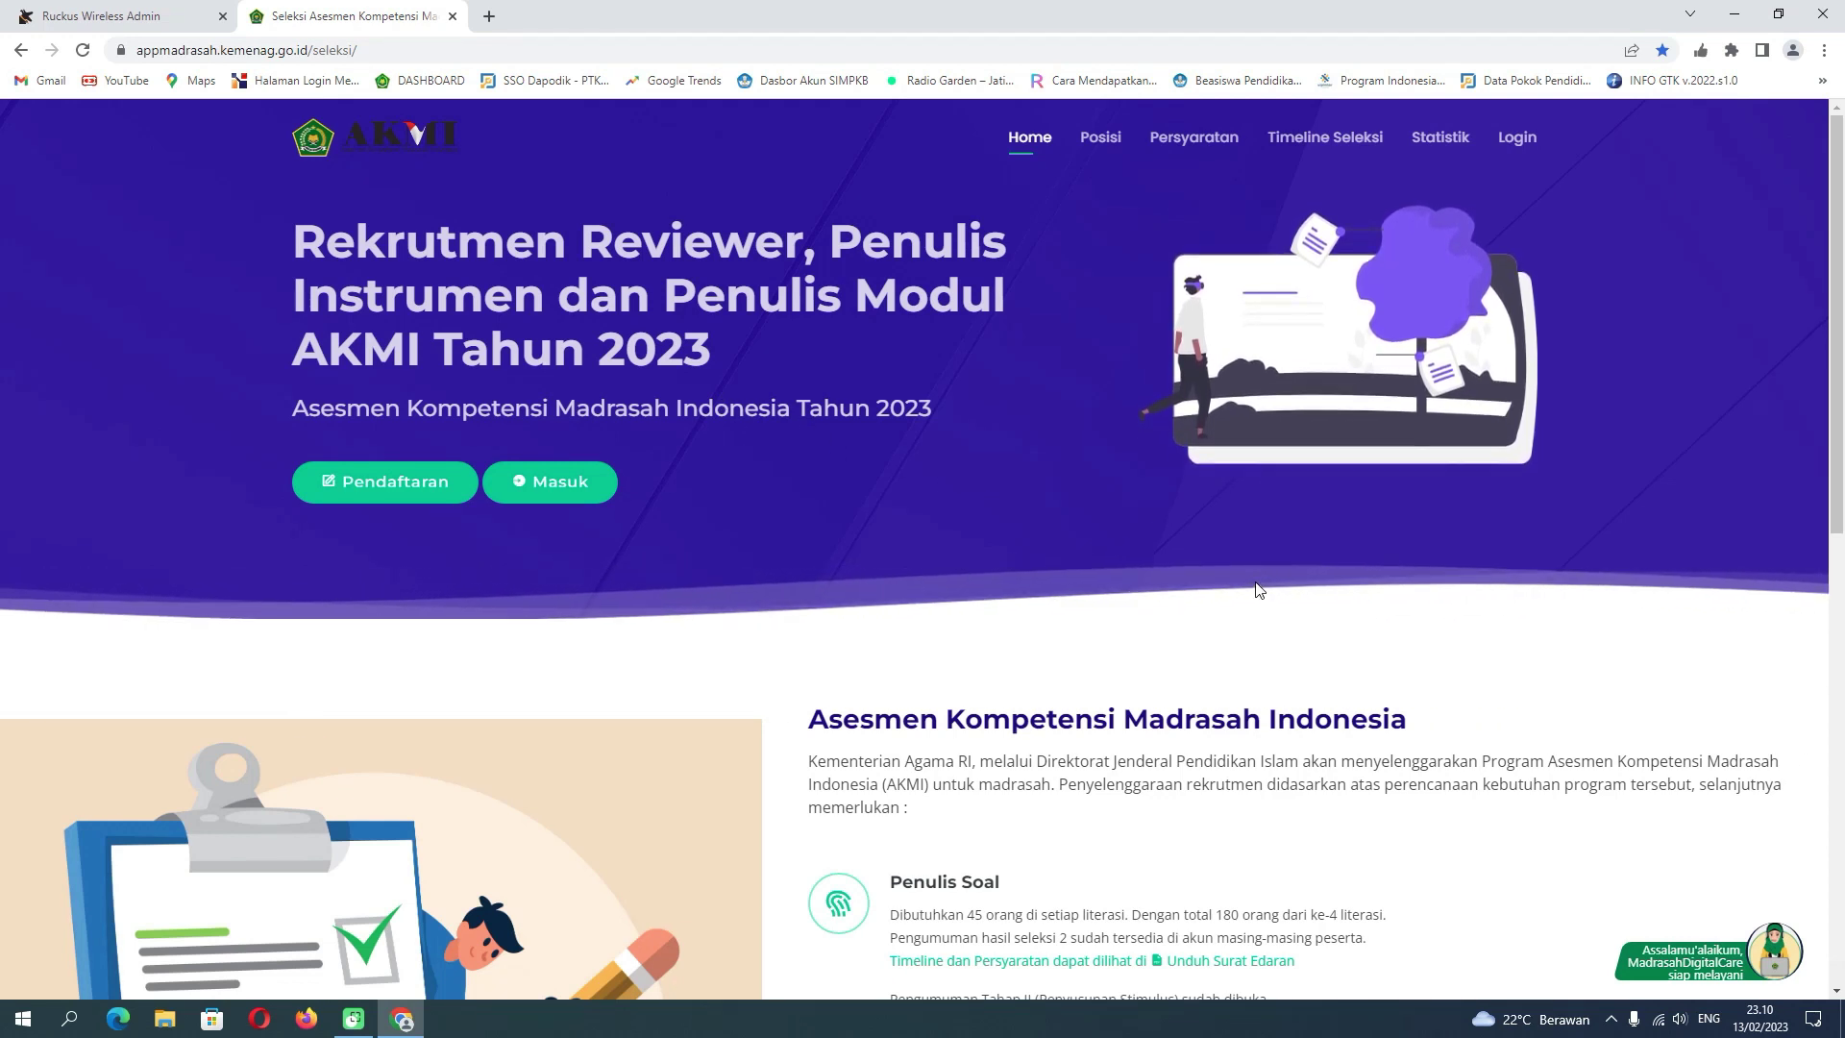
scroll(1259, 589, down, 3)
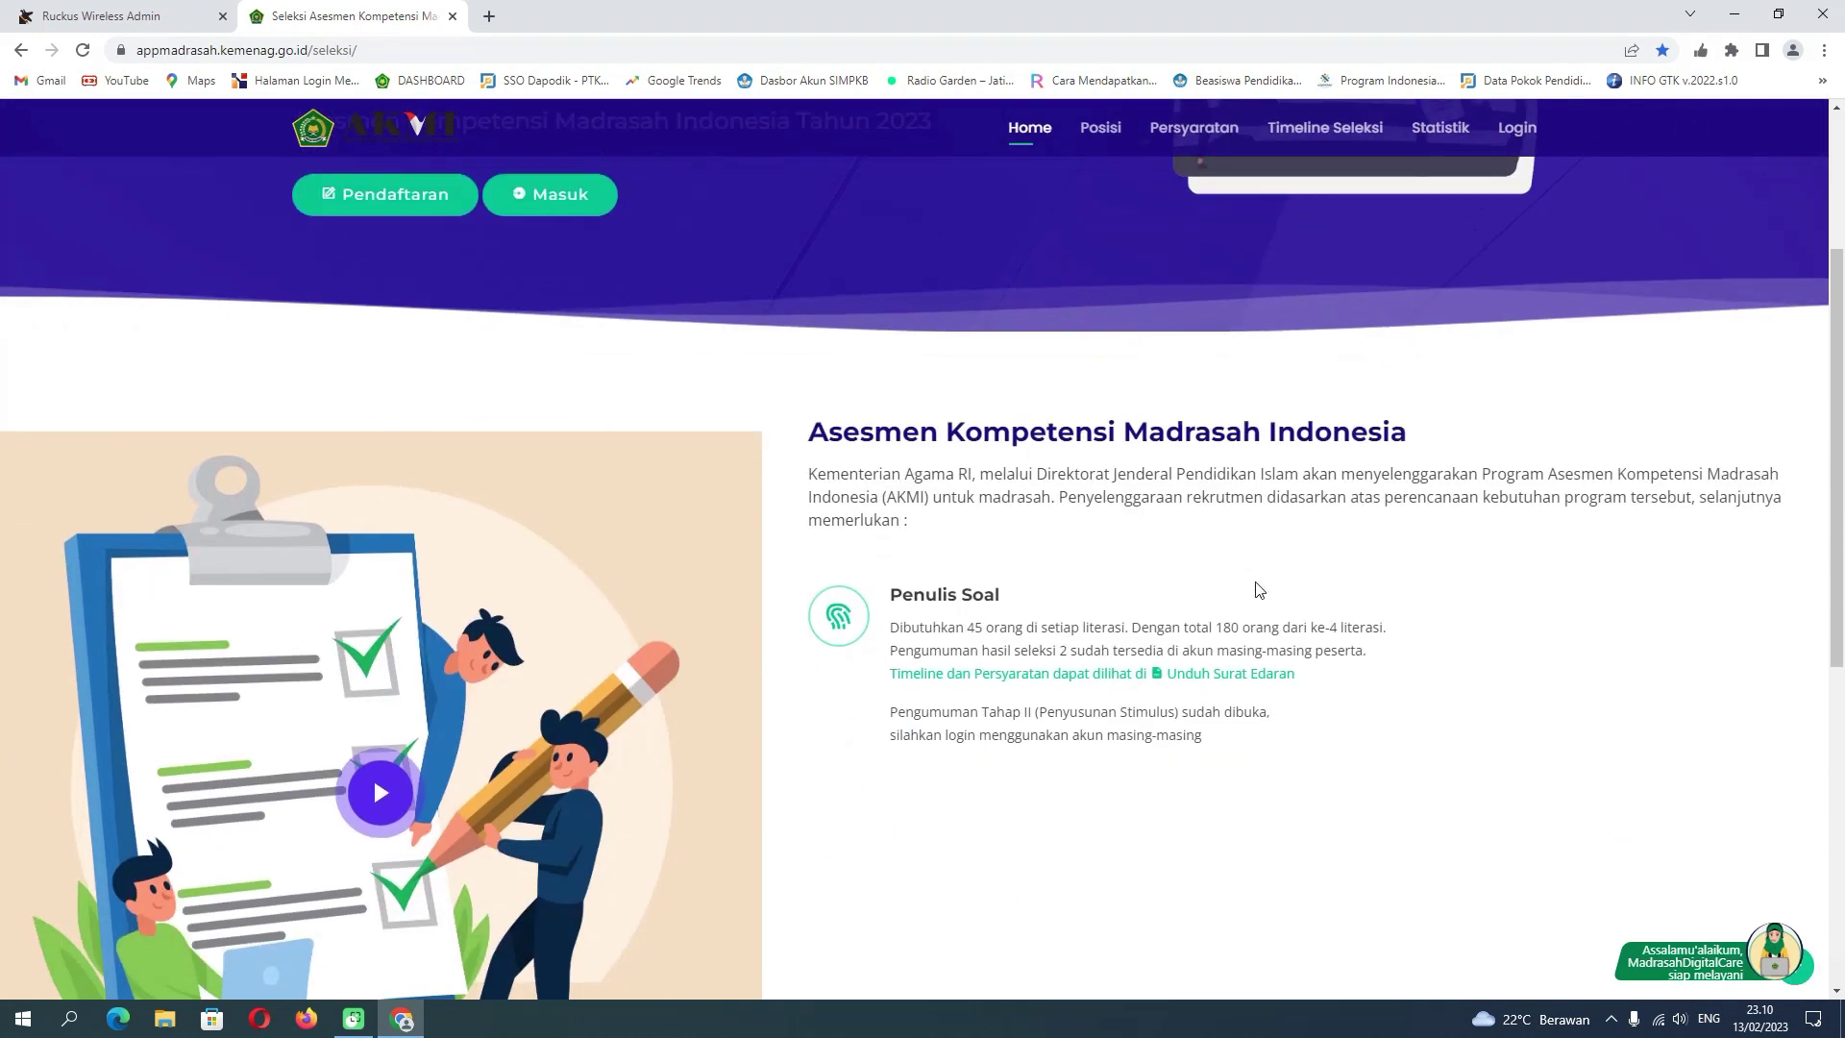
scroll(1258, 588, down, 2)
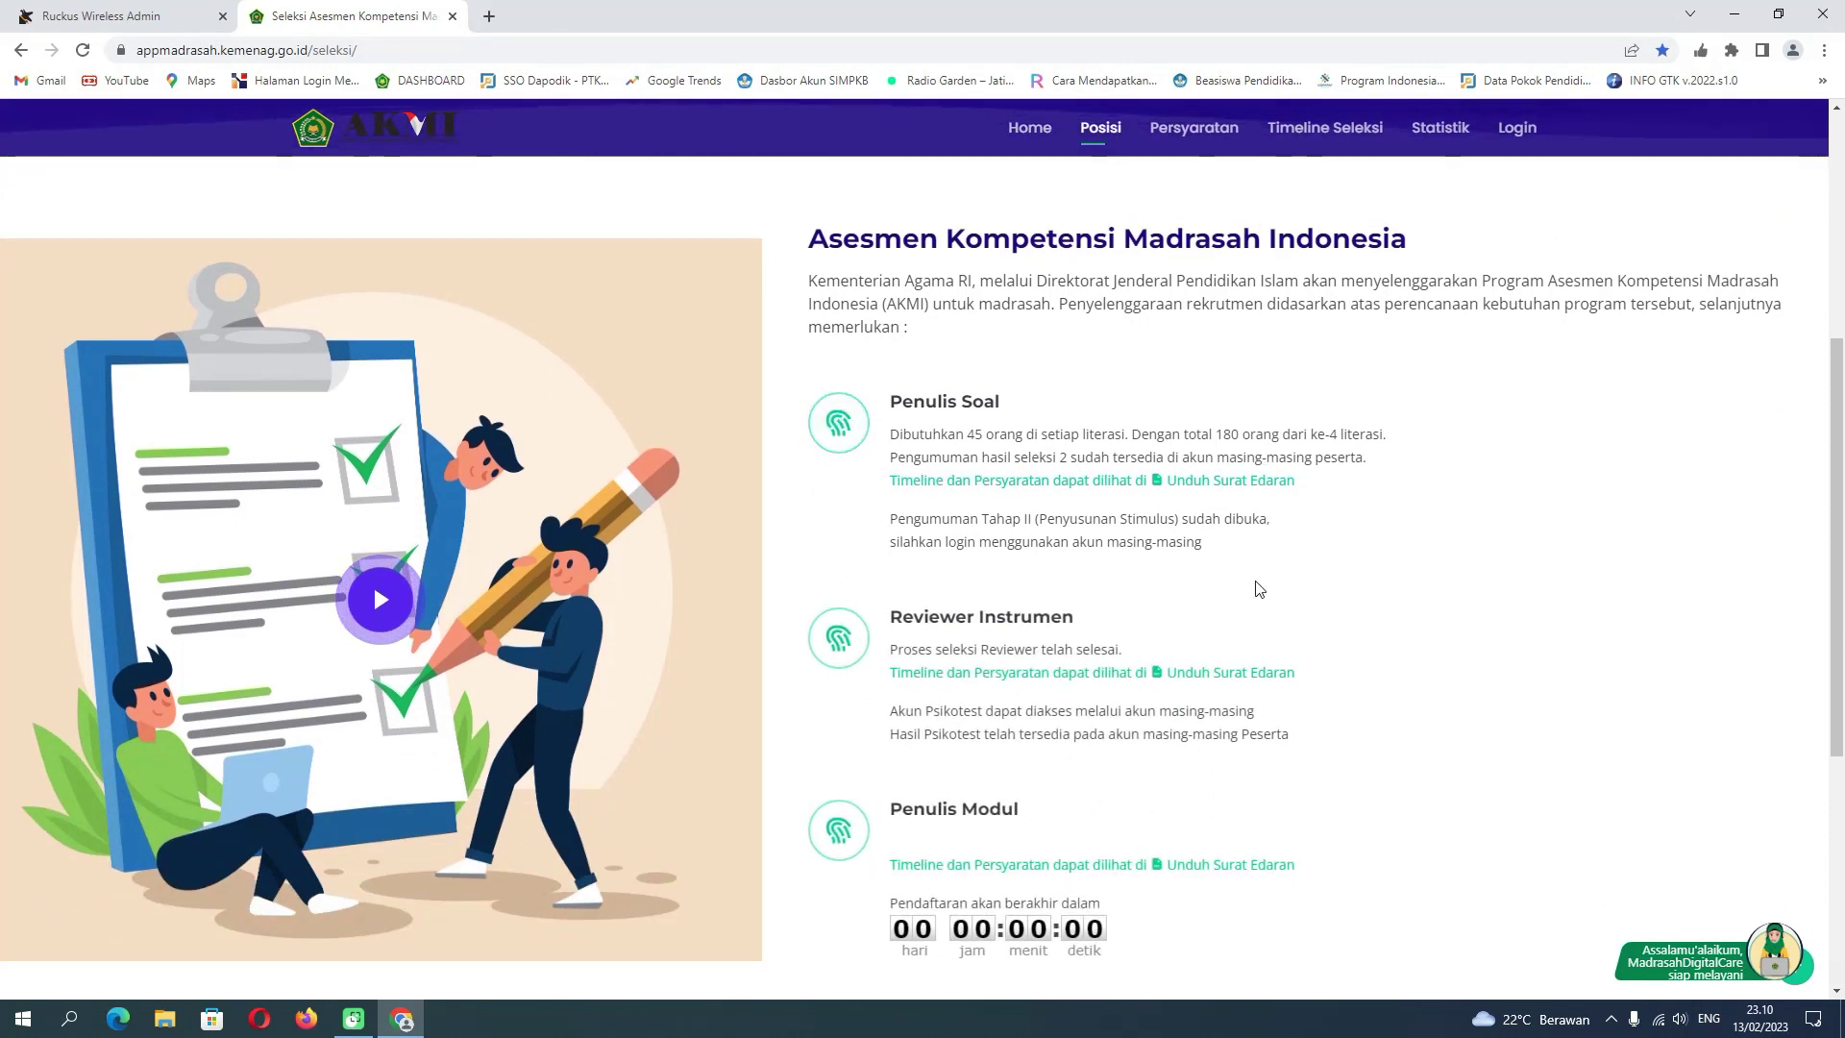